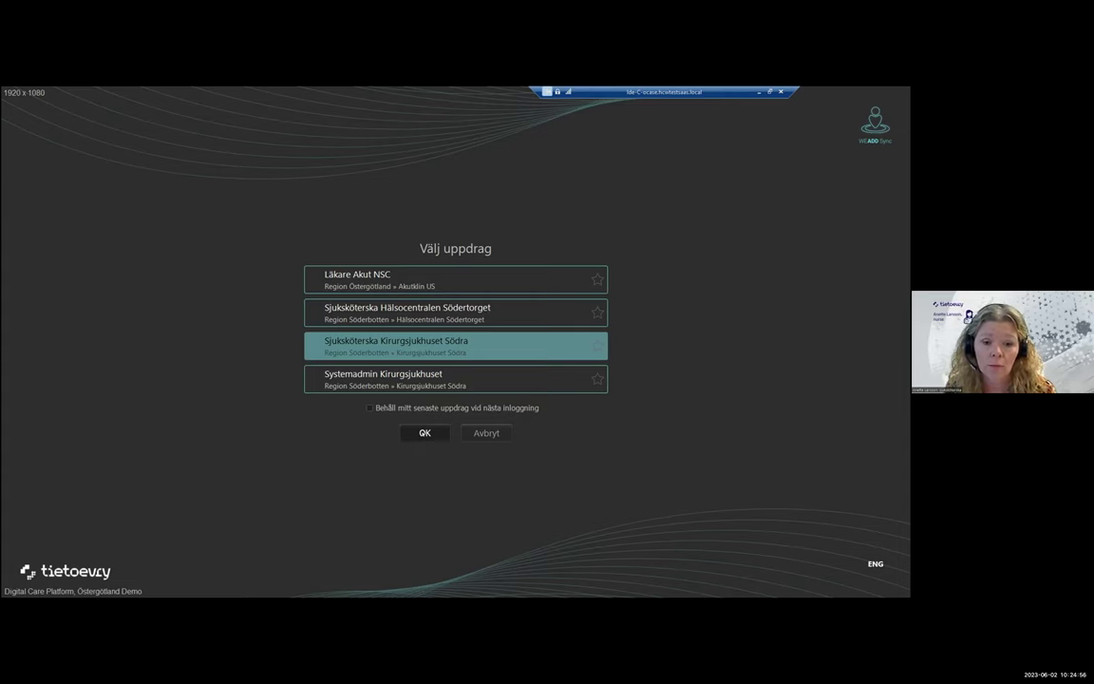
- Confirm and re-select the Sjuksköterska Kirurgsjukhuset Södra nurse assignment to reach the launcher
left_click(423, 432)
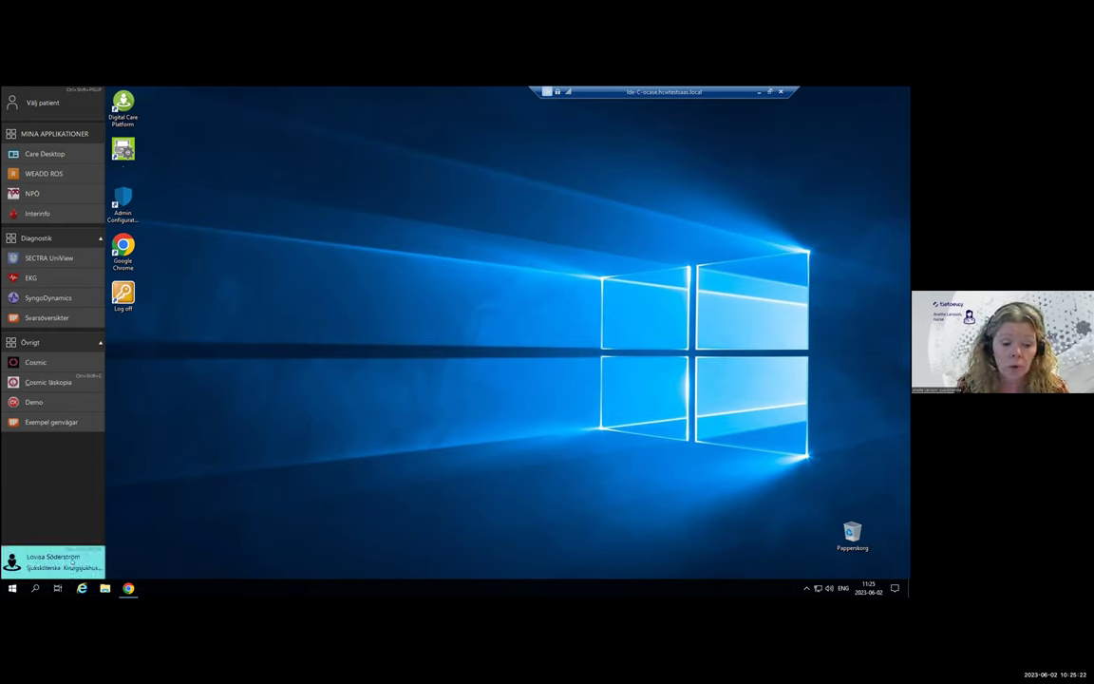
left_click(72, 562)
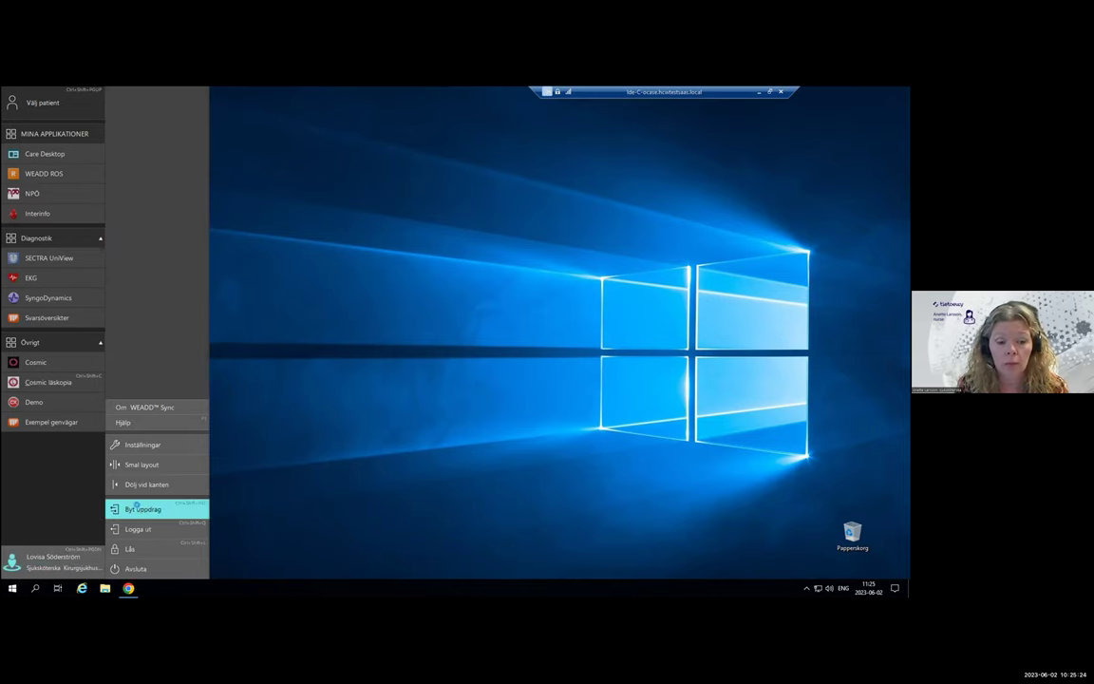
left_click(141, 509)
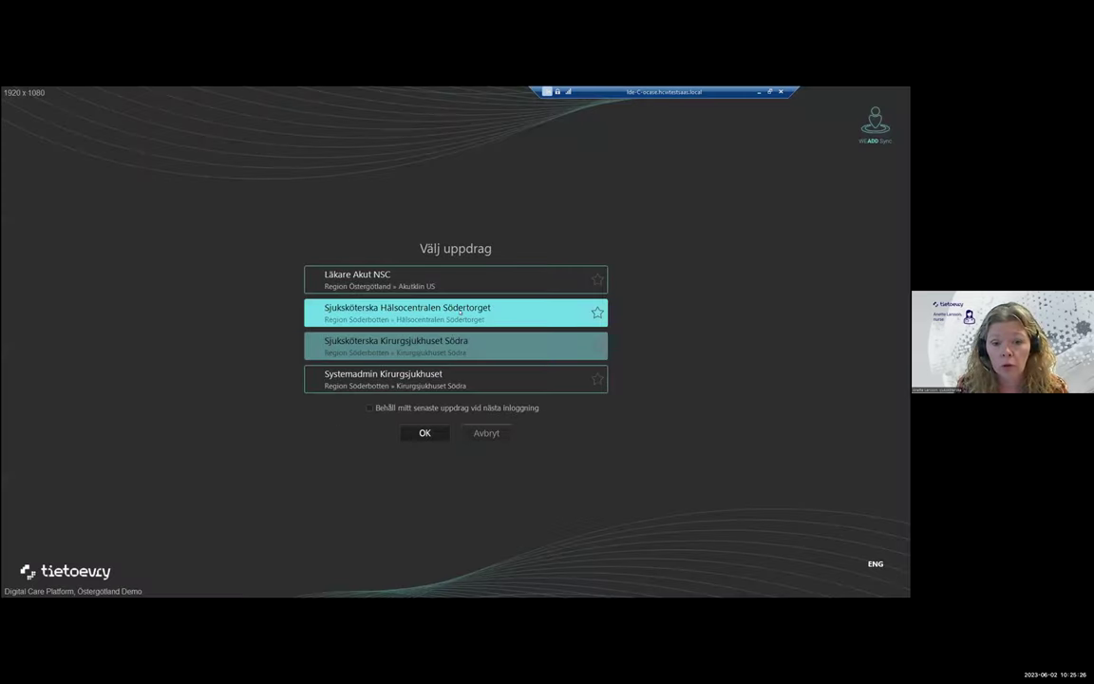
left_click(410, 433)
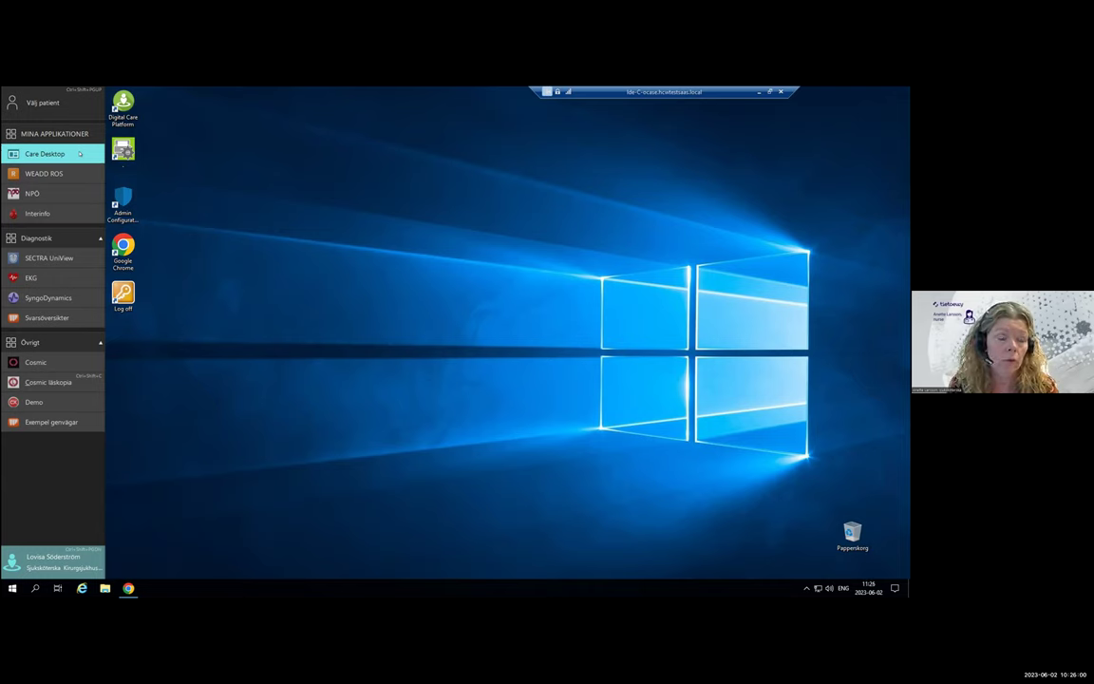
- Launch Care Desktop and open the External web App Region info page from Applikationer
left_click(80, 153)
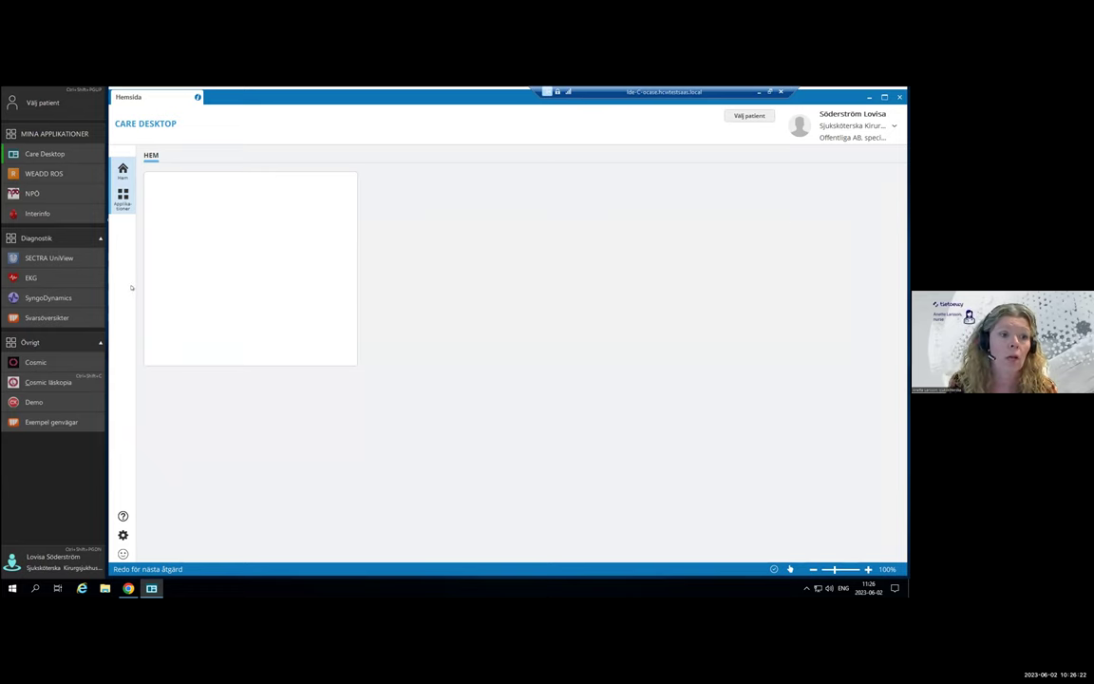
left_click(122, 195)
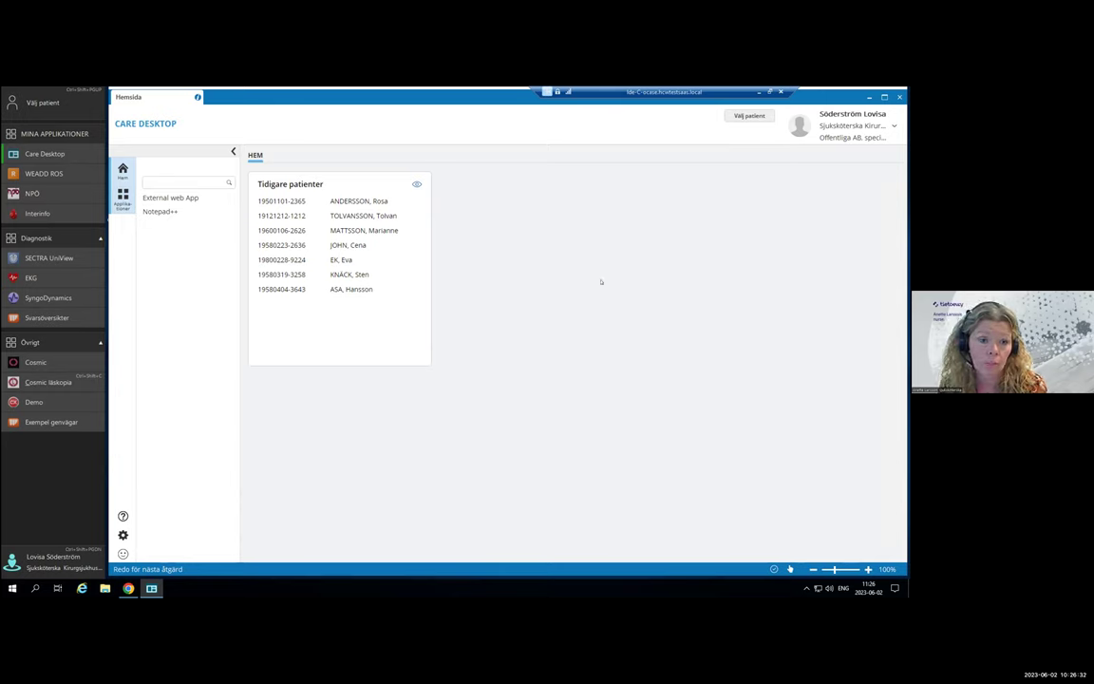
left_click(160, 198)
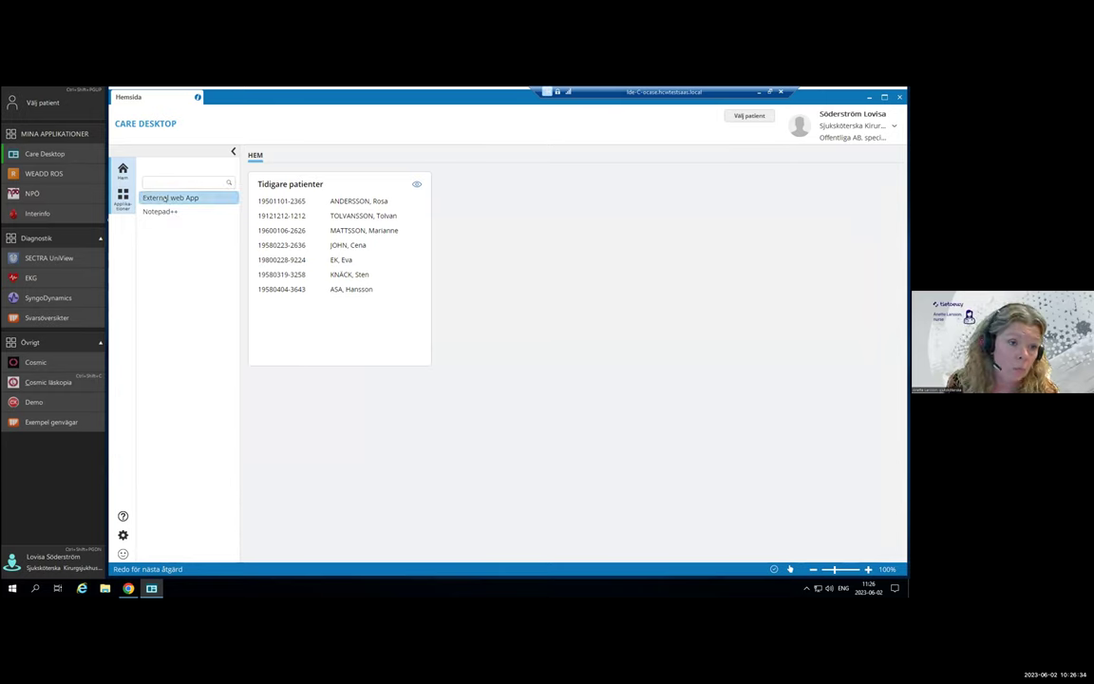
double_click(146, 197)
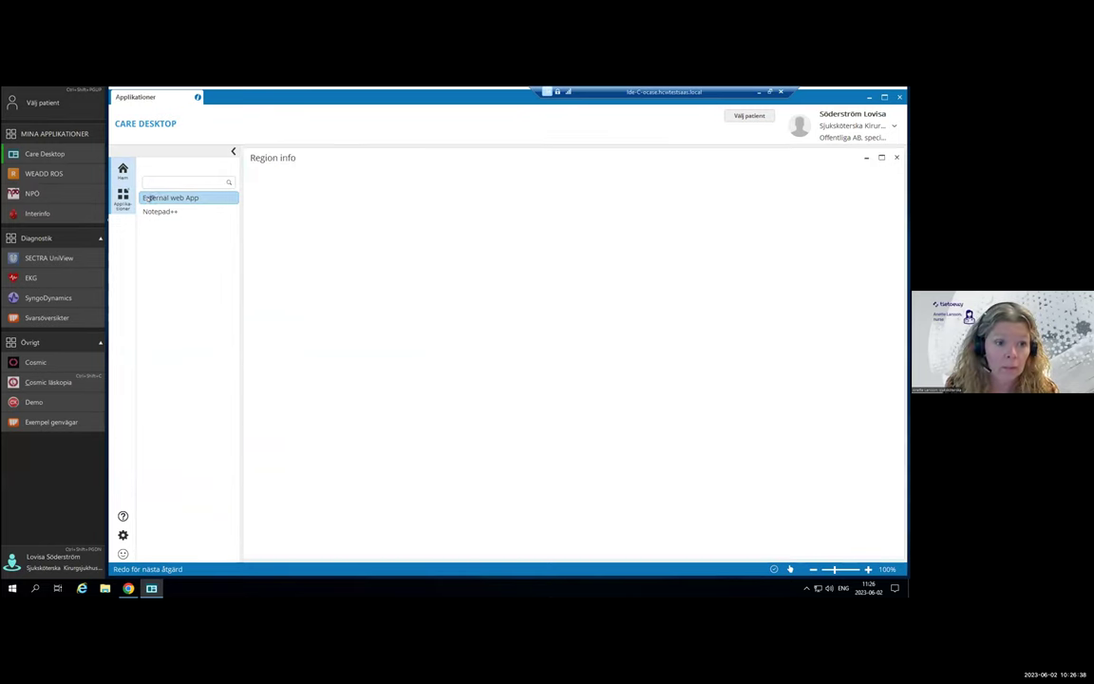
- Open Notepad++ beside the web page, then close both panes
left_click(153, 211)
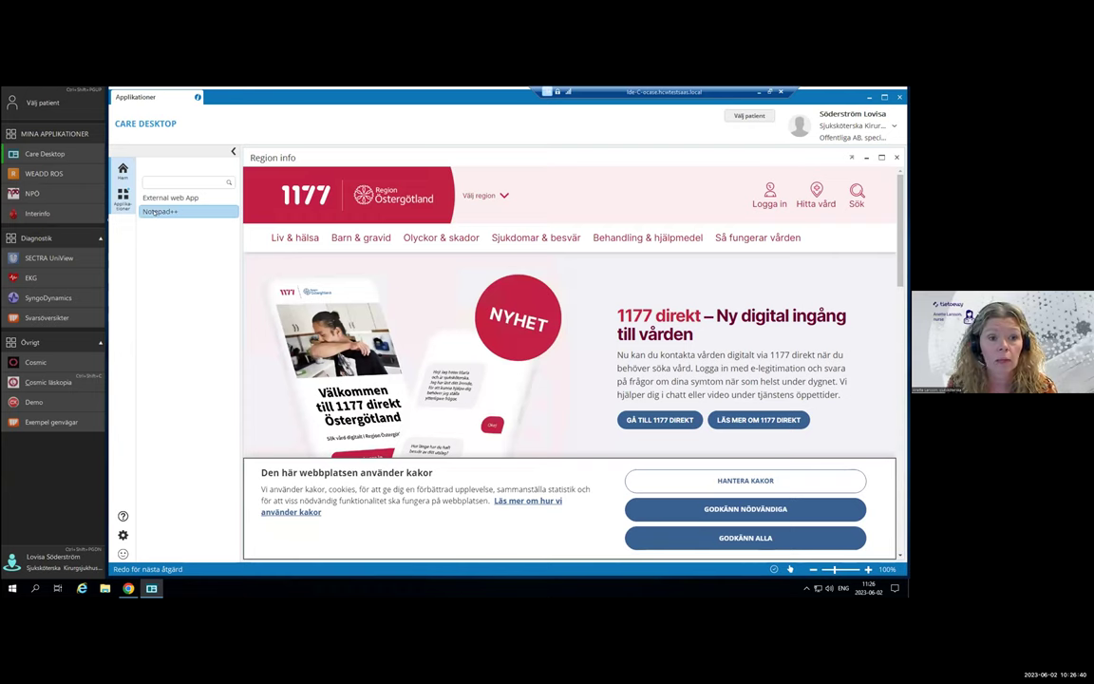
double_click(154, 211)
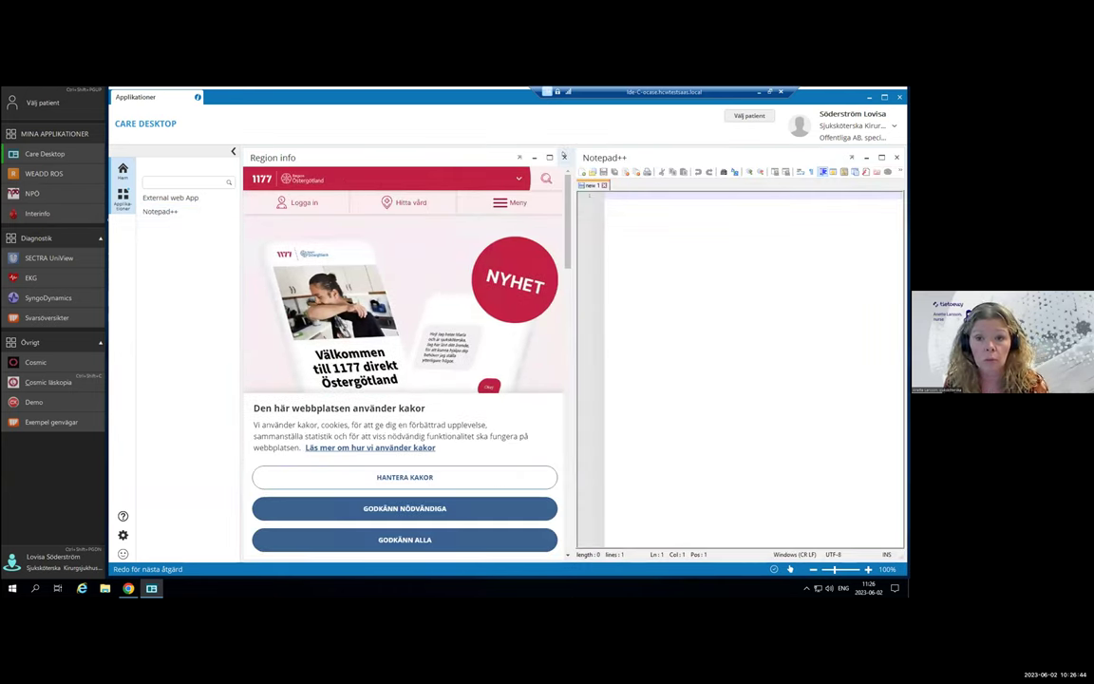
left_click(564, 155)
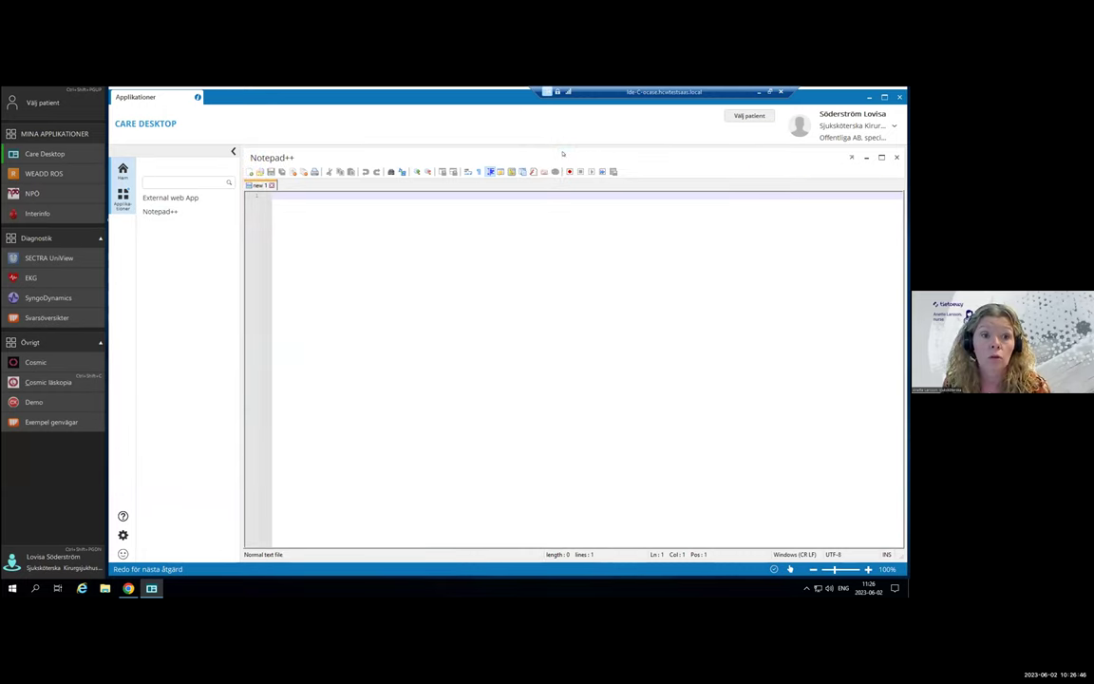
left_click(897, 155)
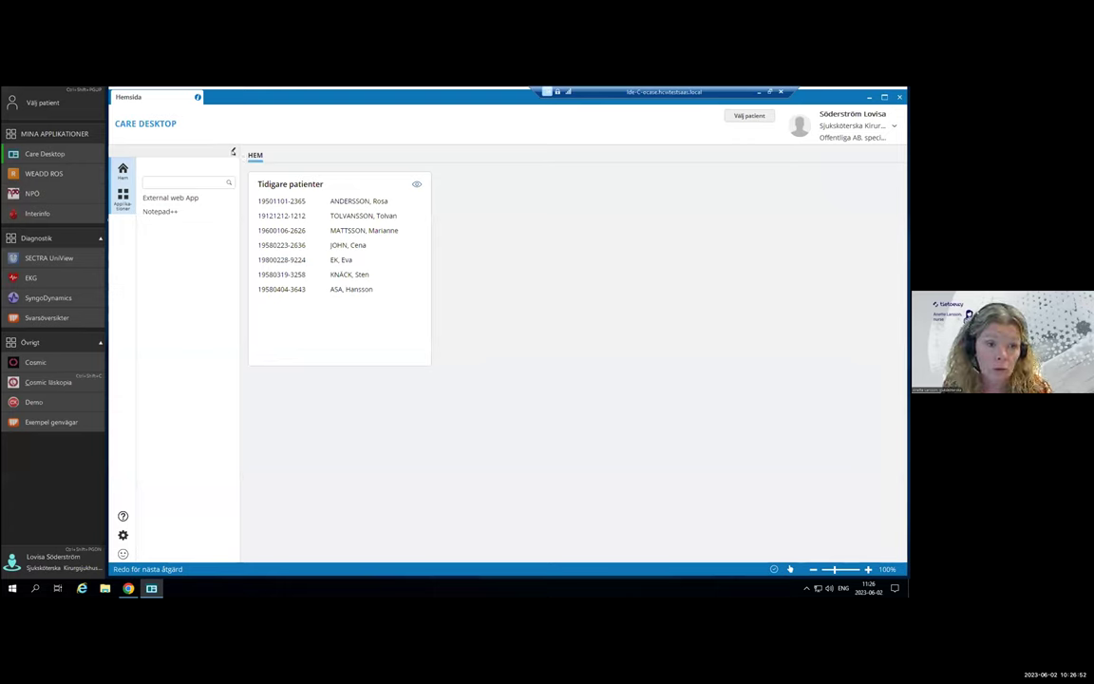
- Open a patient from Tidigare patienter and start a blank journal note in a widened panel
left_click(232, 151)
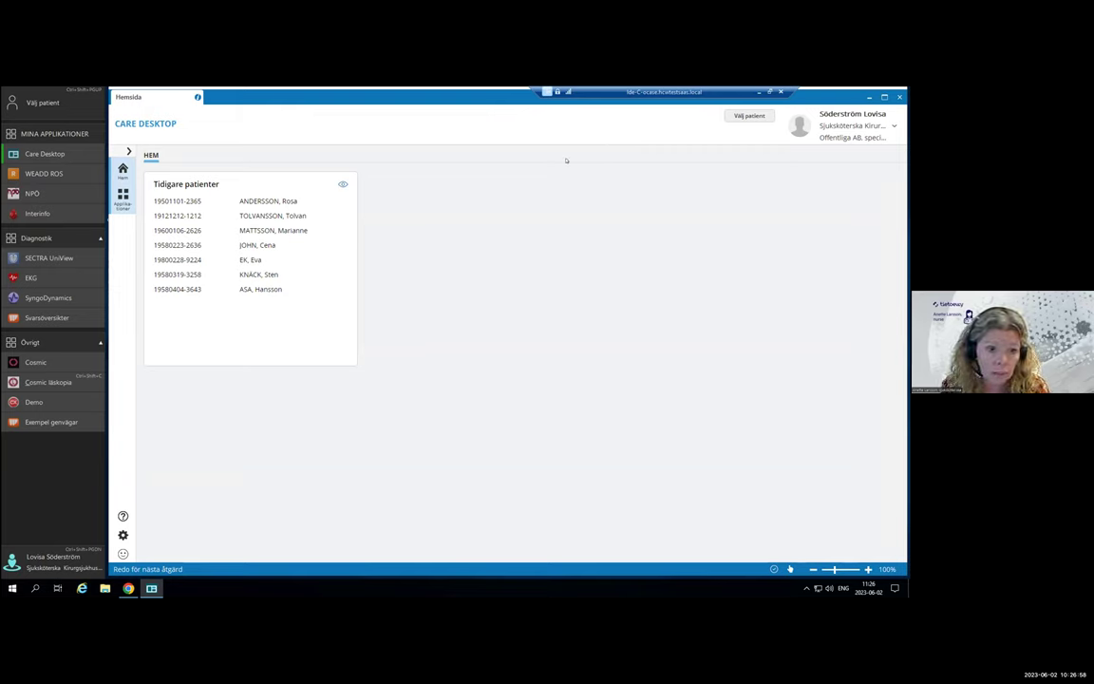
left_click(287, 218)
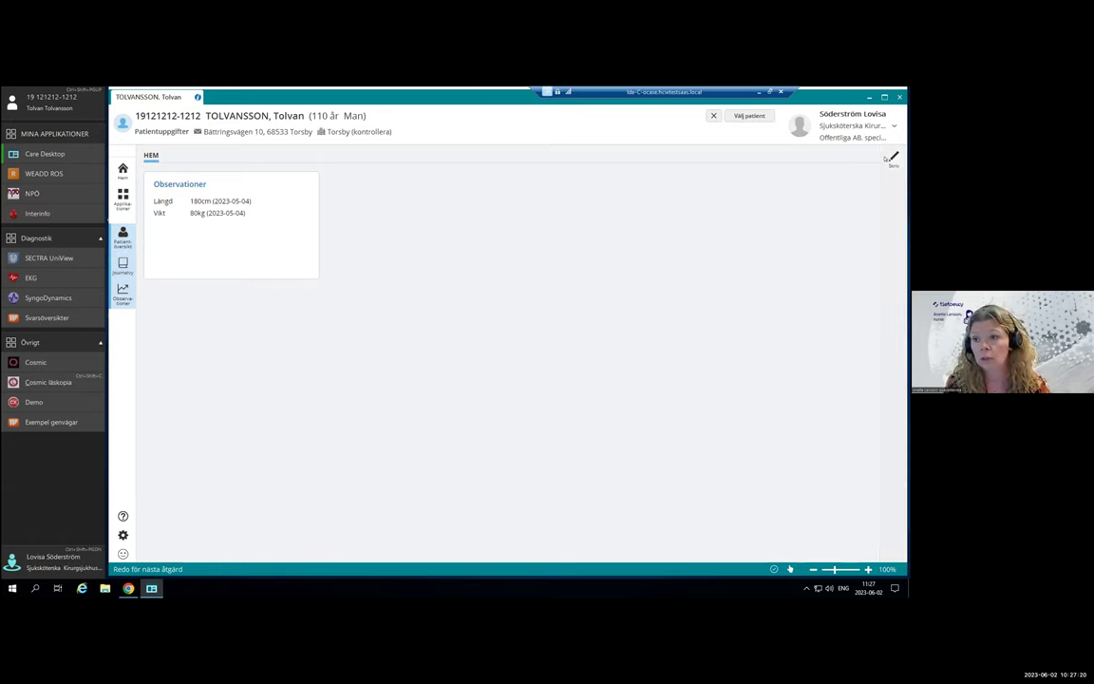
left_click(892, 158)
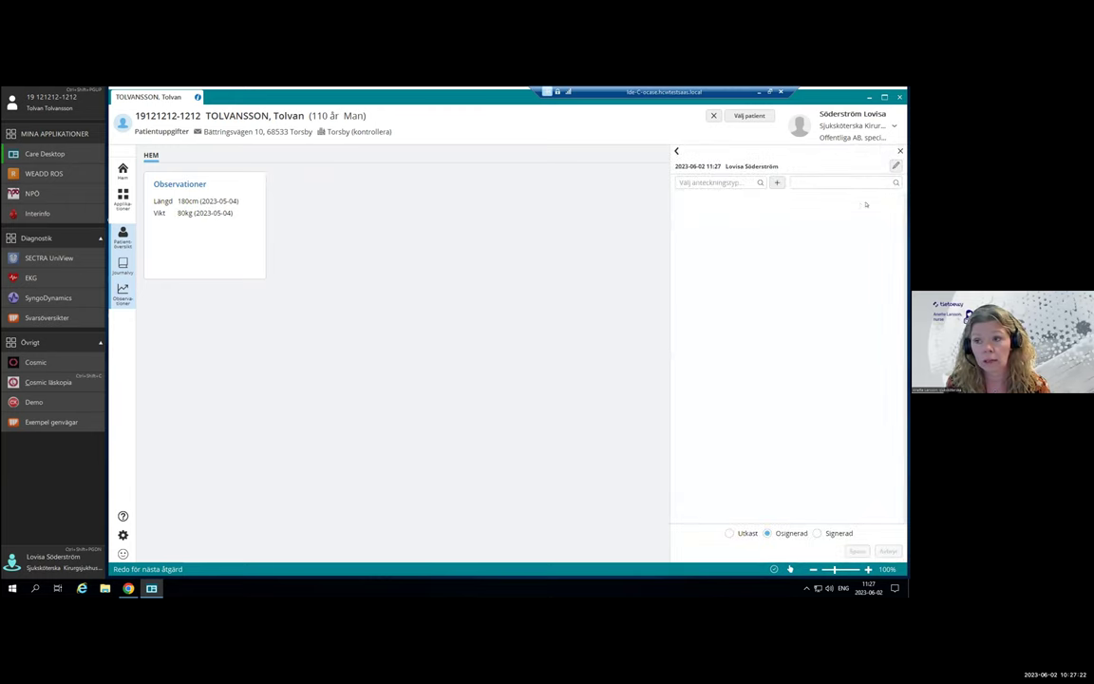
left_click(822, 182)
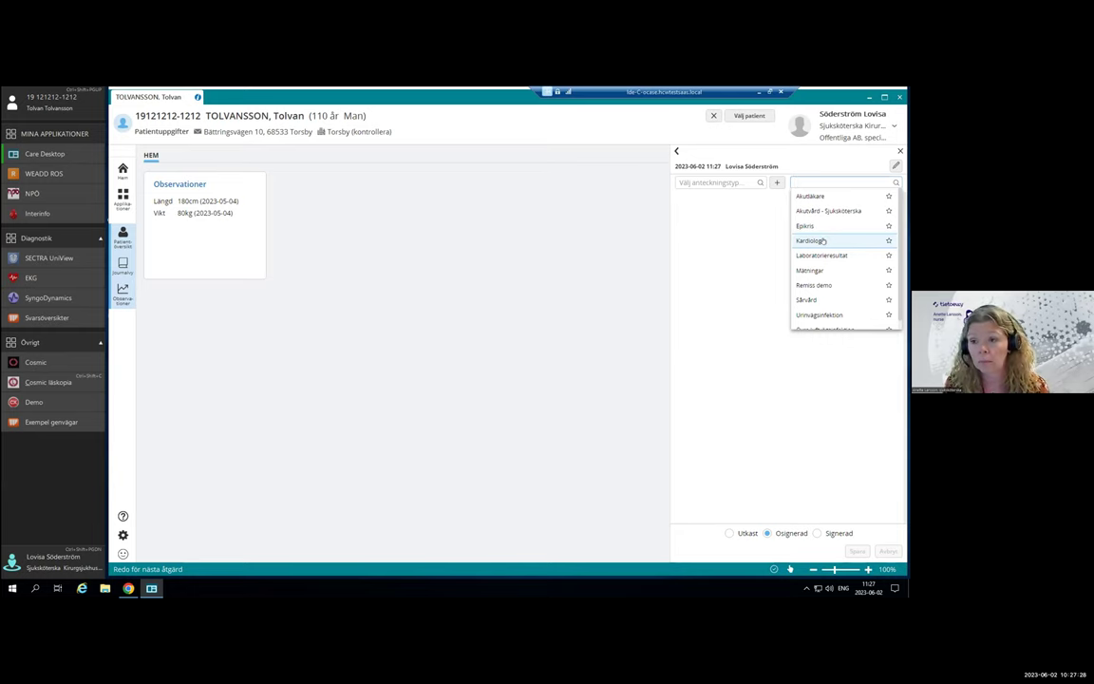
left_click(677, 151)
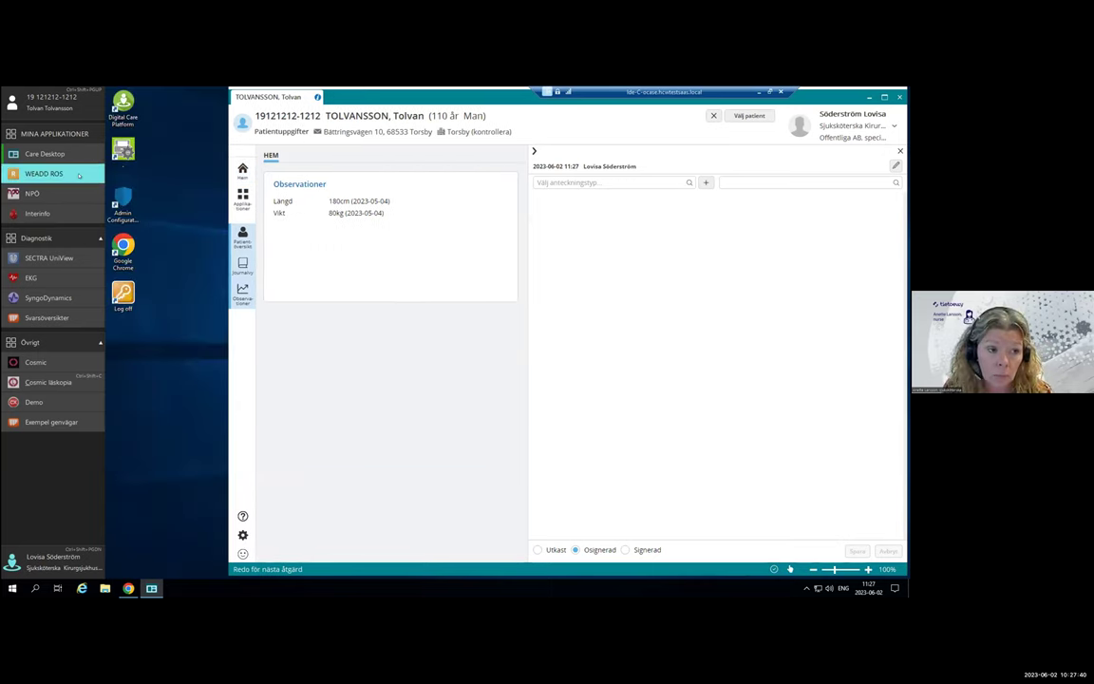
- Launch WEADD ROS and show results under Sammanhållen journalföring with the patient's consent
left_click(79, 174)
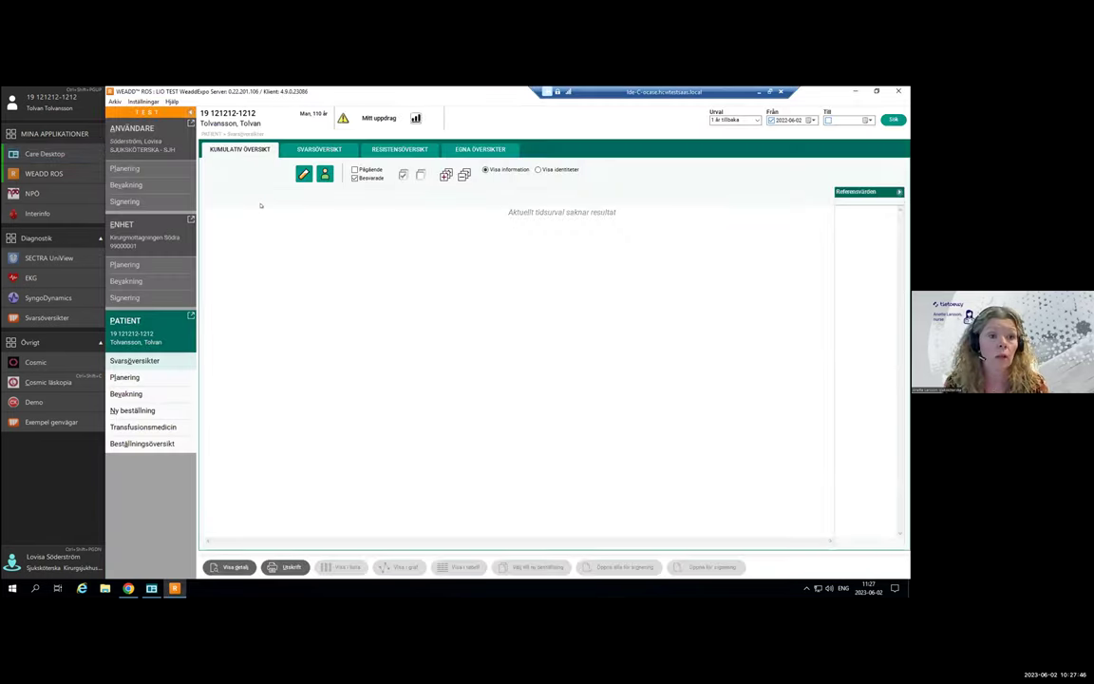
left_click(375, 114)
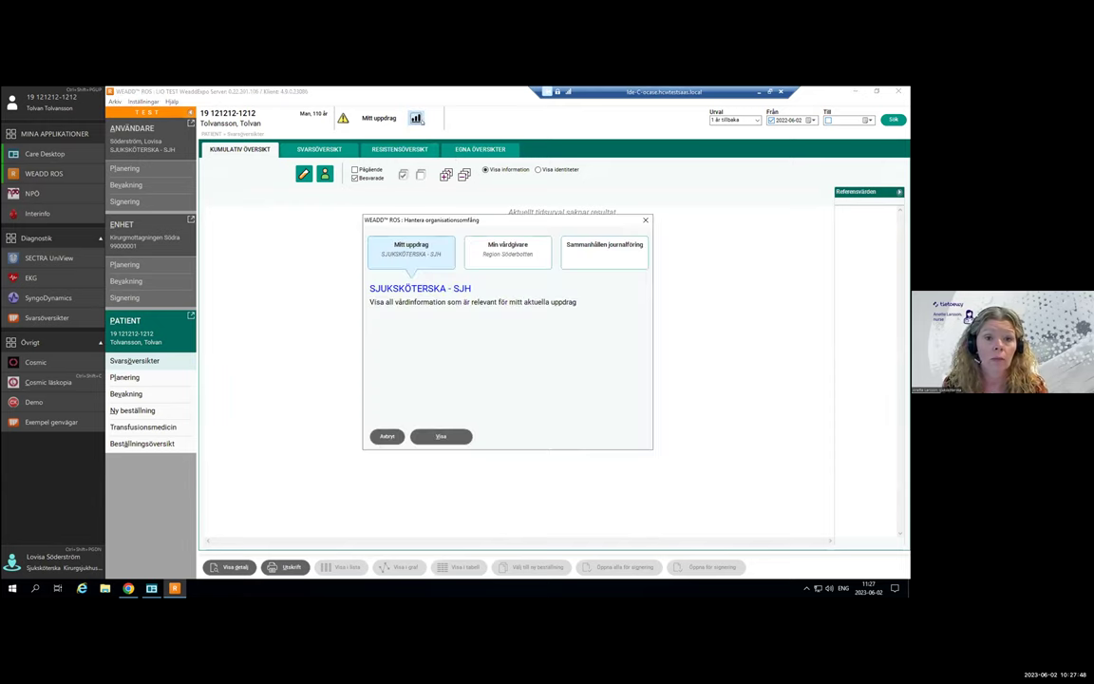
left_click(579, 246)
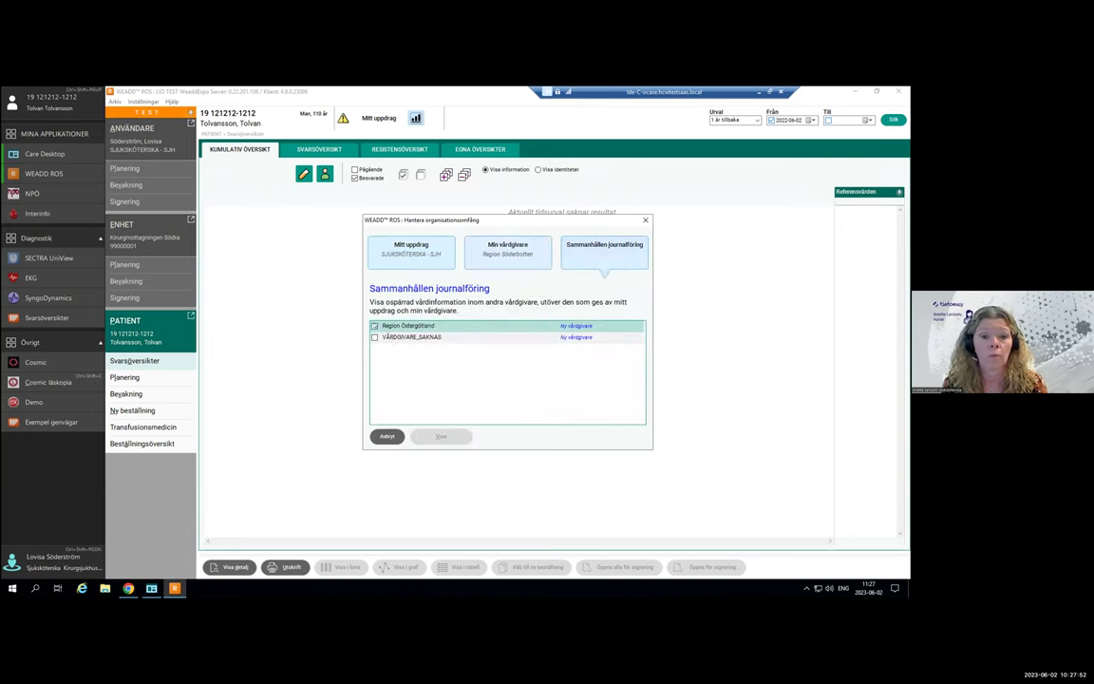
left_click(442, 436)
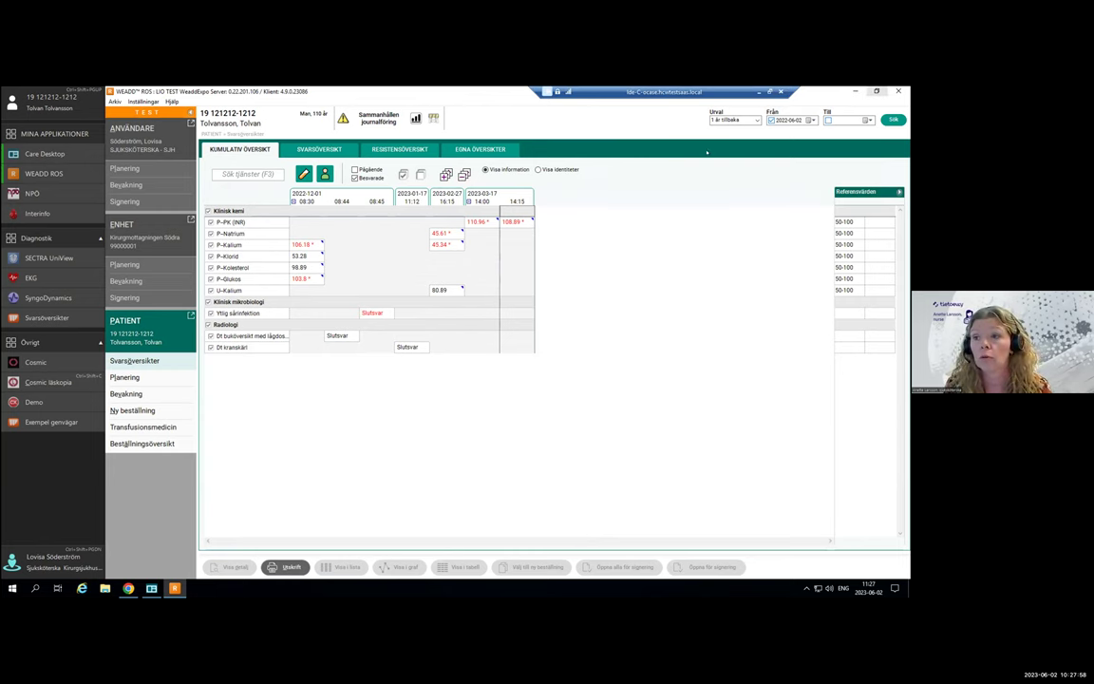
- Restore the lab-results window from full screen and launch Sectra UniView for the patient
double_click(512, 92)
left_click_drag(473, 152, 442, 157)
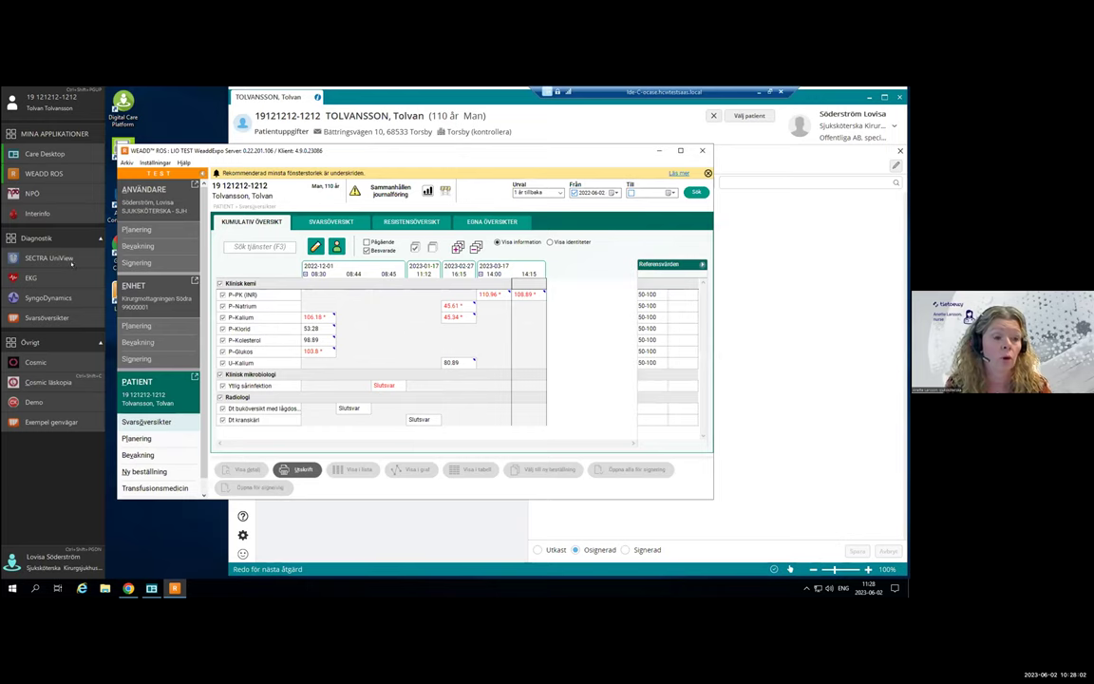
left_click(68, 257)
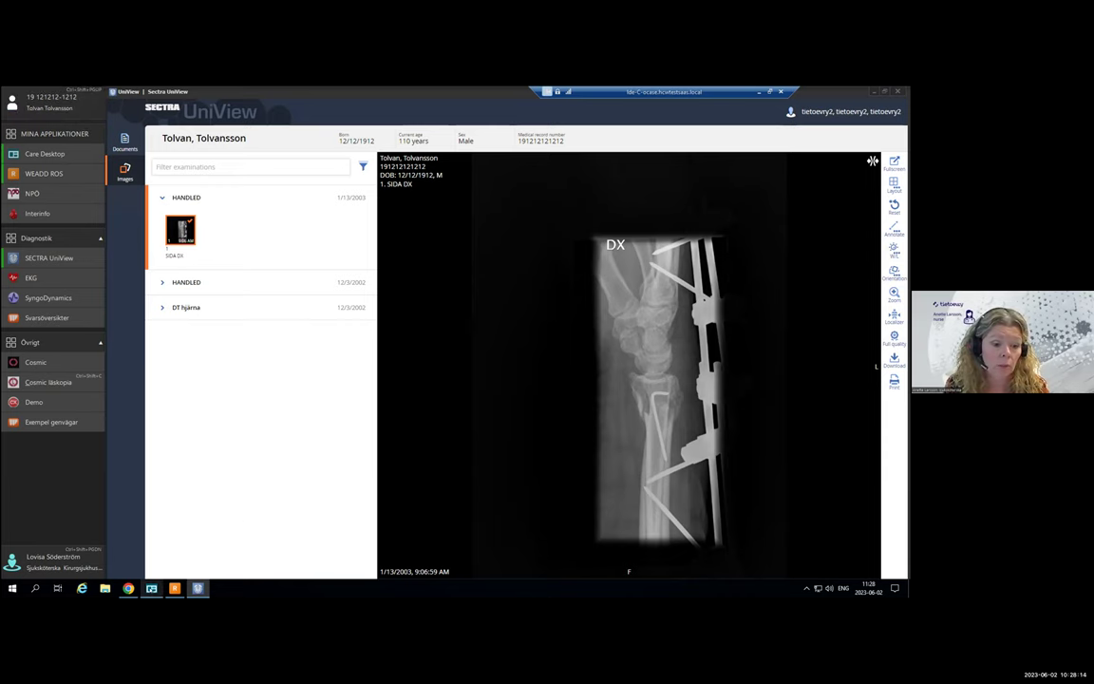
- Return from the UniView wrist X-ray to the Care Desktop patient window
mouse_move(151, 588)
left_click(149, 476)
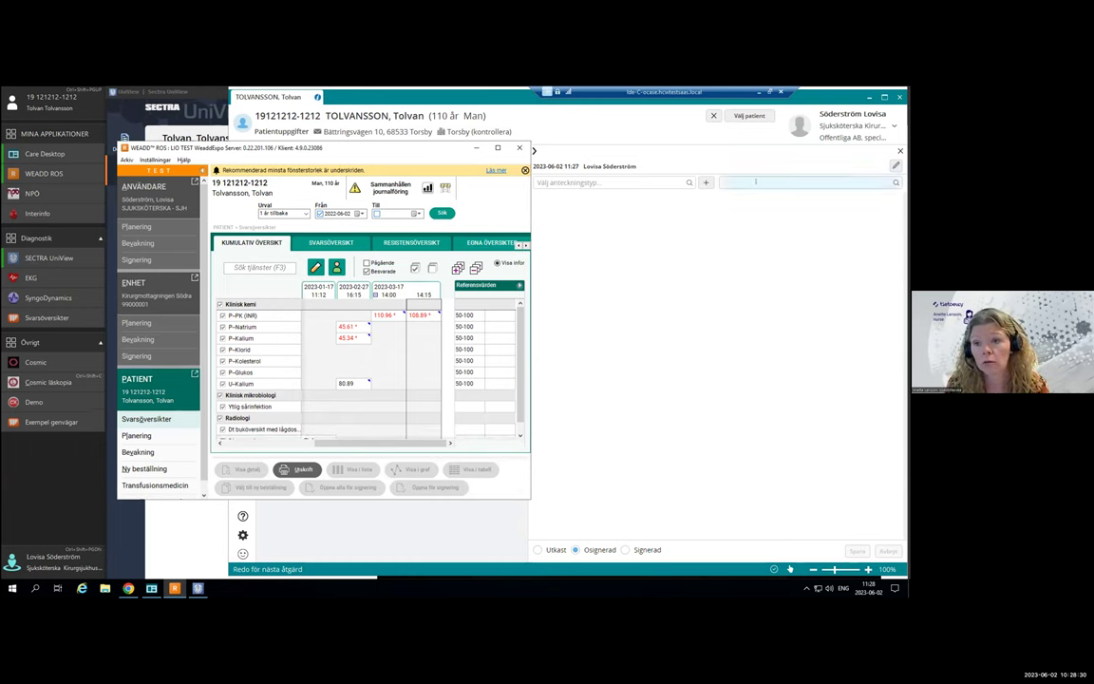
- Switch the journal note to the Epikris template and move the lab-results window lower
left_click(759, 182)
left_click(739, 226)
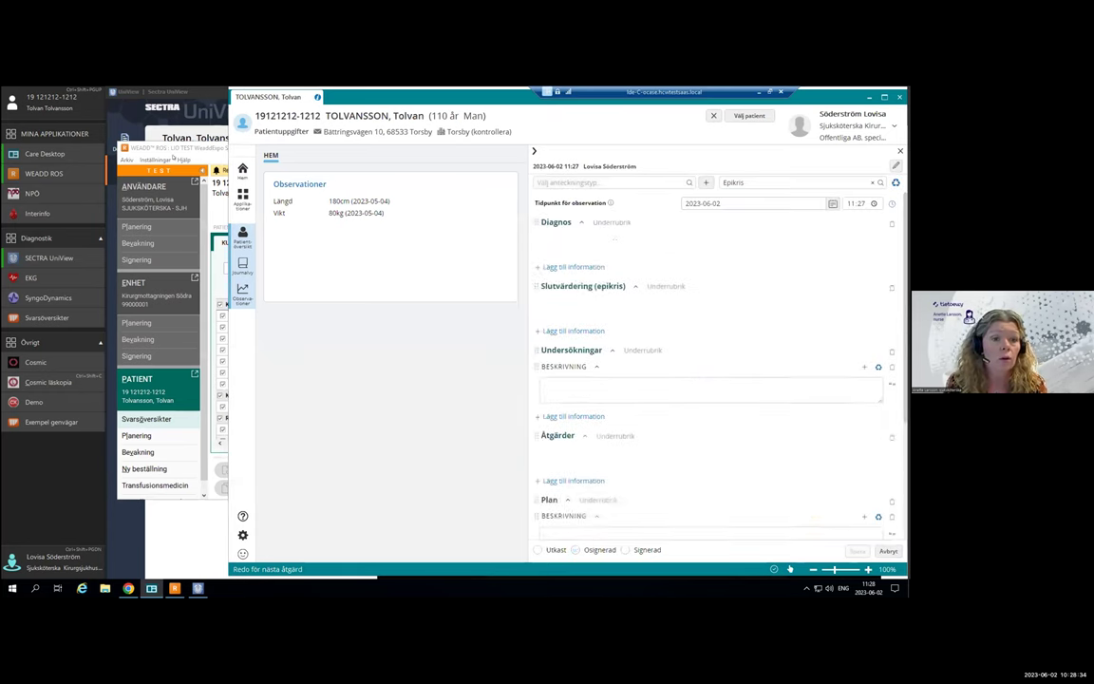
left_click(195, 150)
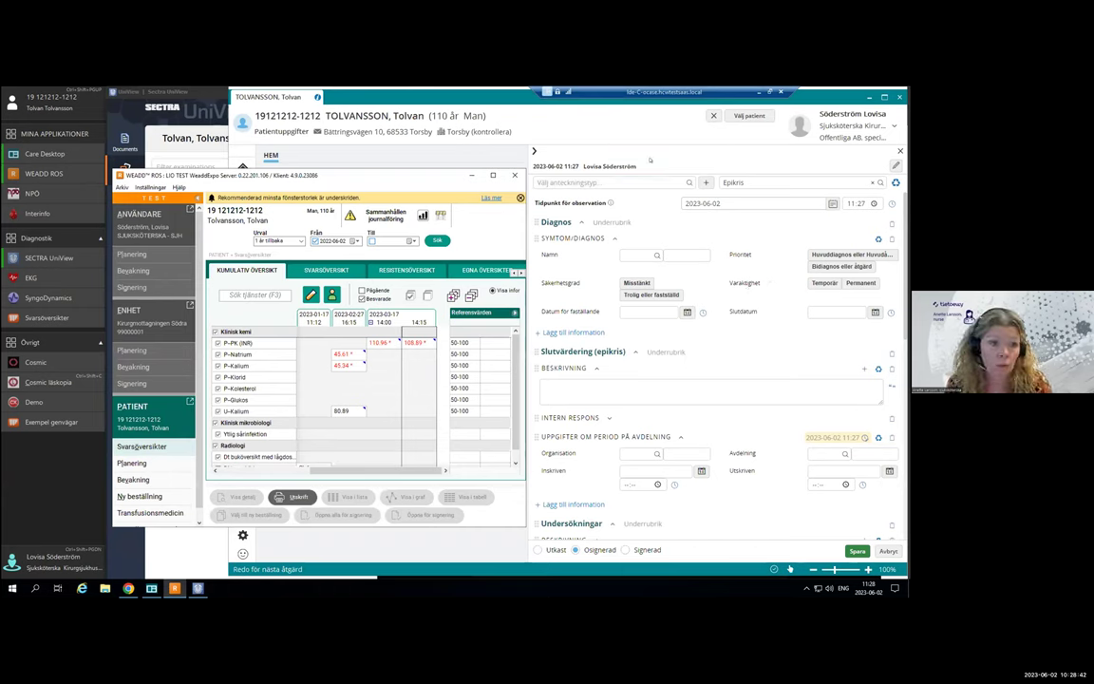
left_click_drag(423, 182, 415, 288)
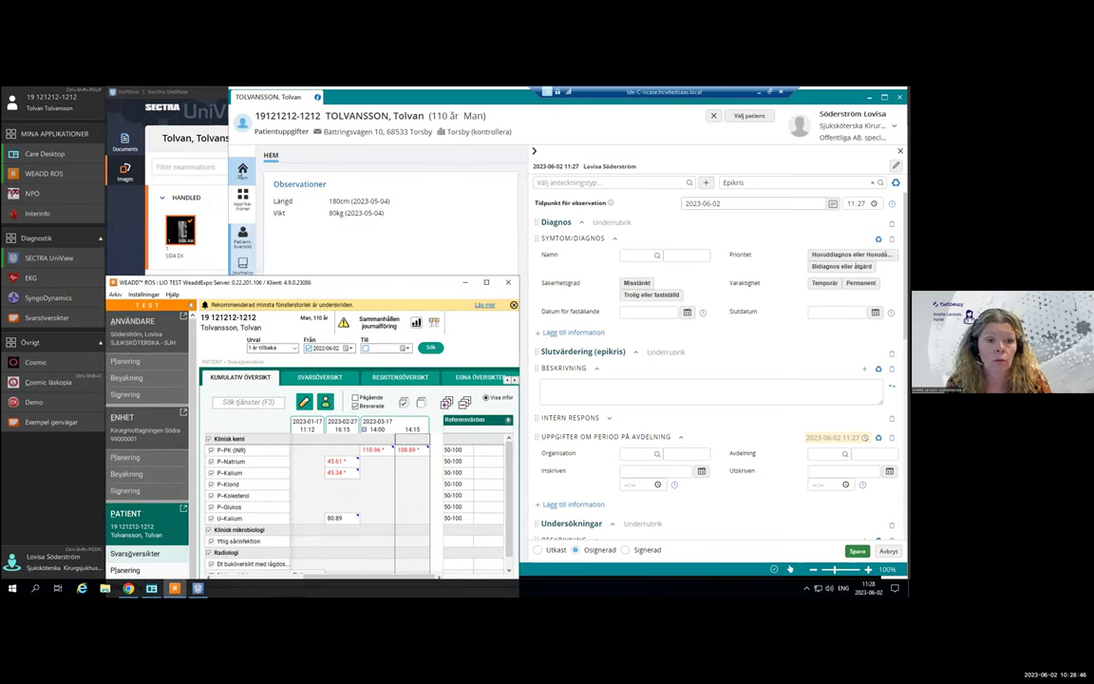
left_click(789, 568)
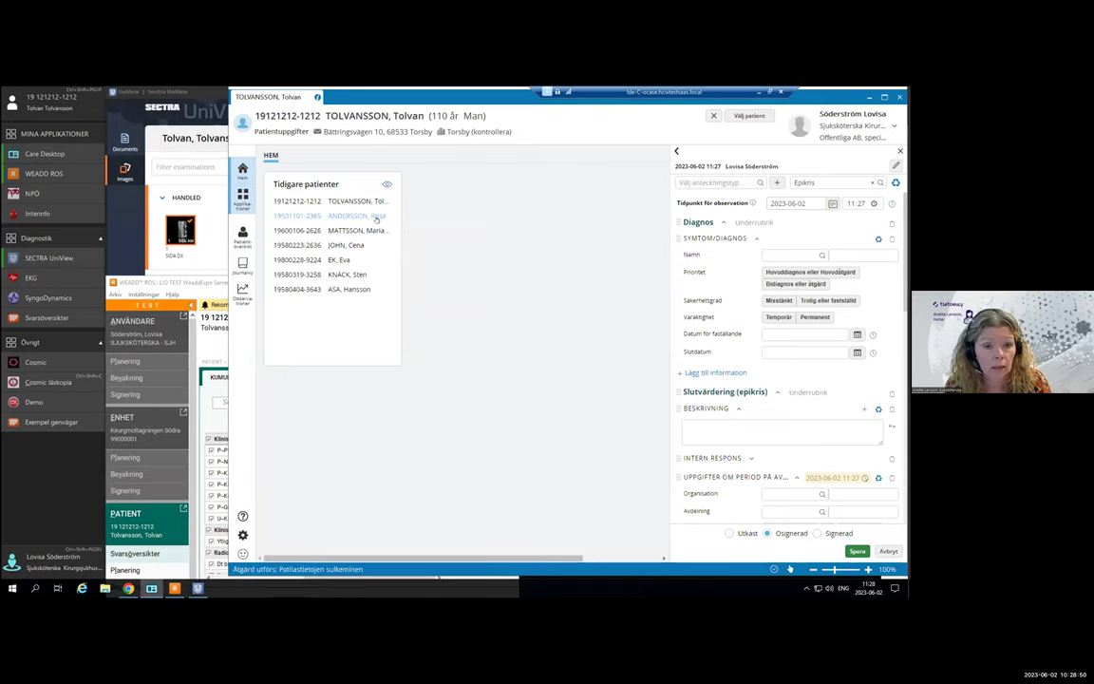
- Switch to another recent patient, close the results overview, and move and widen the patient window
left_click(376, 217)
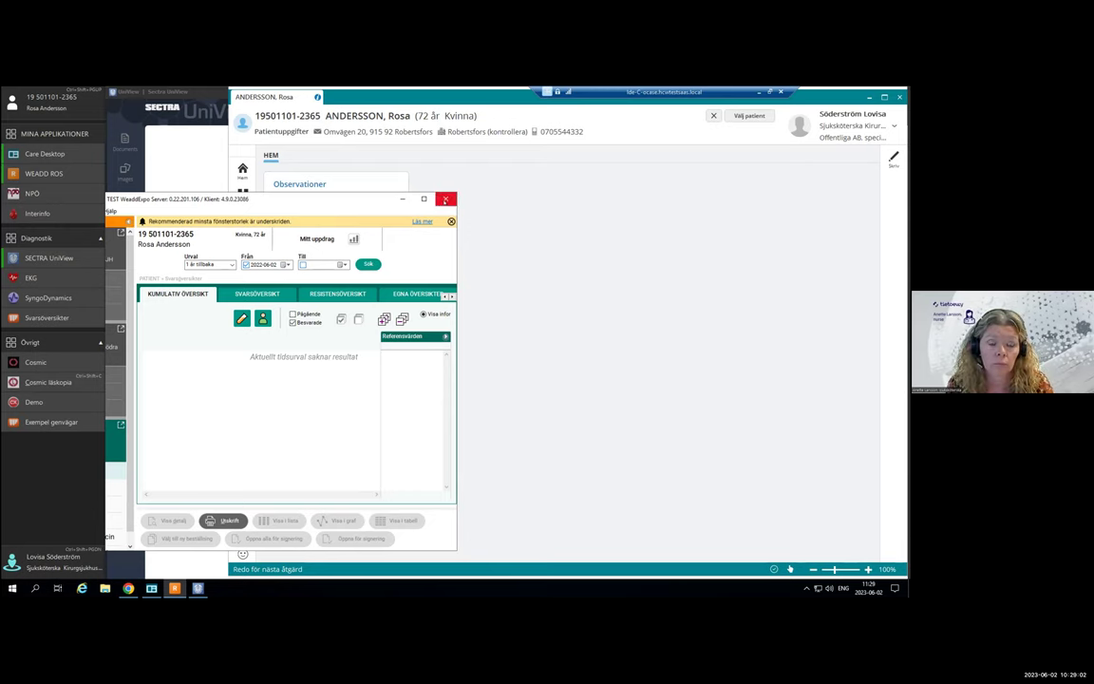
left_click(446, 198)
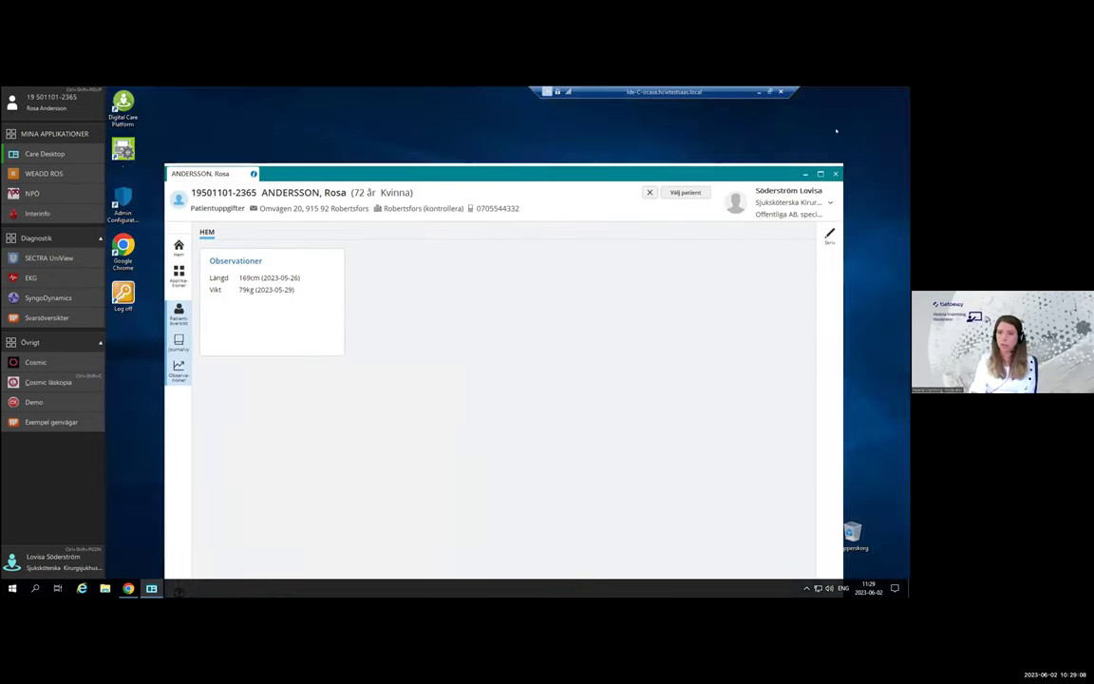
left_click_drag(695, 180, 635, 91)
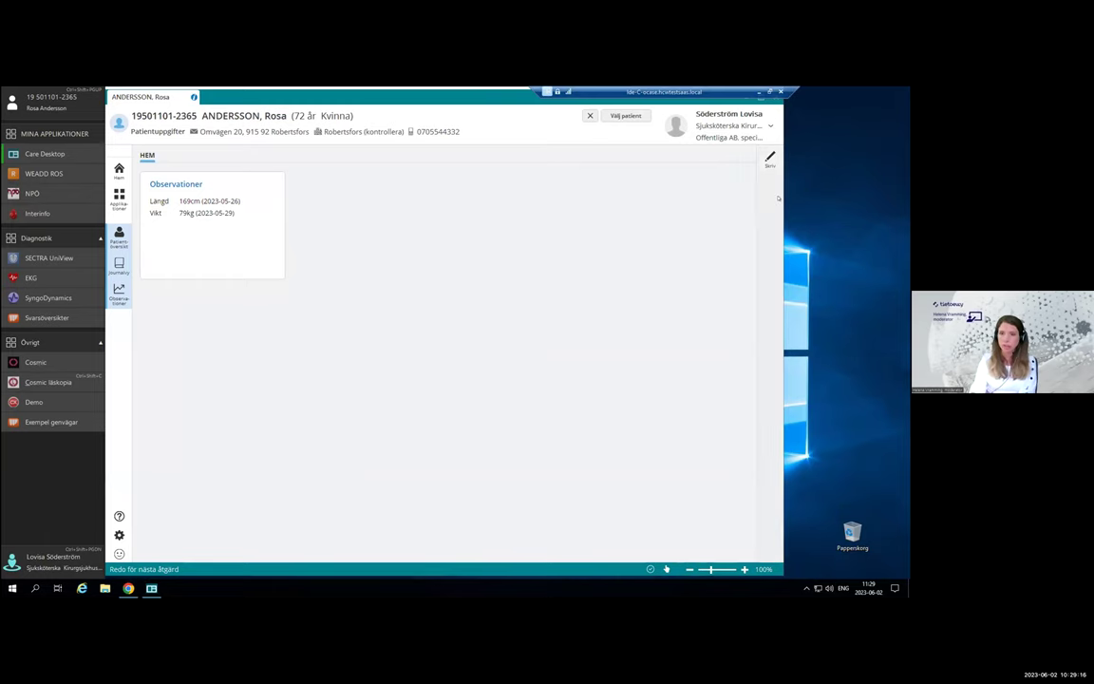
left_click_drag(779, 198, 901, 181)
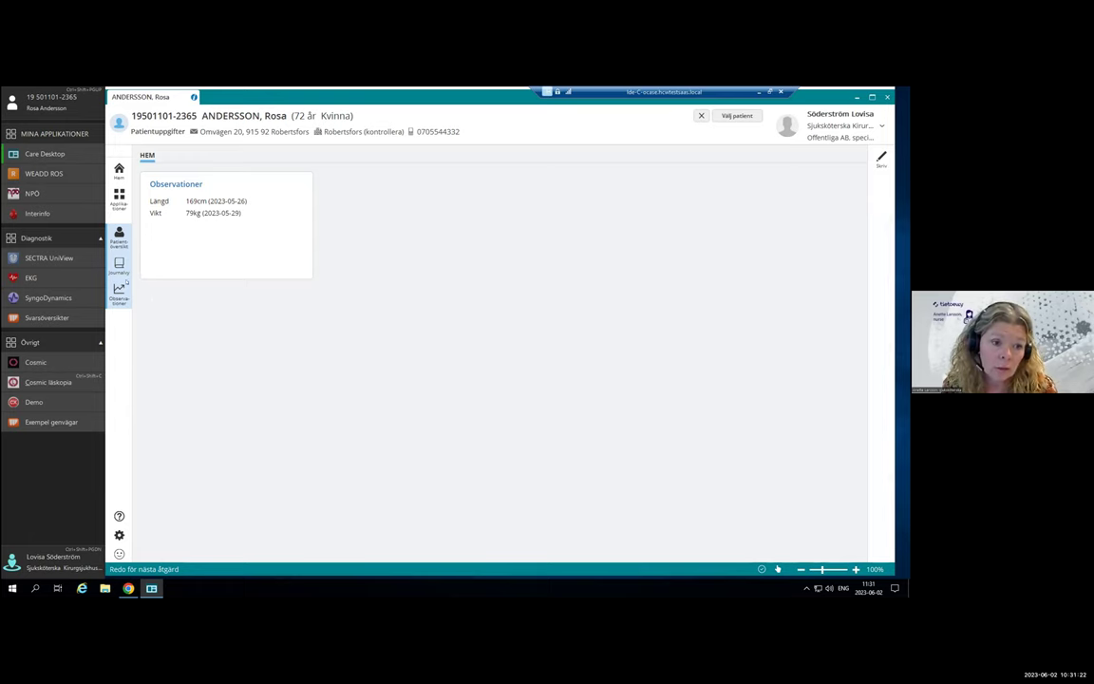
- Open Journalvy listing the patient's Kirurgsjukhuset Södra notes
left_click(118, 266)
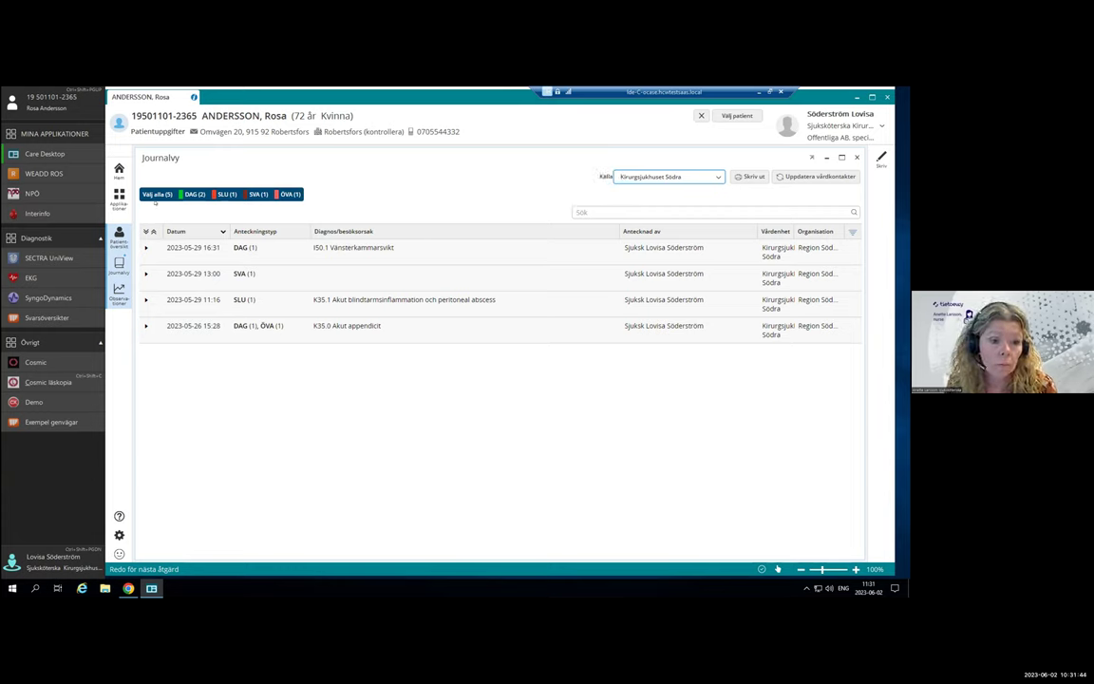
- Toggle the note filters between Välj alla and SLU, ending with all note types shown
left_click(151, 195)
left_click(221, 194)
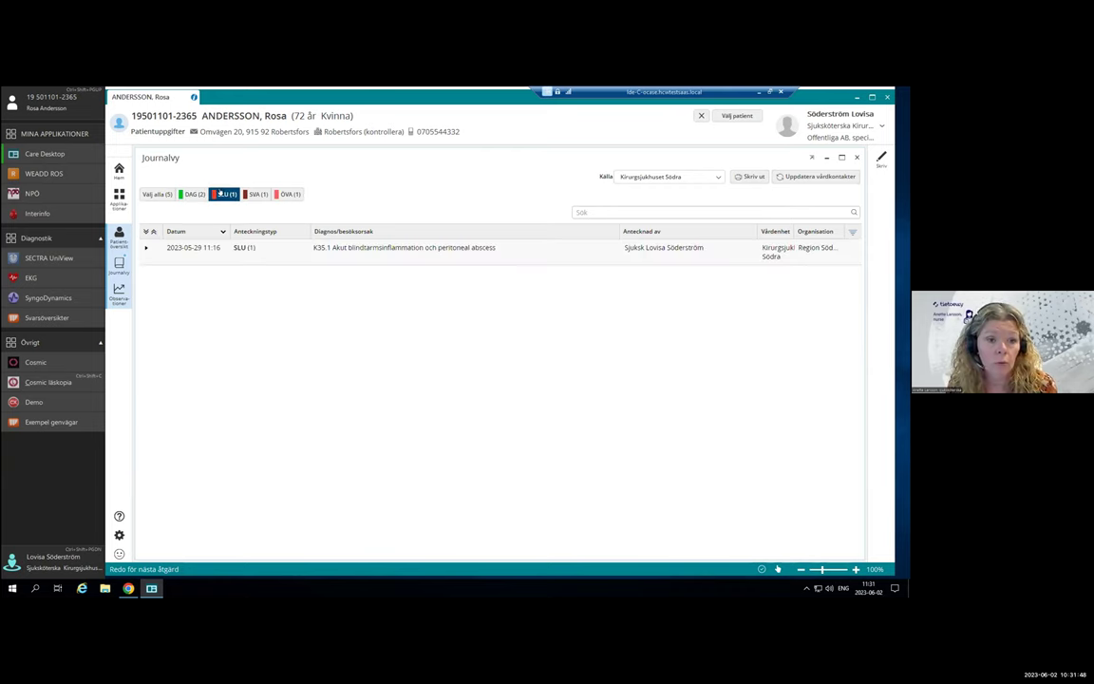
left_click(157, 195)
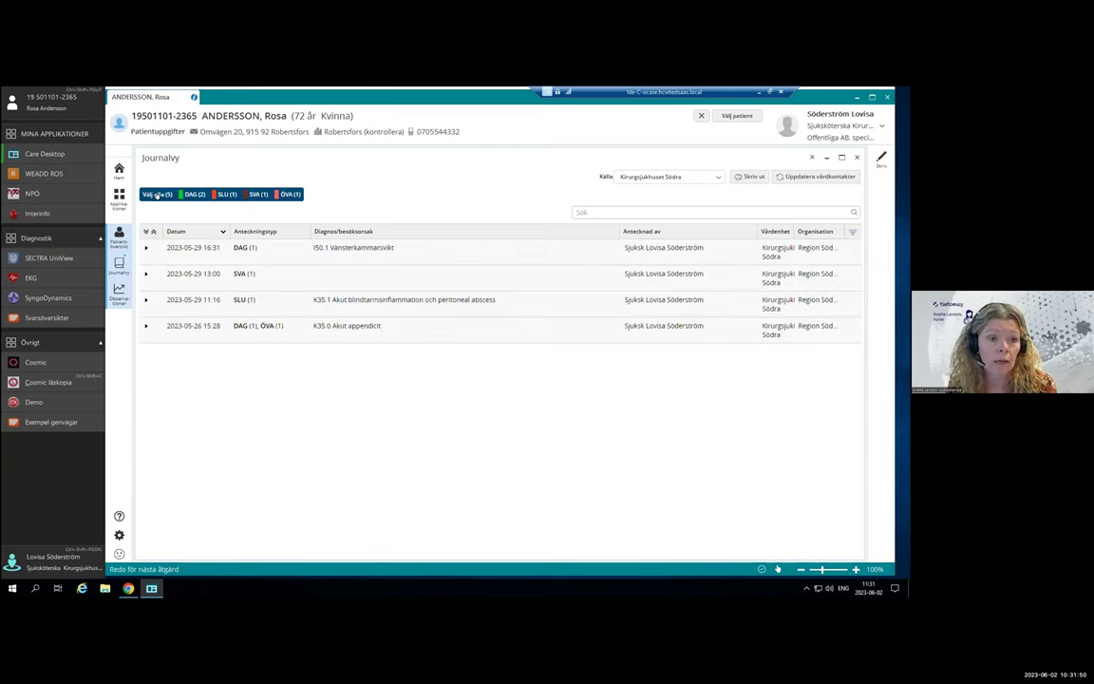
left_click(144, 246)
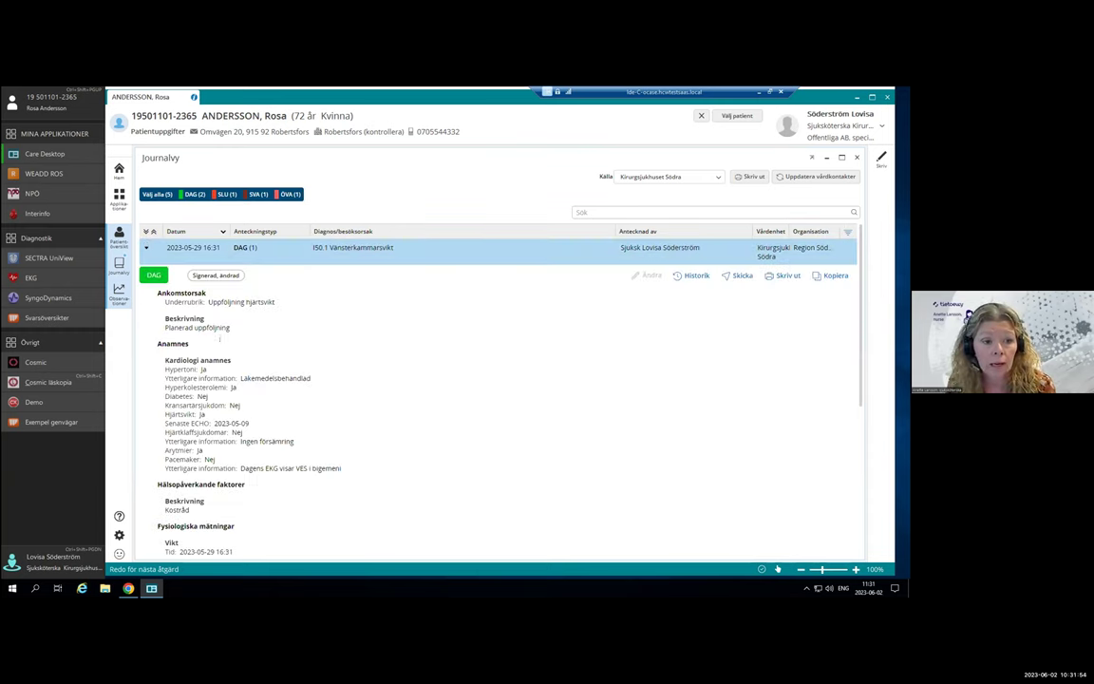
scroll(390, 401, "down", 5)
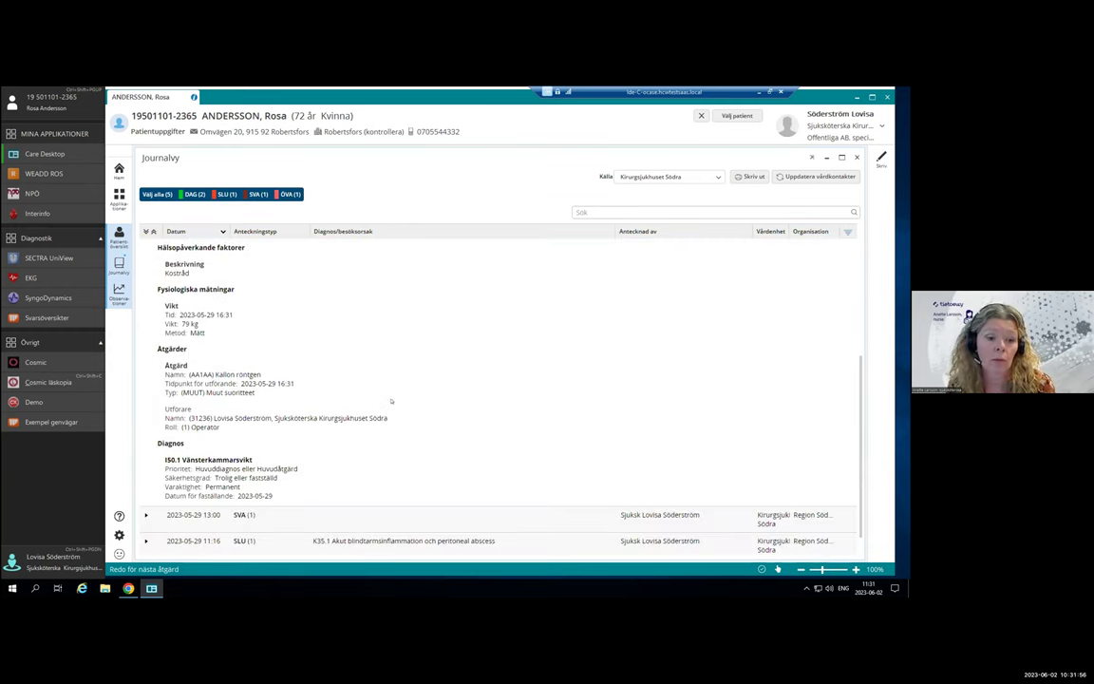
scroll(391, 400, "up", 5)
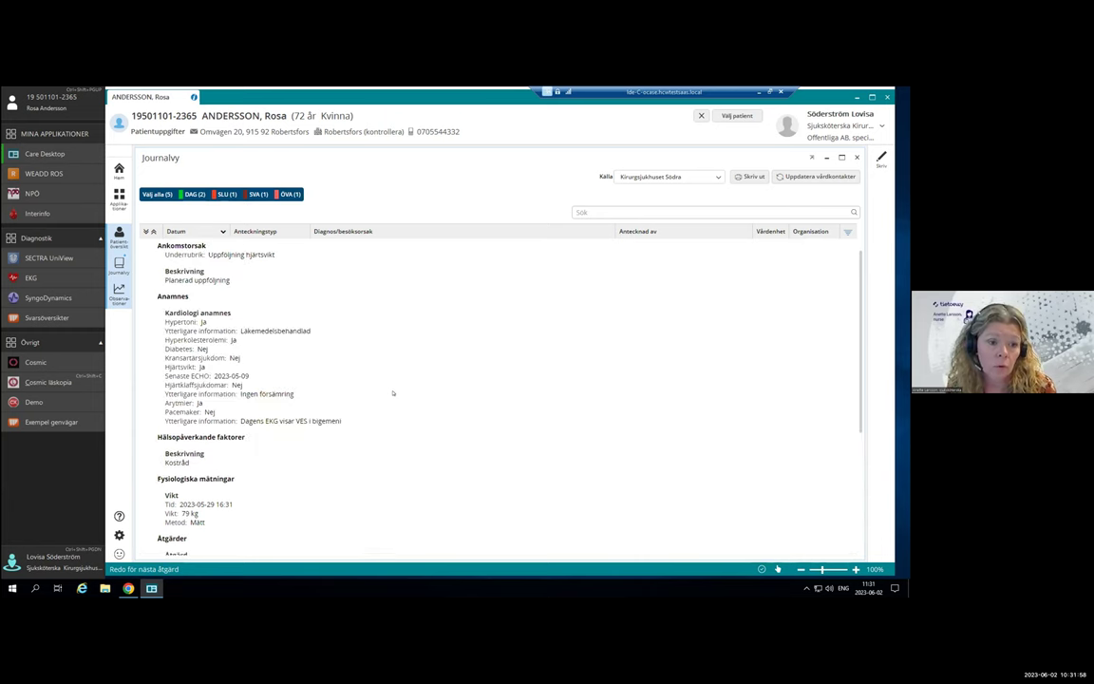
scroll(392, 393, "up", 1)
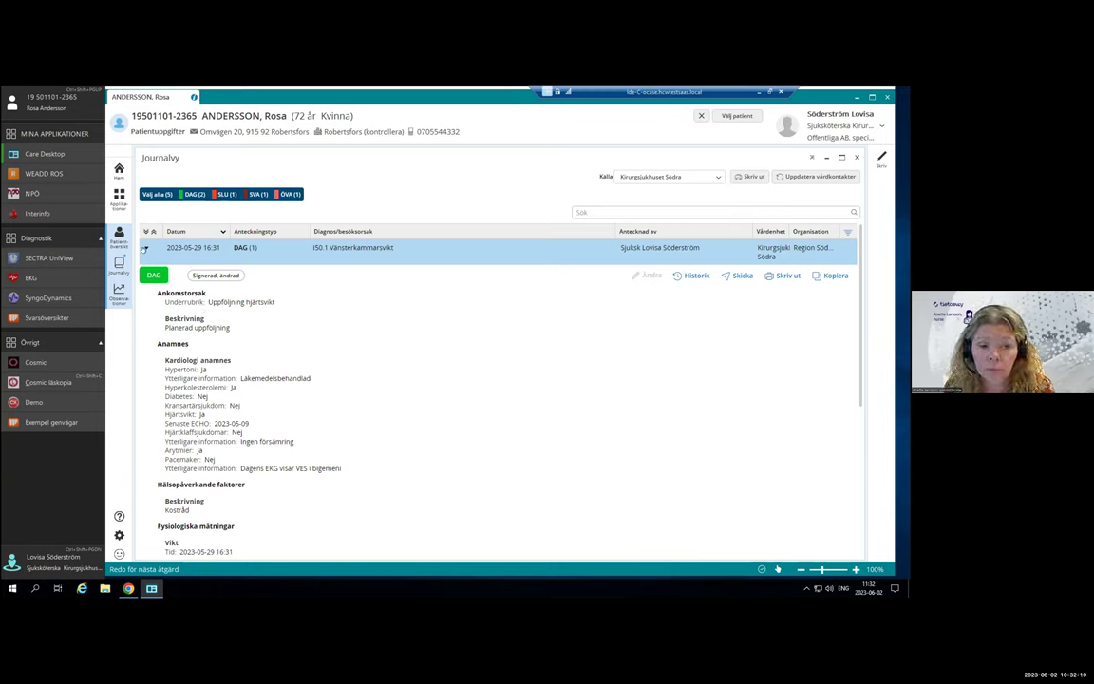
left_click(145, 248)
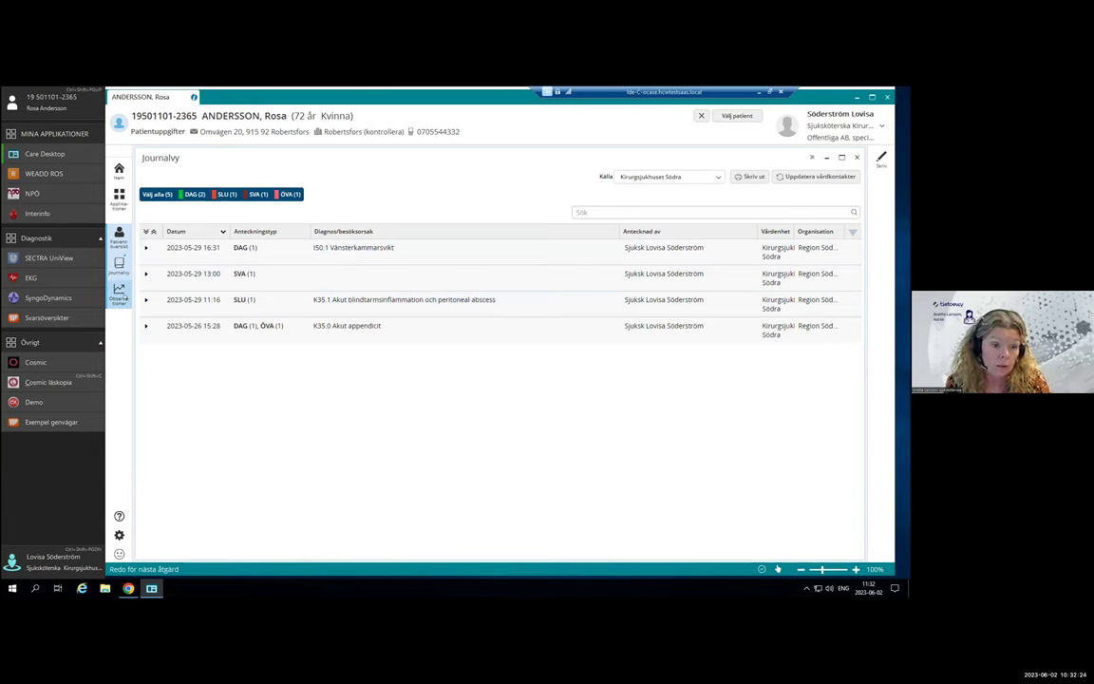
left_click(120, 294)
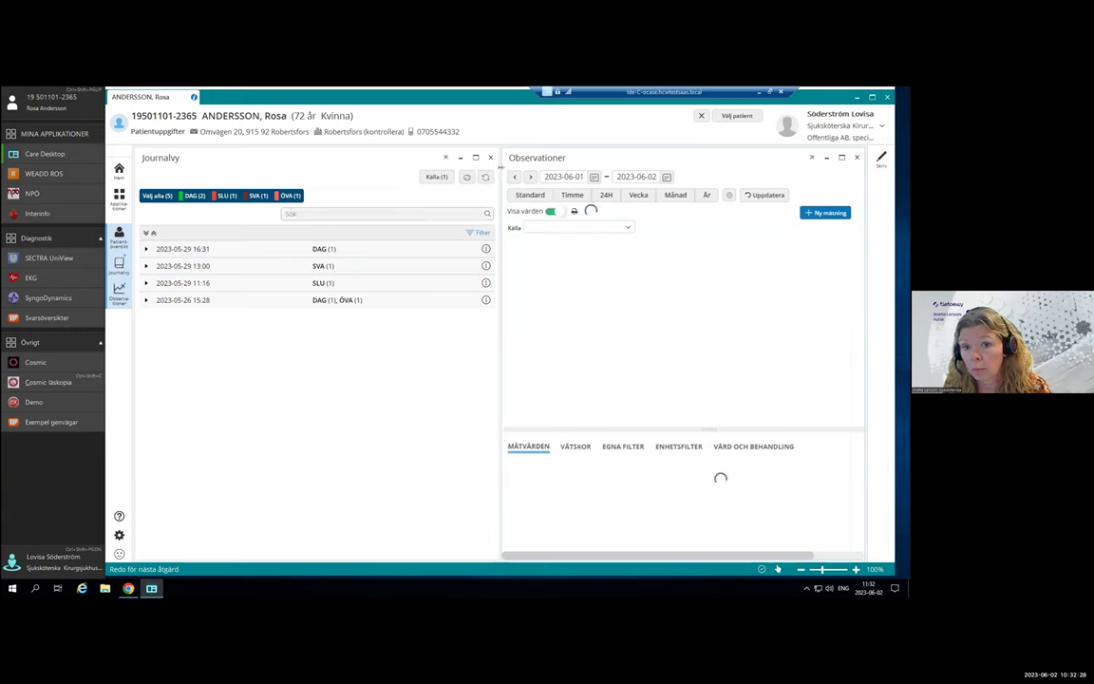
- Close Journalvy and browse VÄTSKOR, EGNA FILTER, ENHETSFILTER, VÅRD OCH BEHANDLING, then back to MÄTVÄRDEN
left_click(490, 157)
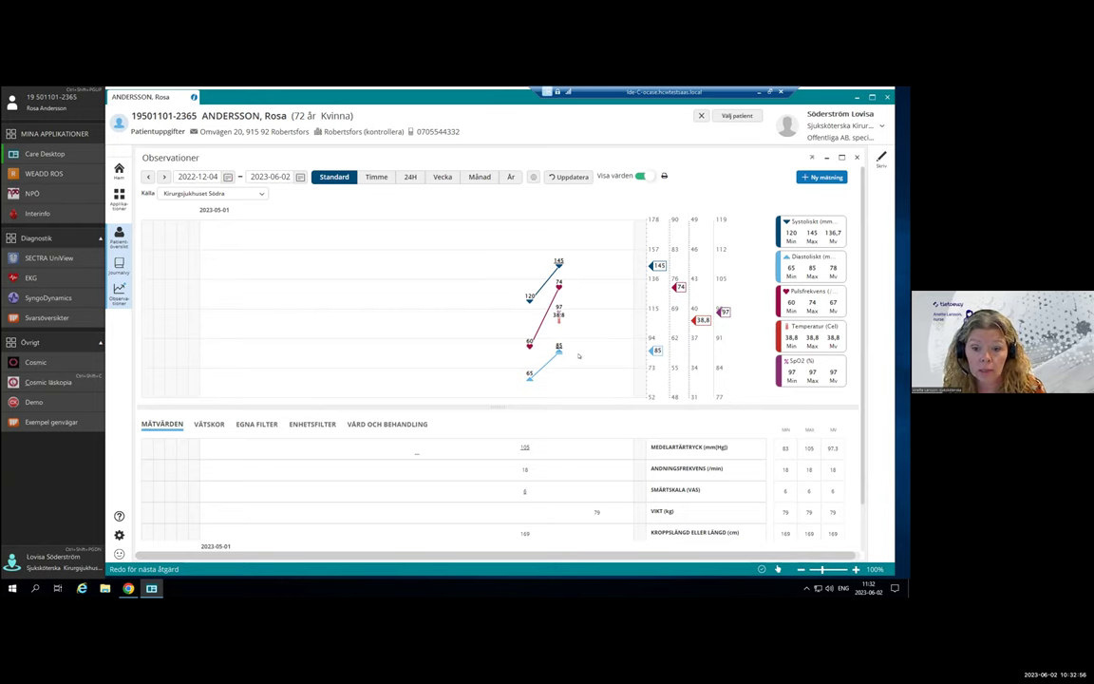
scroll(578, 355, "down", 1)
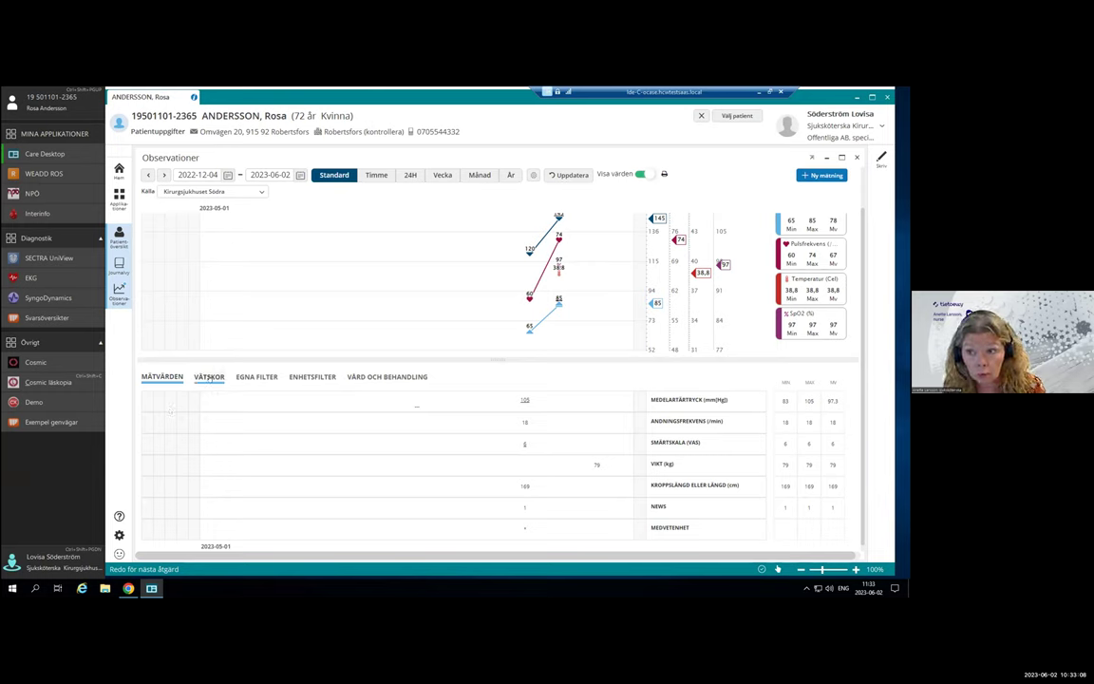
left_click(209, 377)
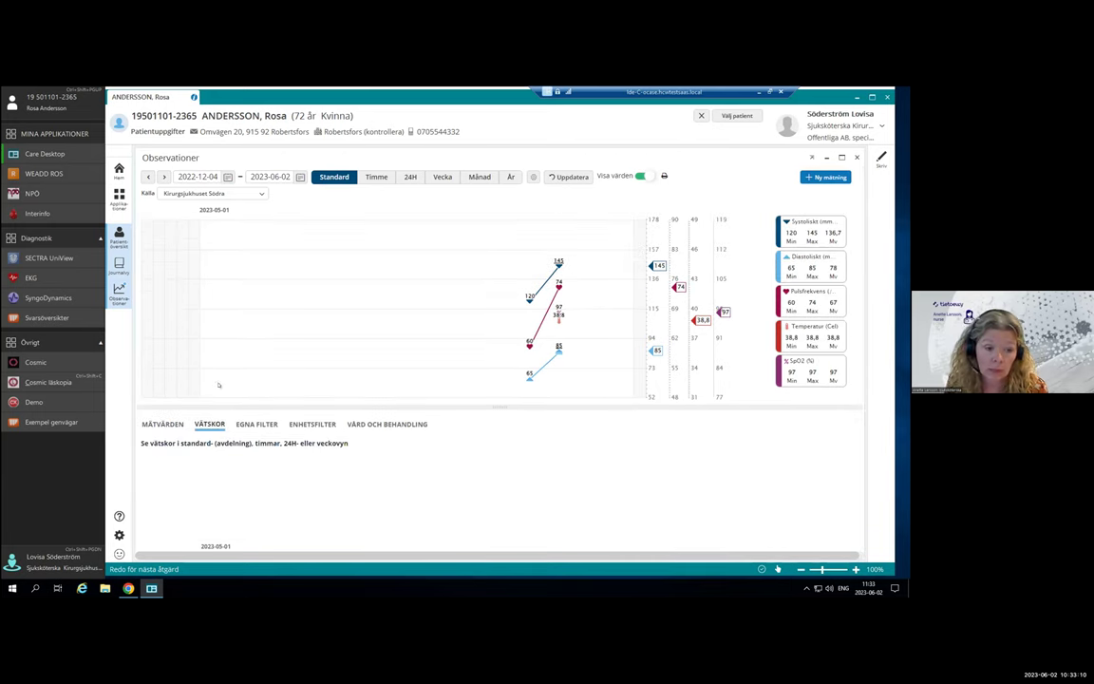
left_click(255, 424)
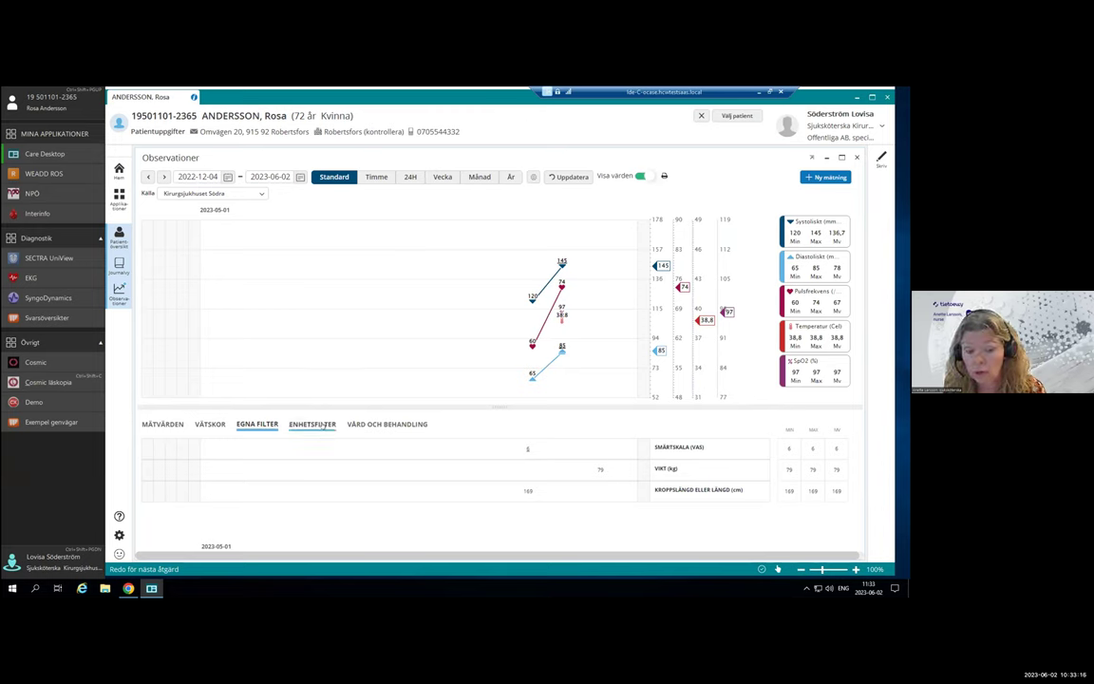
left_click(323, 426)
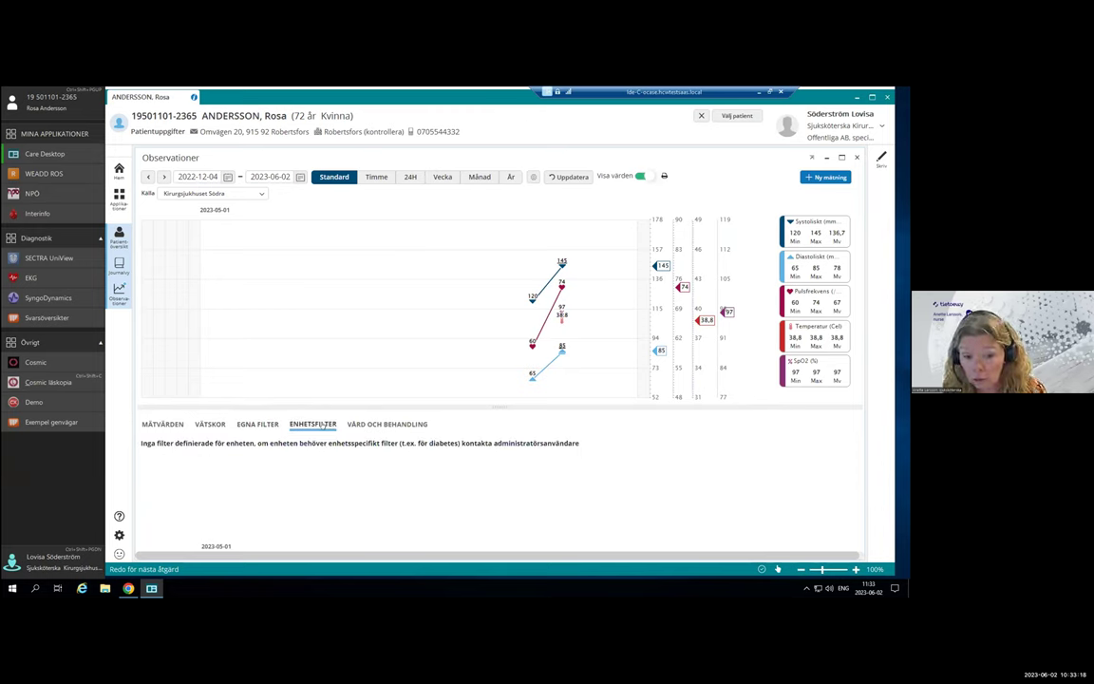
left_click(361, 424)
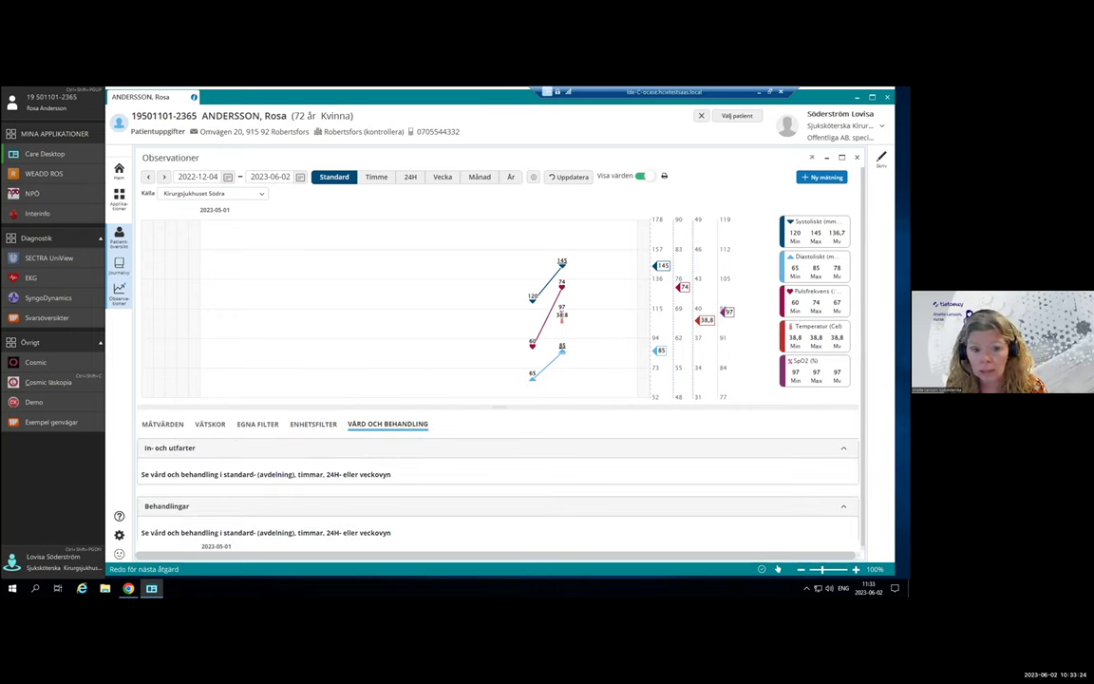
left_click(177, 425)
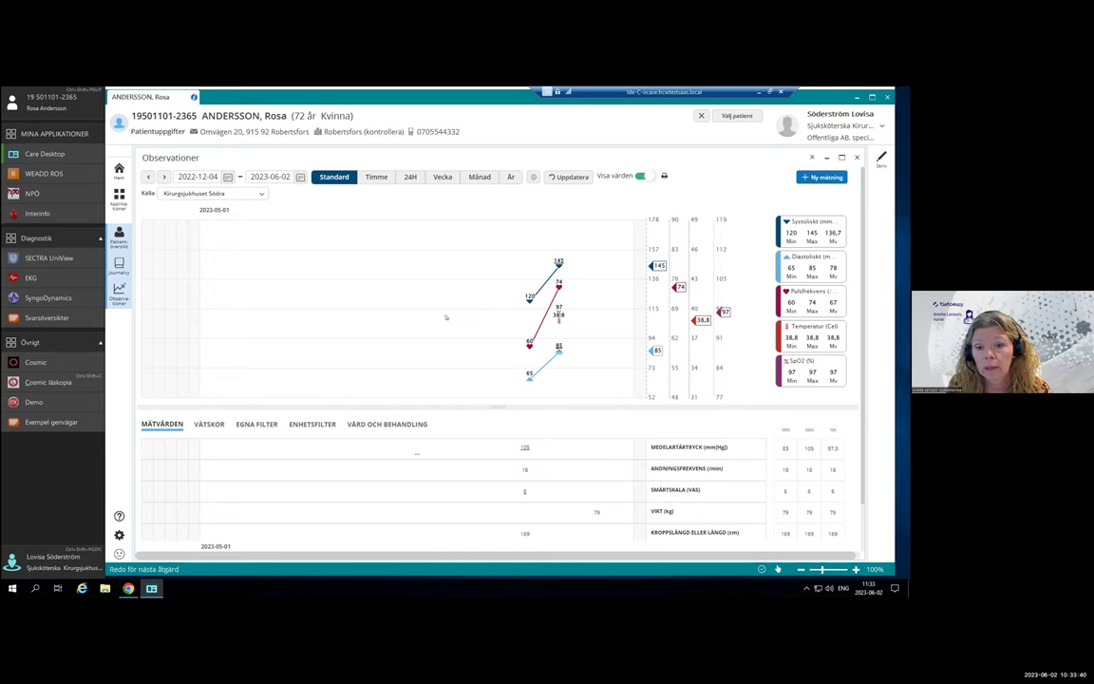
mouse_move(529, 300)
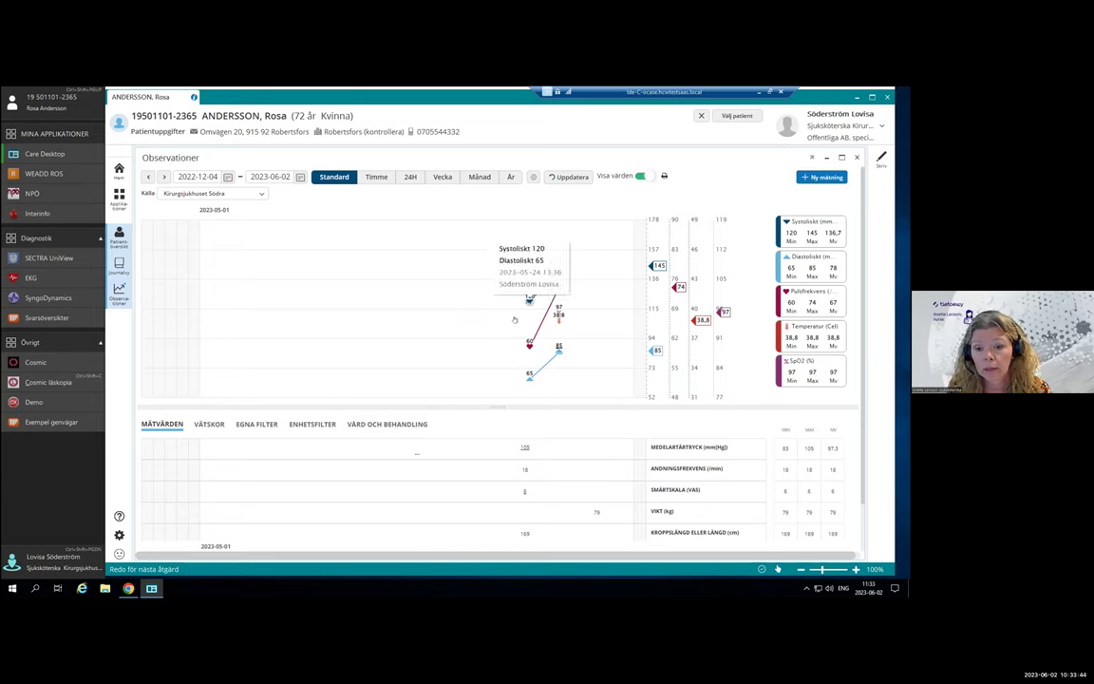
- Review the 105 Medelartärtryck history chart, then bring Journalvy up beside the observations
mouse_move(523, 446)
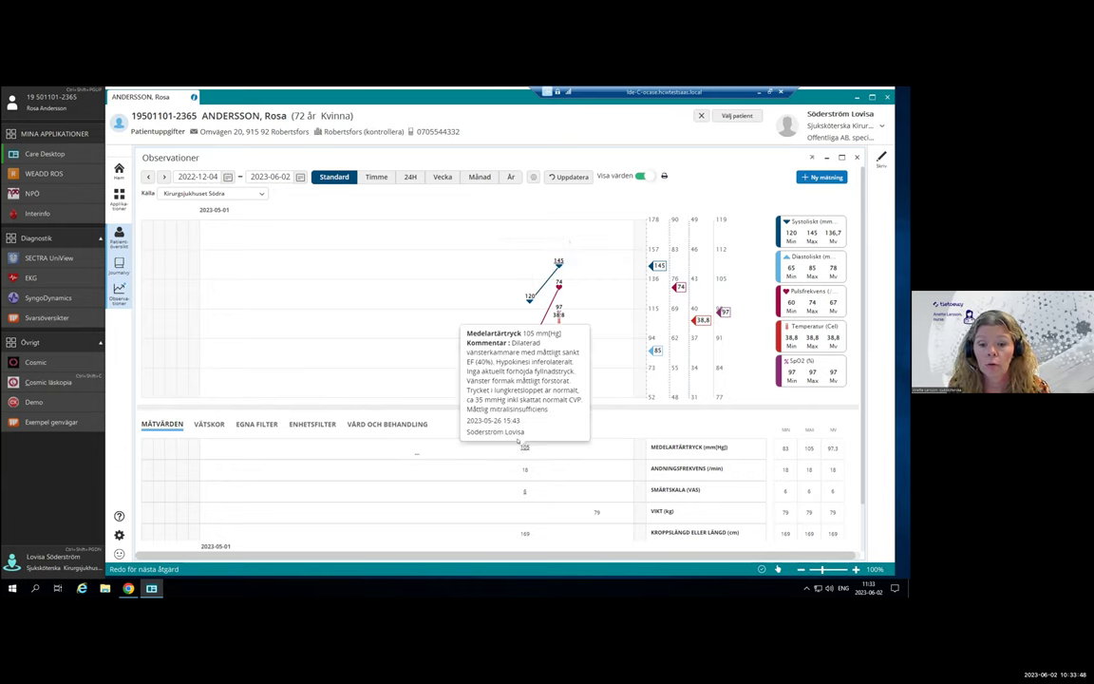
left_click(520, 442)
mouse_move(404, 335)
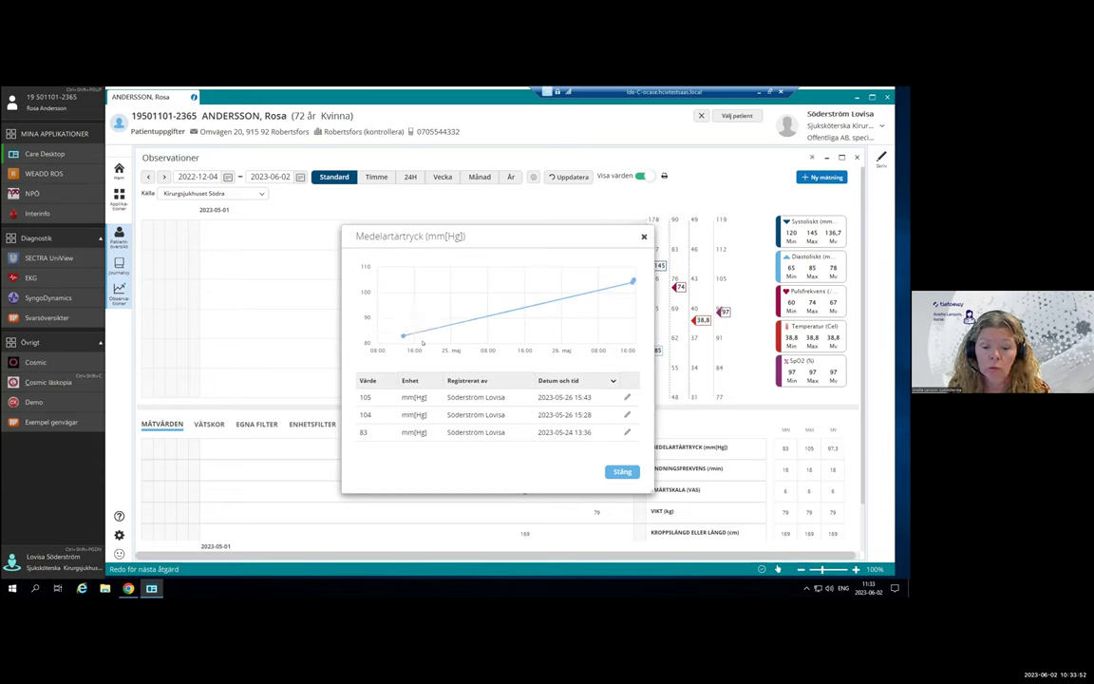
mouse_move(632, 251)
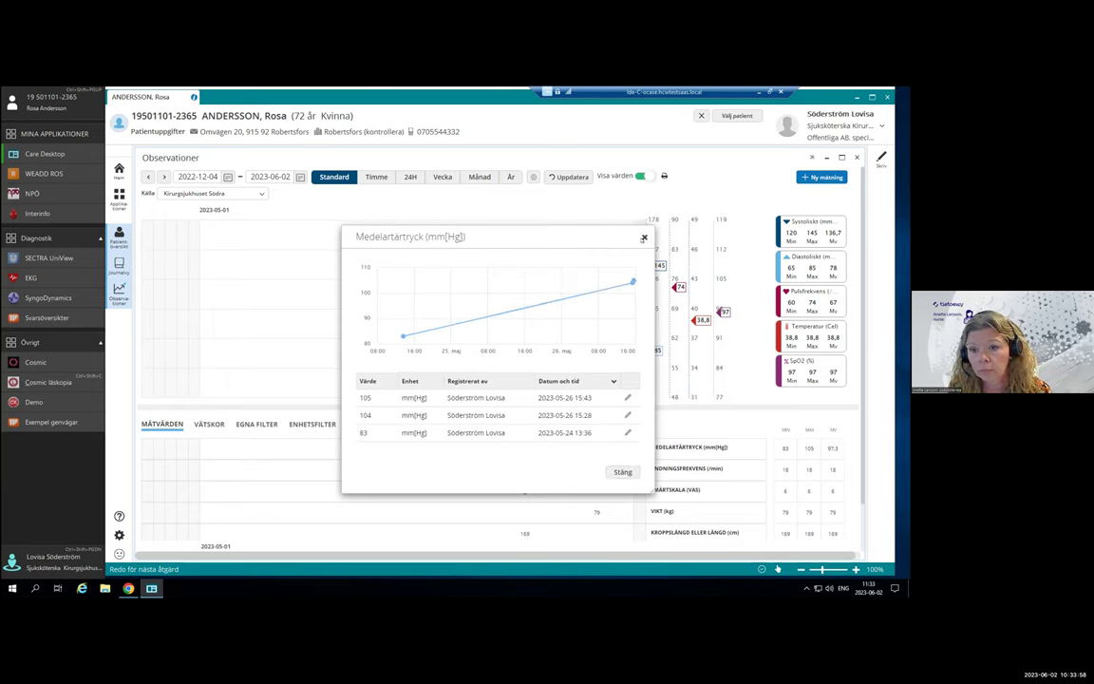
left_click(643, 239)
left_click(116, 263)
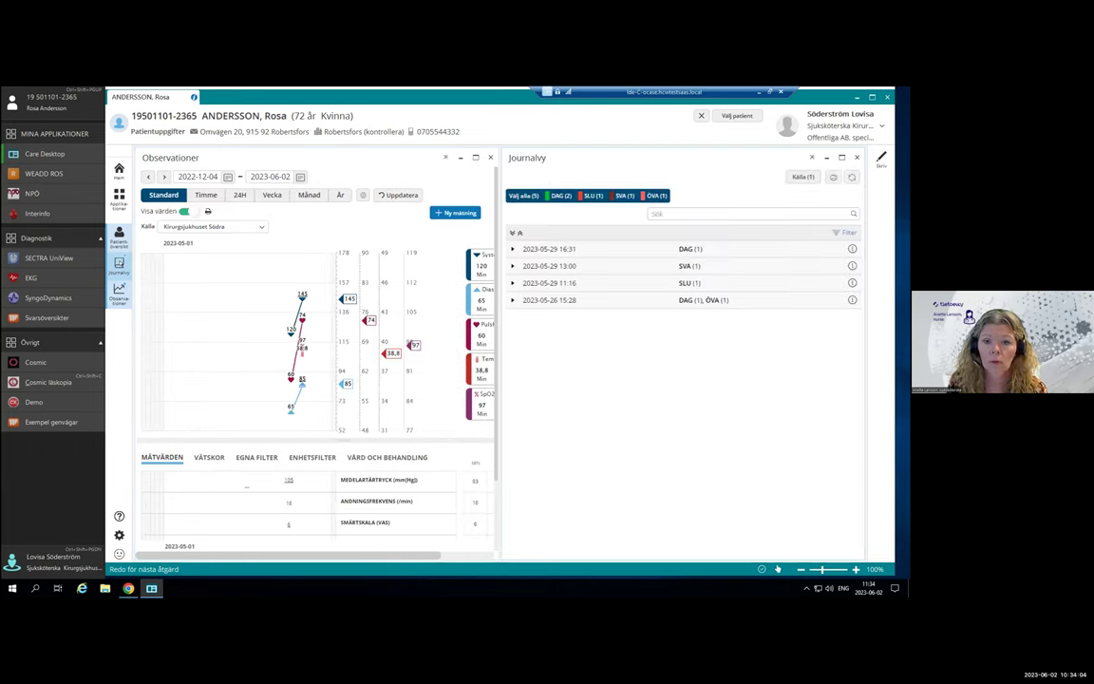
- Close the Observationer panel so Journalvy fills the patient window
left_click(490, 156)
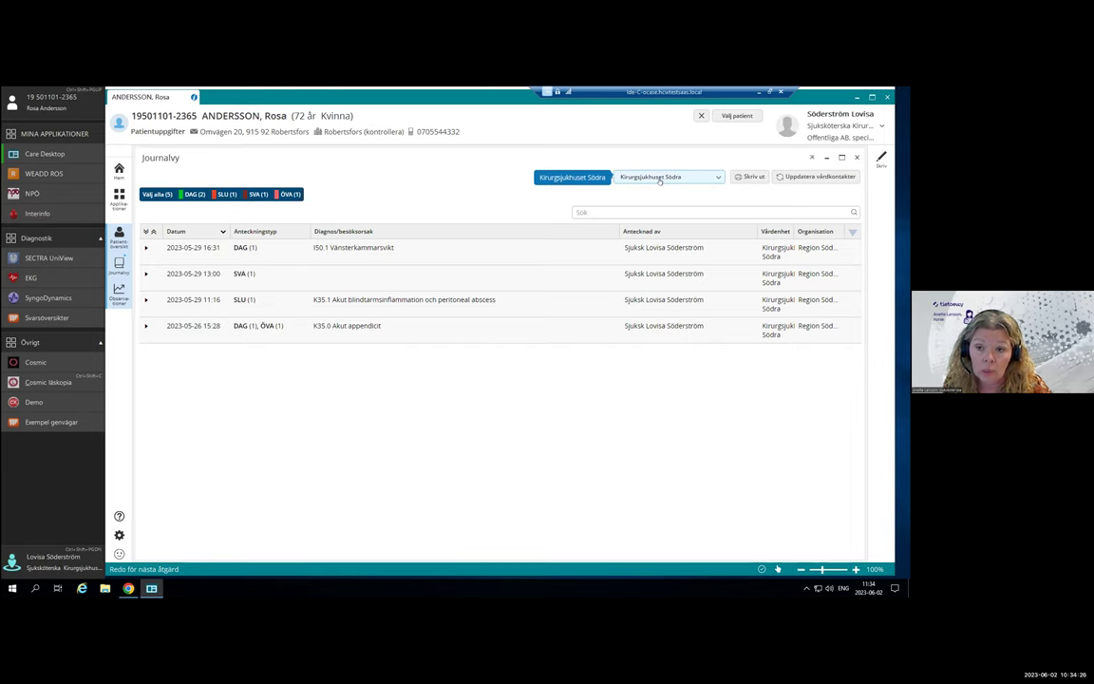
- In the Källa list under Min vårdgivare, include Hälsocentralen Södertorget alongside Kirurgsjukhuset Södra
left_click(718, 177)
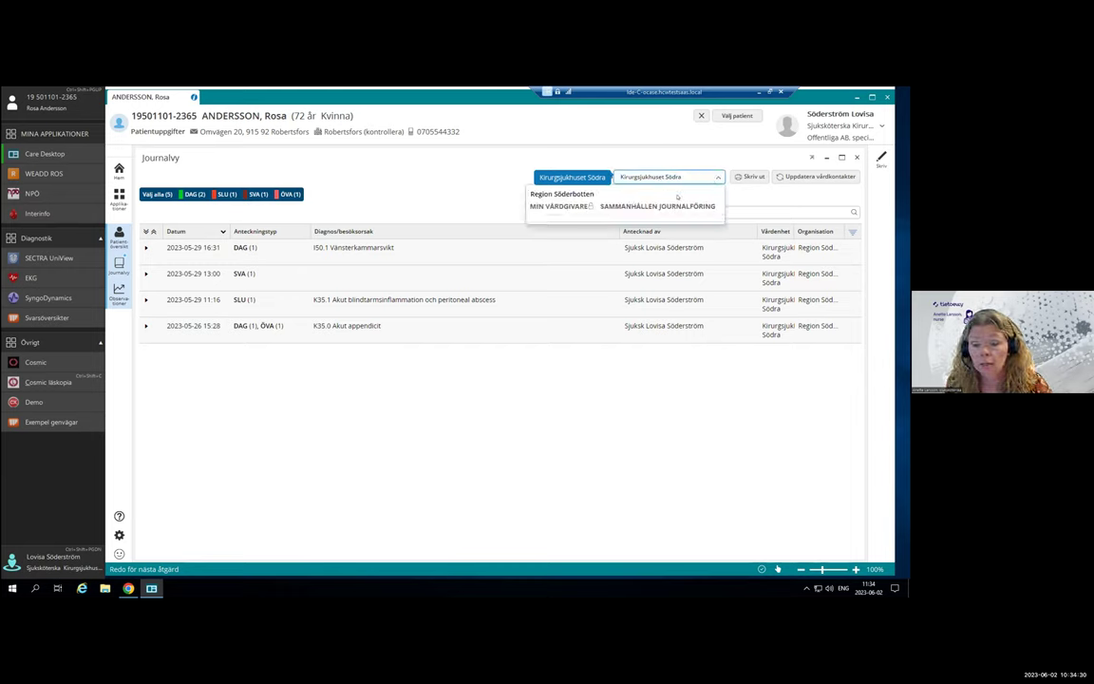
left_click(551, 208)
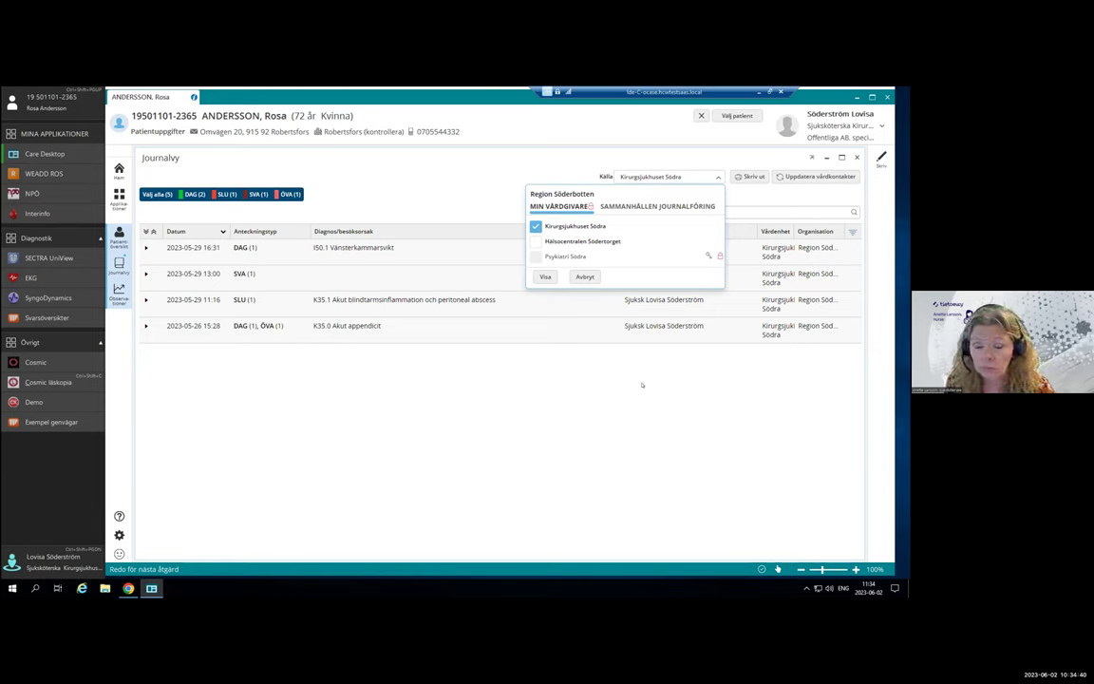
left_click(535, 241)
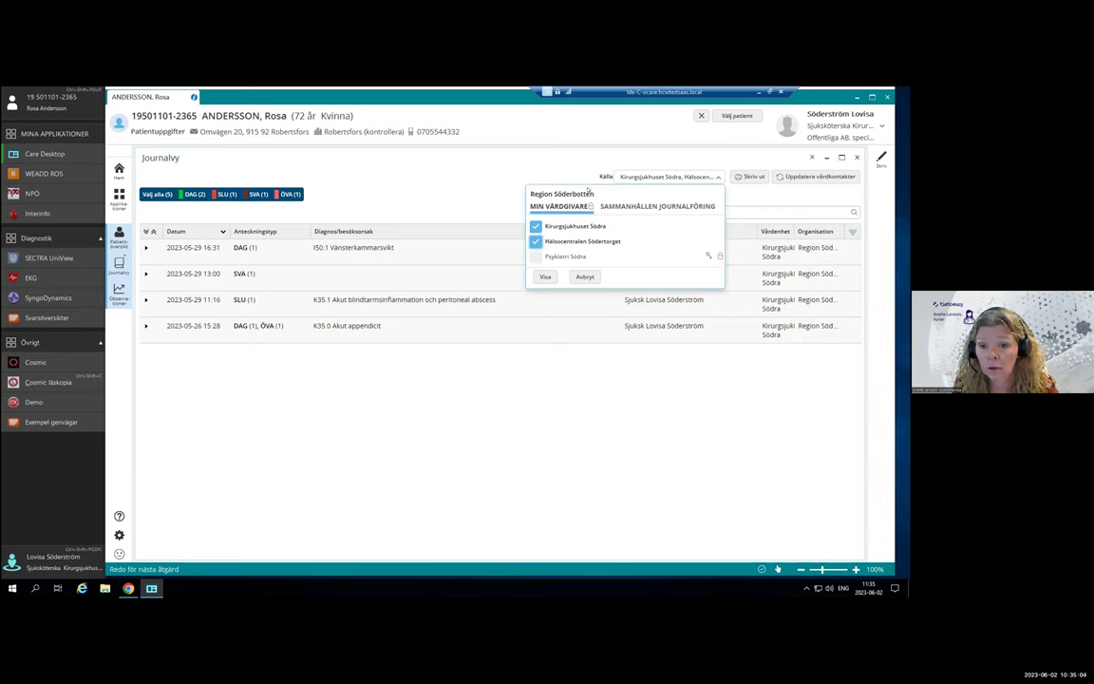
triple_click(588, 205)
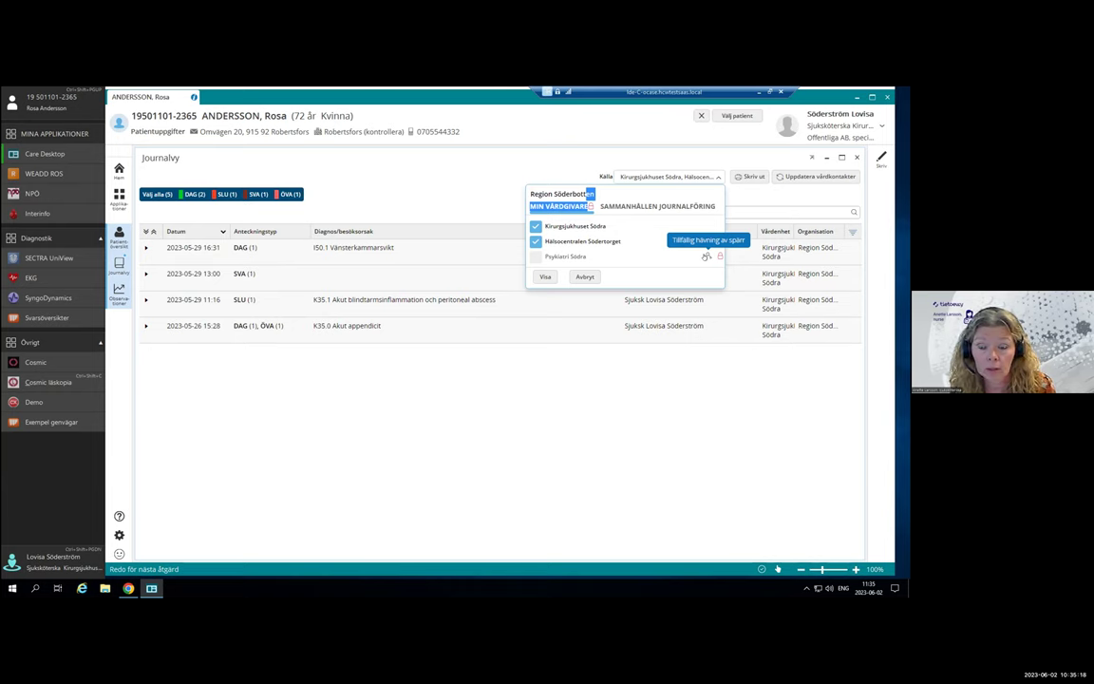
- Unblock Psykiatri Södra with the patient's consent and show its notes in the journal
left_click(706, 255)
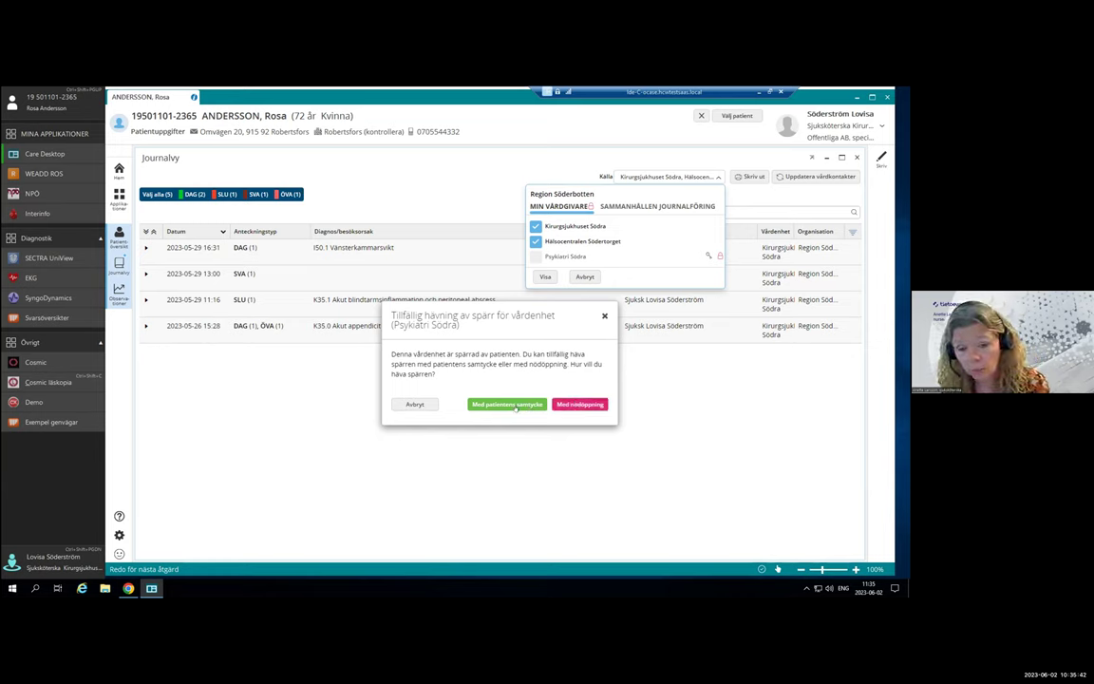
left_click(515, 403)
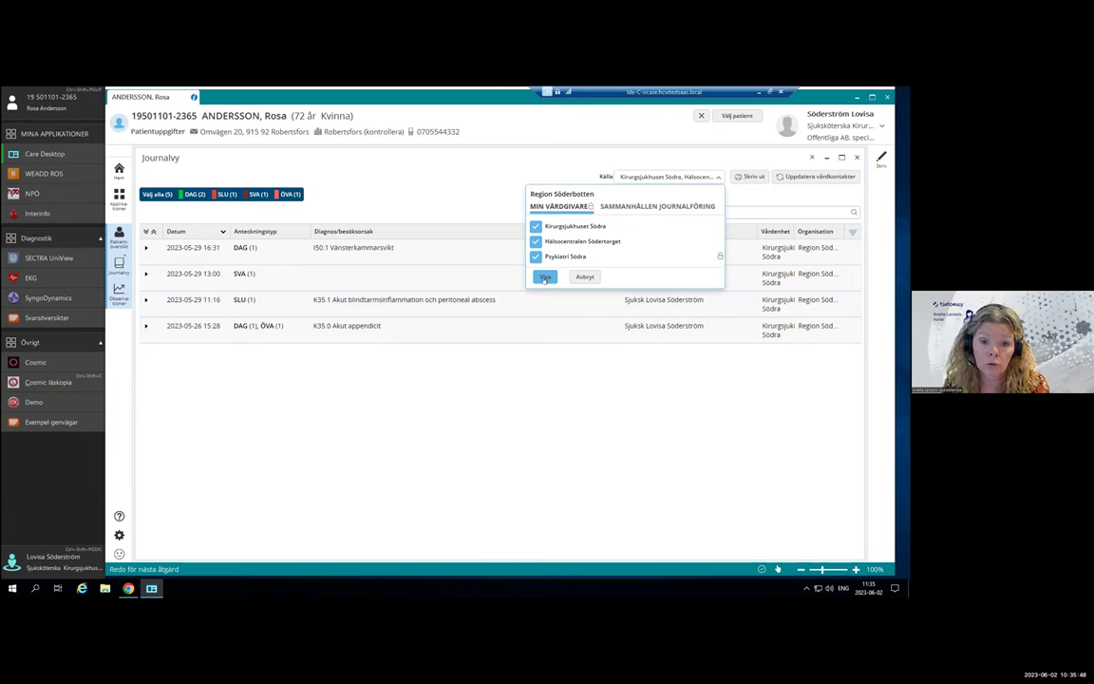
left_click(545, 277)
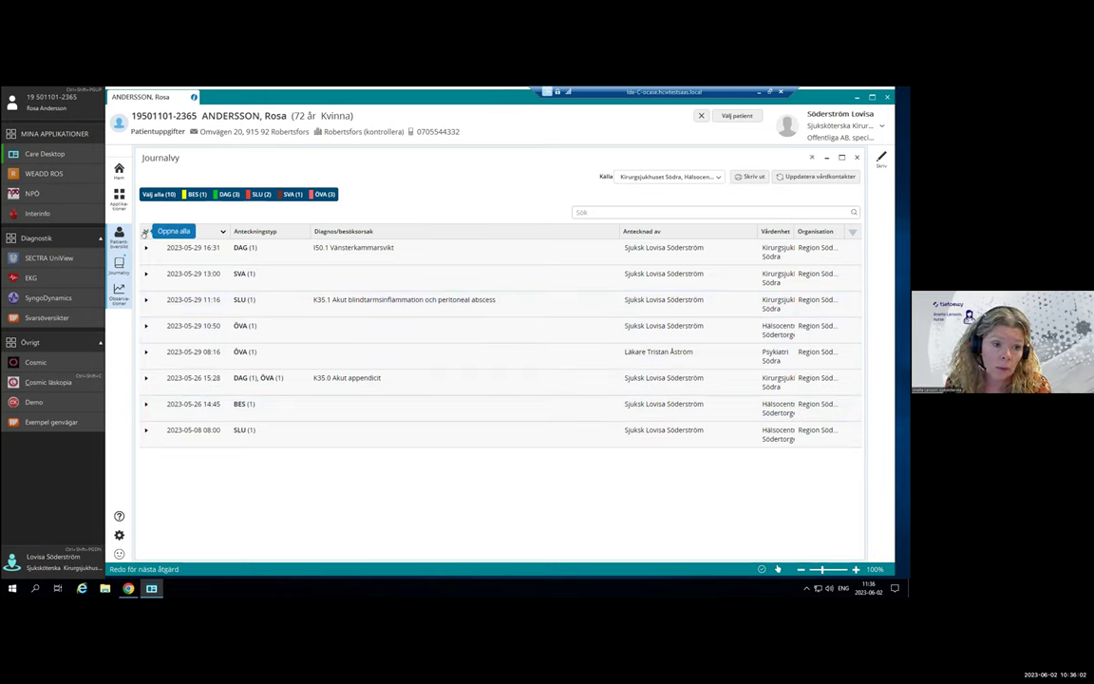
- Expand all journal notes to read through them, collapse them, and reopen the Källa source list
left_click(147, 231)
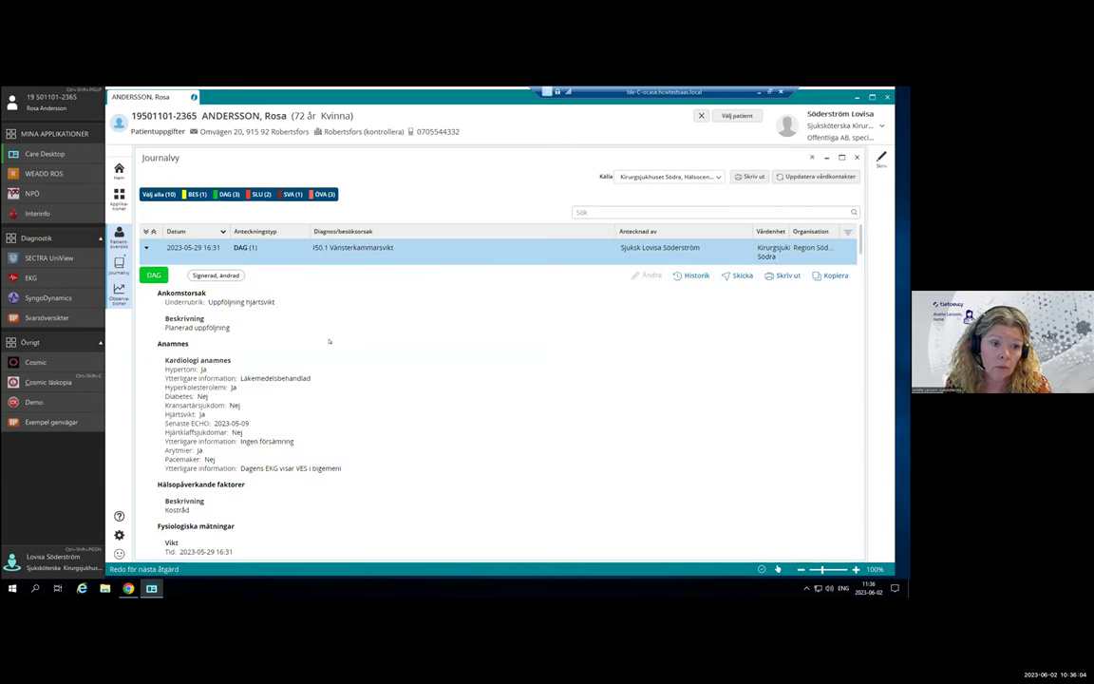
scroll(459, 392, "down", 1)
scroll(458, 395, "down", 8)
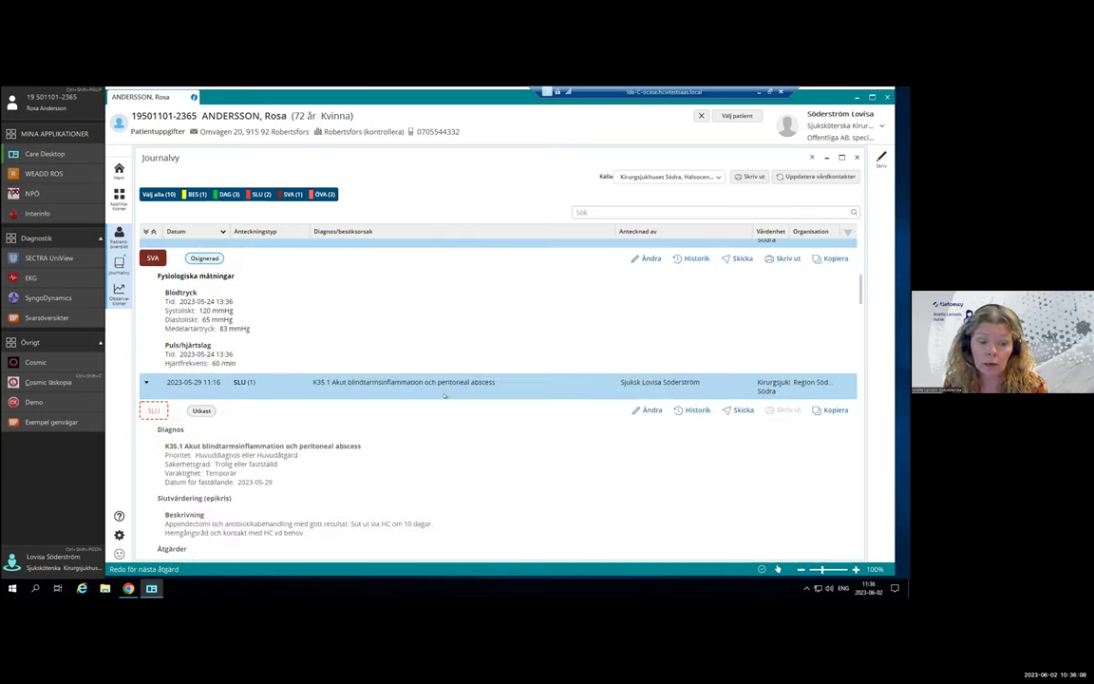
left_click(149, 231)
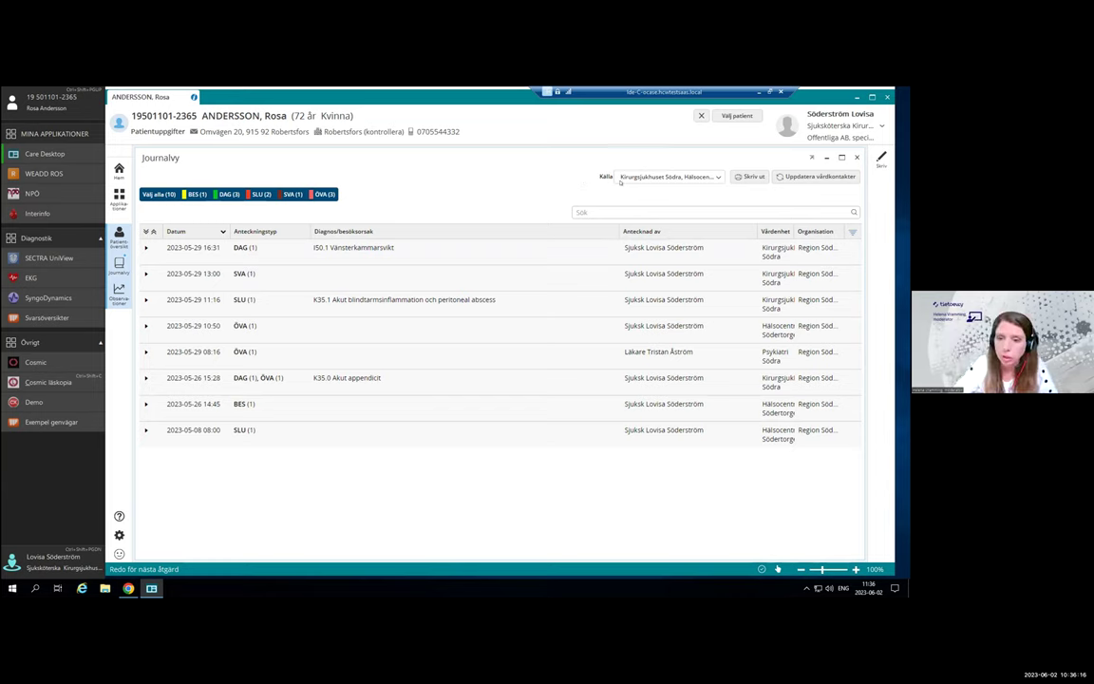
left_click(620, 177)
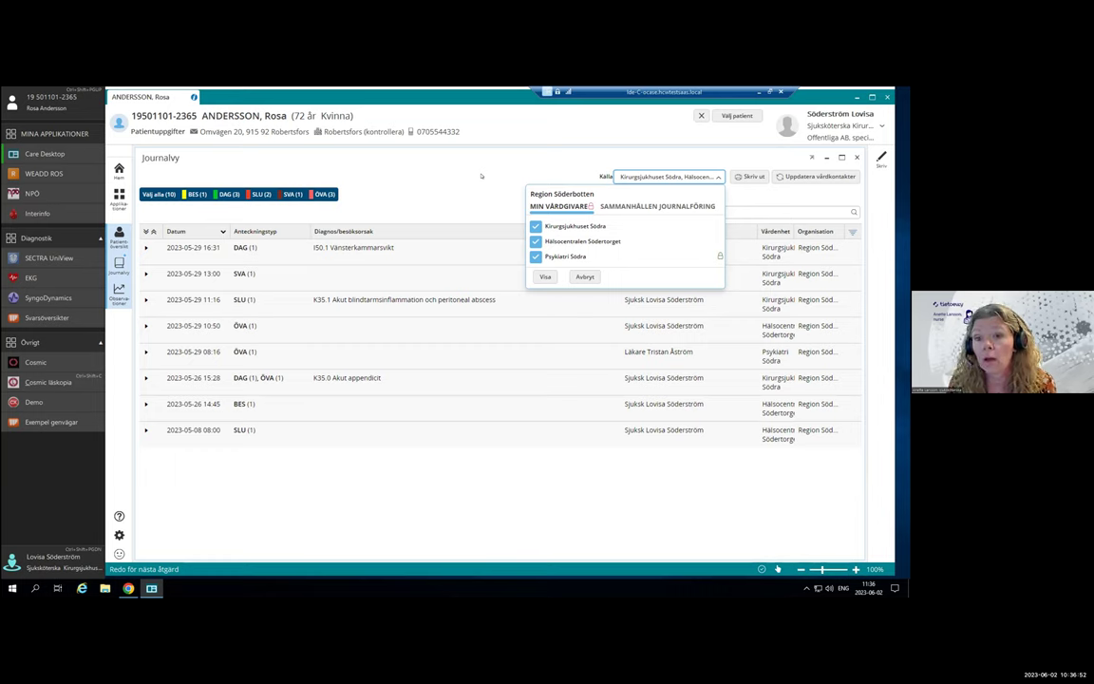
- Under Sammanhållen journalföring, open records with the patient's consent for this occasion only
left_click(633, 205)
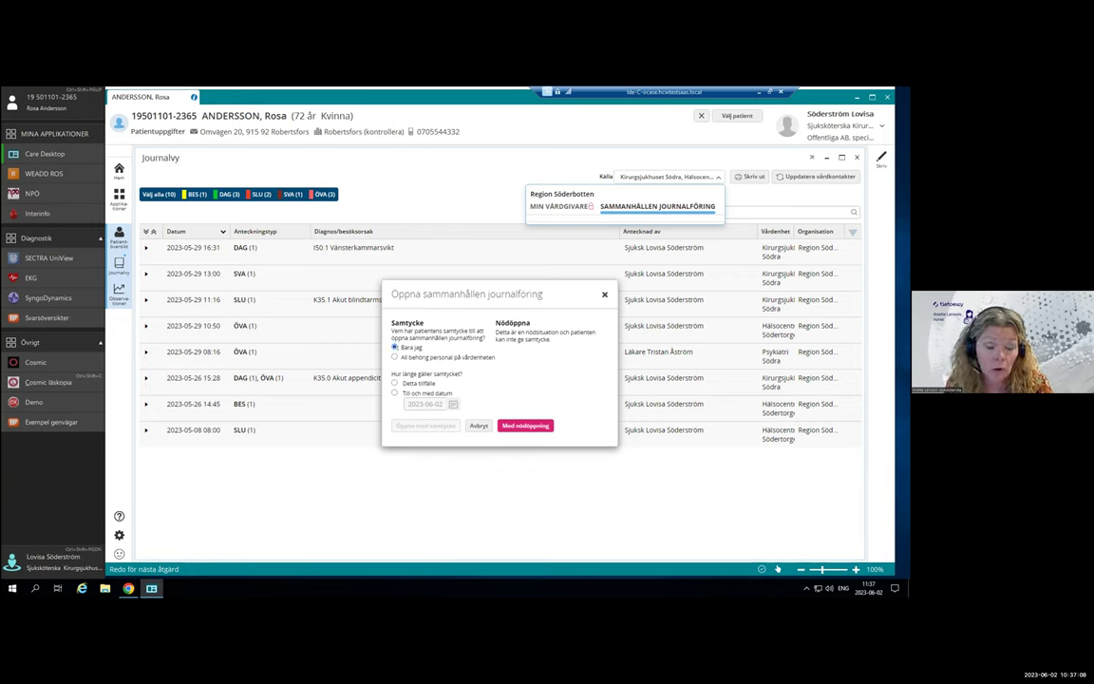
left_click(394, 382)
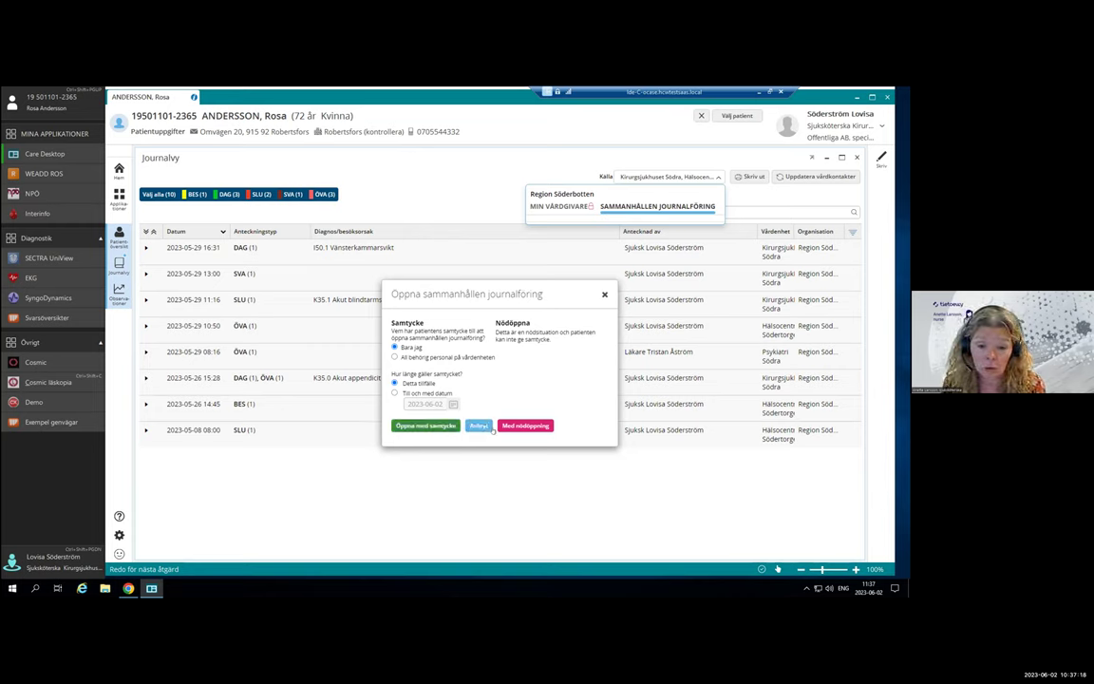
left_click(427, 426)
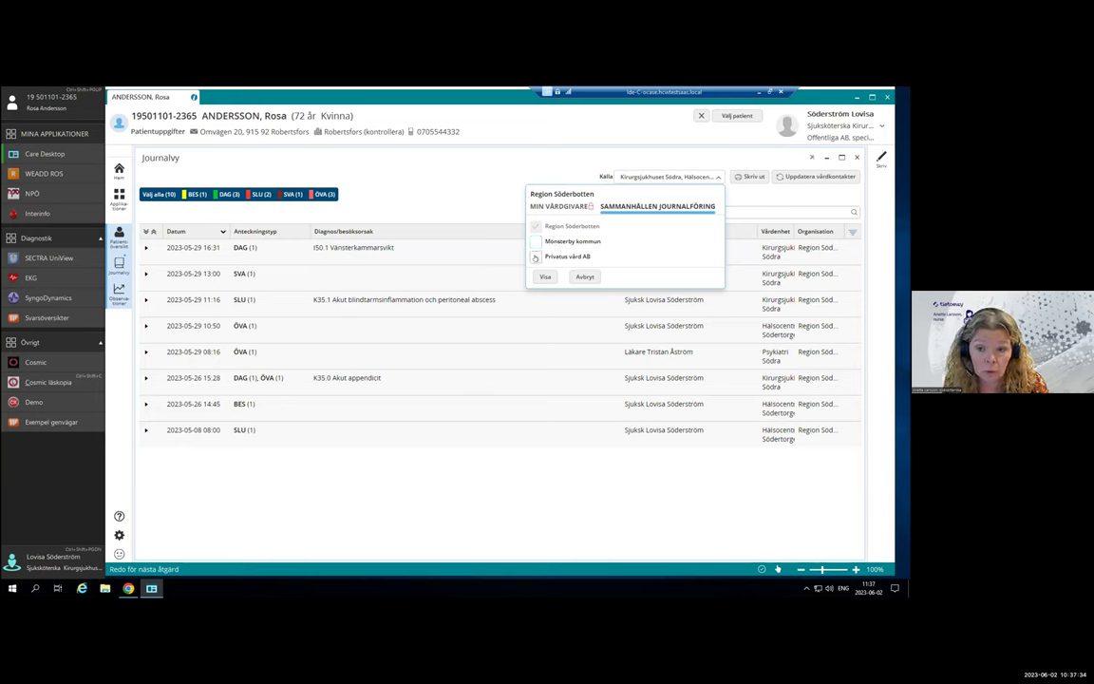
- Include Mönsterby kommun and Privatus vård AB notes, then show Observationer alongside the journal
left_click(535, 242)
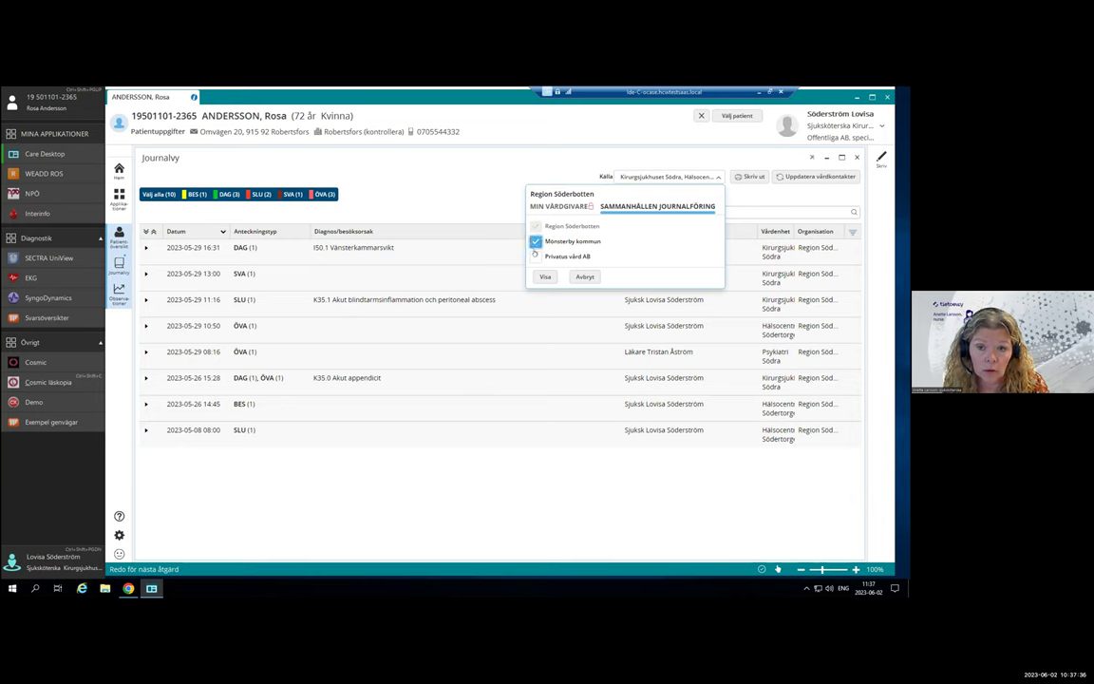
left_click(534, 257)
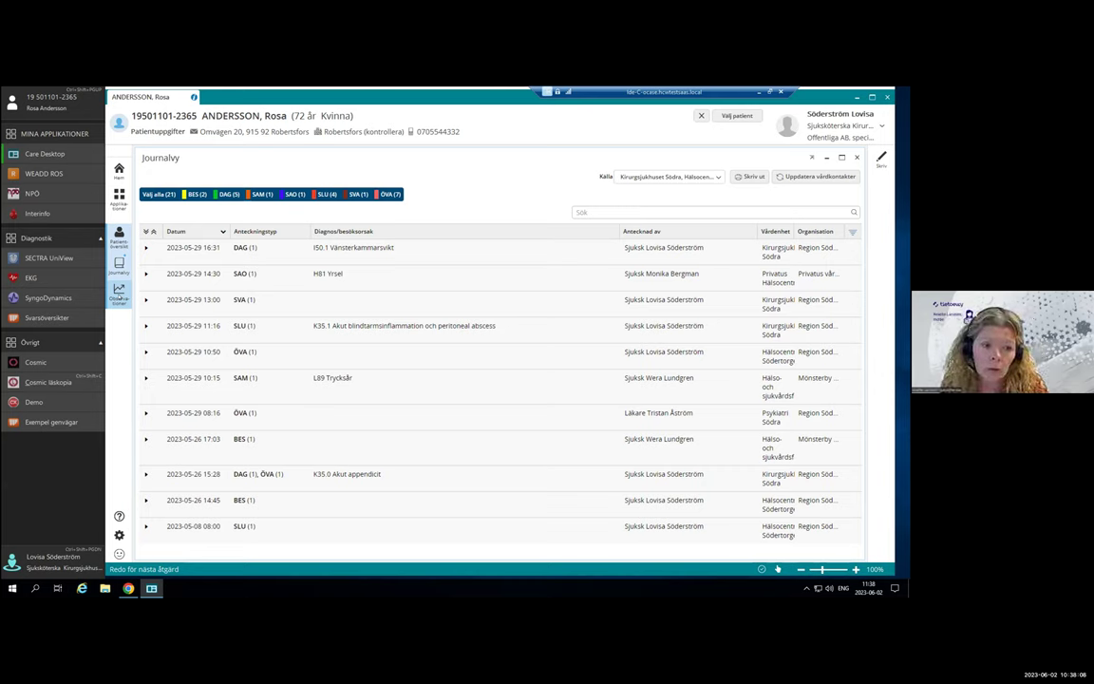
left_click(119, 294)
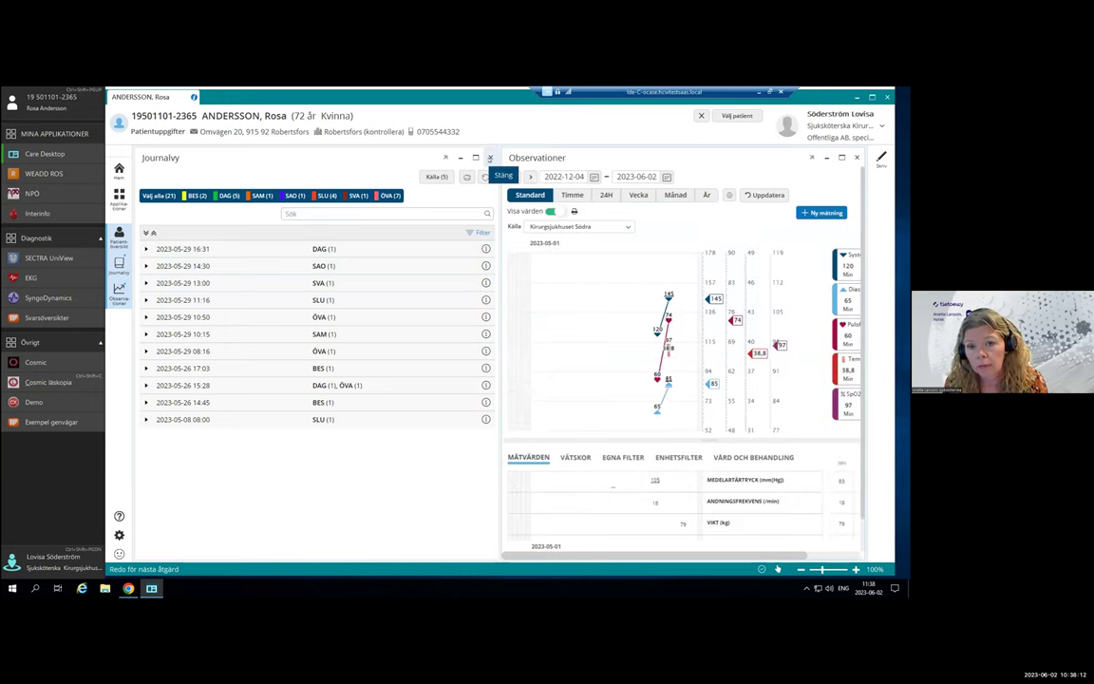
- Close Journalvy and add Privatus vård AB observations to the chart, consenting for this occasion
left_click(489, 157)
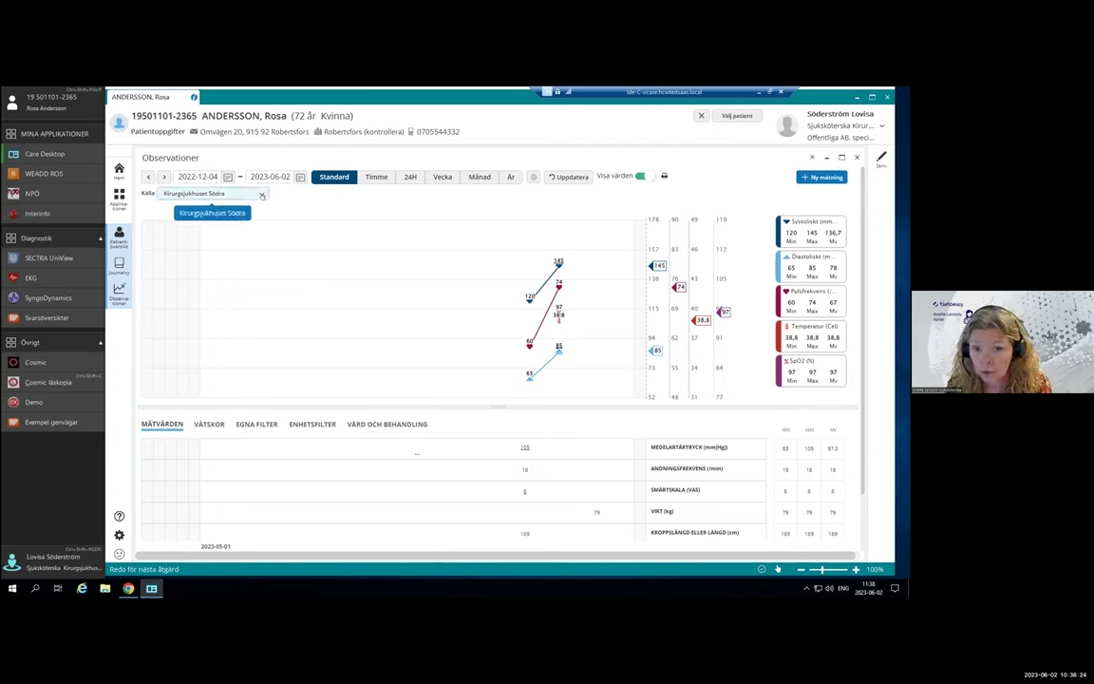
left_click(258, 194)
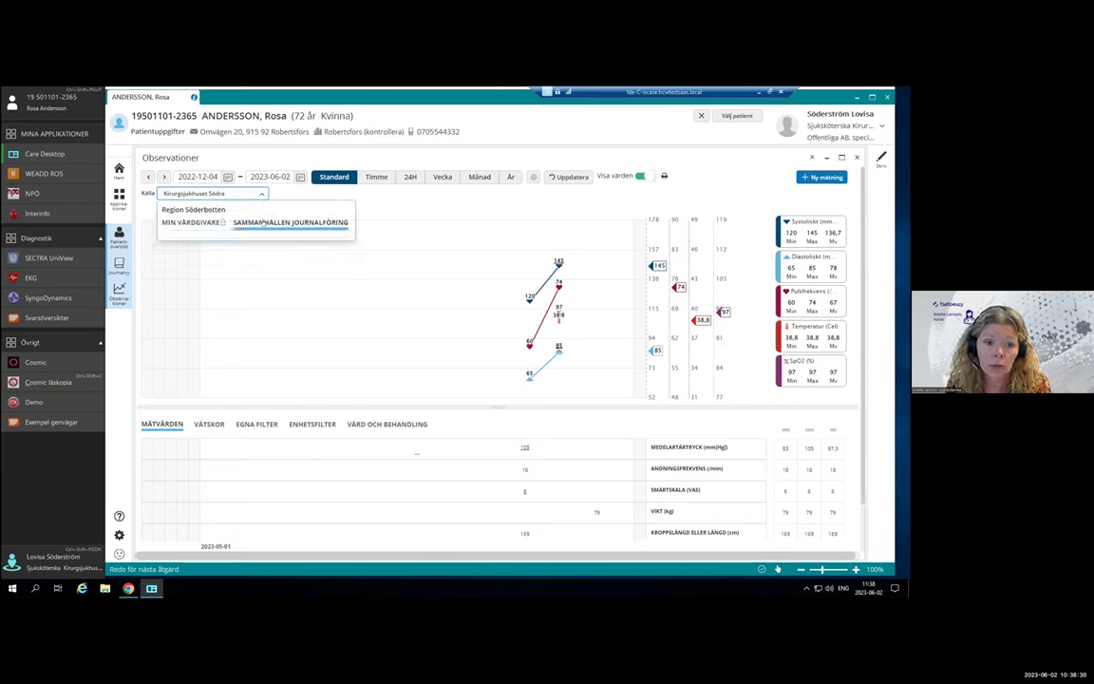
left_click(262, 221)
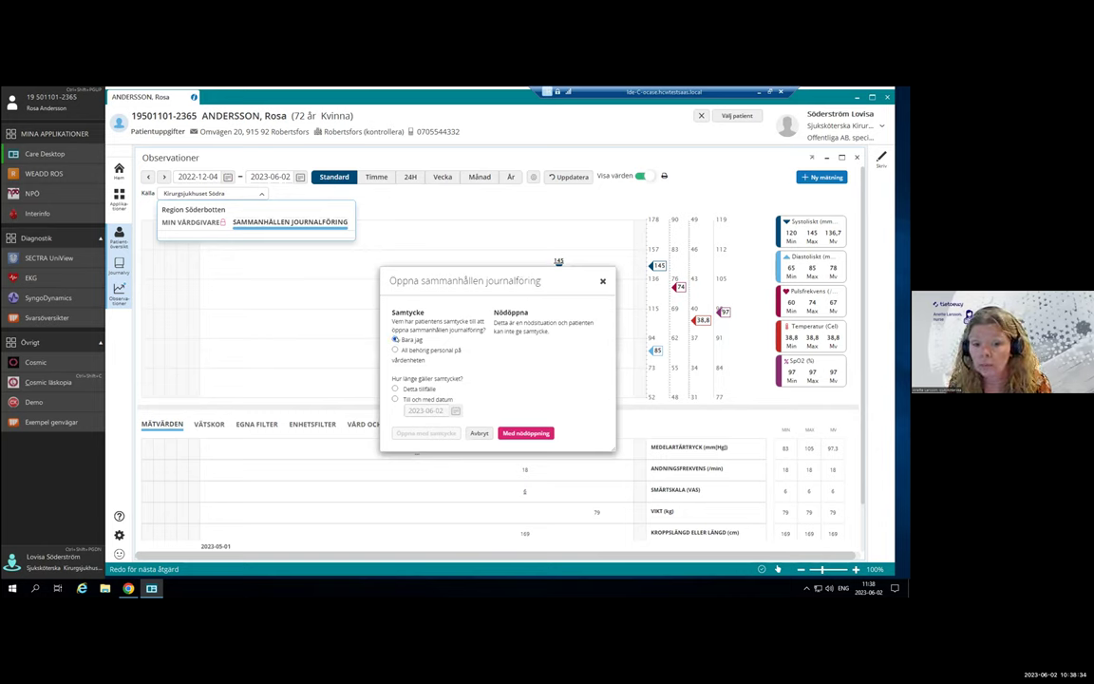
left_click(395, 389)
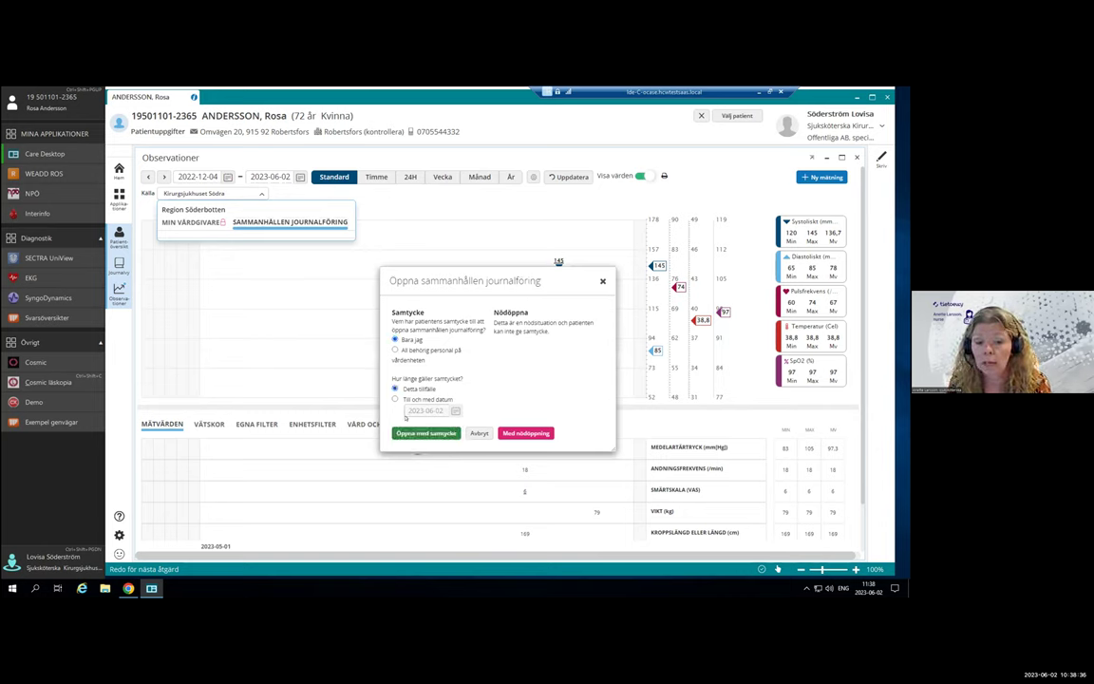
left_click(424, 433)
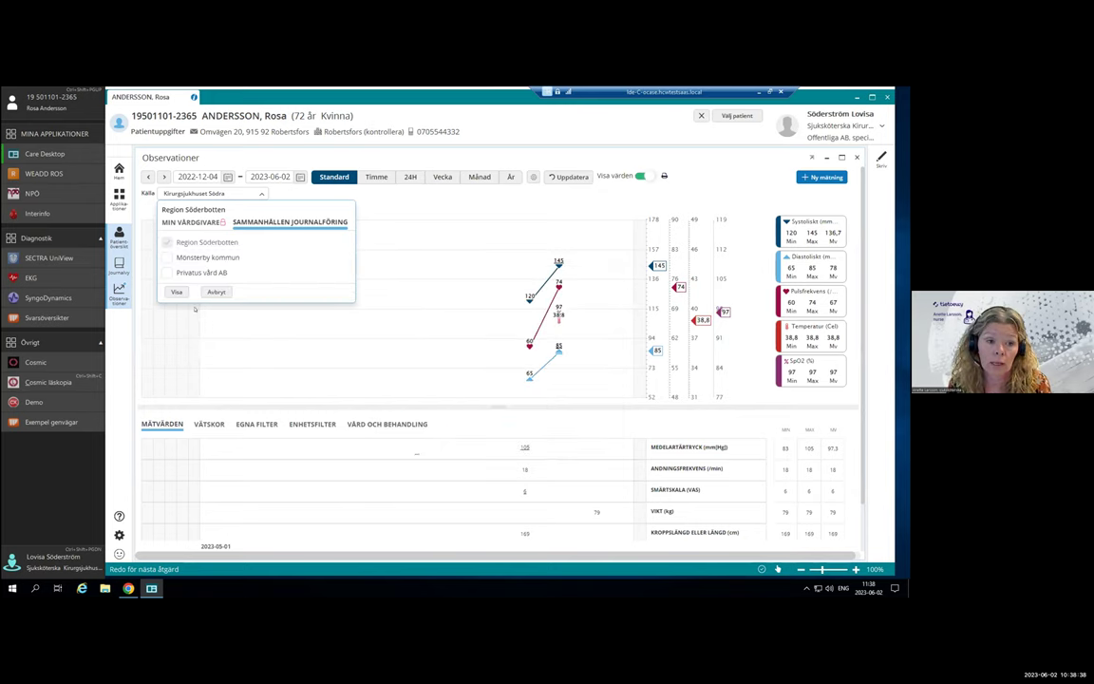
left_click(167, 274)
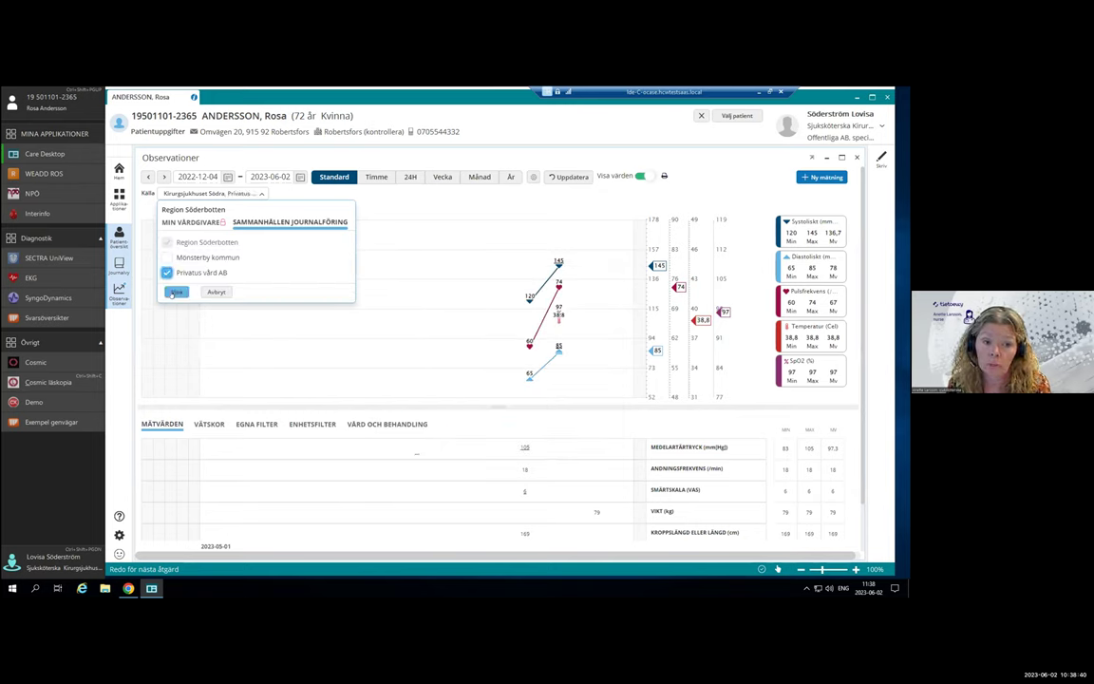
left_click(175, 293)
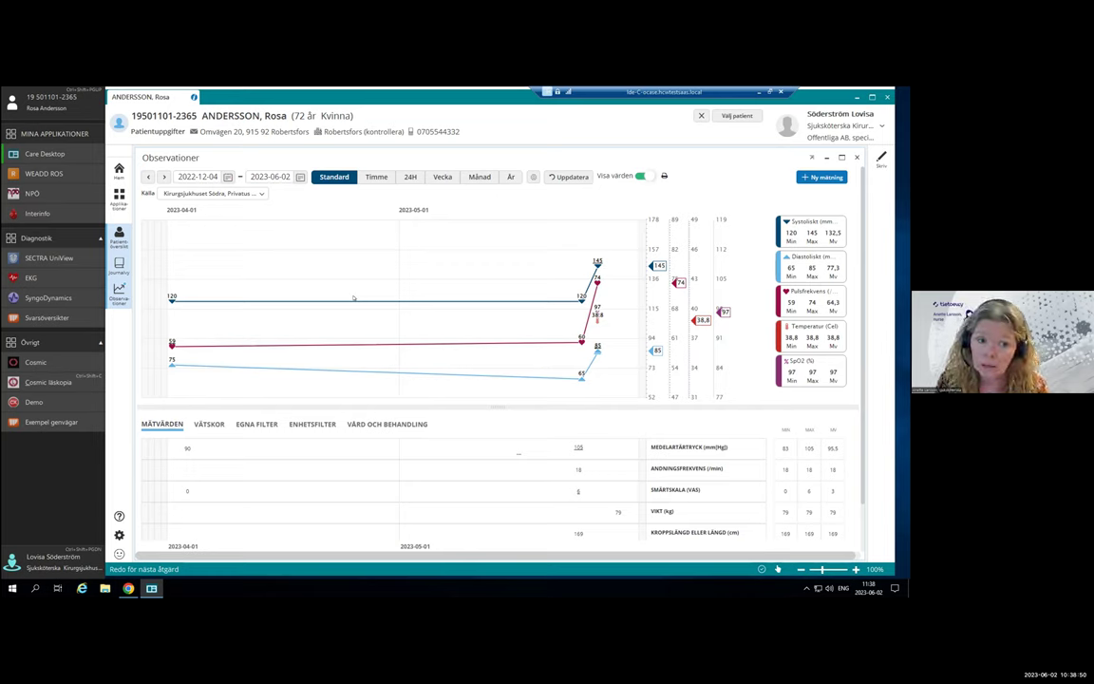
- Hide the SpO2 and Temperatur curves and start a new note with Skriv
left_click(817, 363)
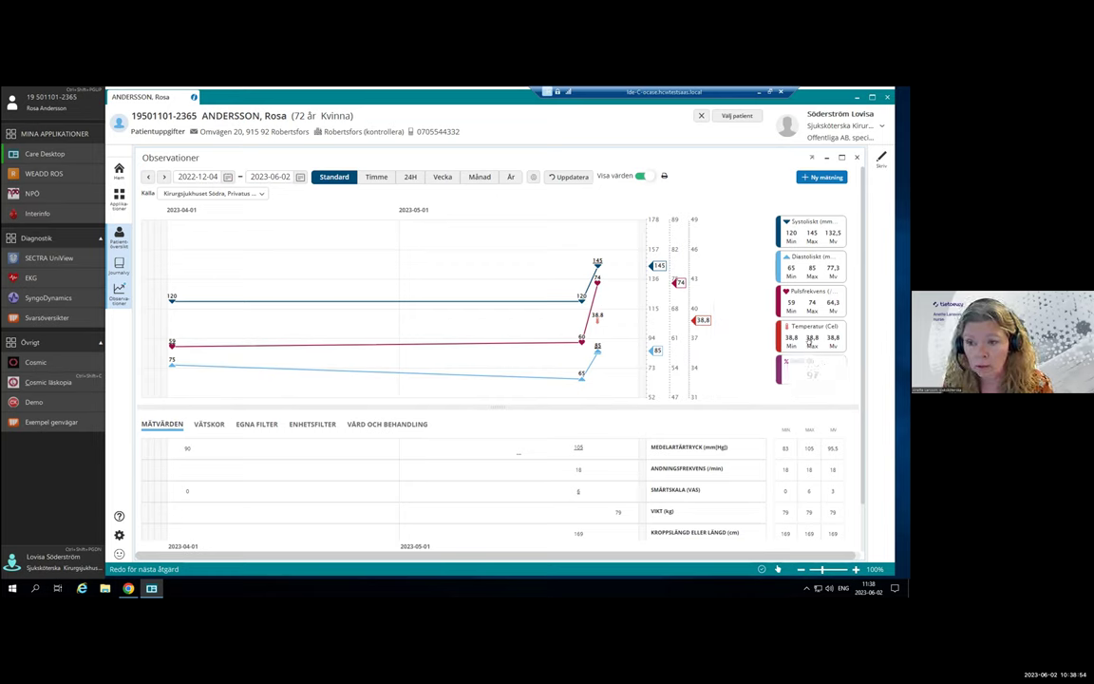
left_click(810, 339)
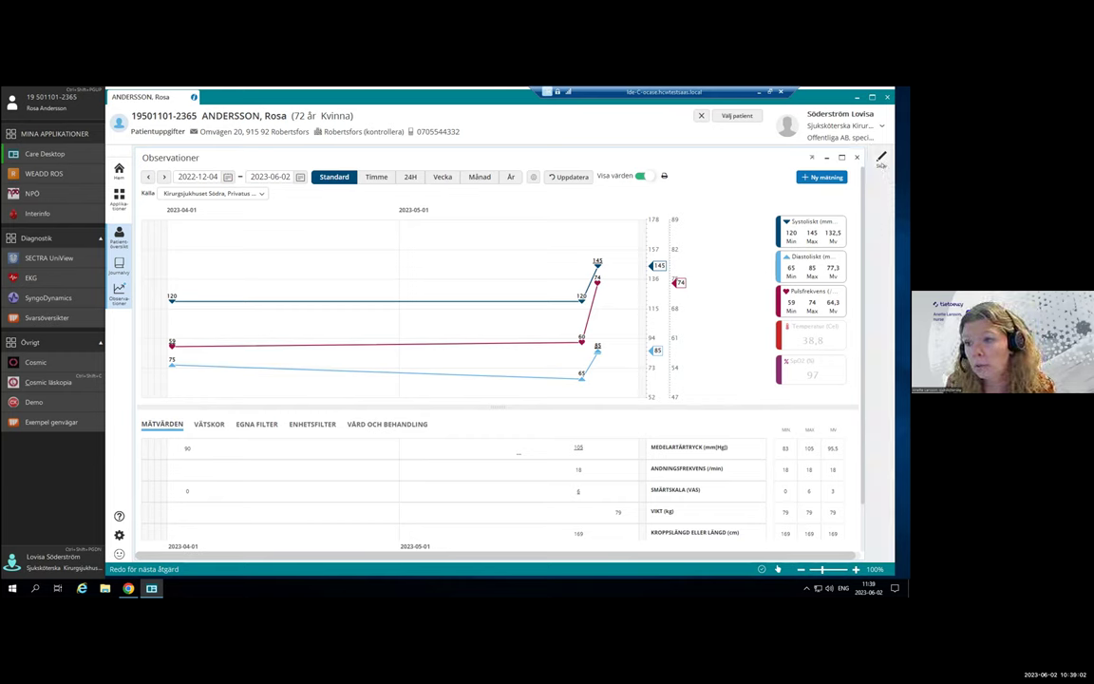
left_click(881, 159)
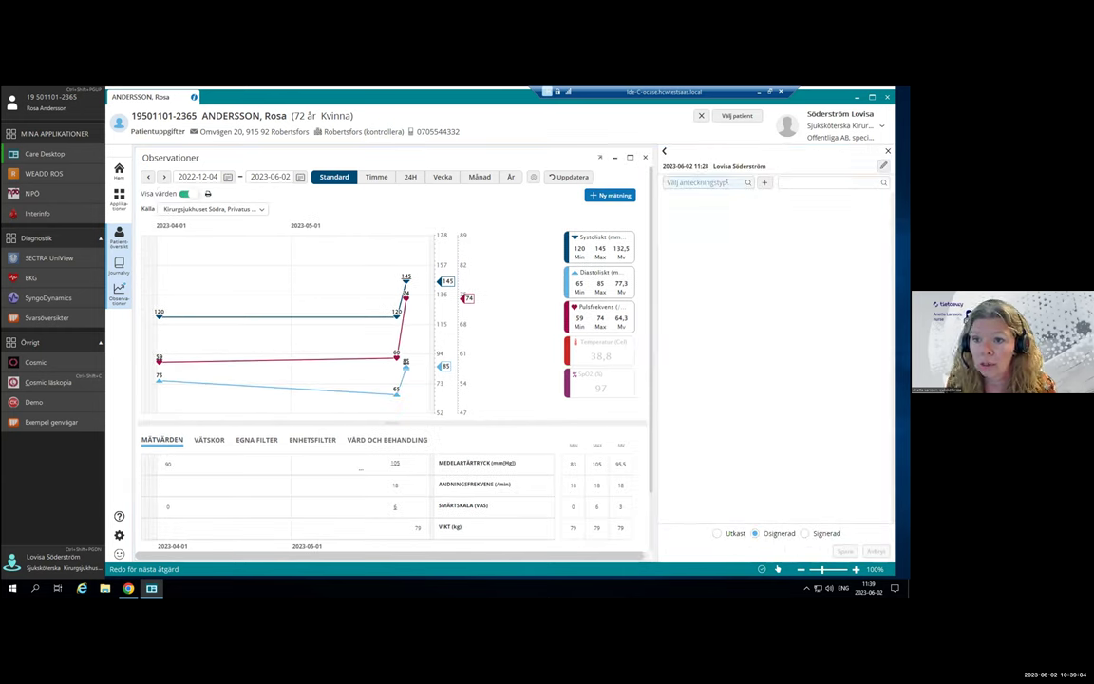
- Apply the Kardiologi template to the new note and scroll to the top of the form
left_click(791, 182)
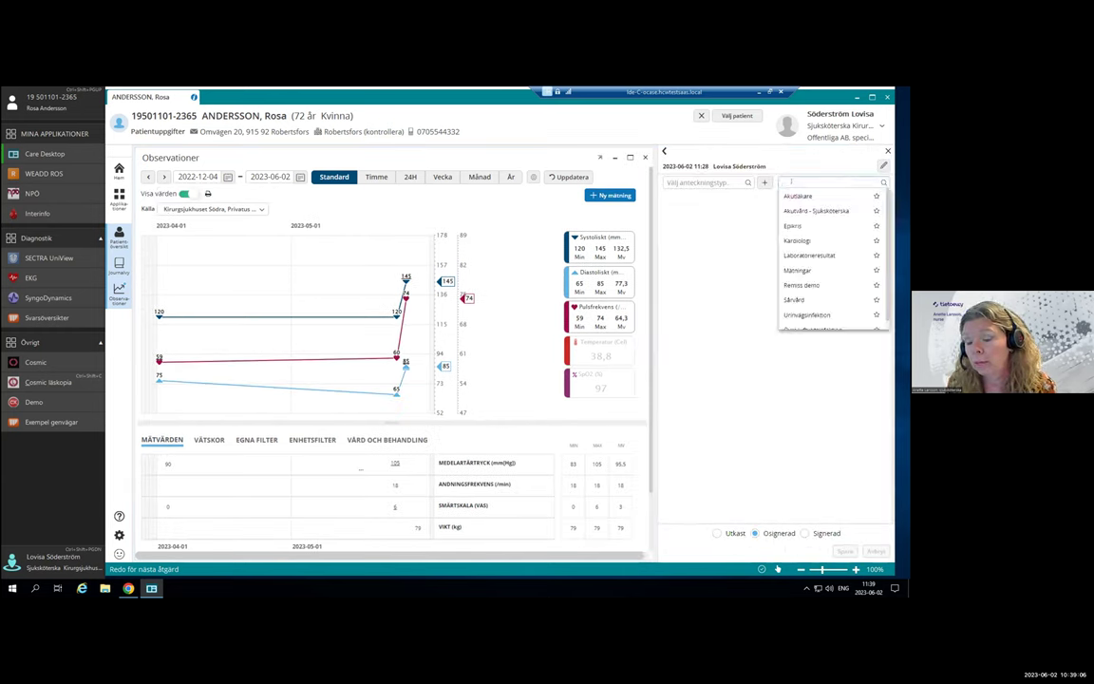
left_click(806, 241)
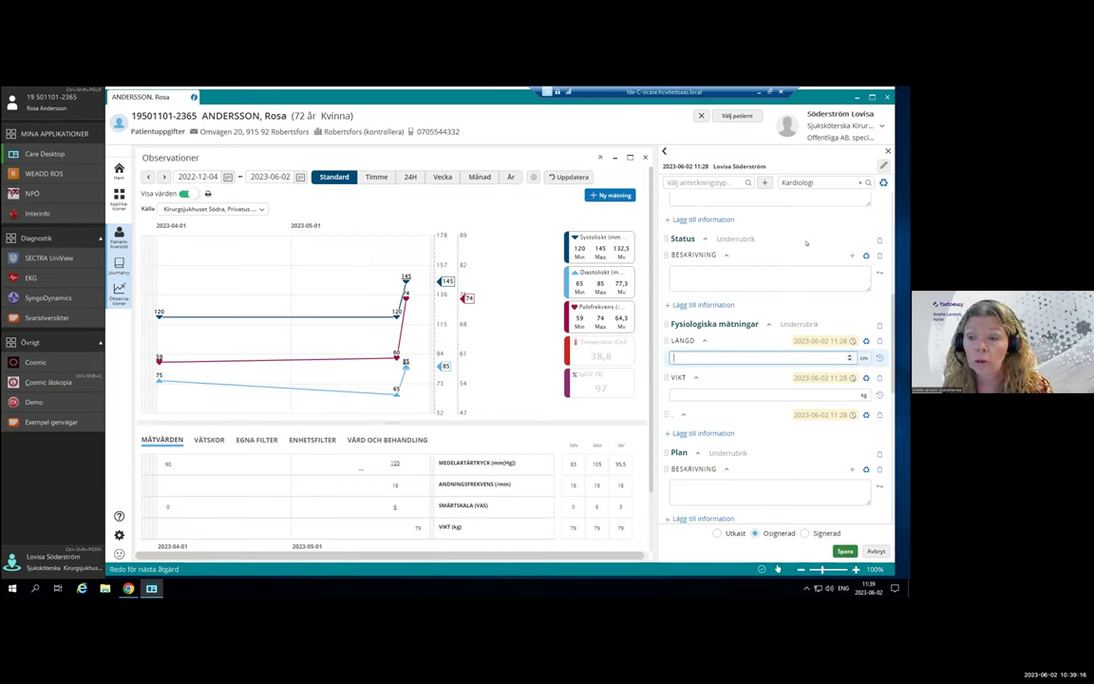
scroll(806, 243, "up", 5)
scroll(804, 234, "up", 1)
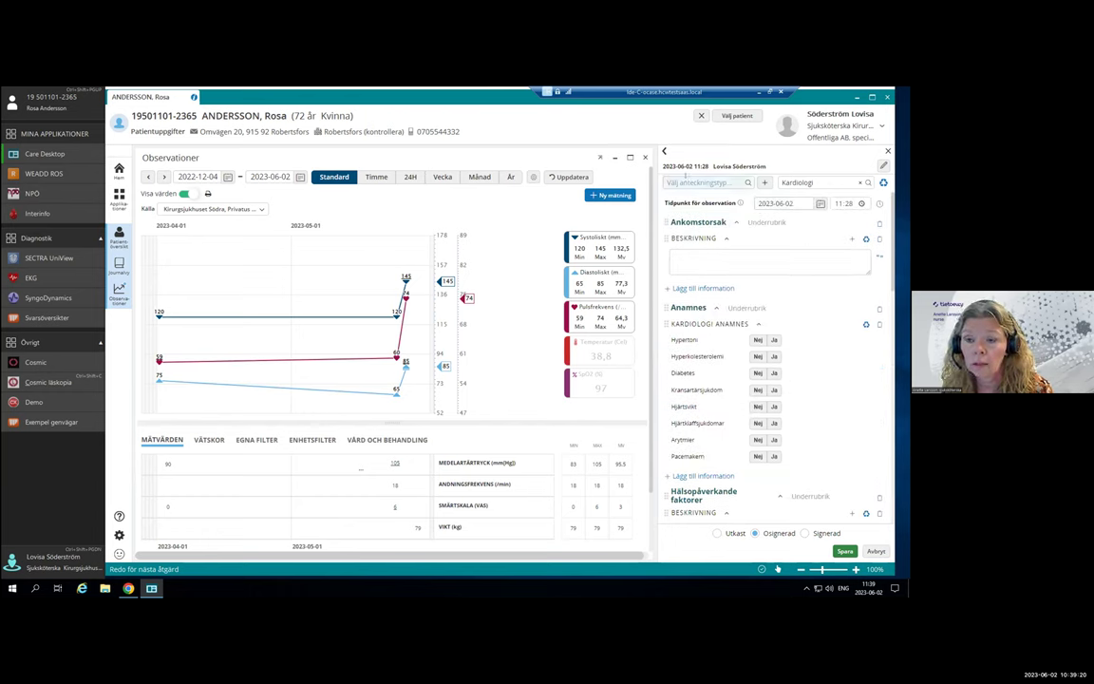
- Set the note type to ÖVA, begin the arrival reason, and widen the note form over the chart
left_click(707, 182)
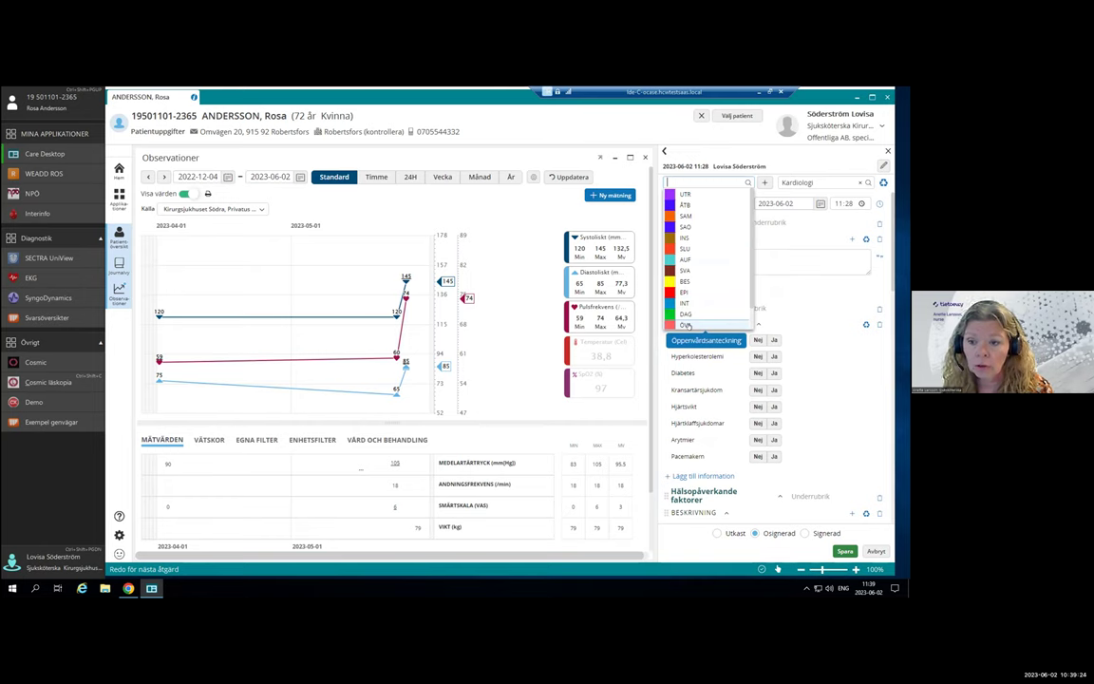
left_click(685, 326)
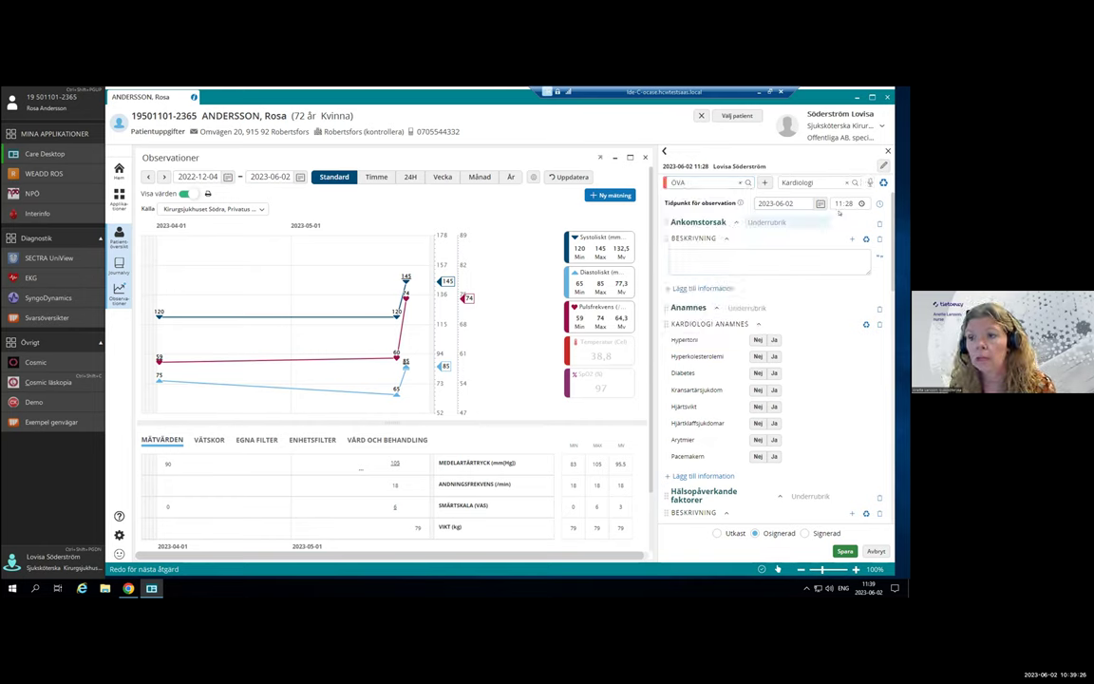
left_click(810, 254)
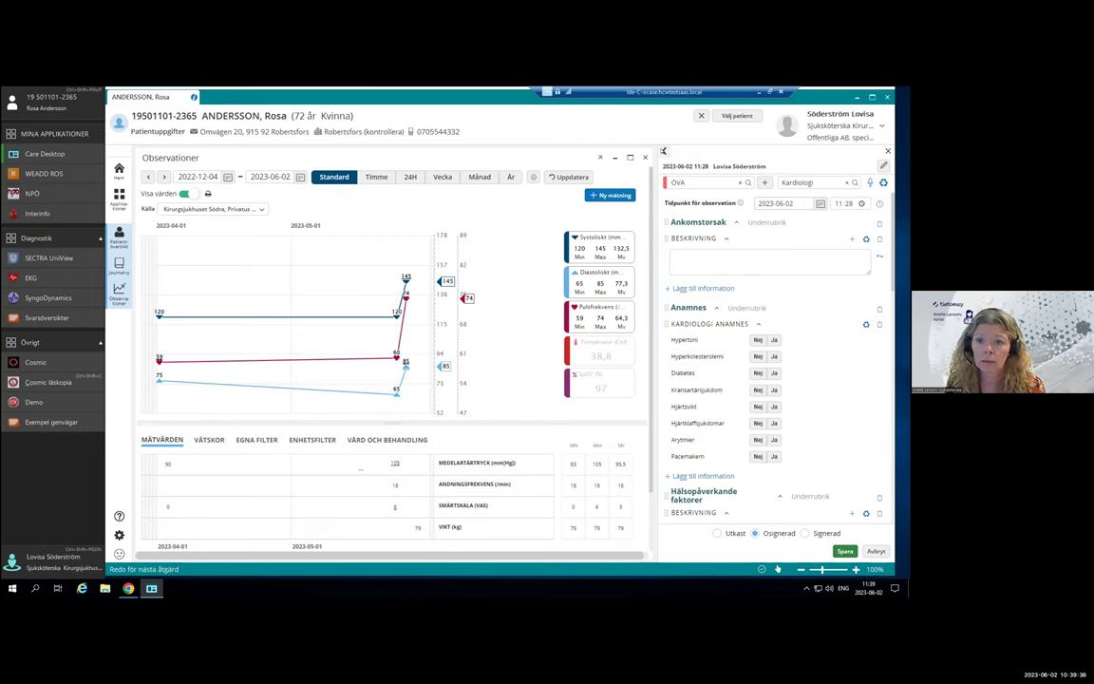
left_click(662, 150)
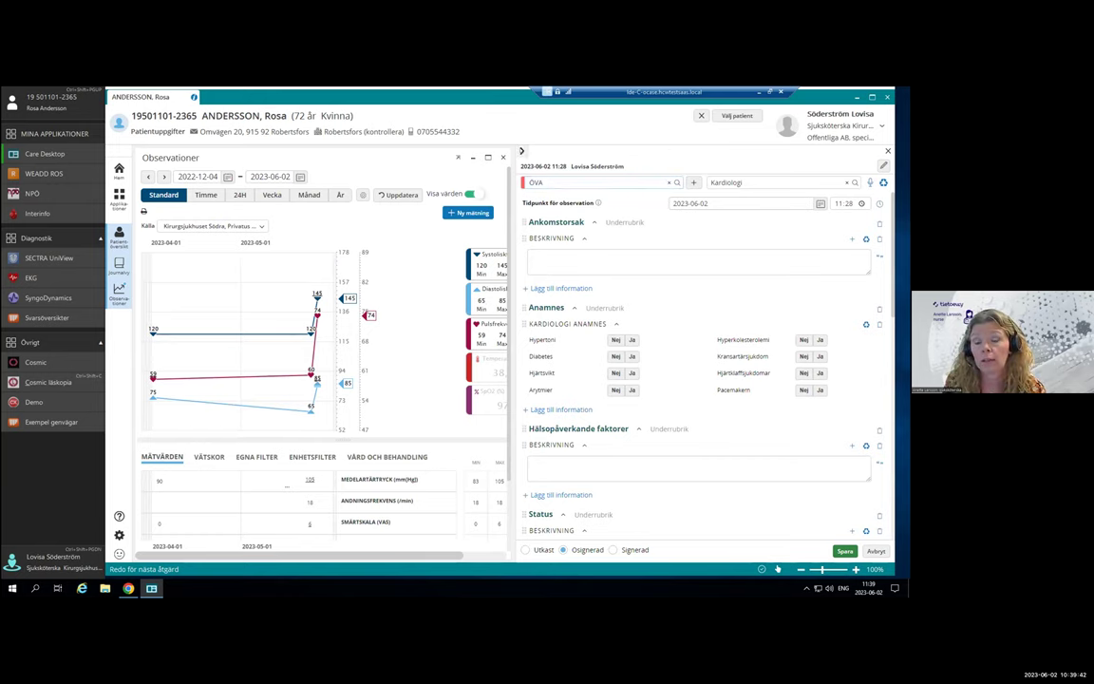
- Narrow the note form and enter 'Uppföljning hjärtsvikt' as the Ankomstorsak Beskrivning
left_click(520, 150)
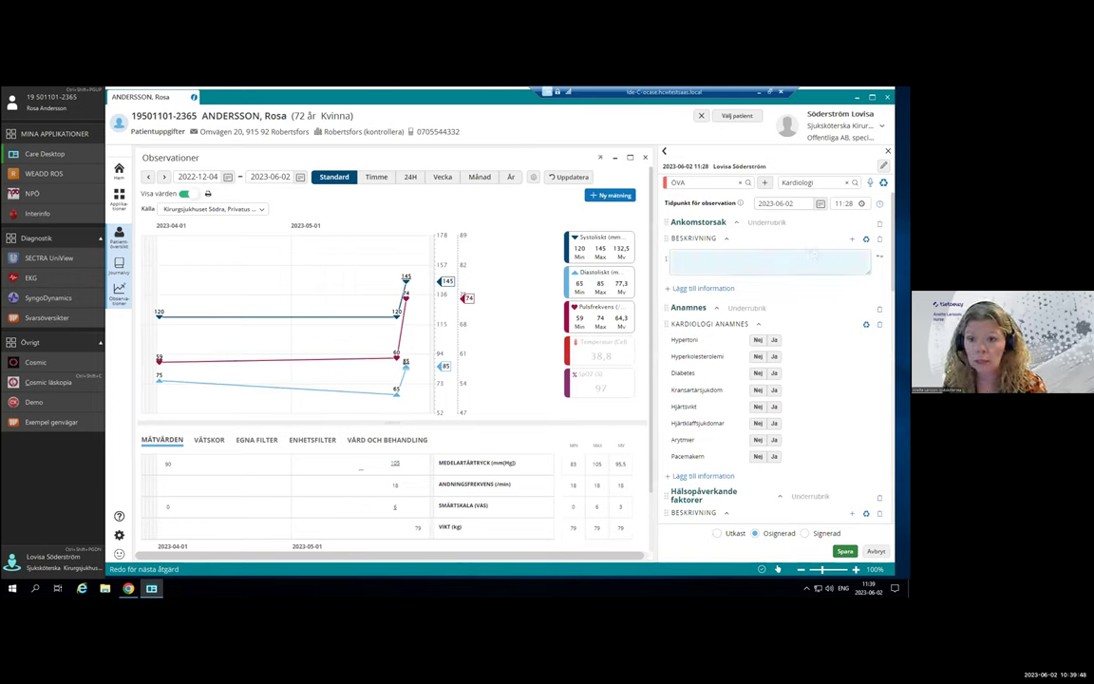
left_click(807, 257)
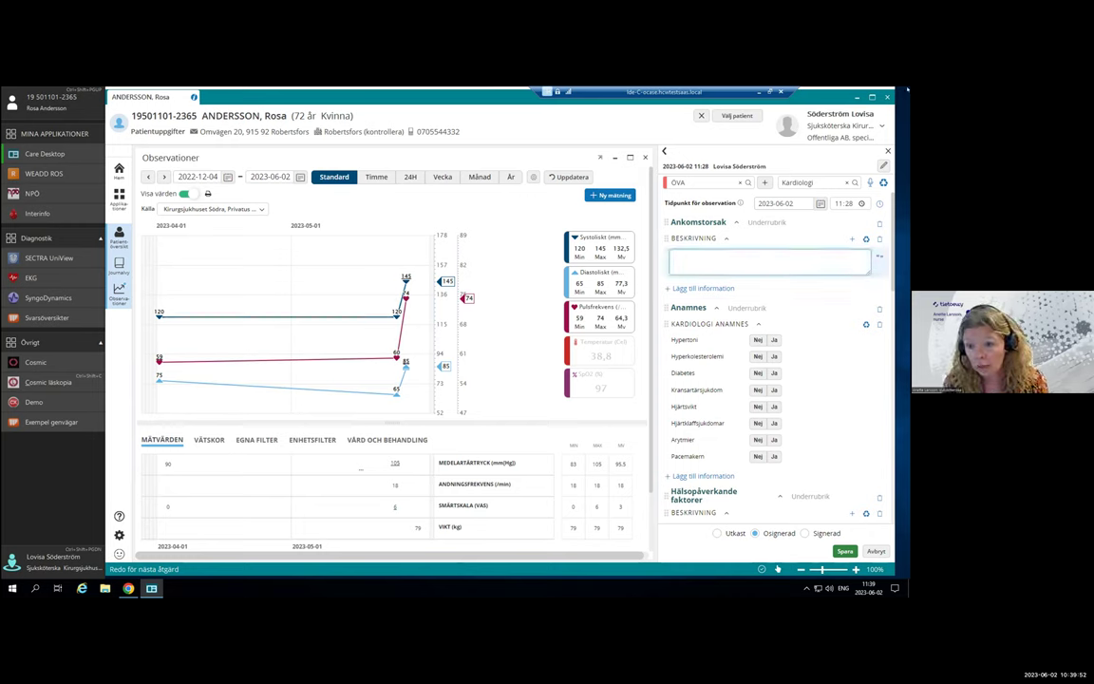
type("U")
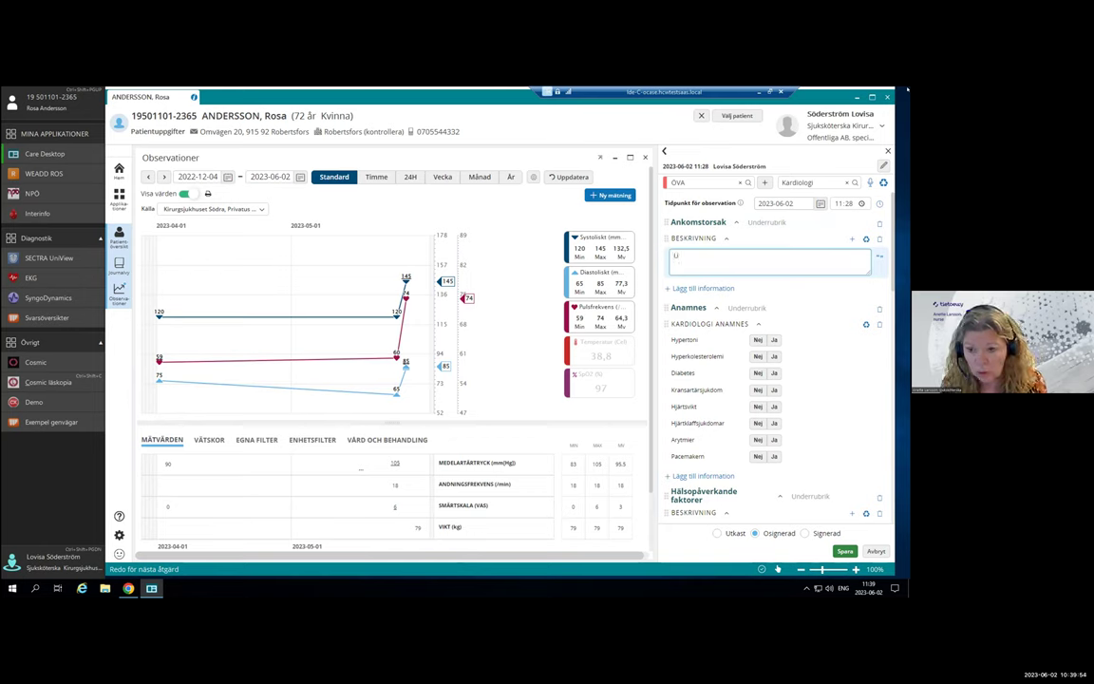
type("ppföljnin")
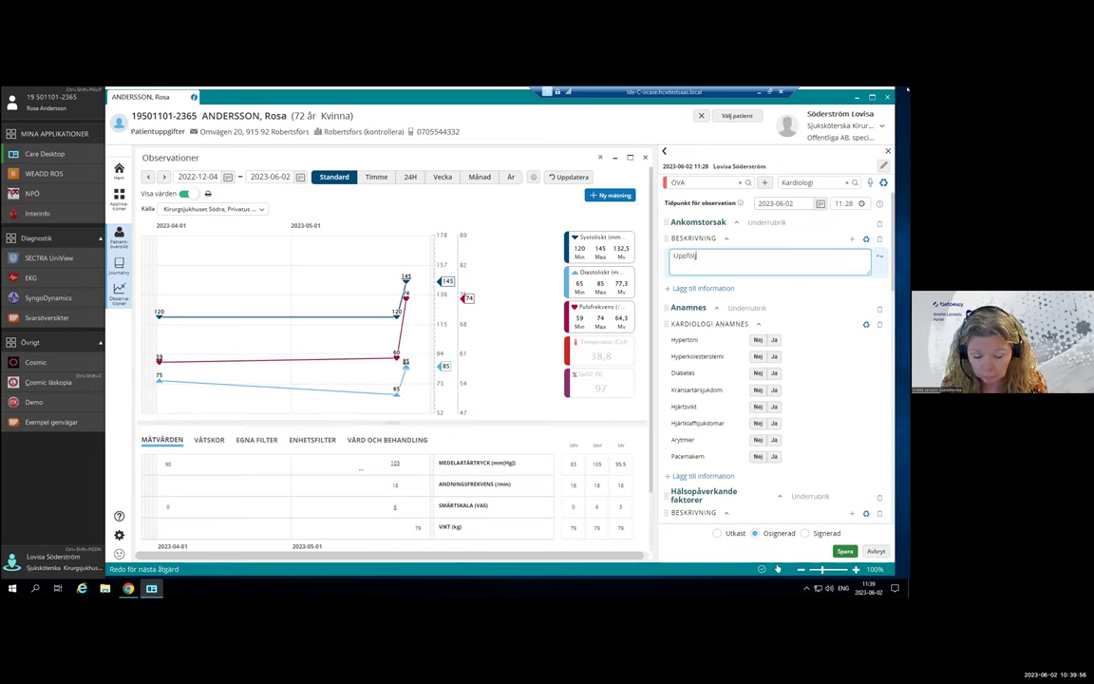
type("g hjärt")
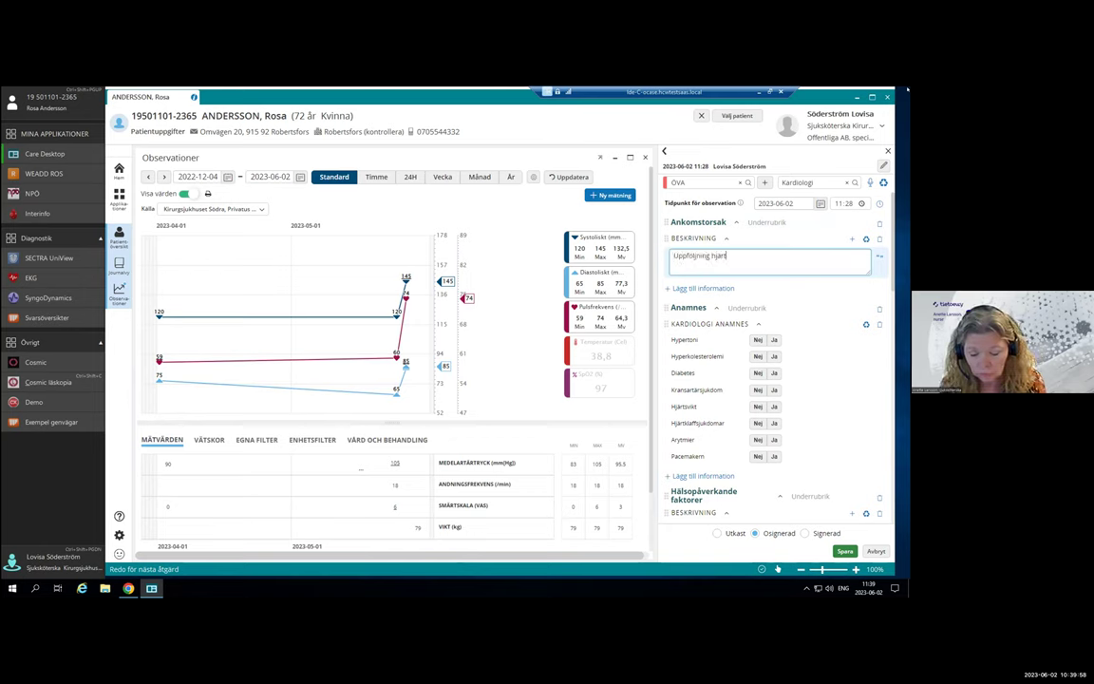
type("svikt")
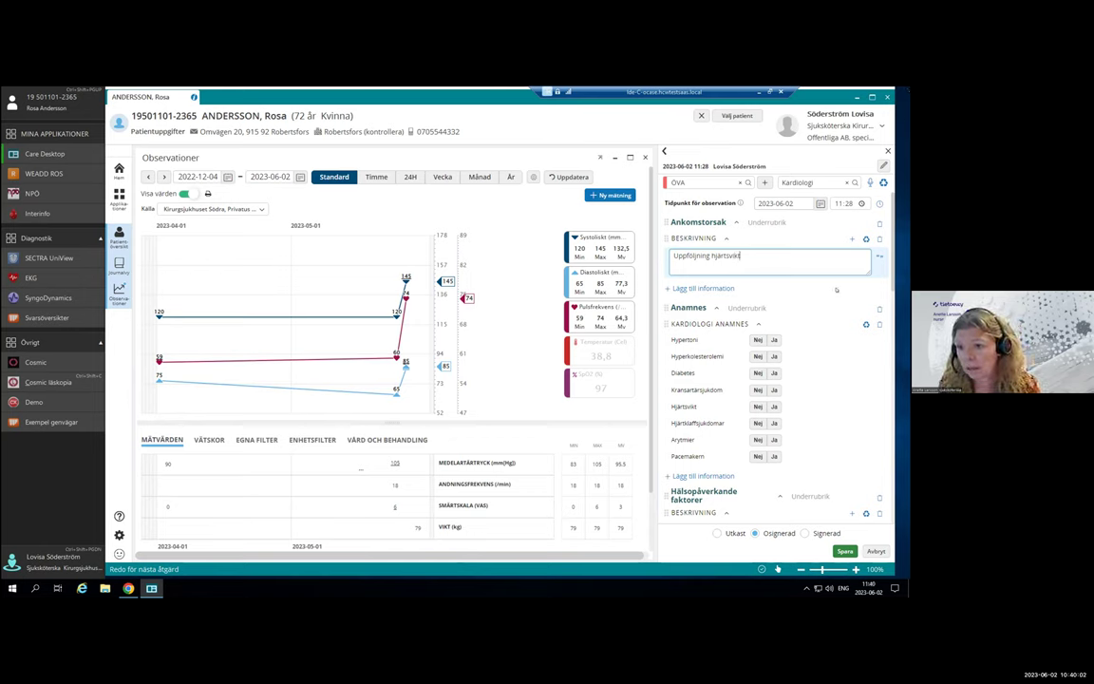
scroll(831, 291, "down", 1)
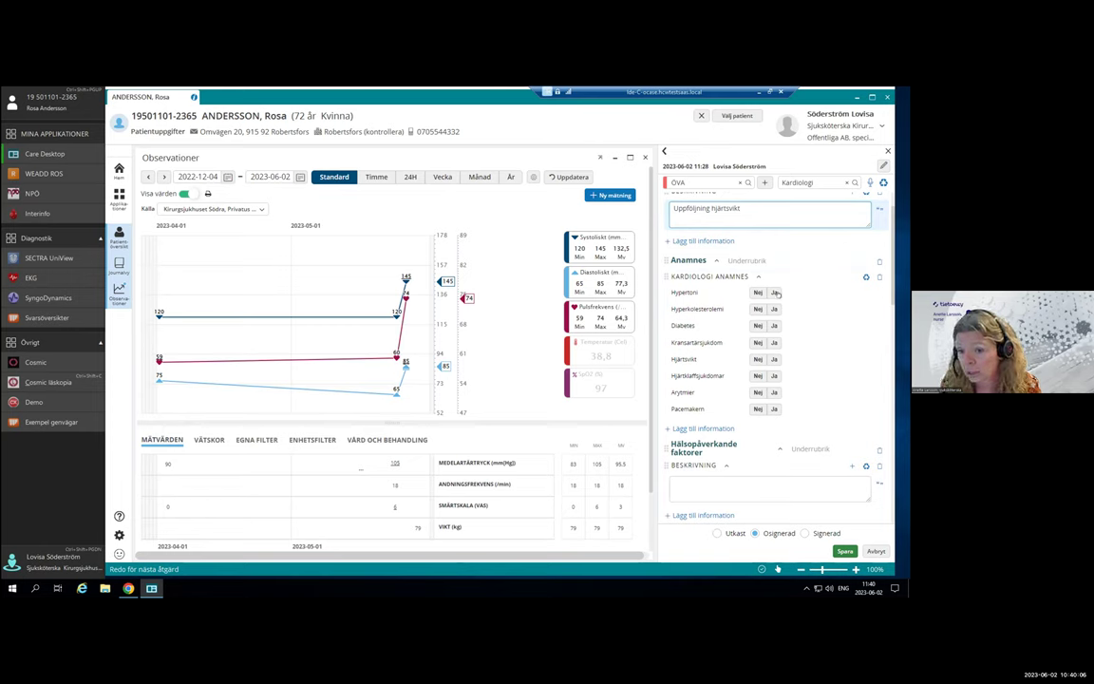
- Answer Ja for Hypertoni and Hjärtsvikt, Nej for Hyperkolesterolemi, Diabetes and Kransartärsjukdom
left_click(774, 293)
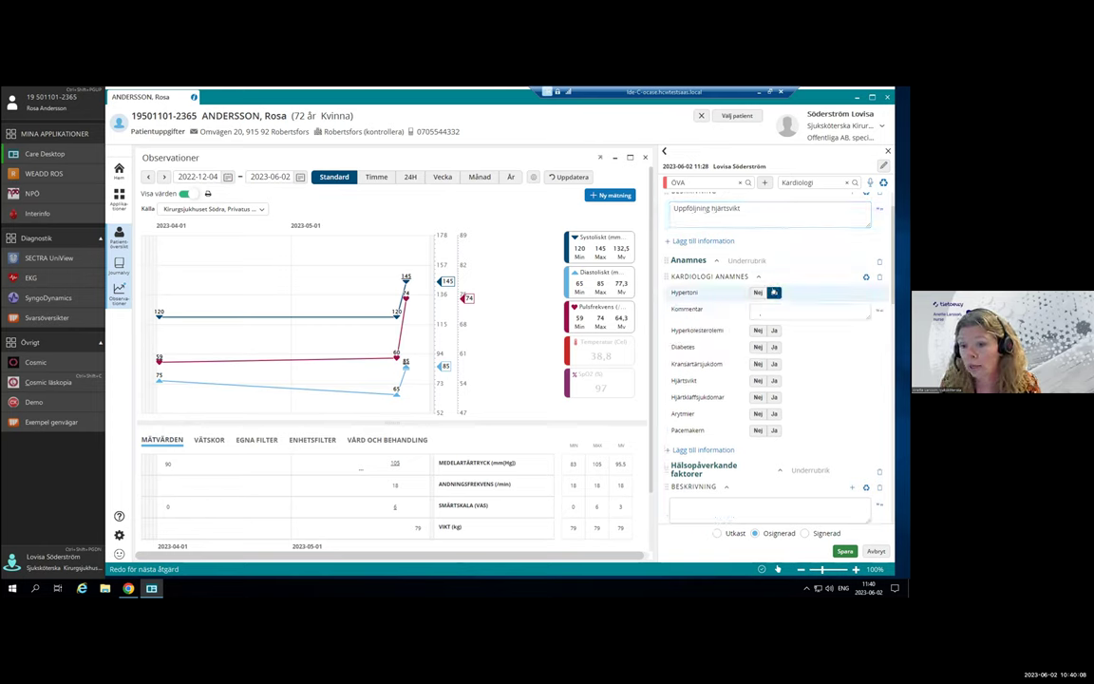
left_click(785, 310)
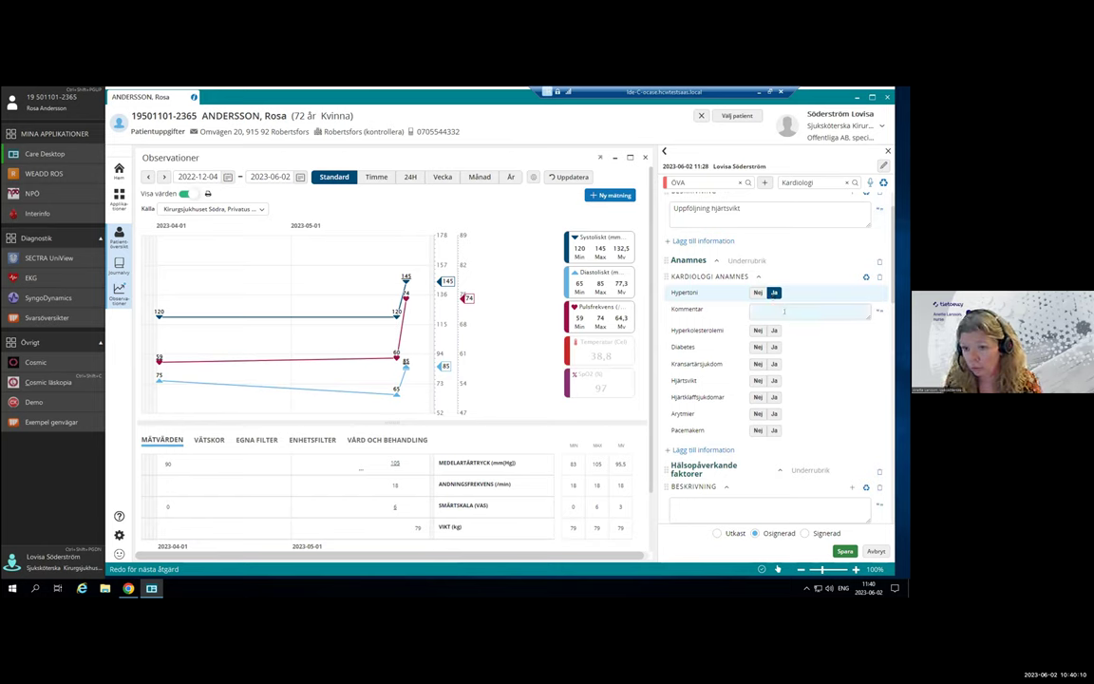
left_click(757, 330)
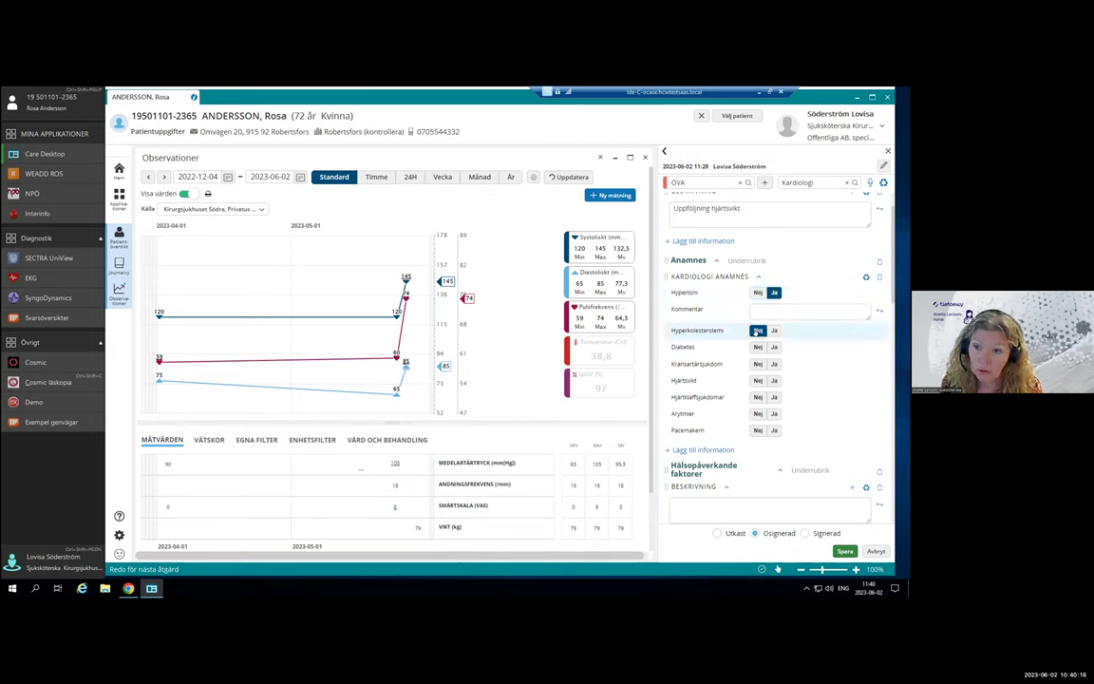
left_click(756, 347)
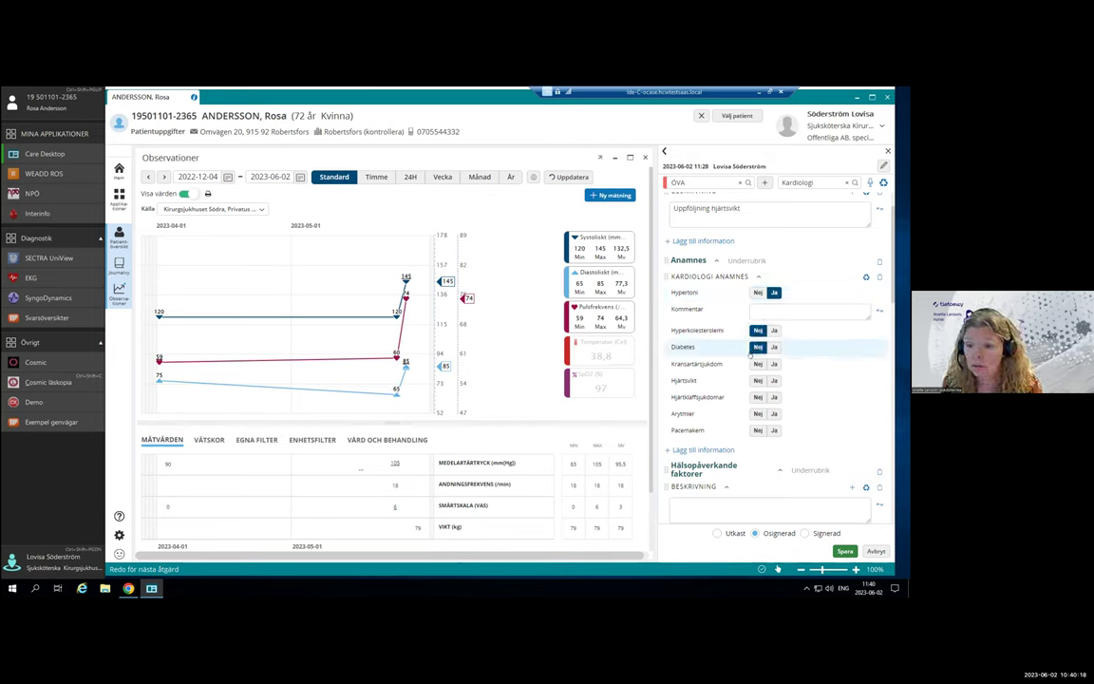
left_click(757, 364)
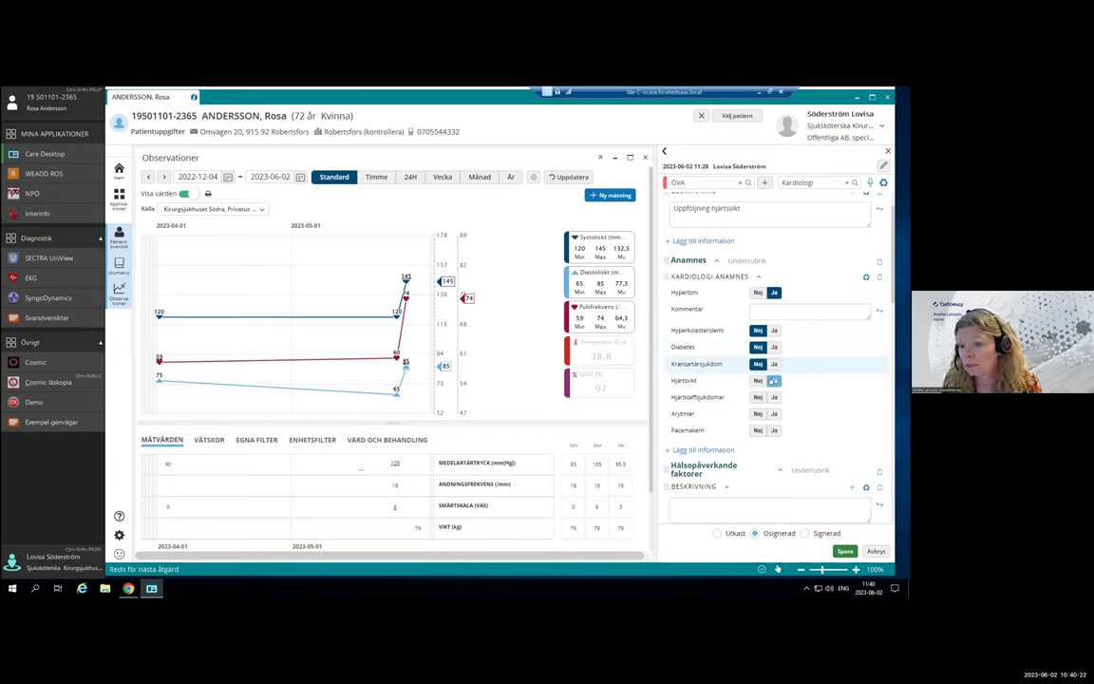
left_click(774, 380)
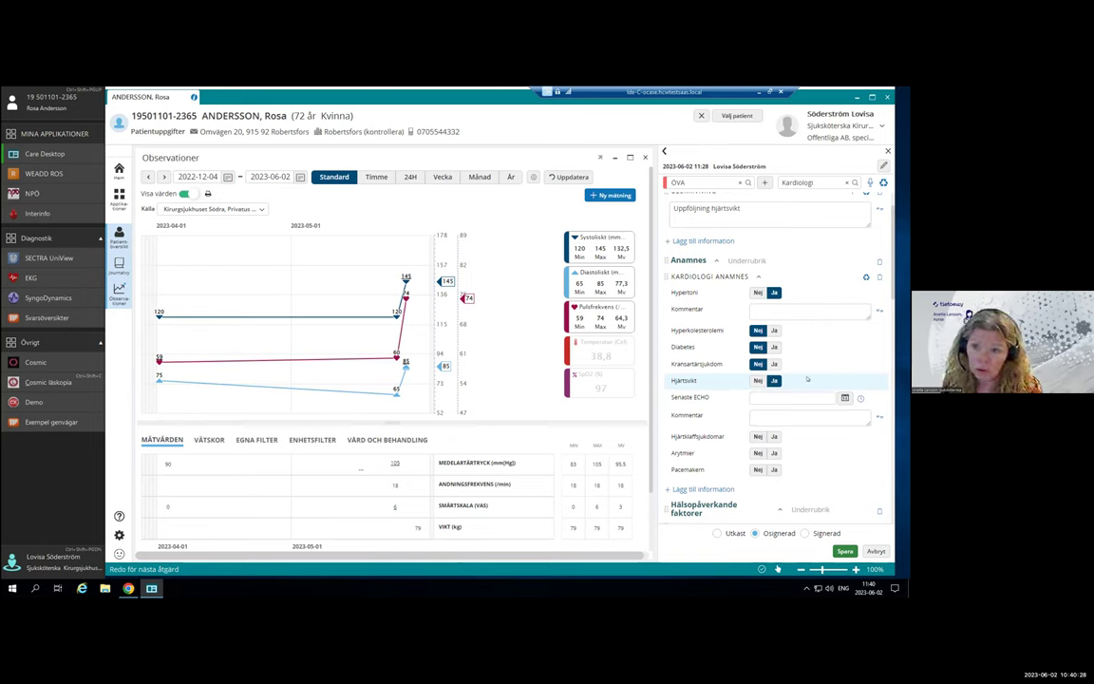
scroll(806, 372, "down", 1)
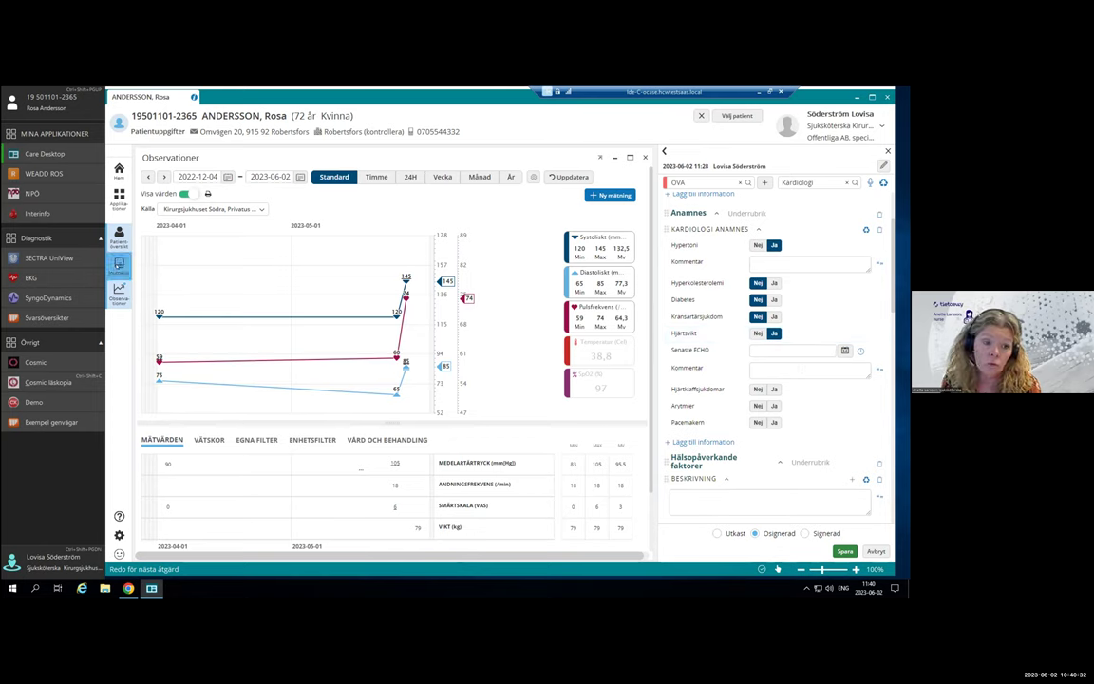
- Open Journalvy and expand the 2023-05-26 entry down to its DAG Hjärteko EF 40% finding
left_click(119, 264)
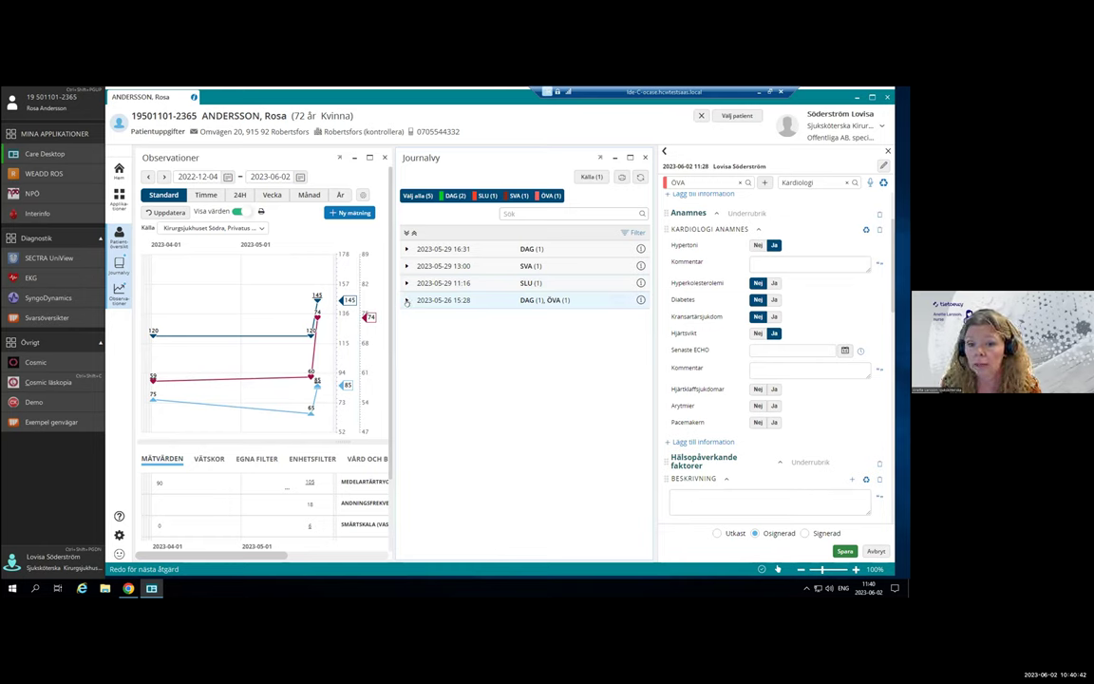
left_click(406, 300)
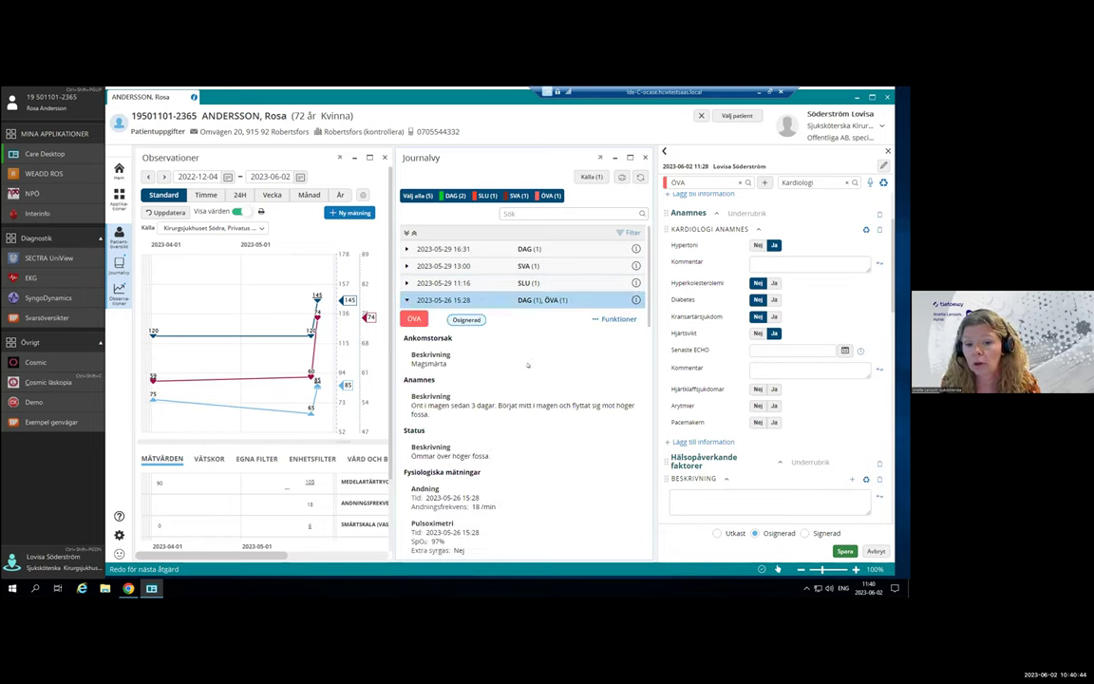
scroll(527, 364, "down", 8)
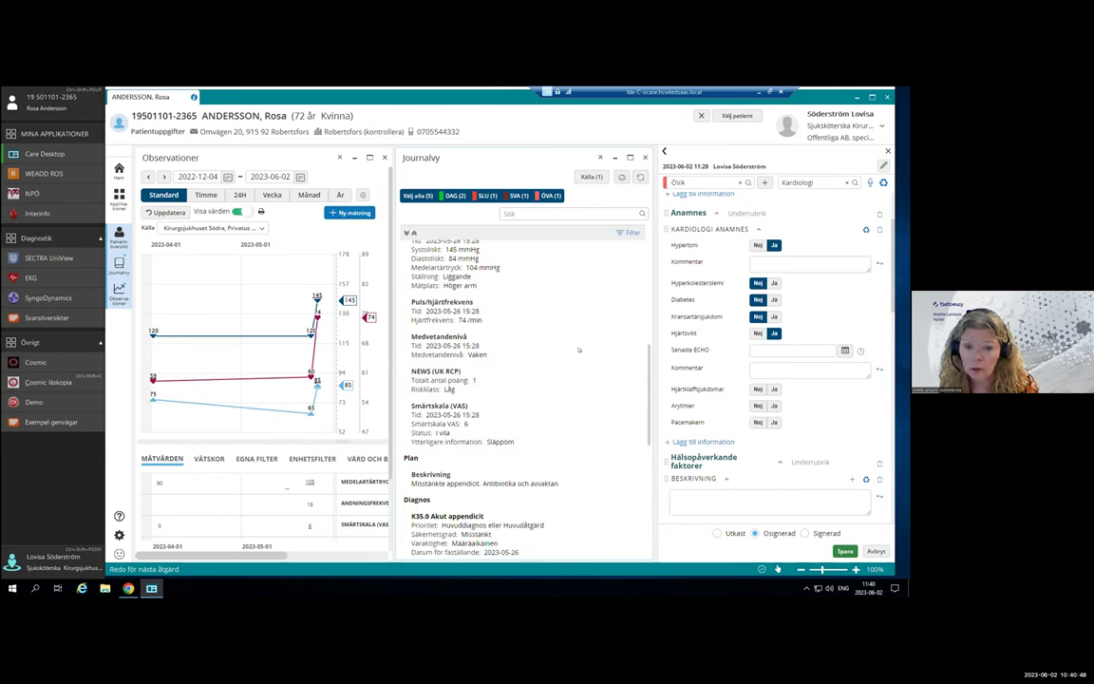
scroll(564, 350, "down", 2)
scroll(564, 350, "down", 2)
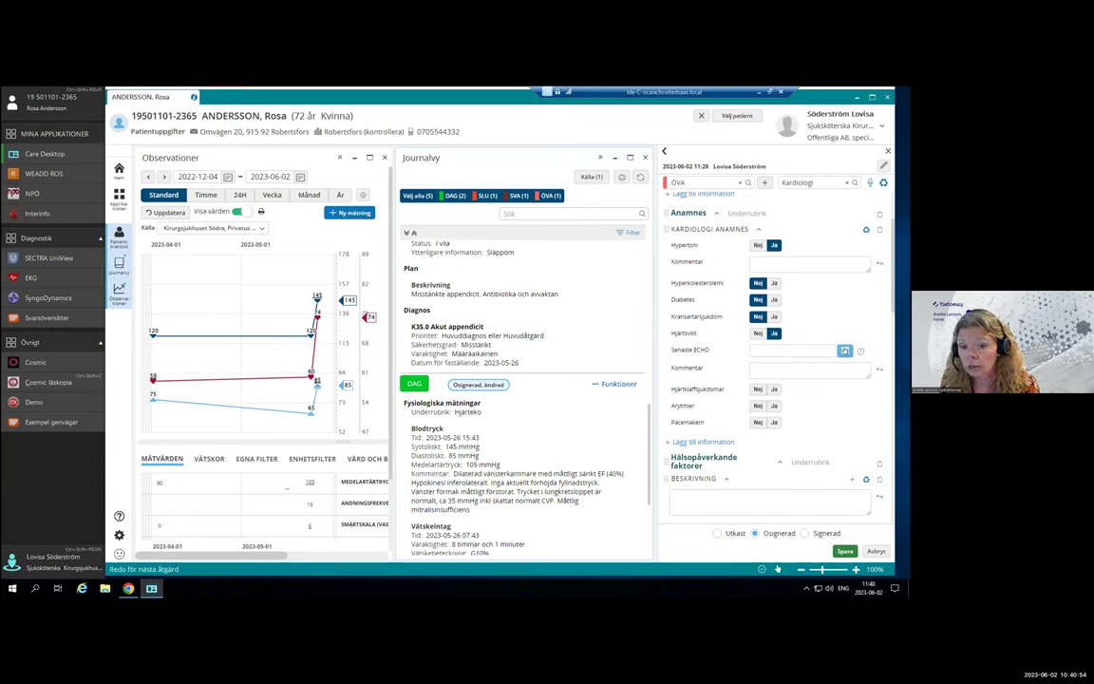
- Set Senaste ECHO to 2023-05-26 with the comment 'Ingen försämring'
left_click(844, 350)
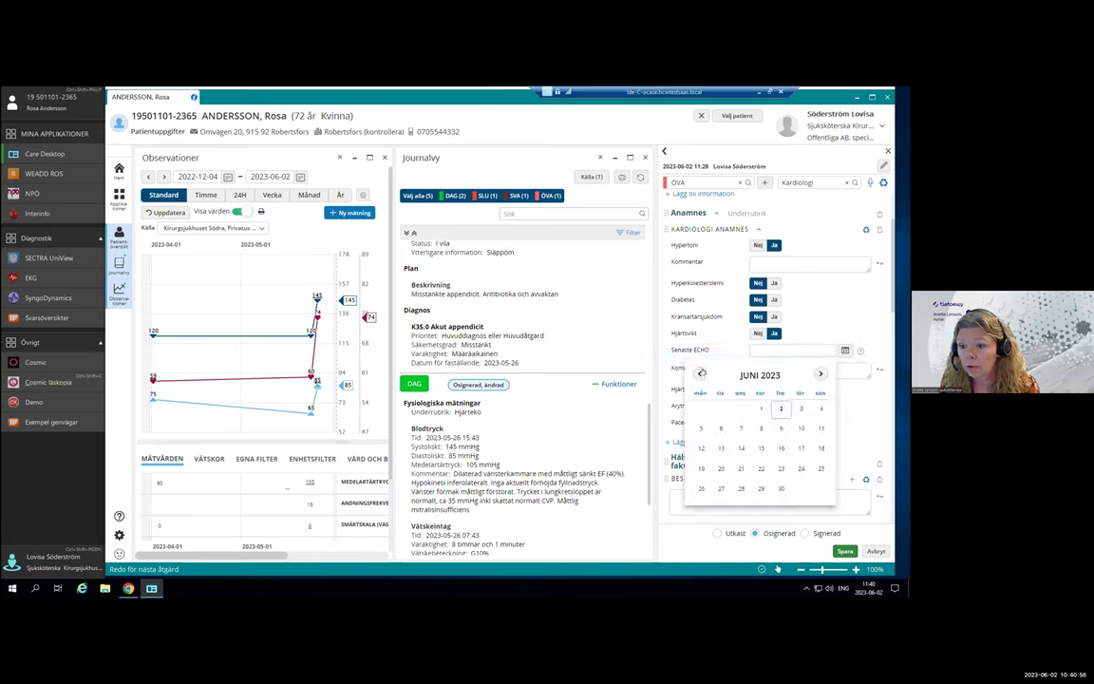
left_click(698, 374)
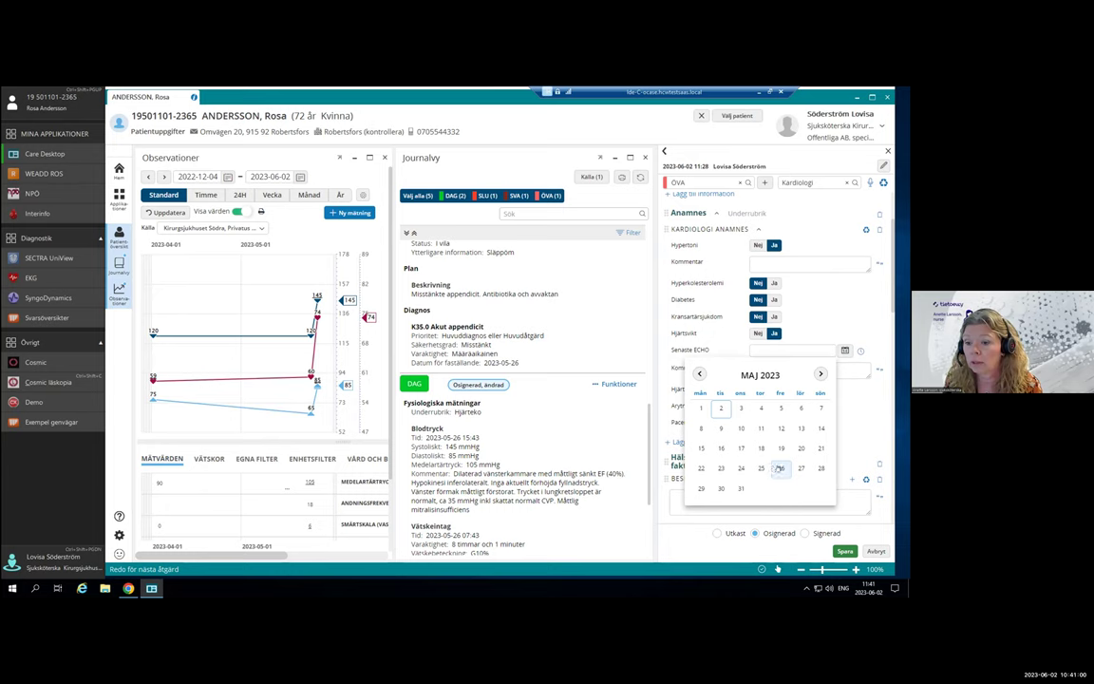
left_click(781, 468)
left_click(809, 370)
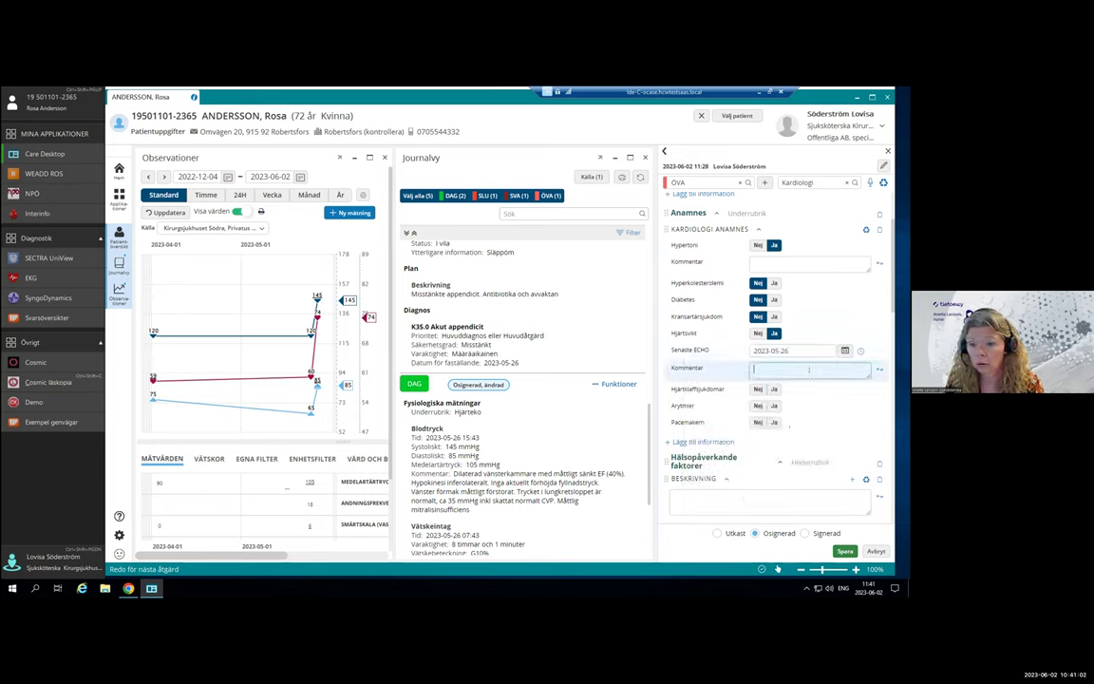
type("Ingaen")
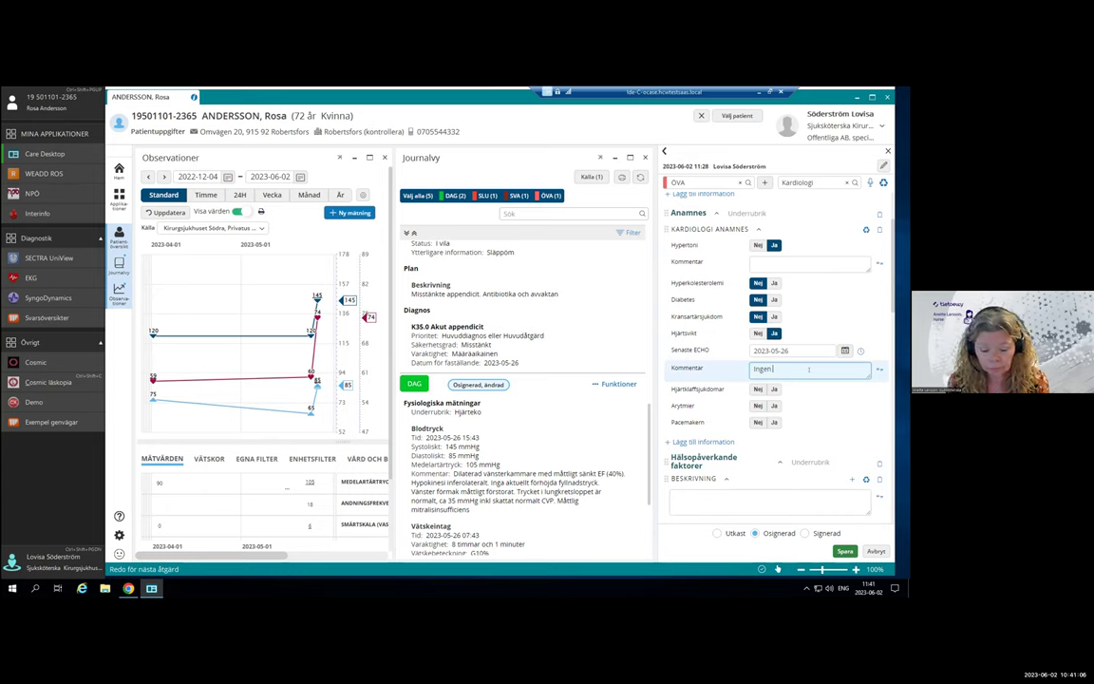
type(" försämrin")
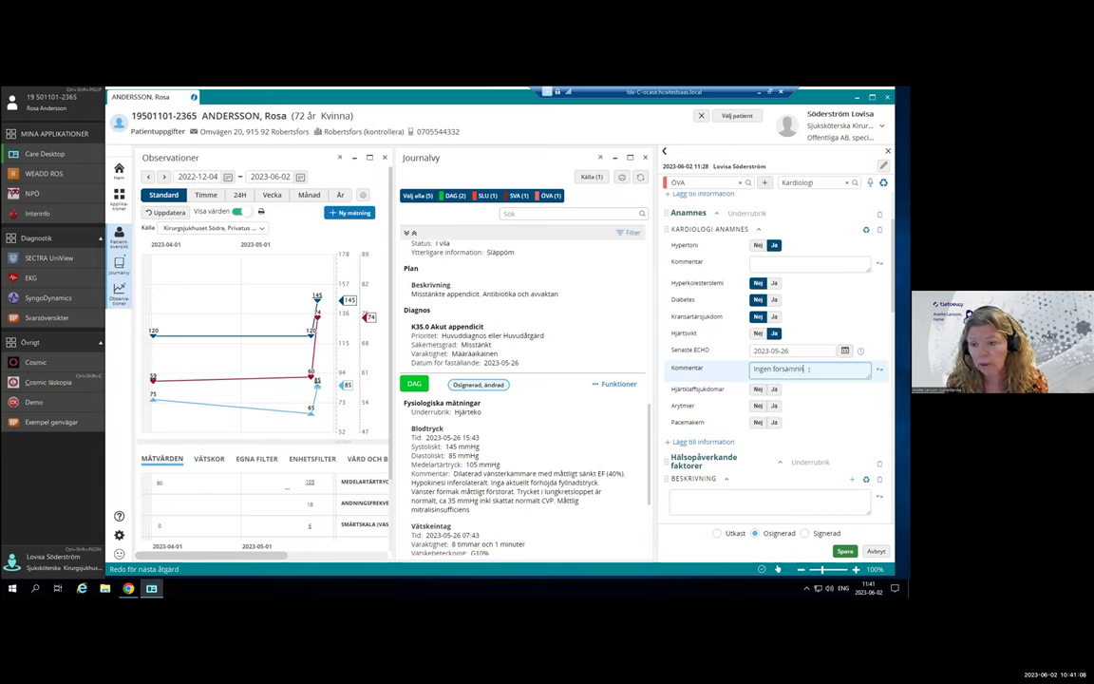
type("g")
- Answer Nej for Hjärtklaffsjukdomar and Ja for Arytmier, commenting 'VES bigemini'
key("Tab")
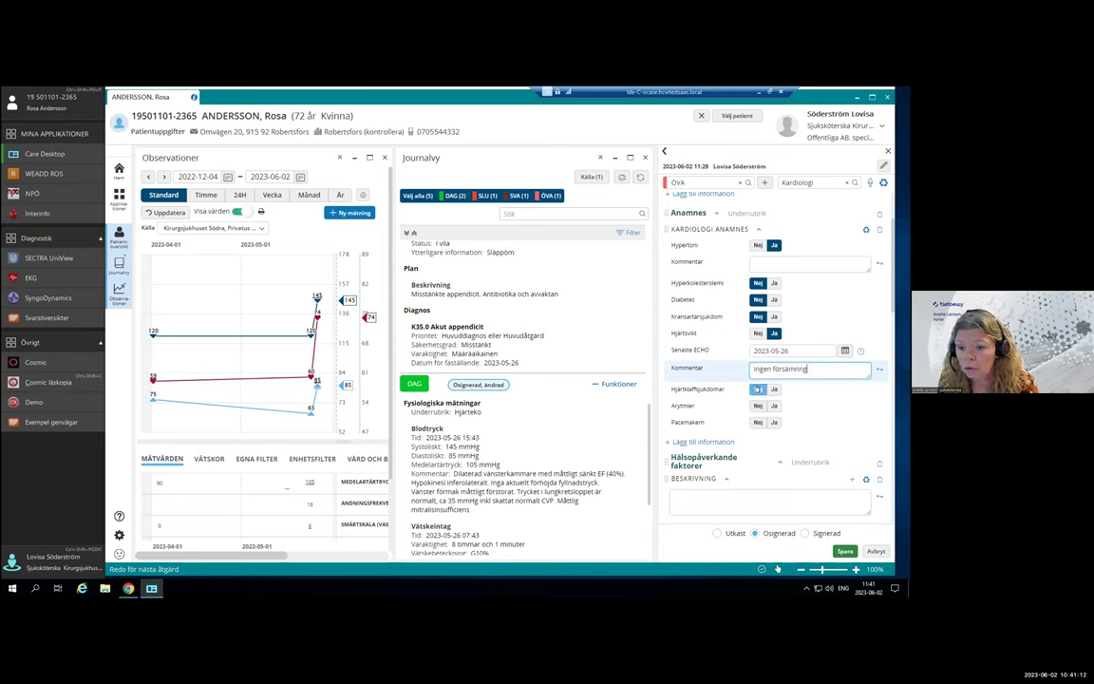
key("space")
left_click(773, 405)
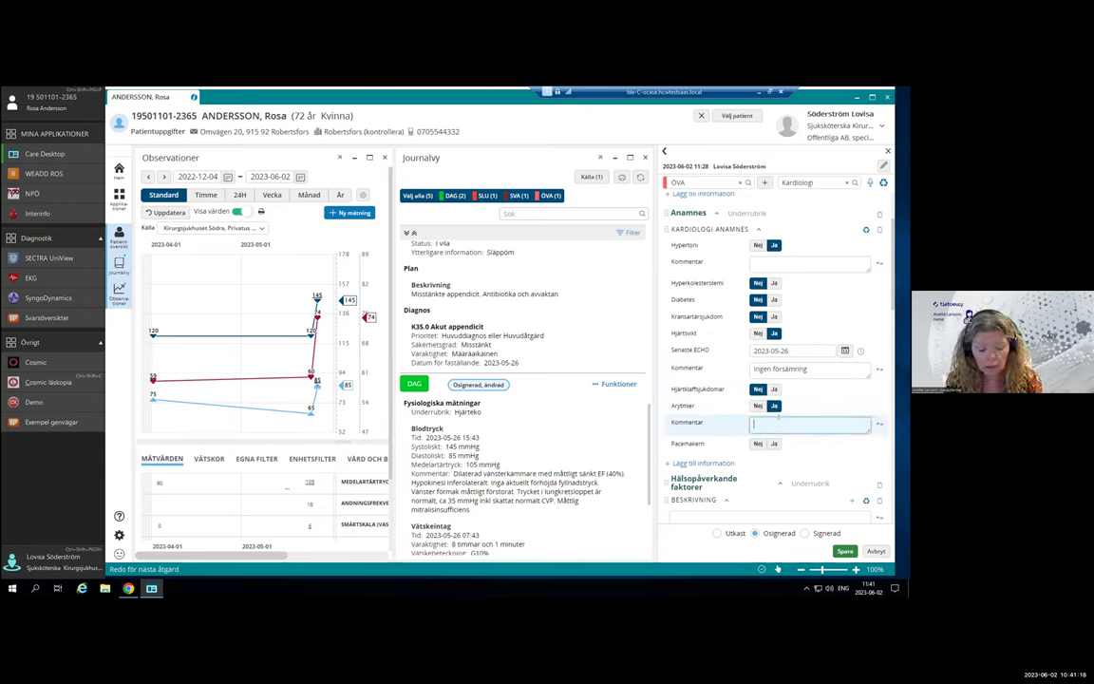
type("VES")
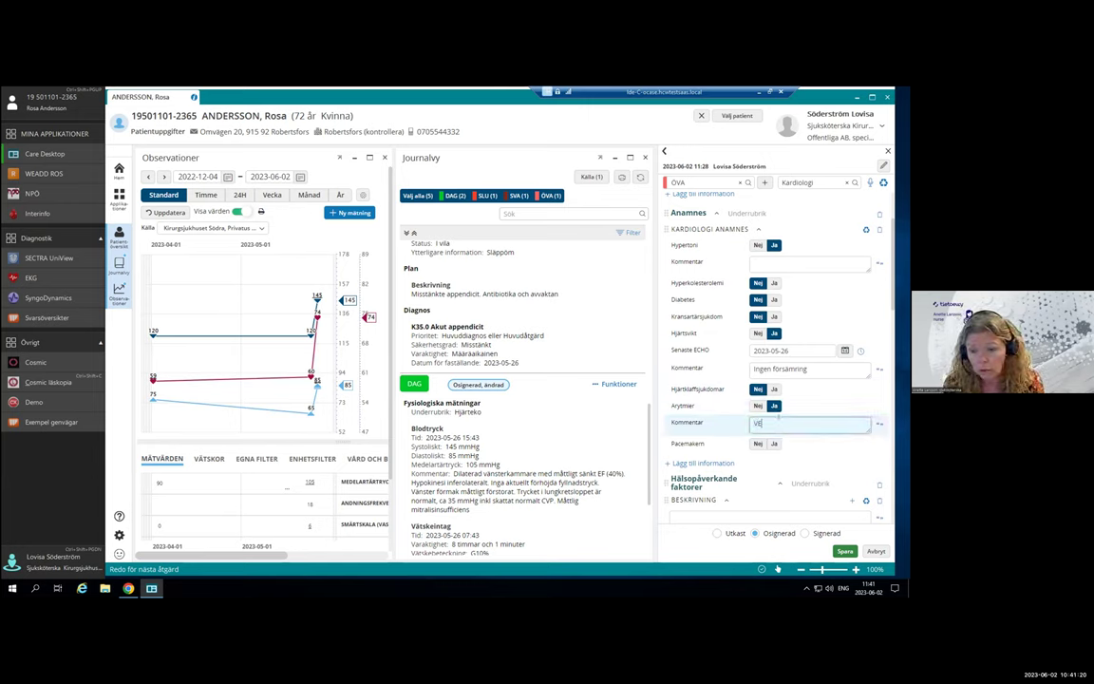
type(" b")
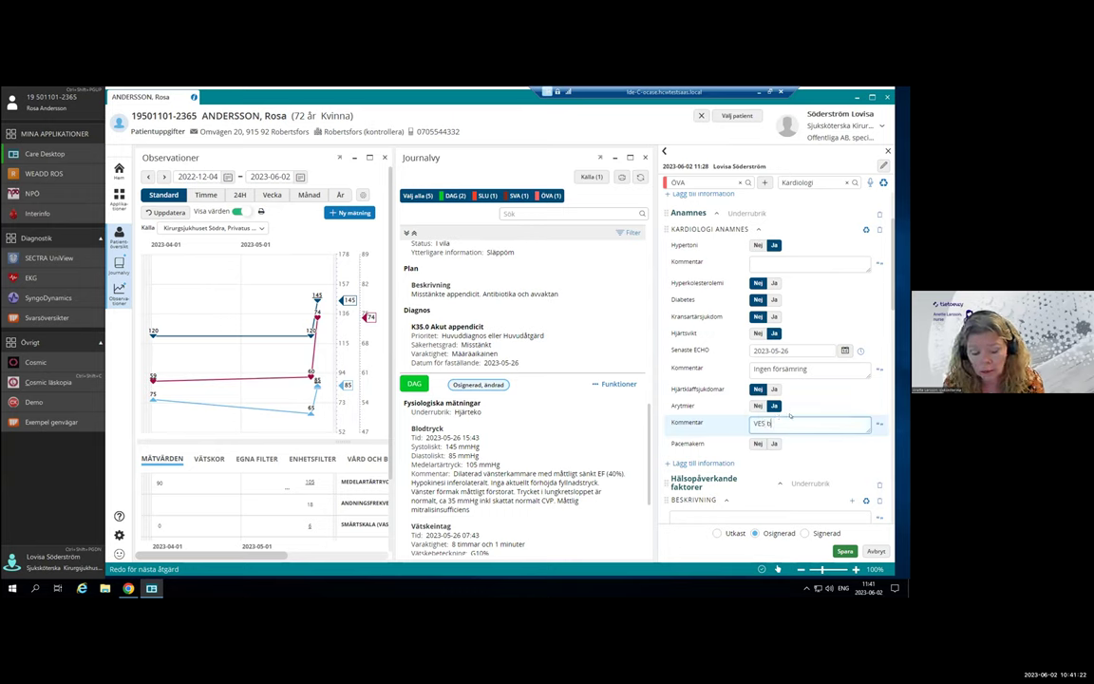
type("ig")
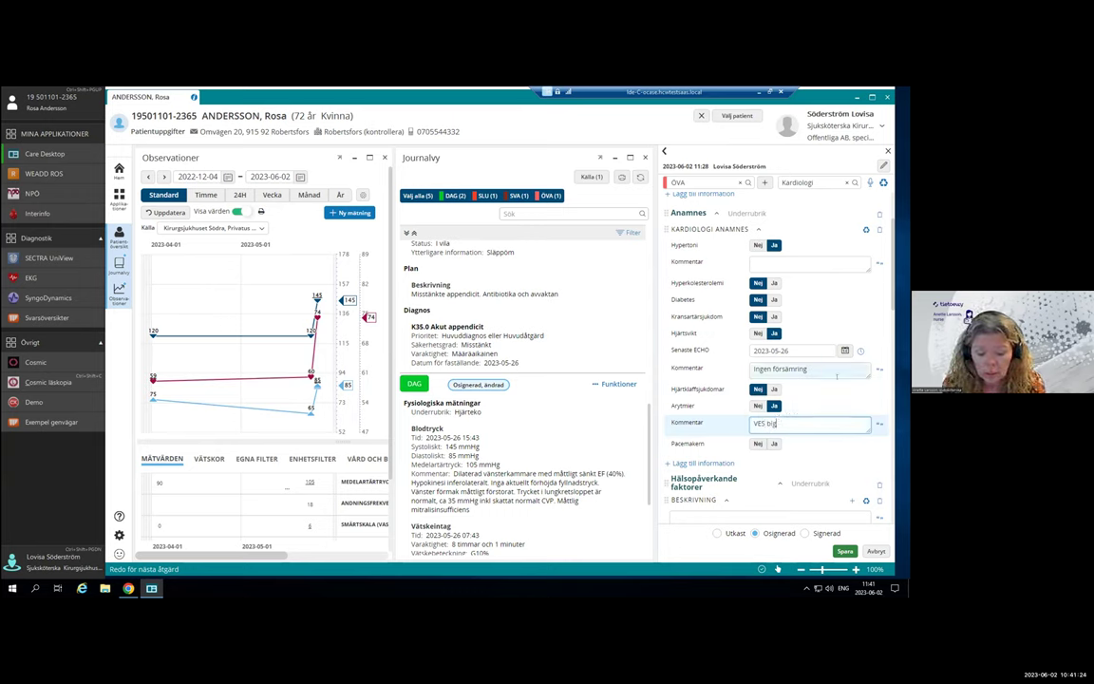
type("emini")
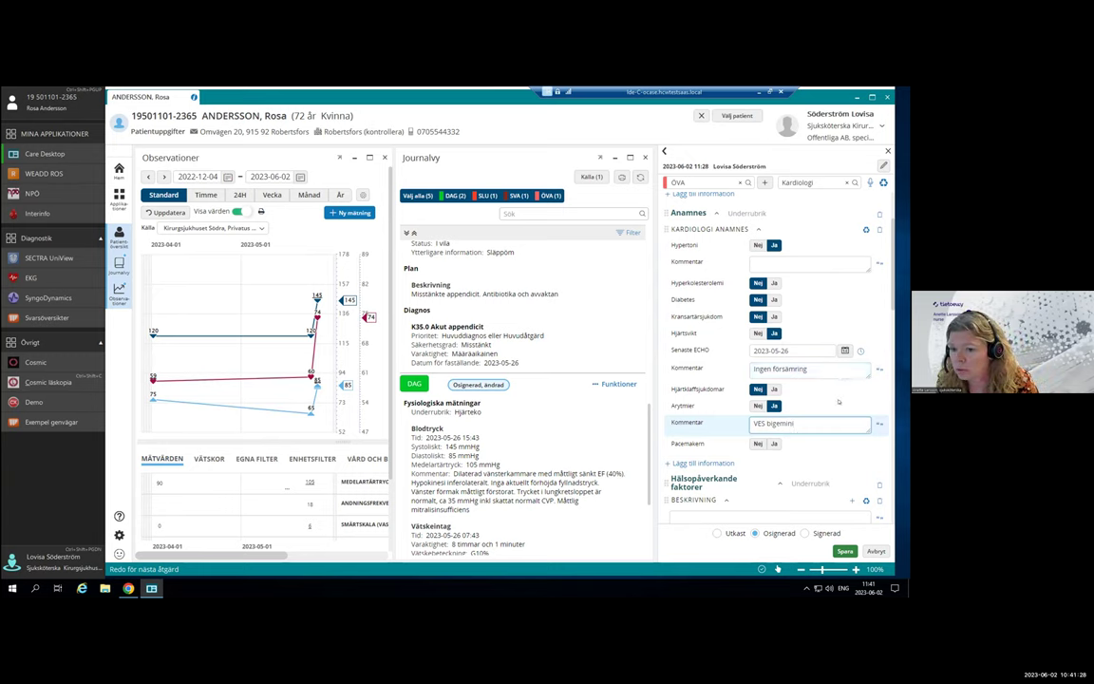
scroll(839, 402, "down", 1)
- Answer Nej for Pacemaker and enter Vikt 79,5 kg under Fysiologiska mätningar
left_click(757, 397)
scroll(754, 399, "down", 4)
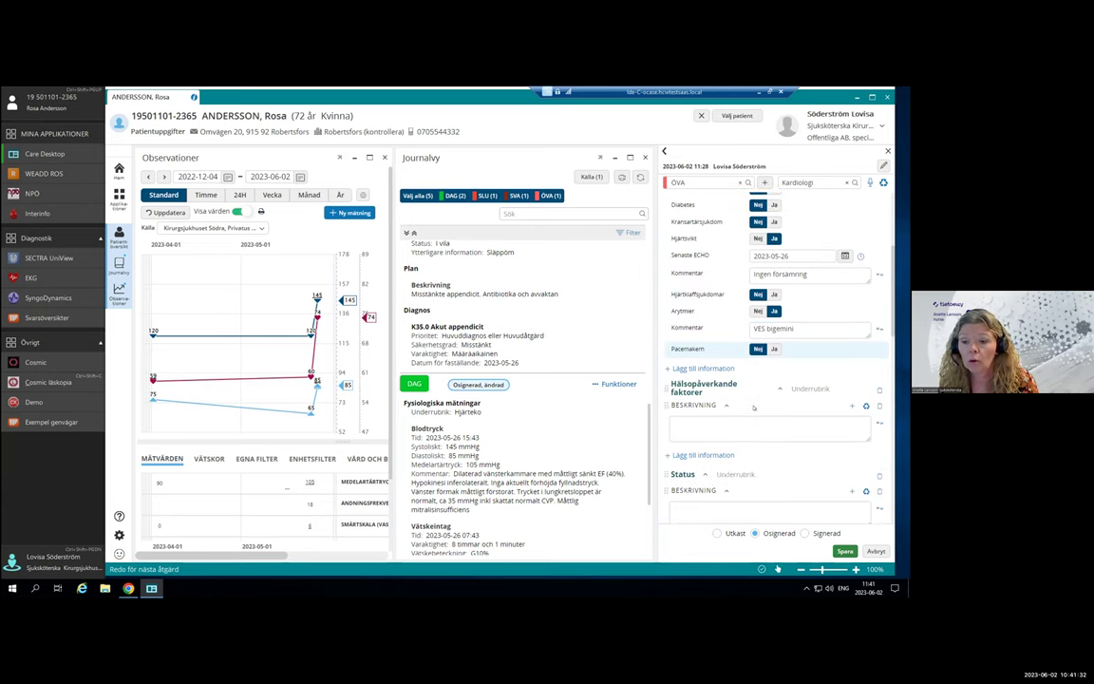
scroll(756, 372, "down", 2)
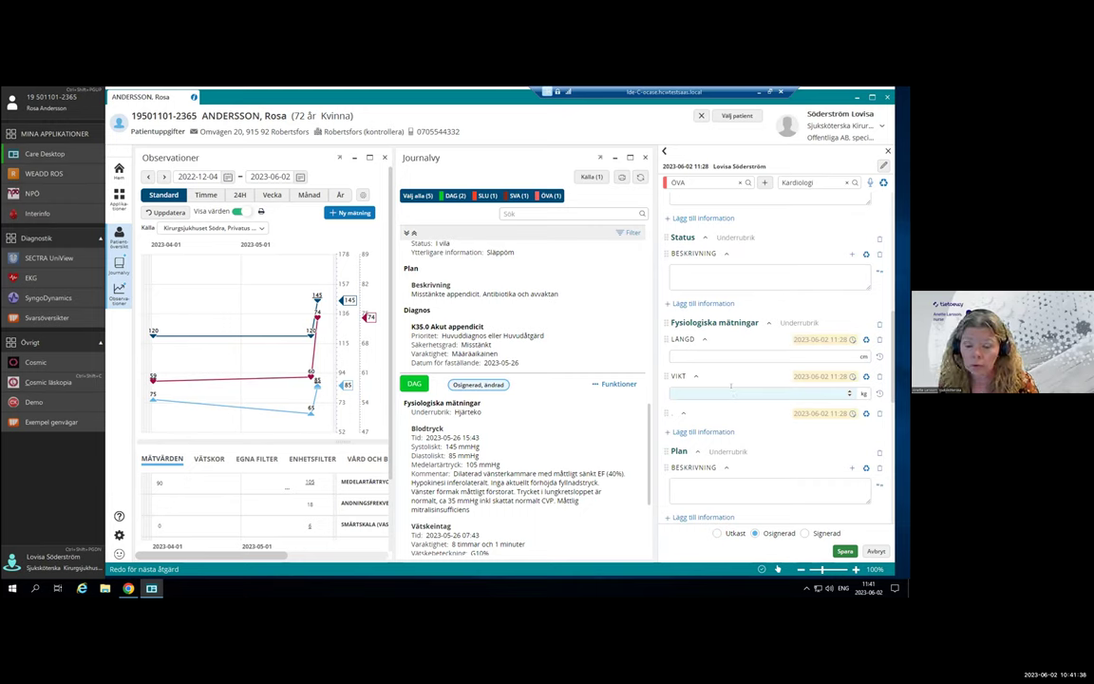
left_click(731, 386)
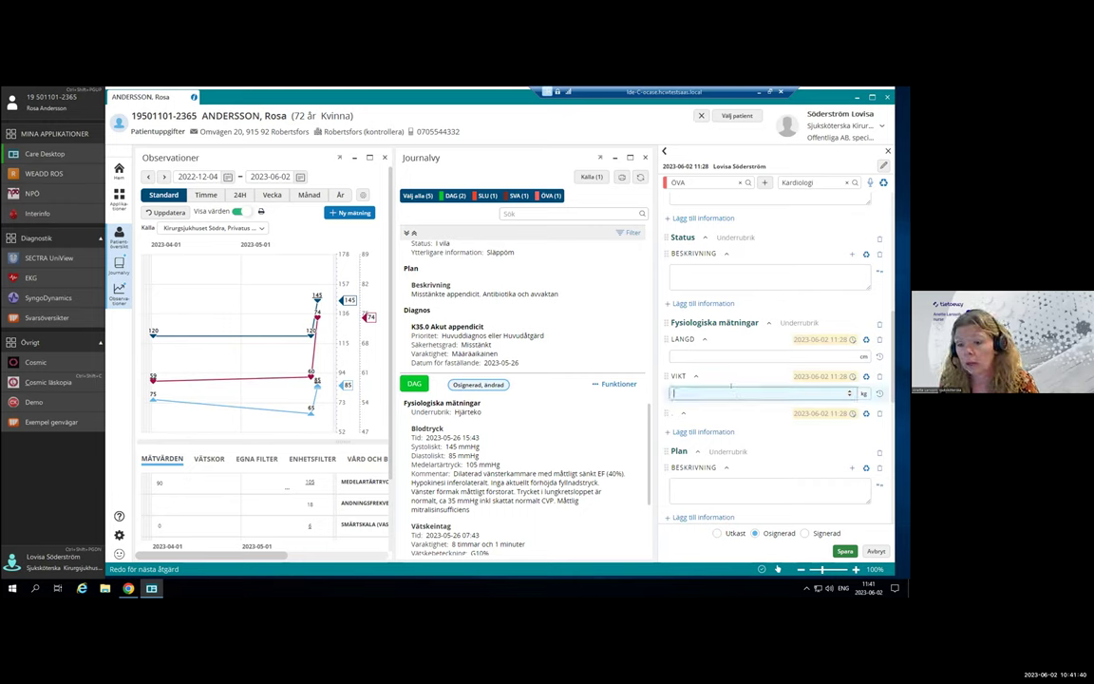
type("75,5")
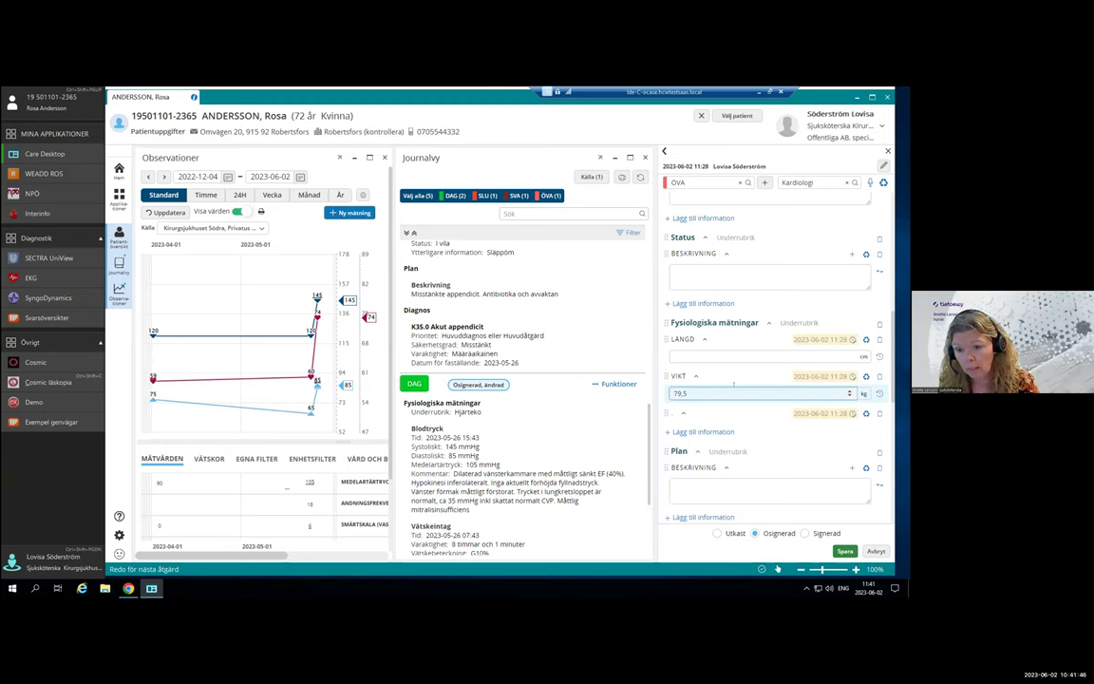
scroll(741, 380, "down", 1)
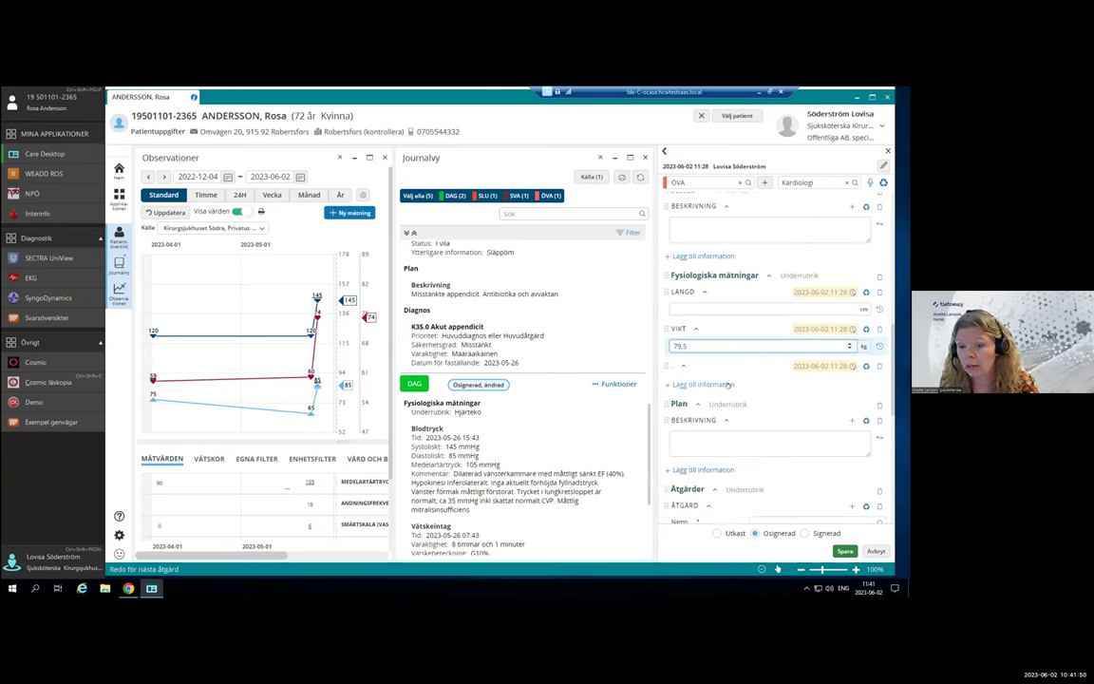
left_click(727, 384)
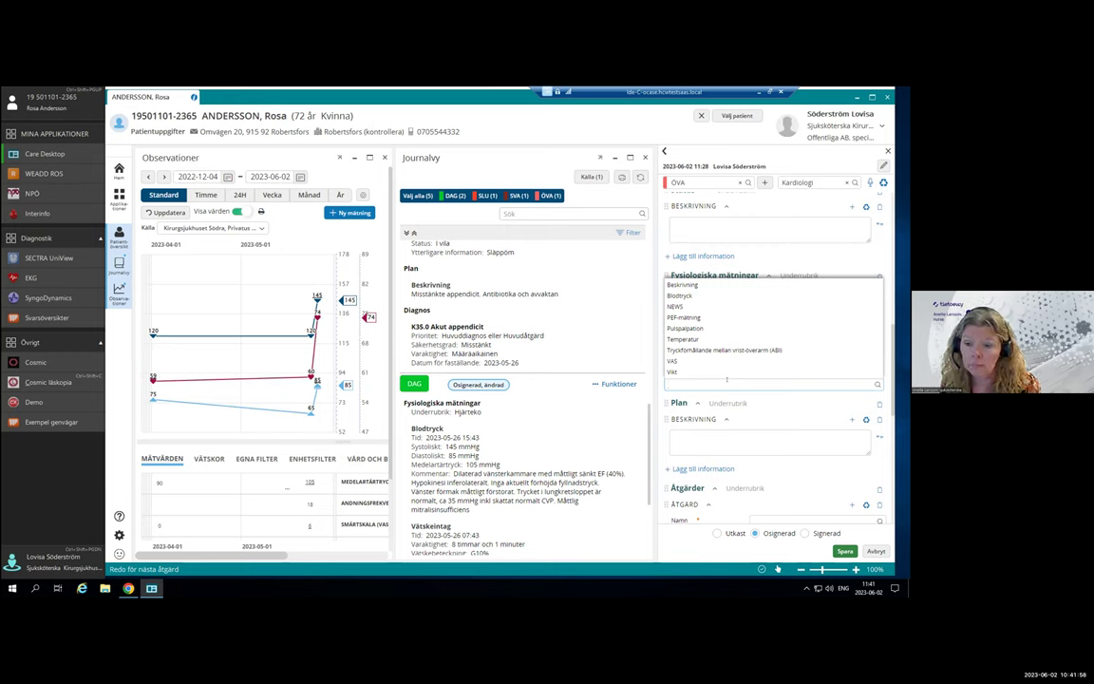
- Add a Blodtryck measurement with Systoliskt 165 and Diastoliskt 85
left_click(678, 296)
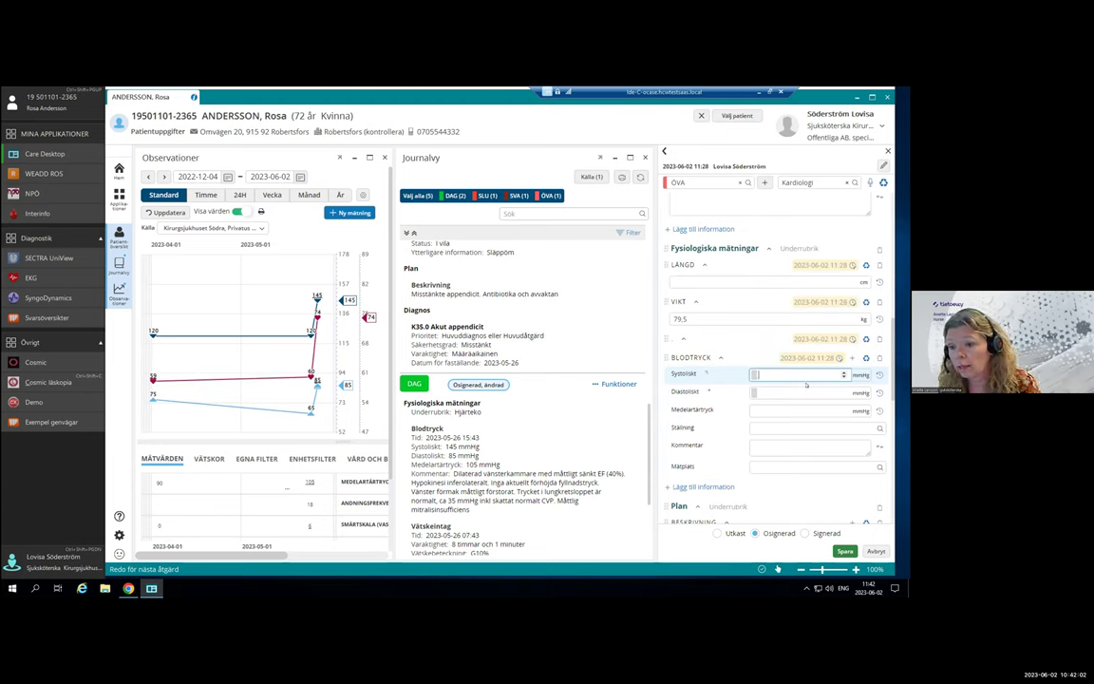
type("1")
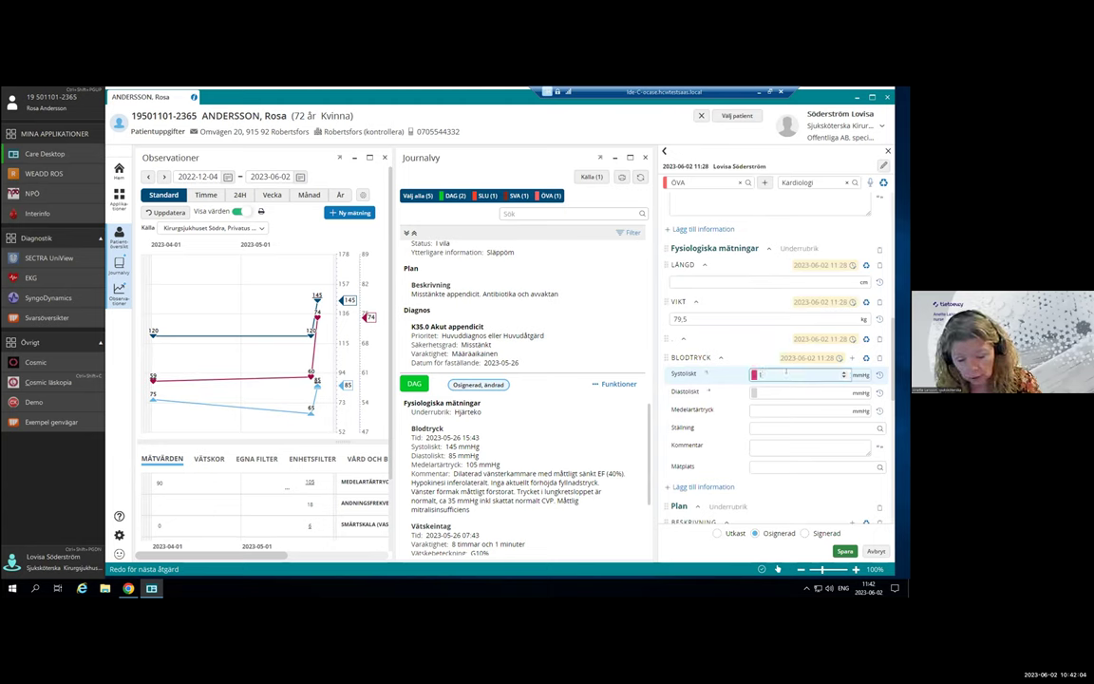
type("65")
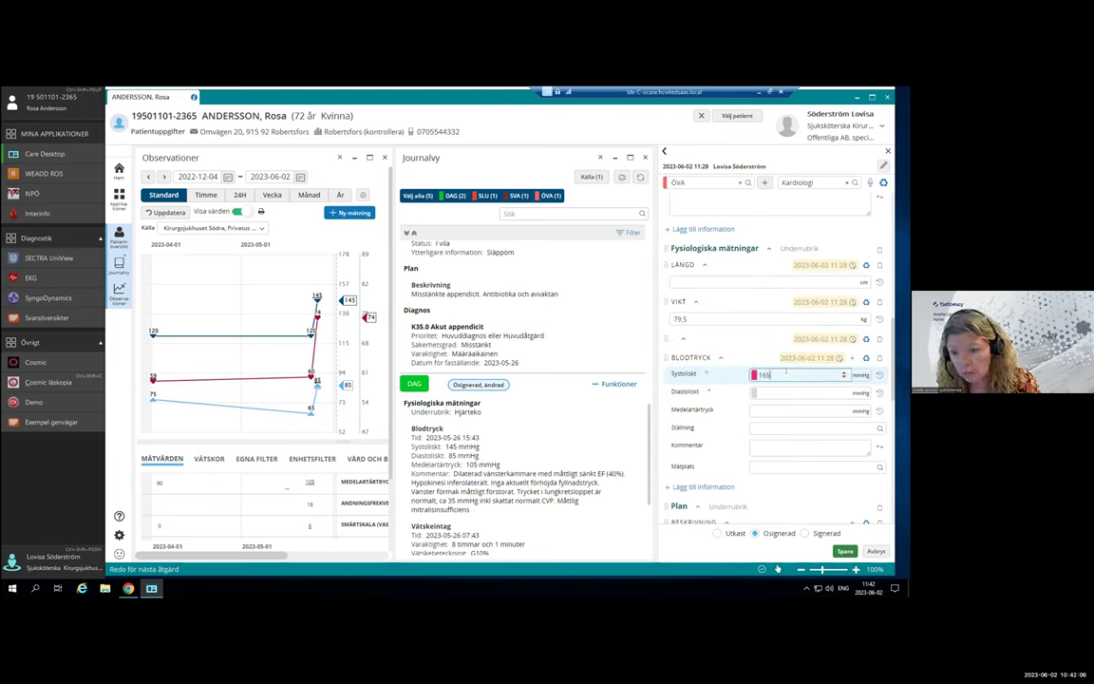
left_click(878, 374)
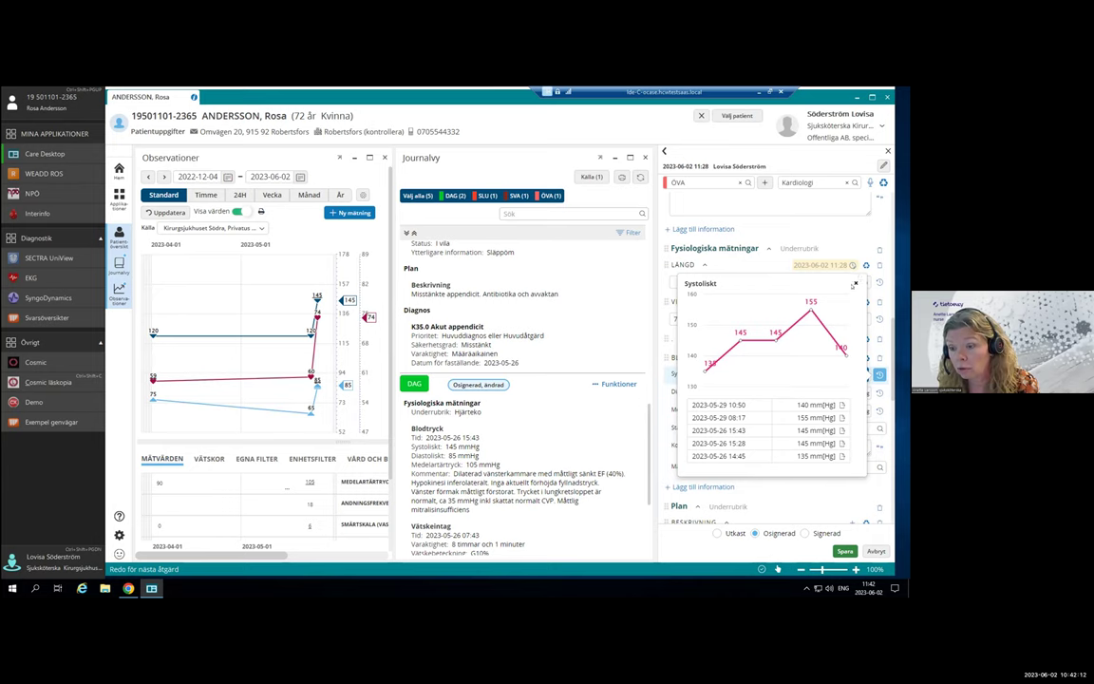
left_click(853, 283)
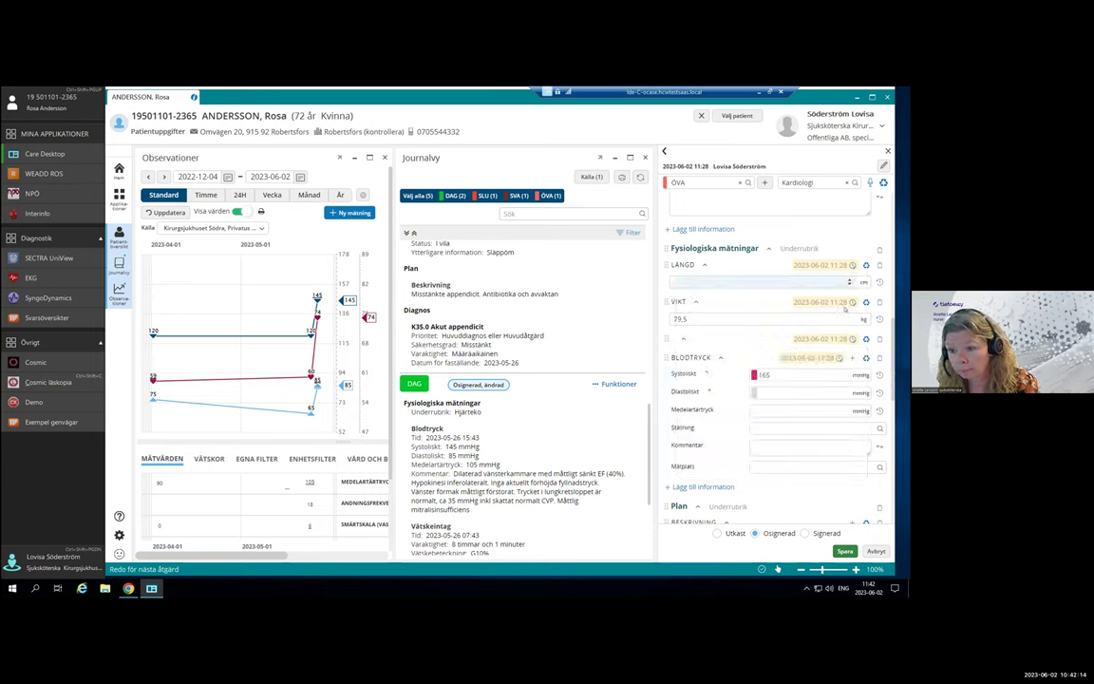
left_click(800, 389)
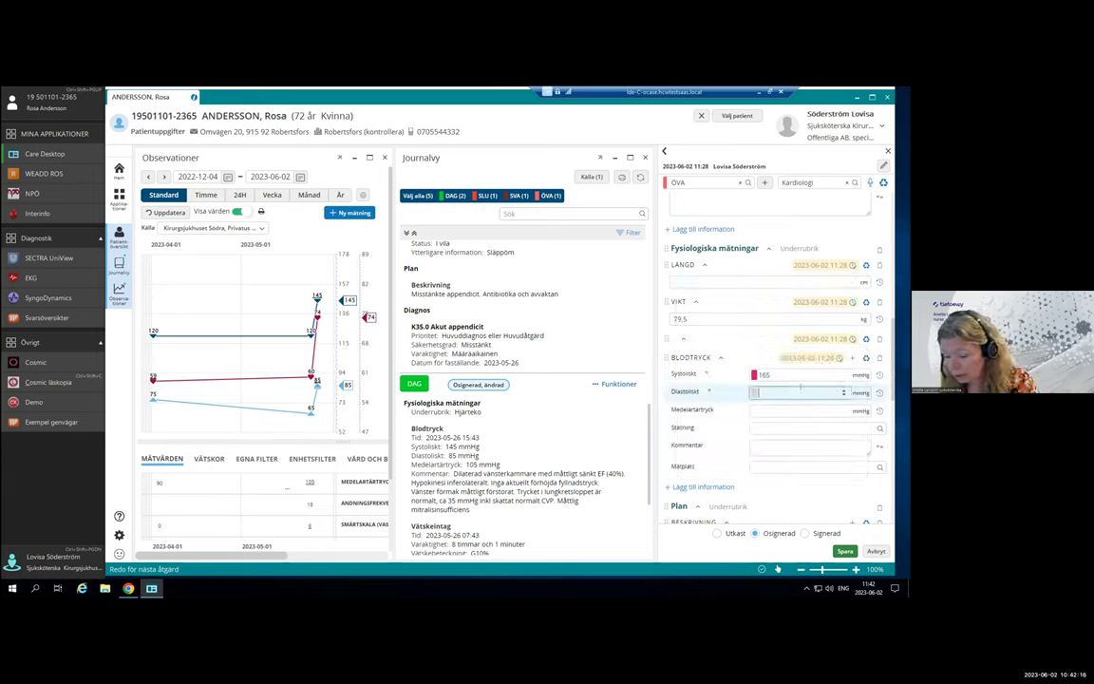
type("85")
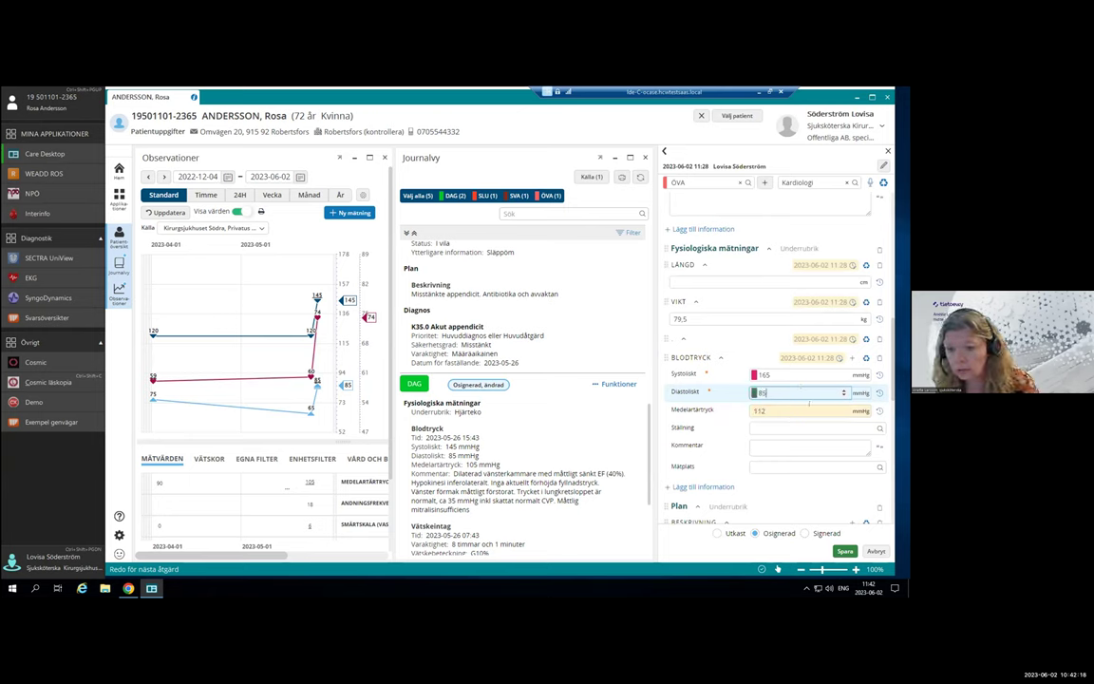
- Set the blood pressure Ställning to Liggande and Mätplats to Höger arm
left_click(806, 427)
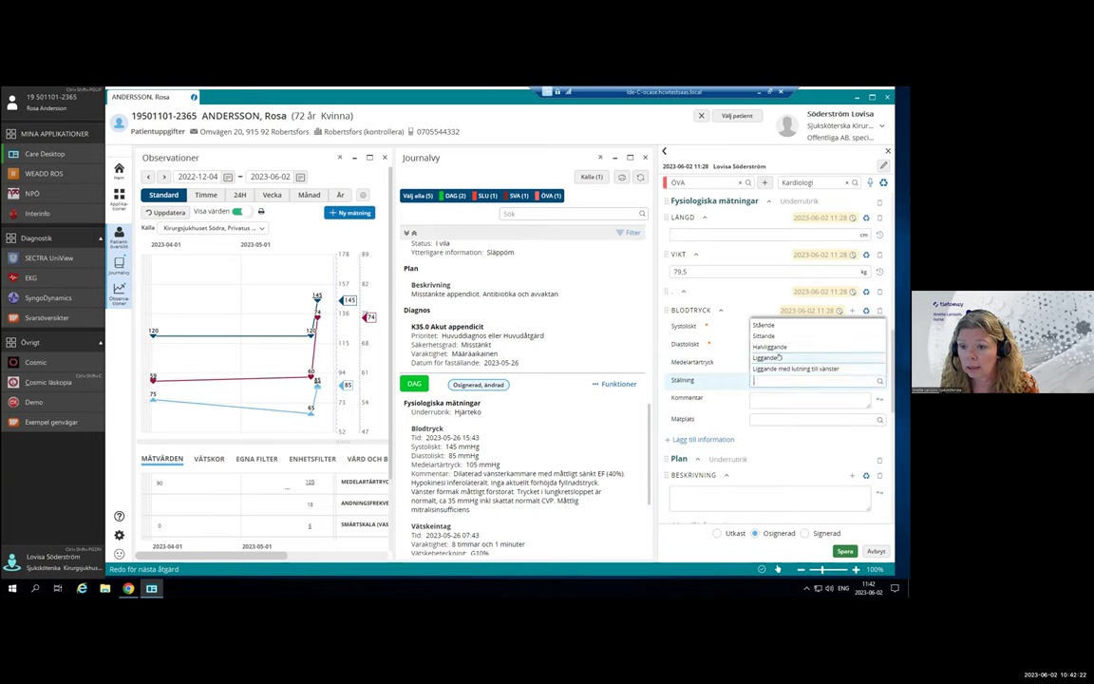
left_click(784, 358)
left_click(782, 422)
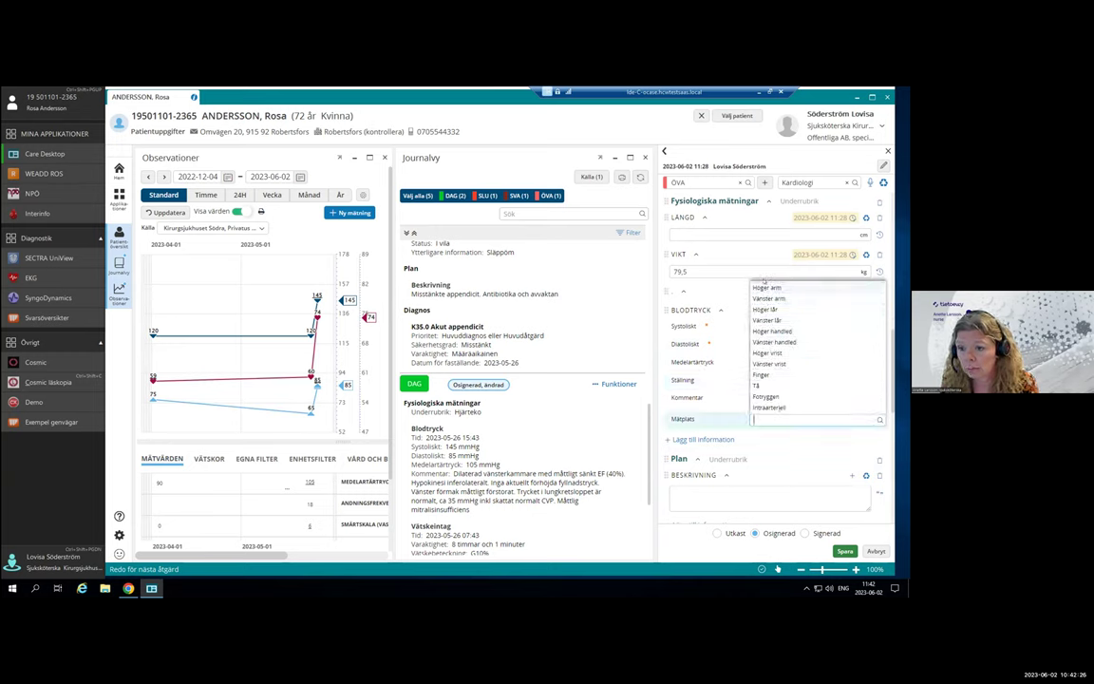
left_click(766, 287)
scroll(762, 417, "down", 2)
scroll(762, 438, "down", 3)
left_click(761, 339)
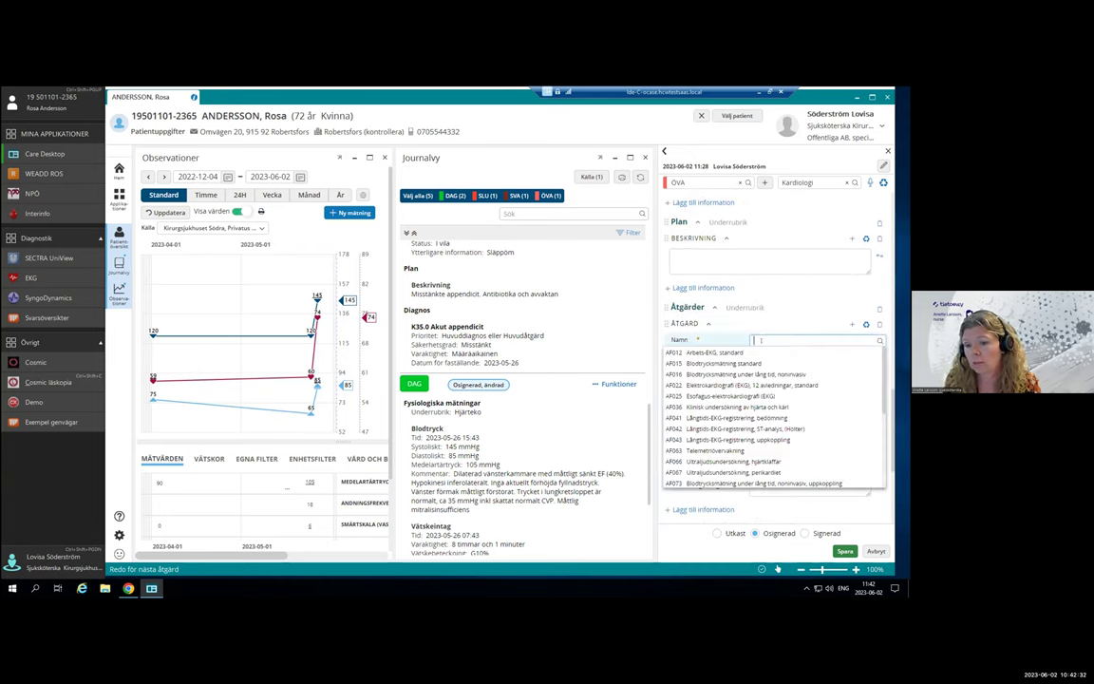
- Add Åtgärd XV030 Uppföljning av läkemedels…, Typ Rådgivning, with performer role Operatör
scroll(777, 408, "down", 5)
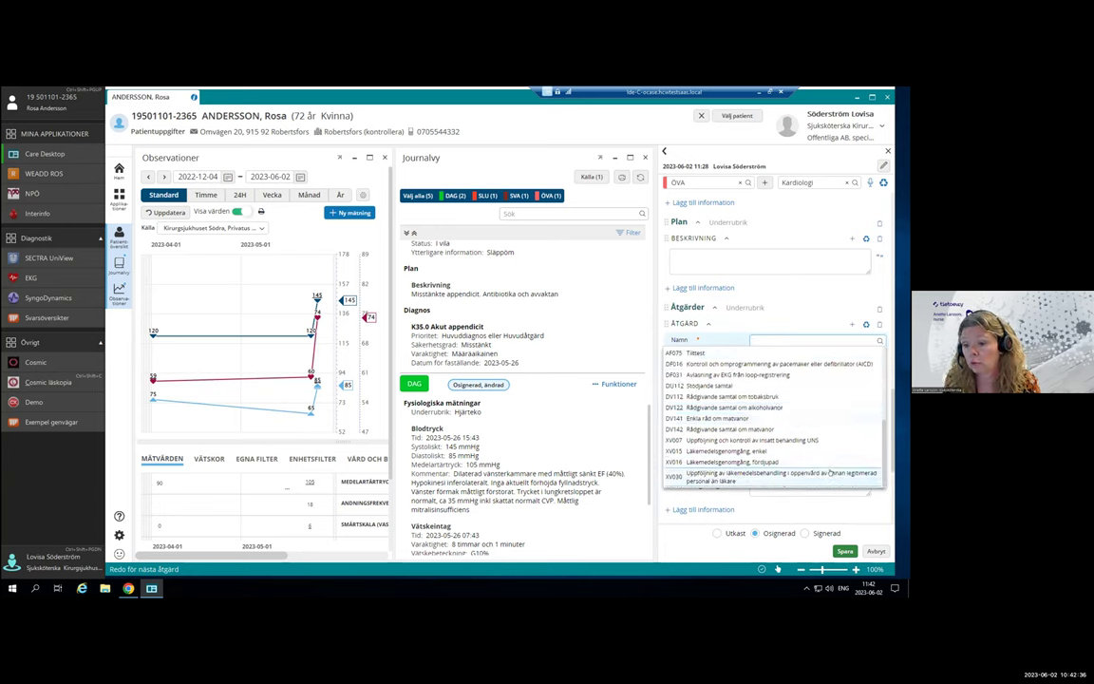
left_click(831, 471)
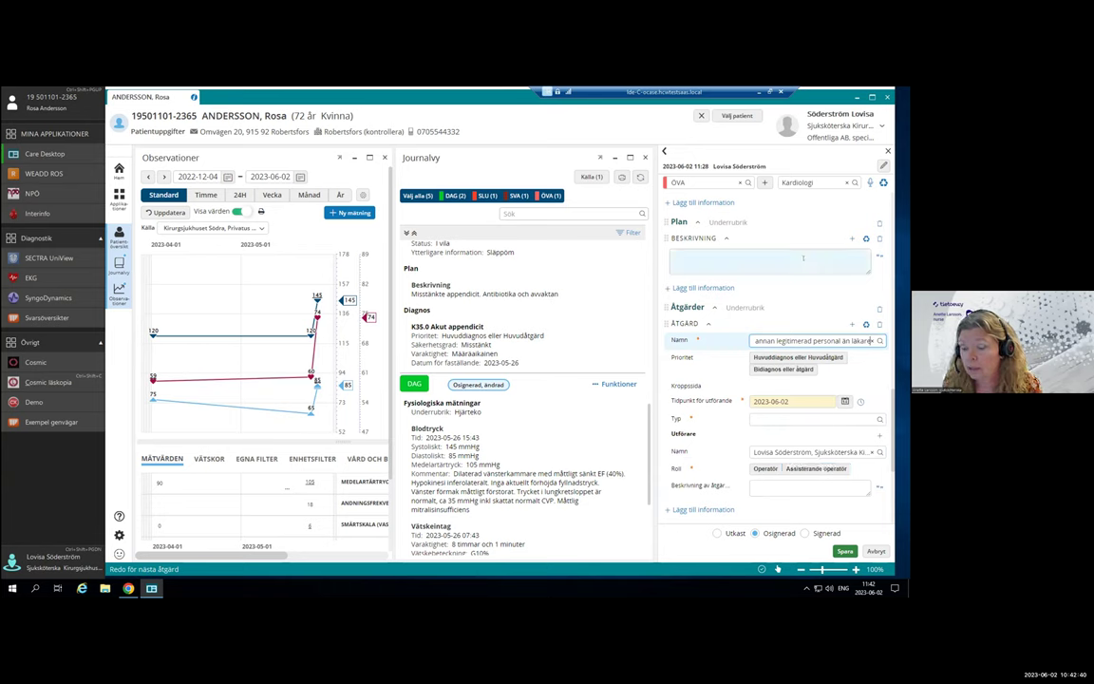
scroll(801, 312, "down", 1)
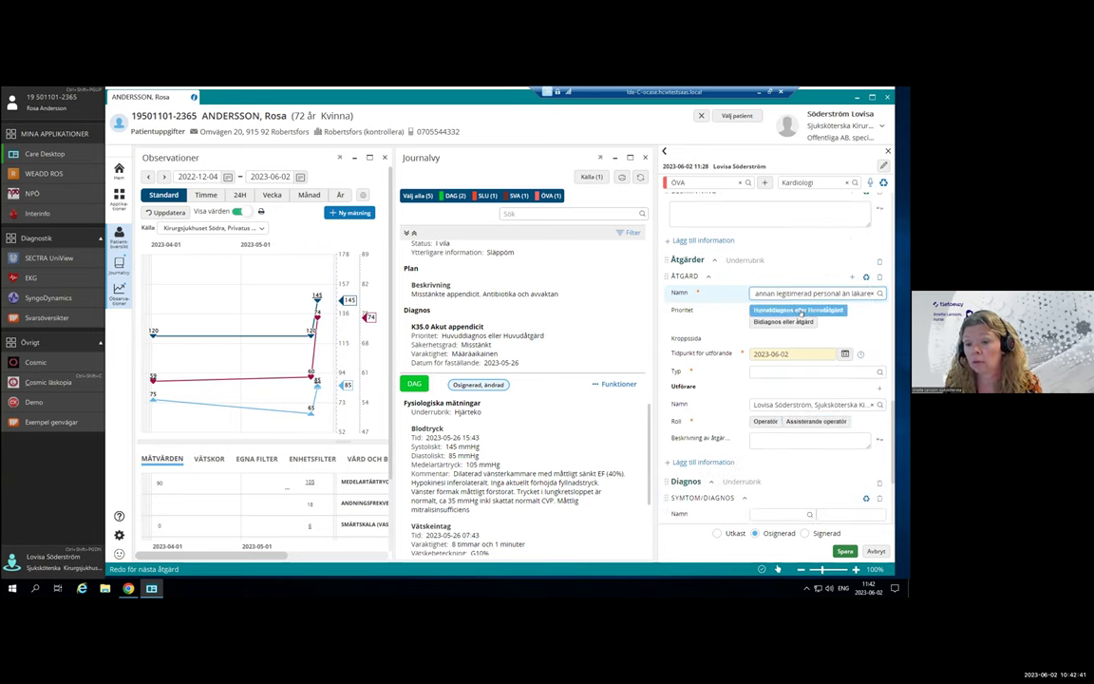
left_click(802, 372)
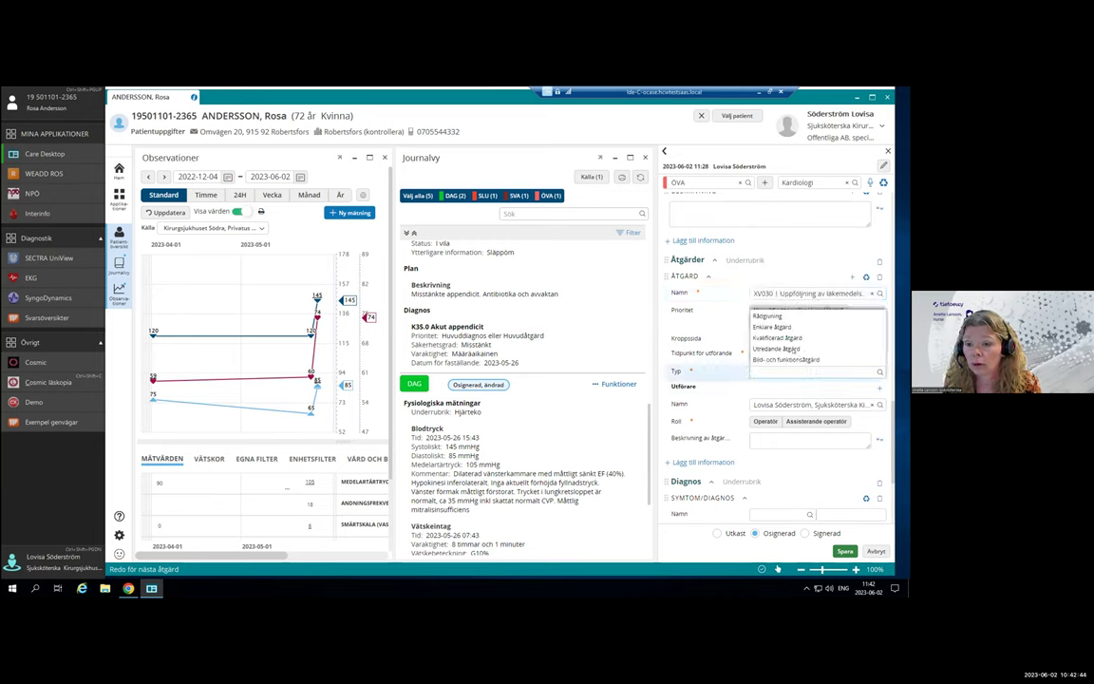
left_click(767, 315)
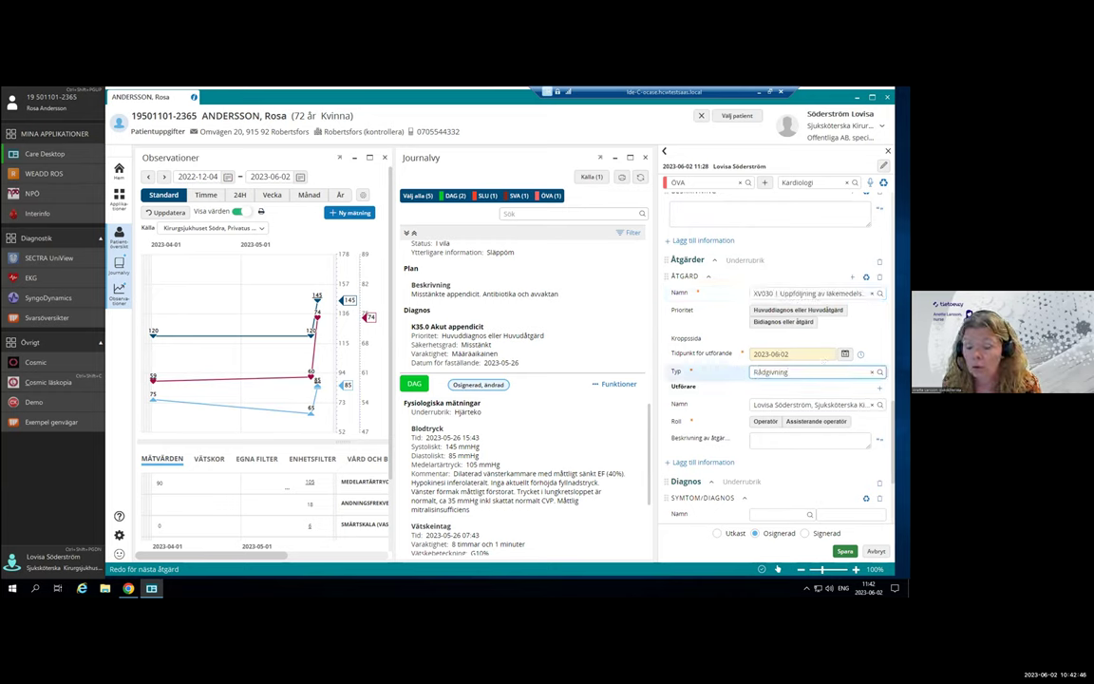
left_click(760, 441)
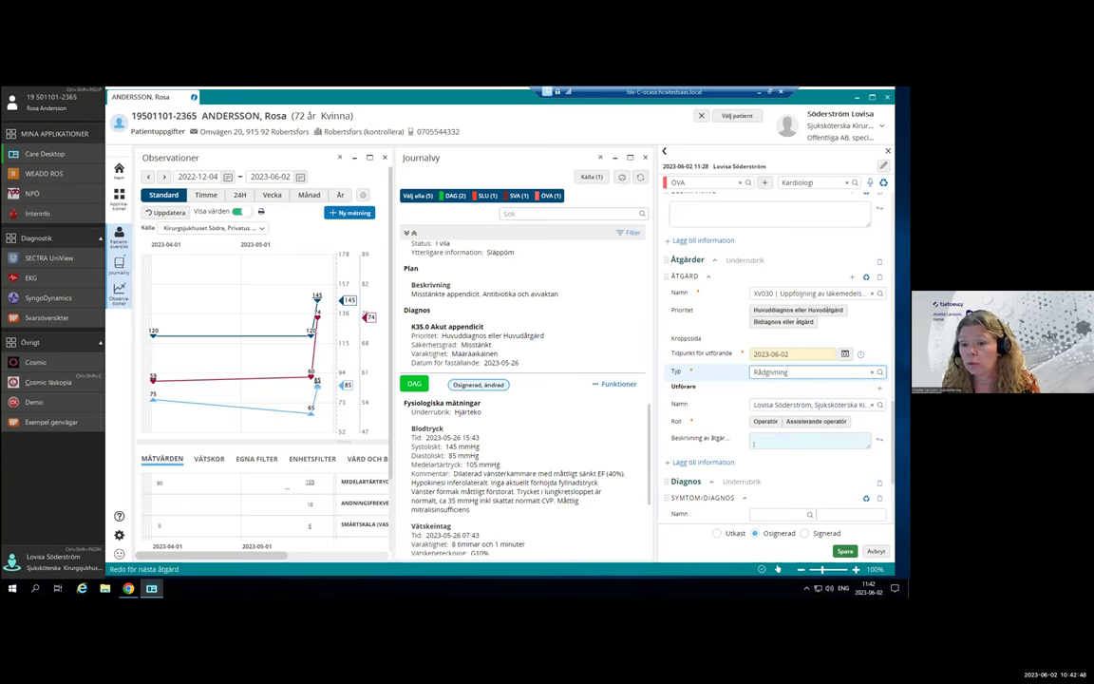
left_click(765, 420)
scroll(779, 380, "down", 1)
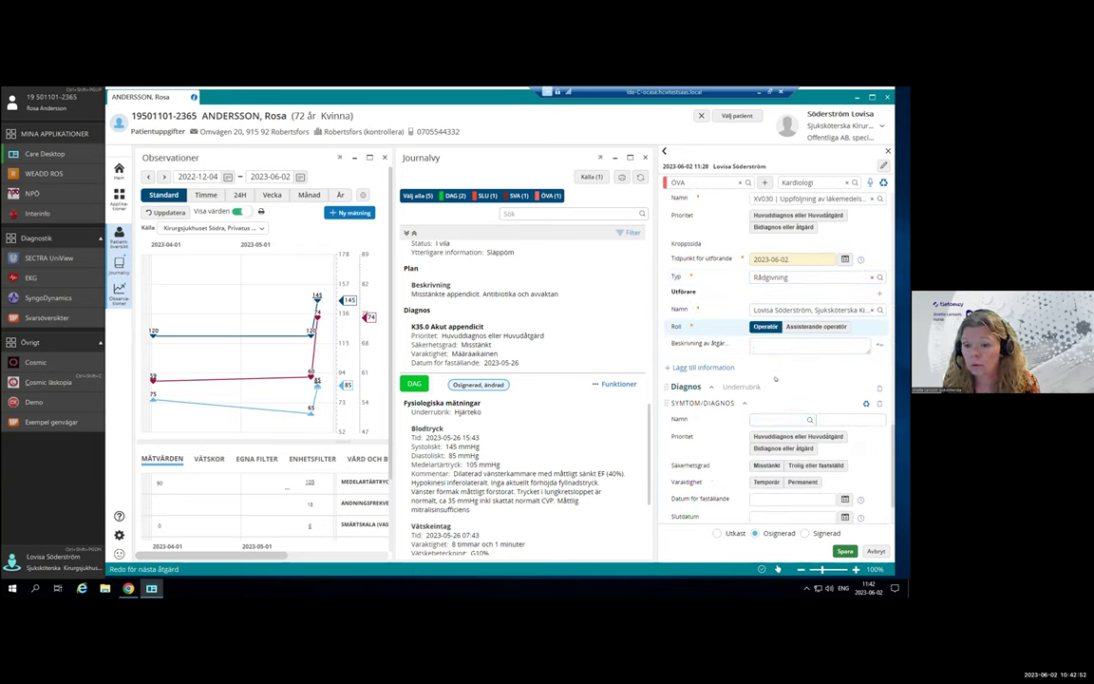
left_click(771, 417)
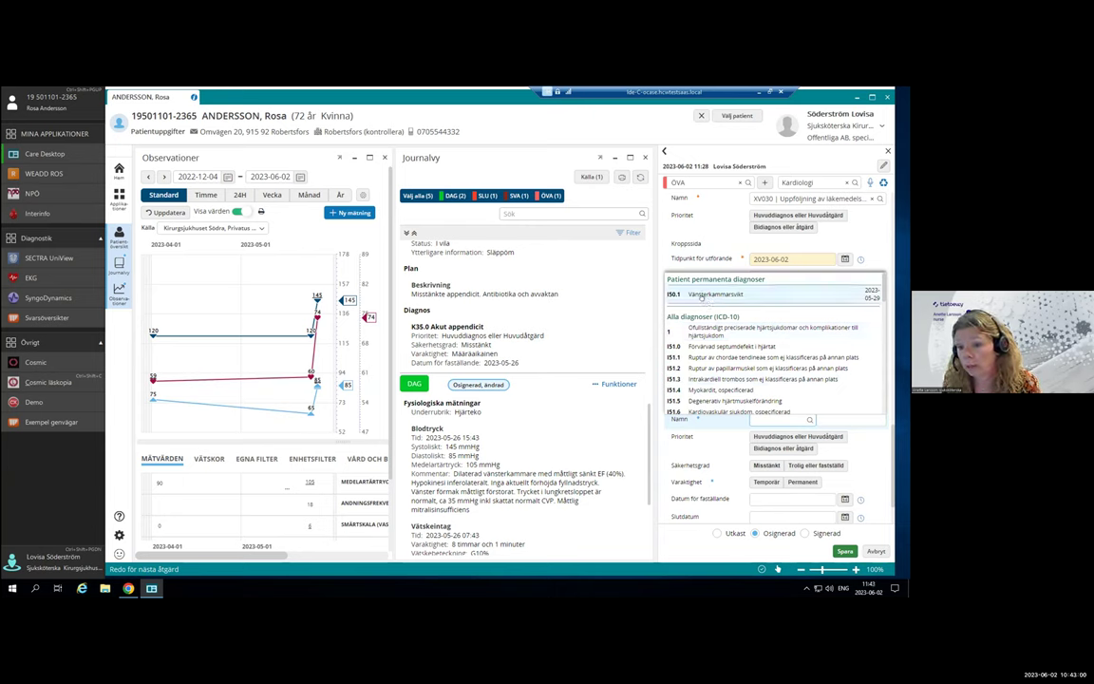
- Add diagnosis I50.1 Vänsterkammarsvikt, set the note status to Signerad and save it
left_click(701, 295)
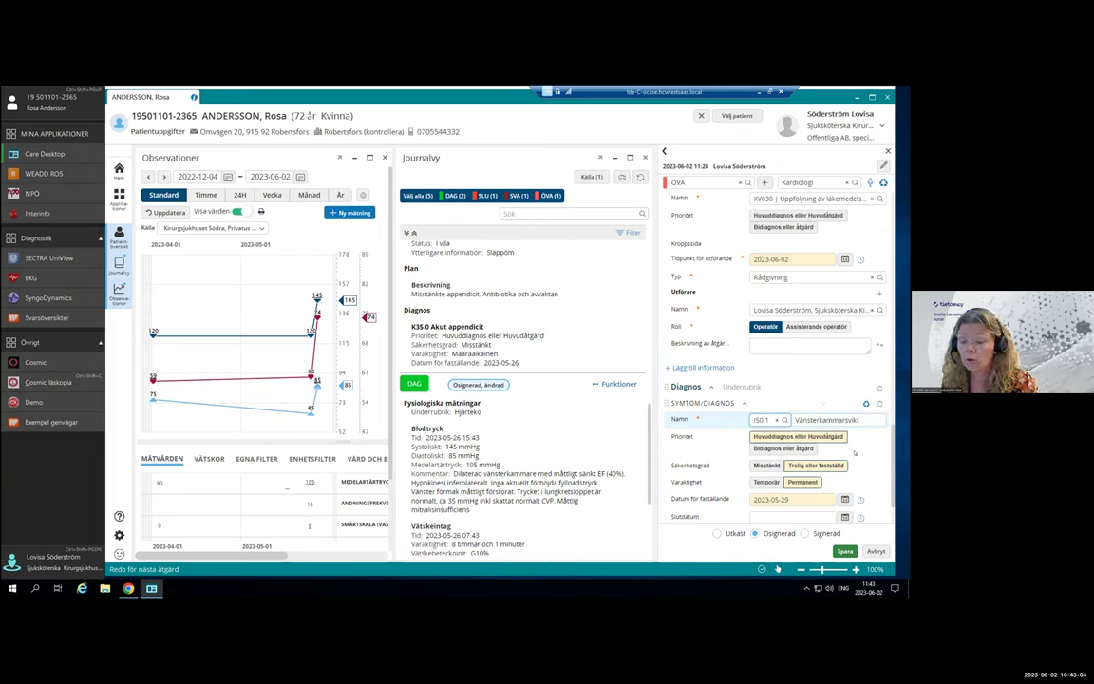
scroll(818, 394, "down", 1)
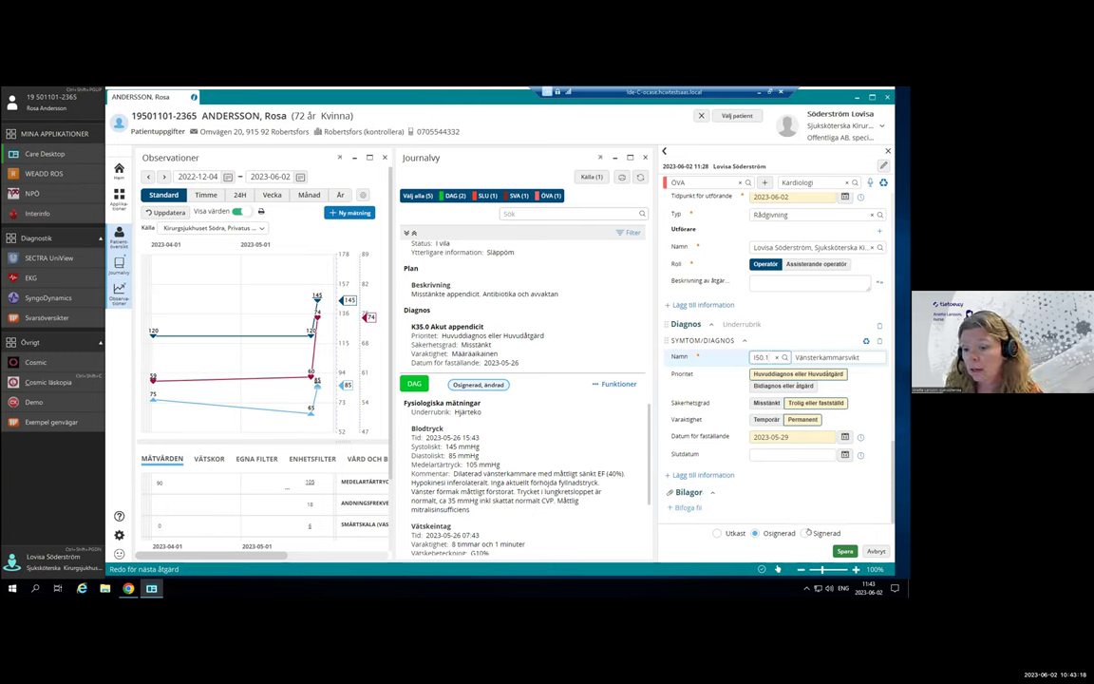
left_click(803, 534)
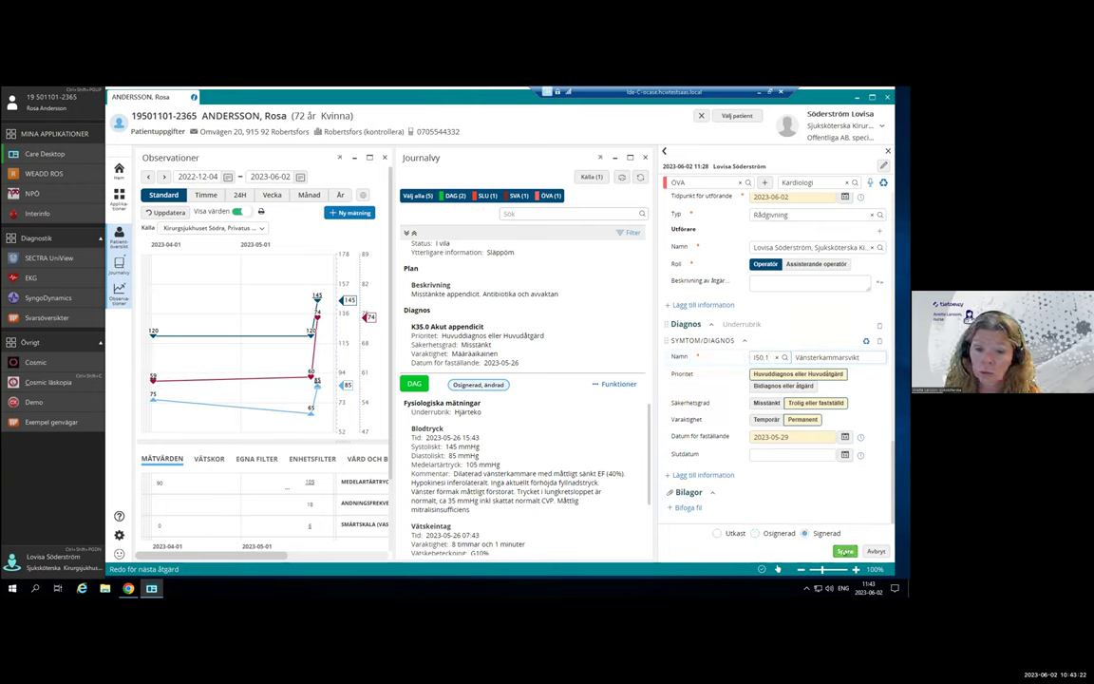
left_click(843, 551)
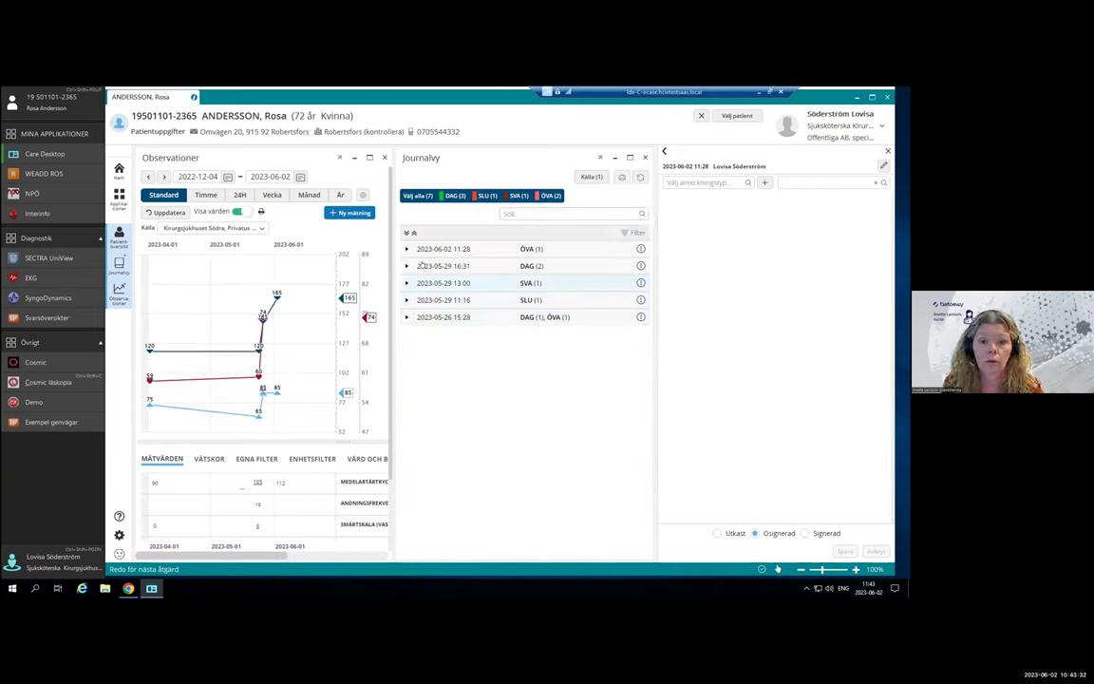
left_click(406, 249)
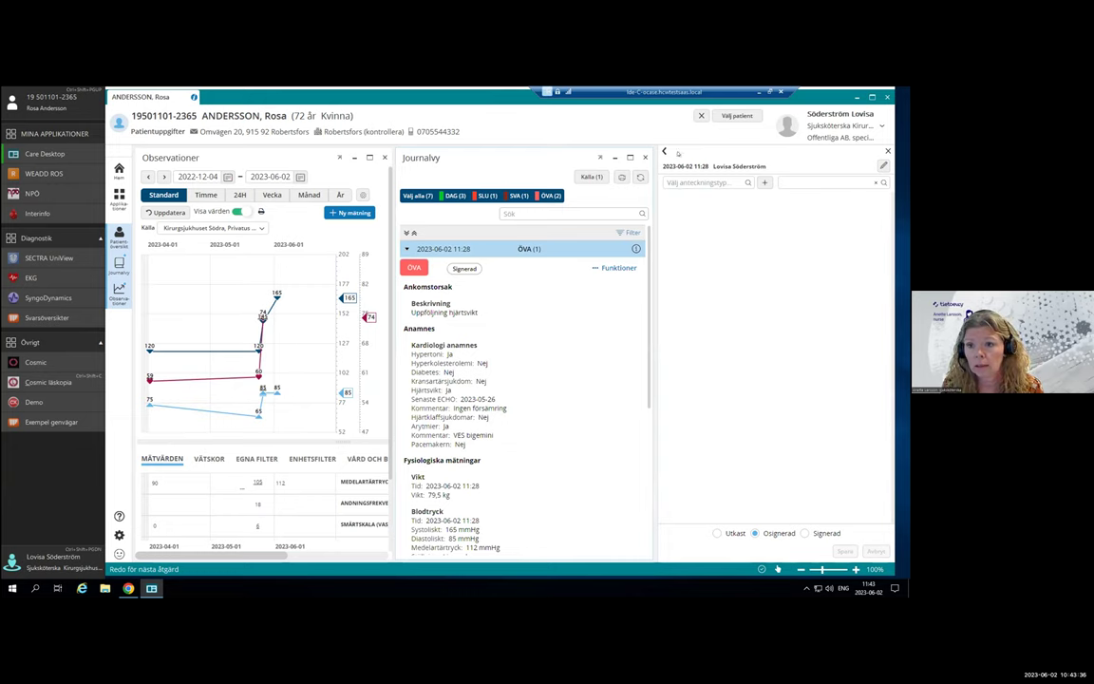
left_click(664, 151)
left_click(522, 151)
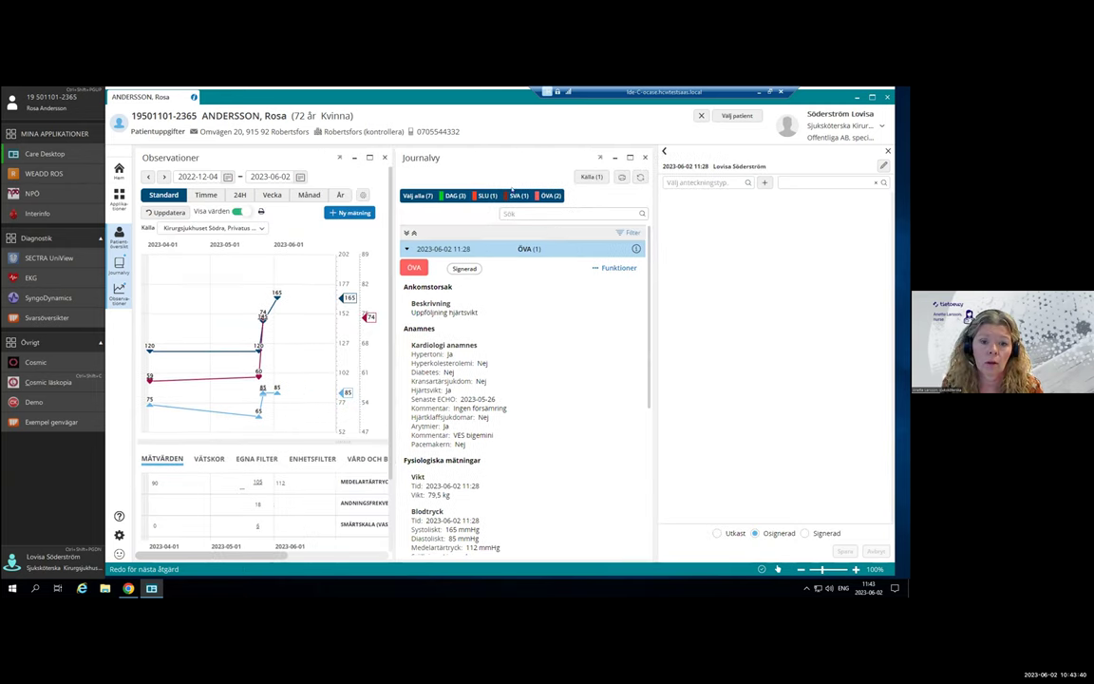
left_click(887, 150)
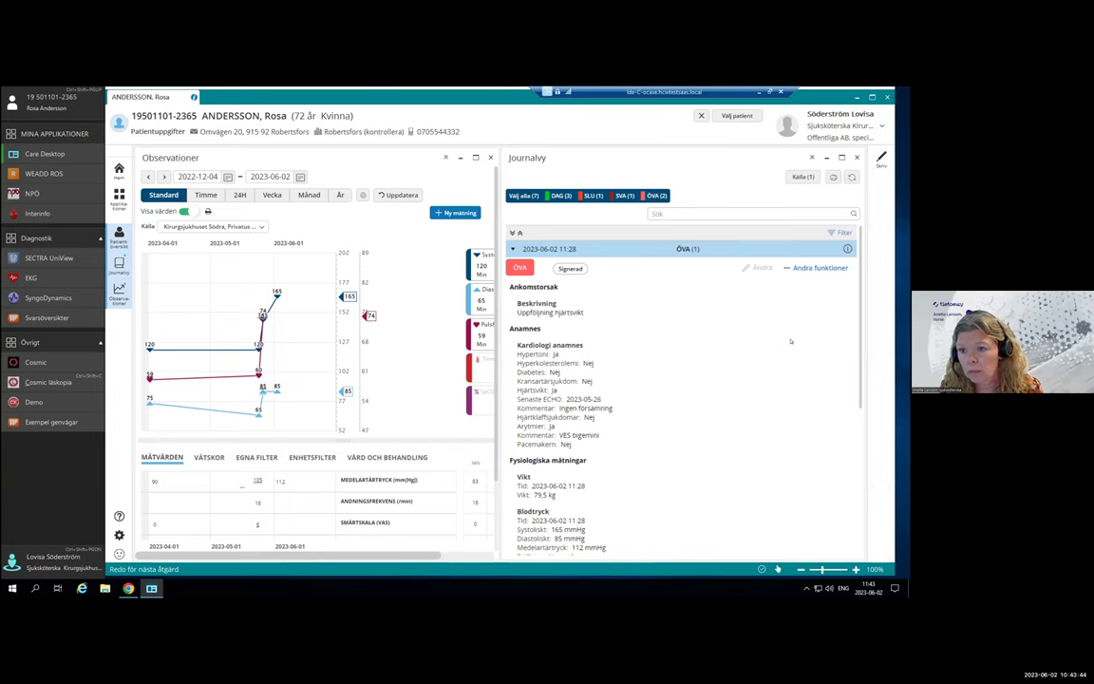
scroll(788, 340, "down", 1)
scroll(786, 340, "up", 1)
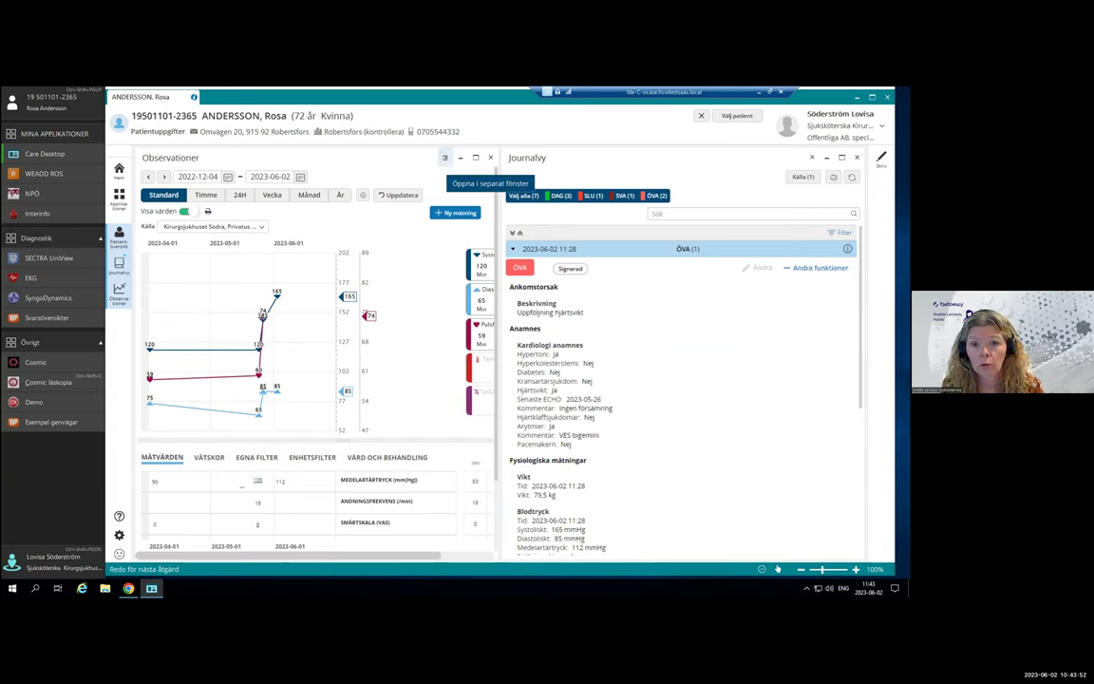
left_click(446, 156)
- Close the floating Observationer window and go back to the patient's Hem overview
left_click_drag(386, 124, 570, 147)
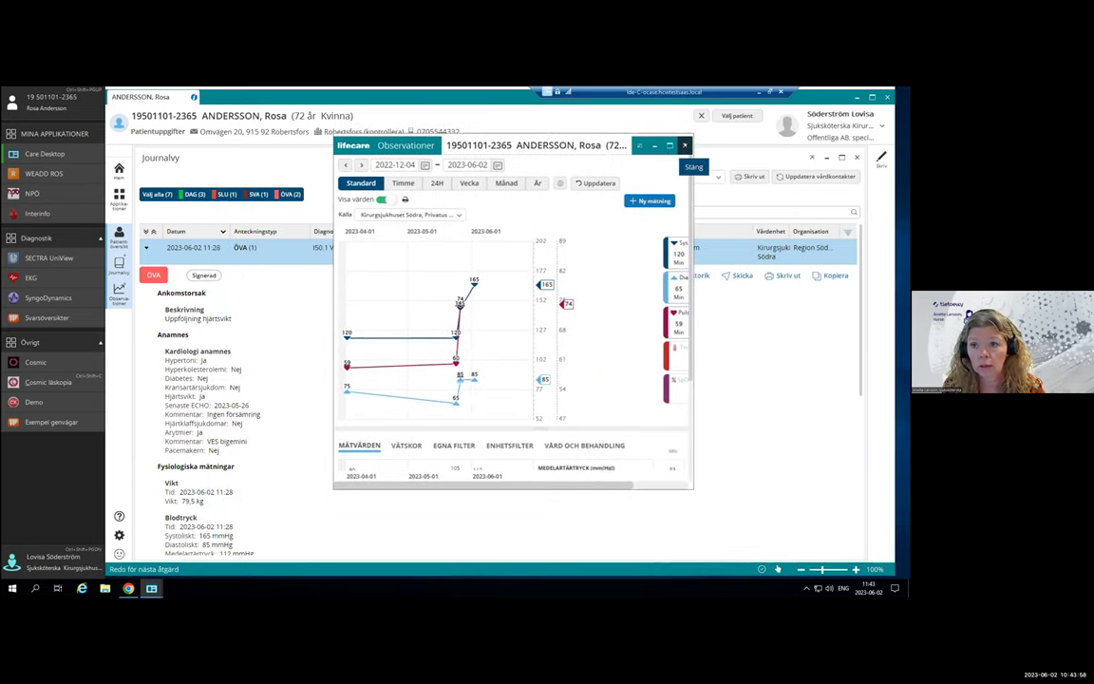
left_click(685, 147)
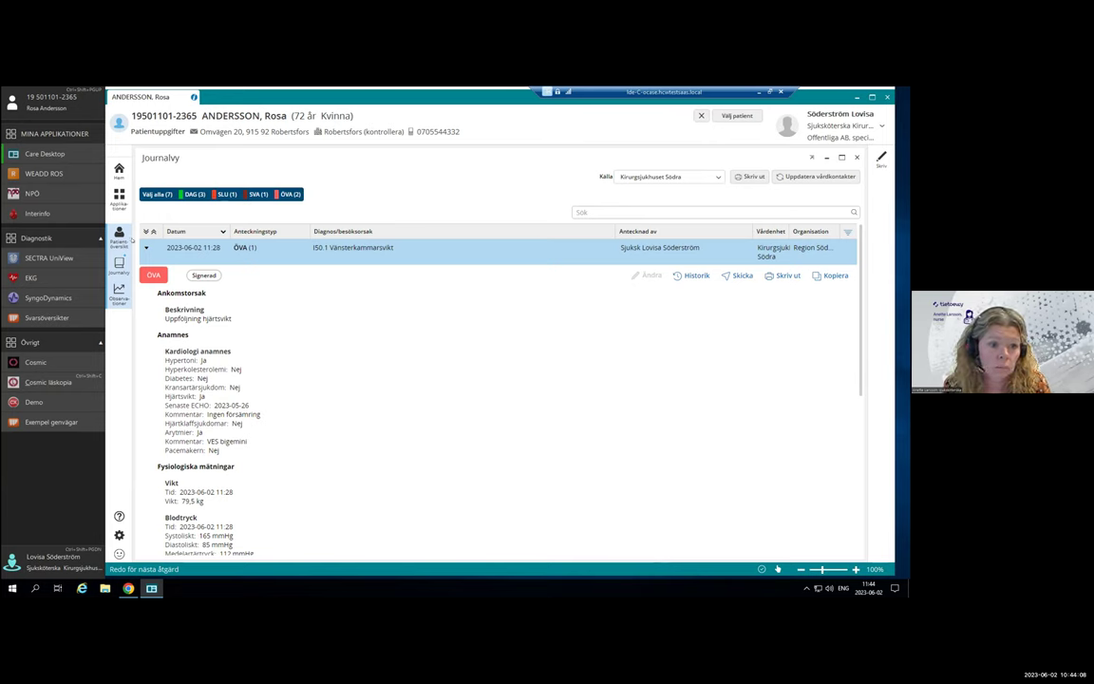
left_click(118, 234)
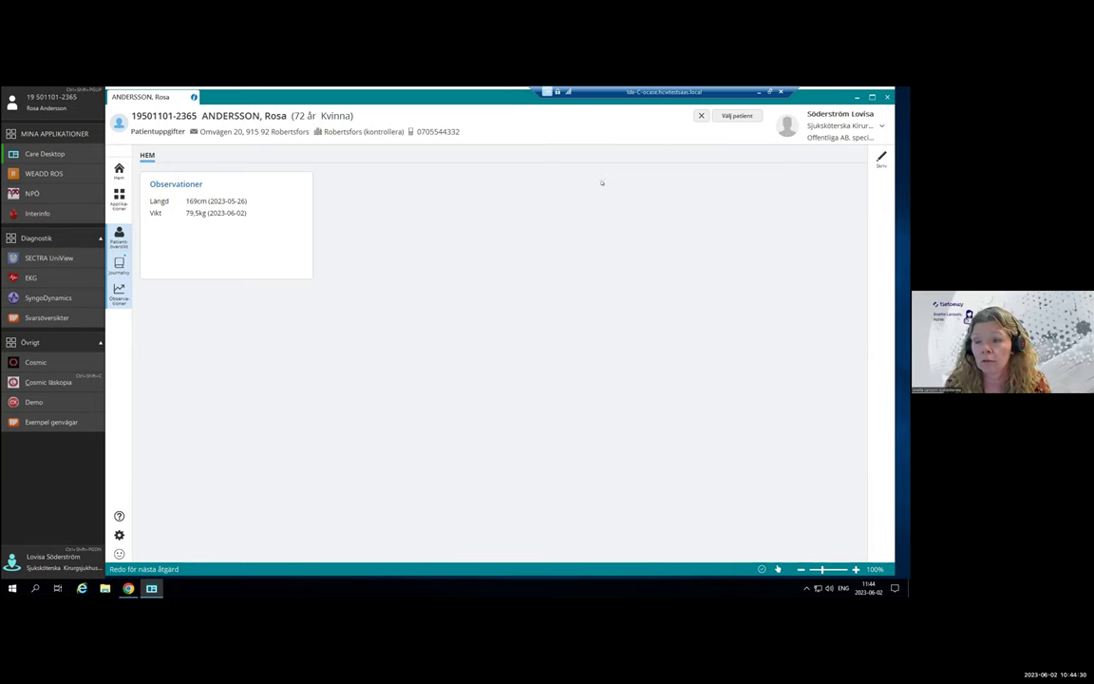
- Start a new patient note from the Kardiologi template and scroll through its empty fields
left_click(881, 158)
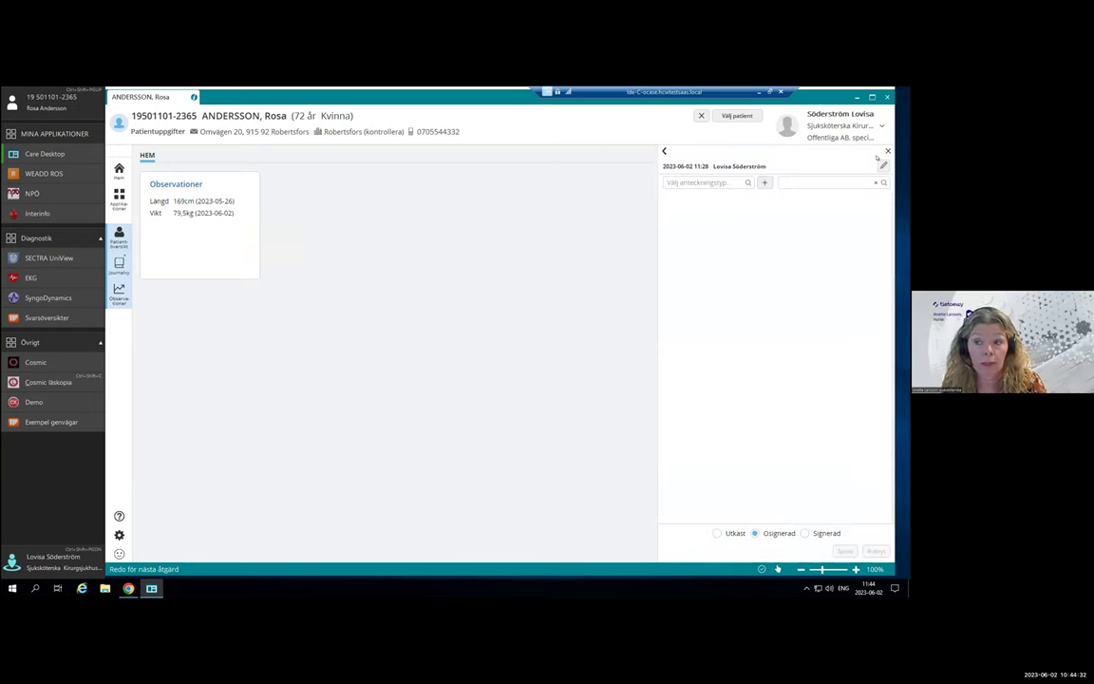
left_click(815, 183)
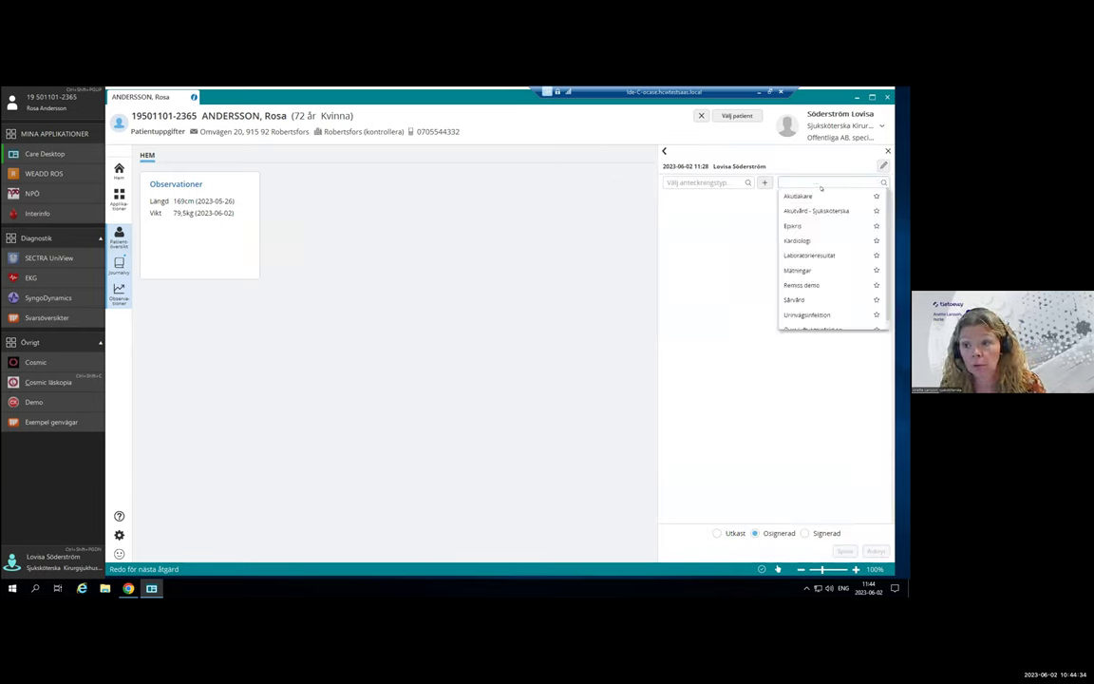
left_click(821, 240)
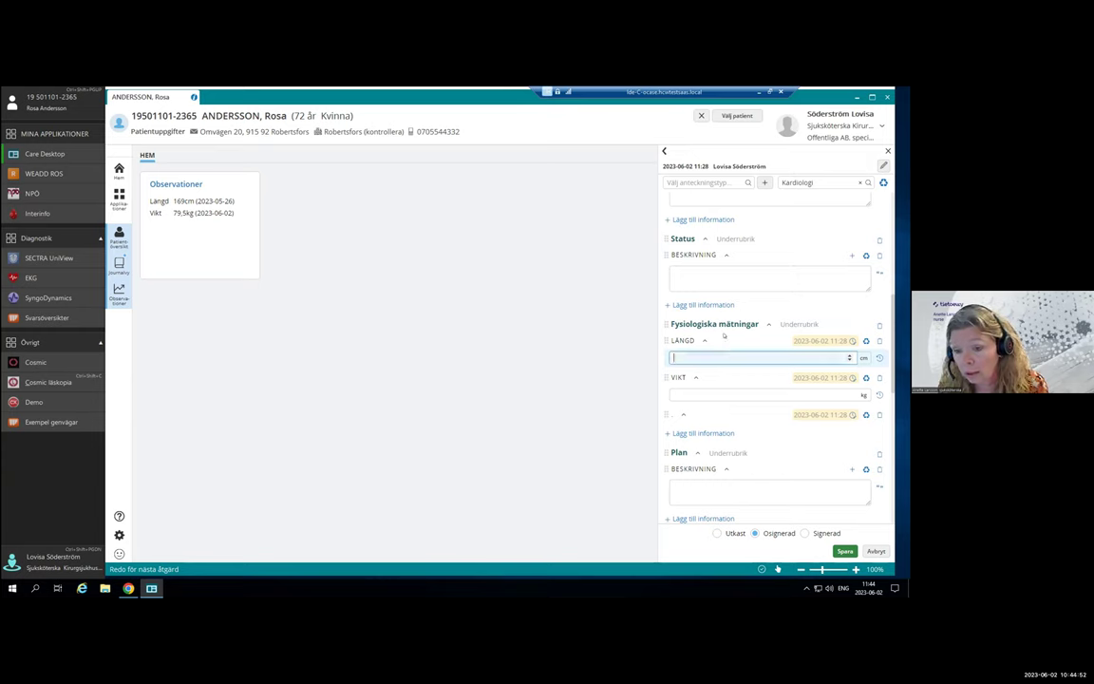
scroll(724, 327, "down", 3)
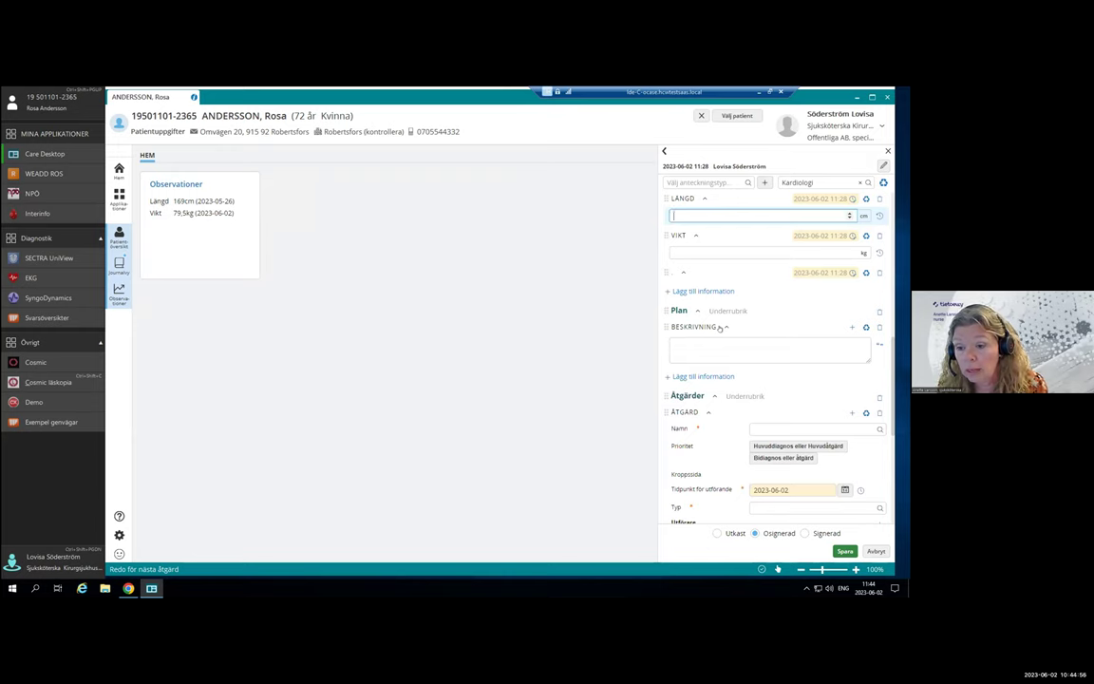
scroll(722, 327, "down", 3)
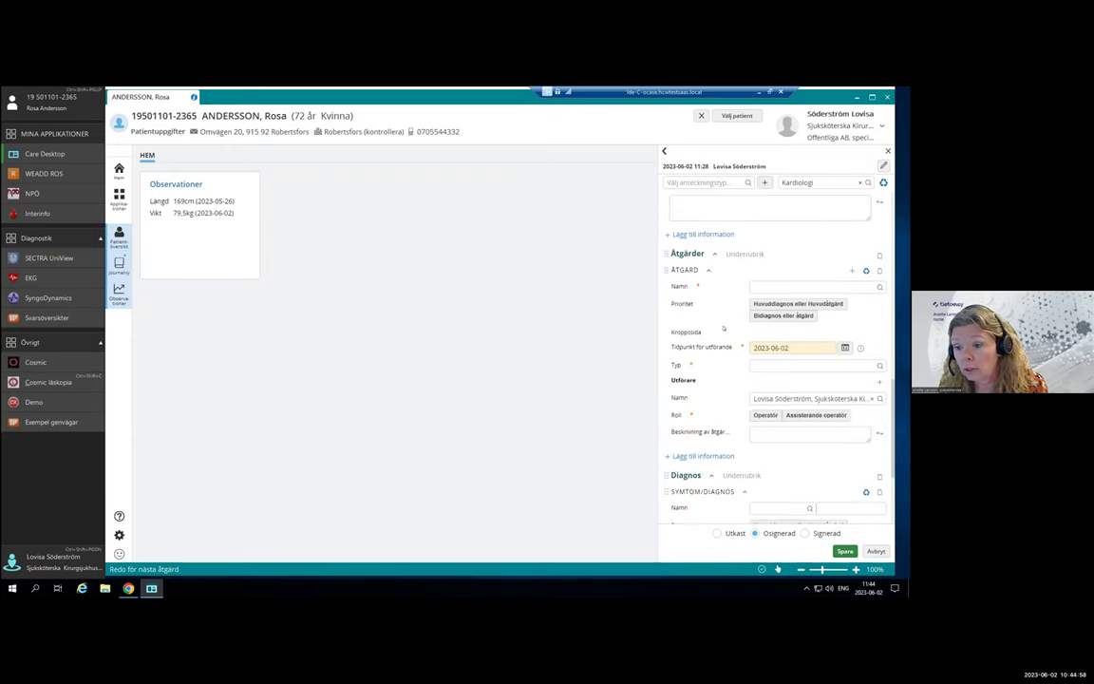
scroll(723, 328, "up", 12)
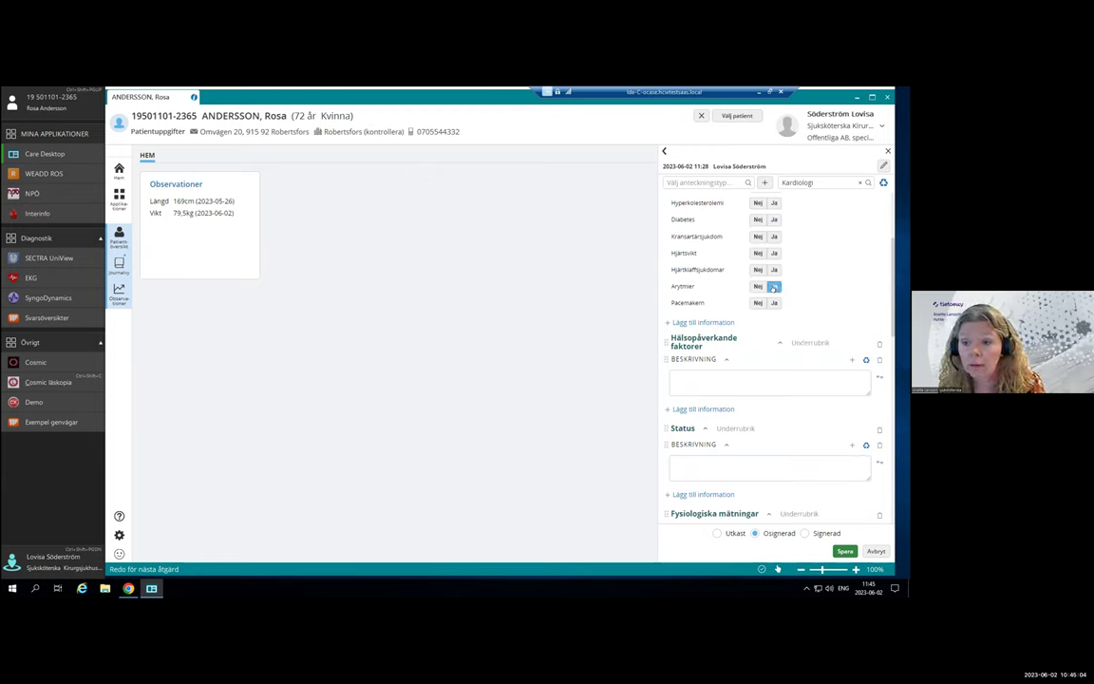
- Answer Ja for Arytmier in the Kardiologi note
left_click(774, 286)
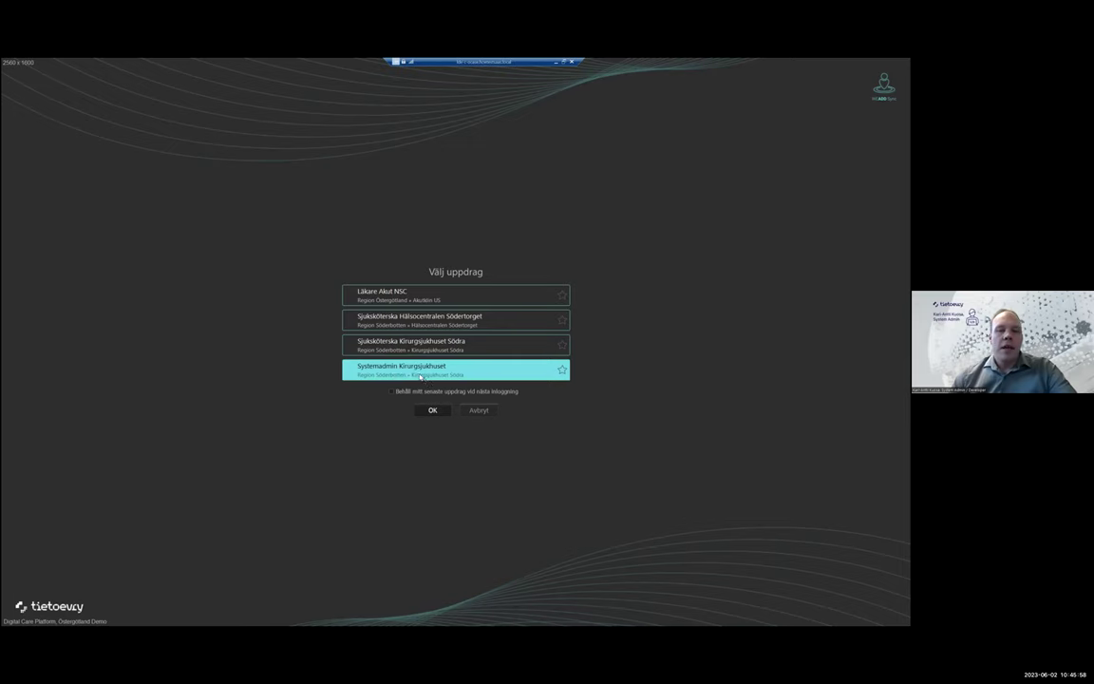
- Sign in as Systemadmin Kirurgsjukhuset and launch On-prem openEHR studio from the OpenEHR tools
double_click(425, 374)
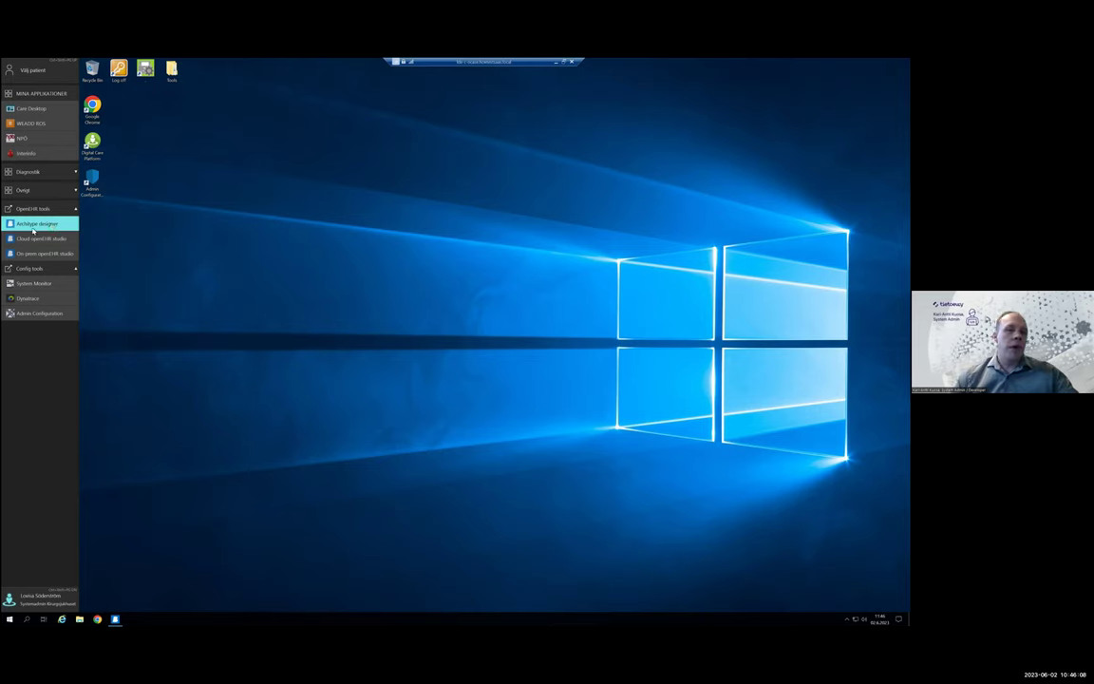
left_click(38, 224)
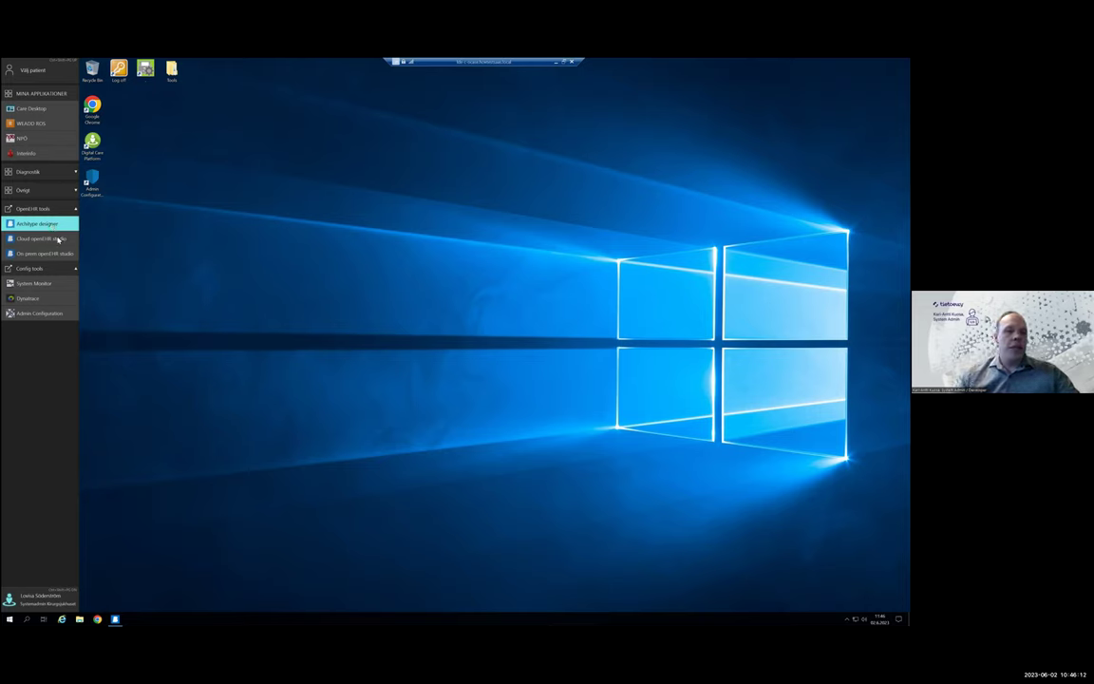
left_click(60, 238)
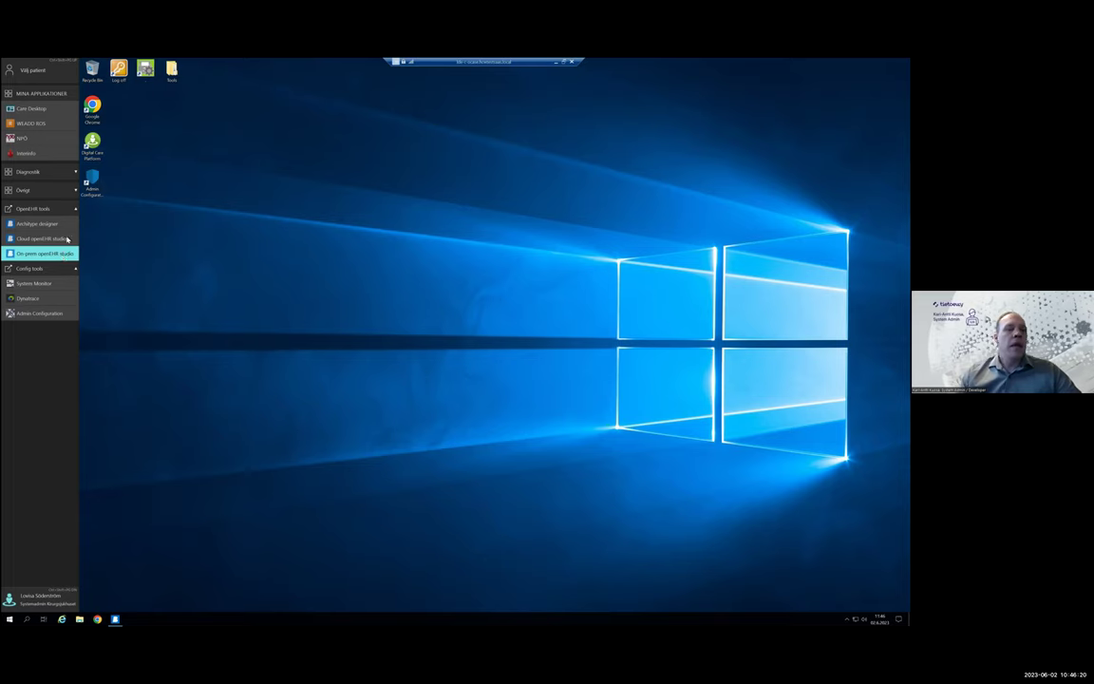
left_click(45, 208)
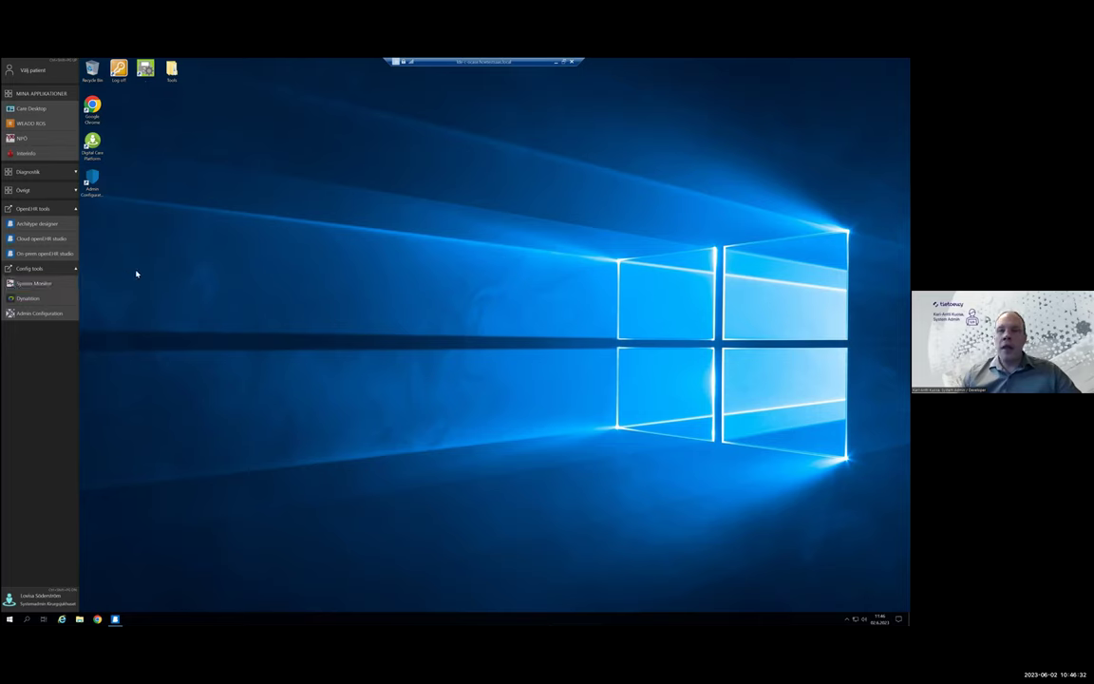
left_click(60, 254)
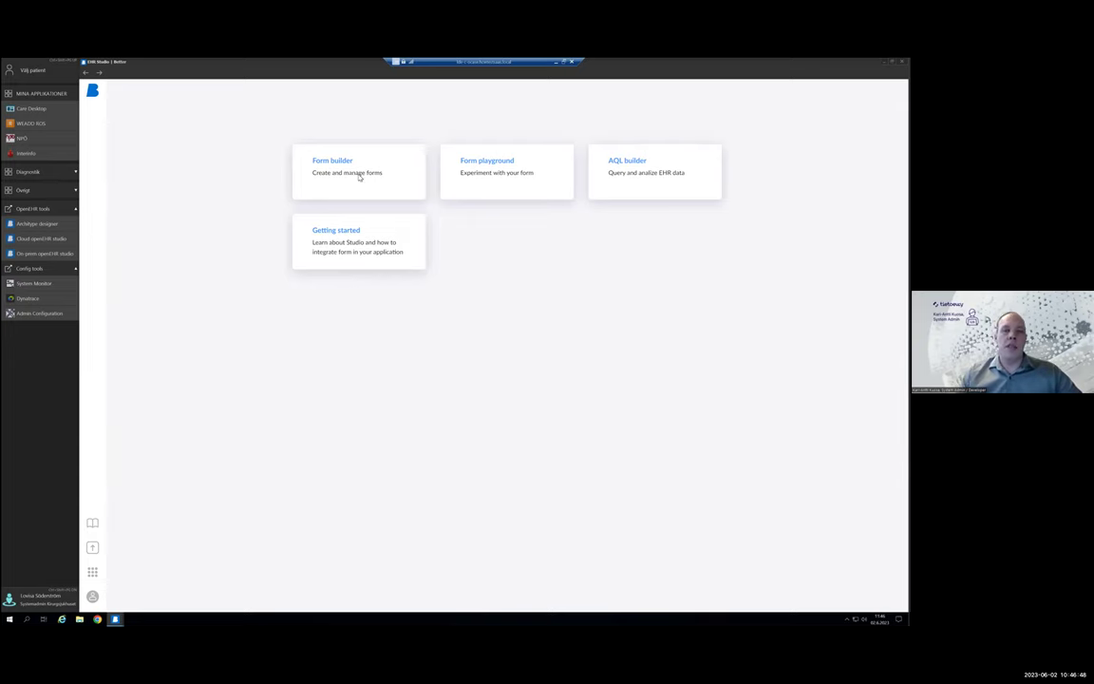
- Find Lifecare_Care_Form_Cardiology in the Form builder's forms list and open it in the editor
left_click(348, 175)
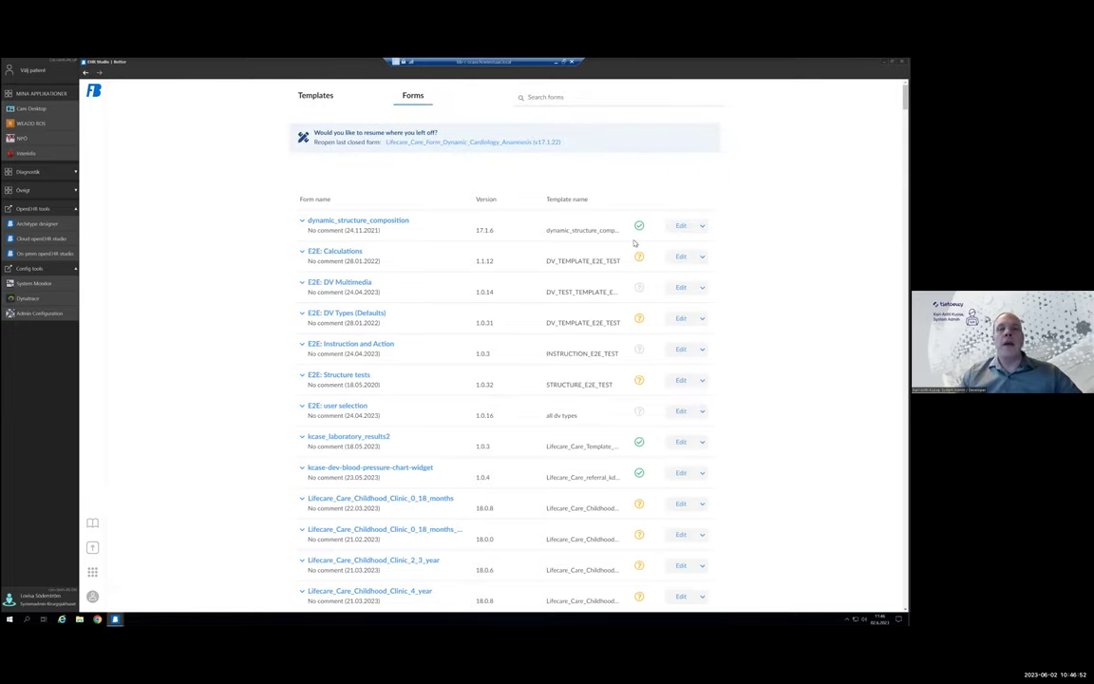
left_click(555, 96)
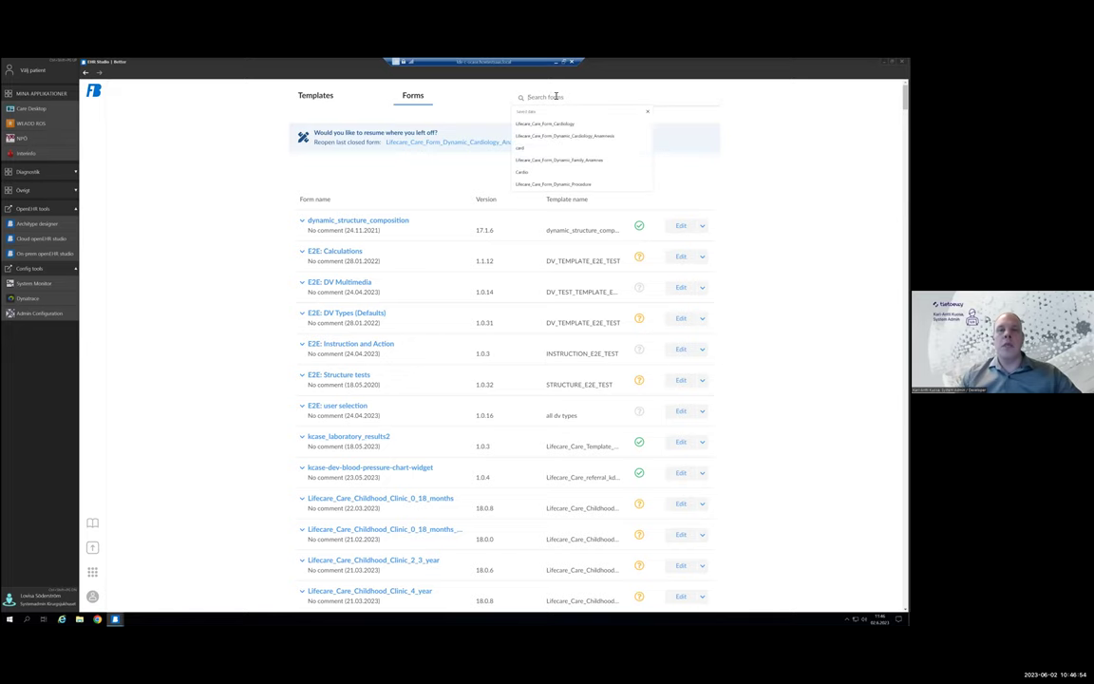
type("Lifecare_Care_Form_Cardiology")
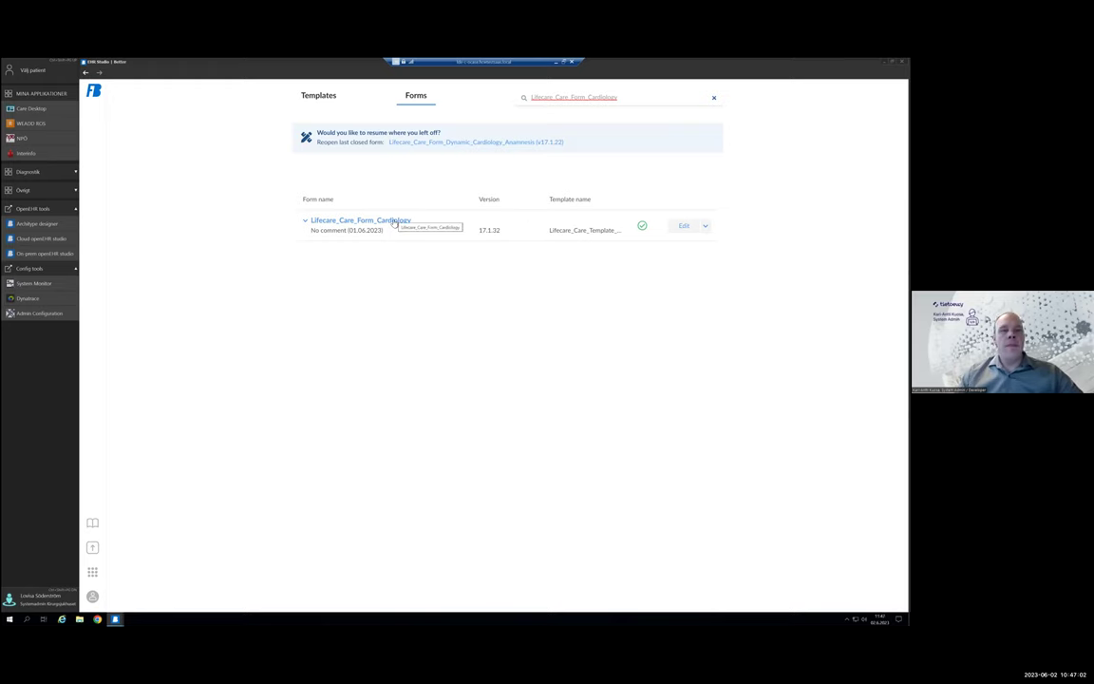
left_click(393, 221)
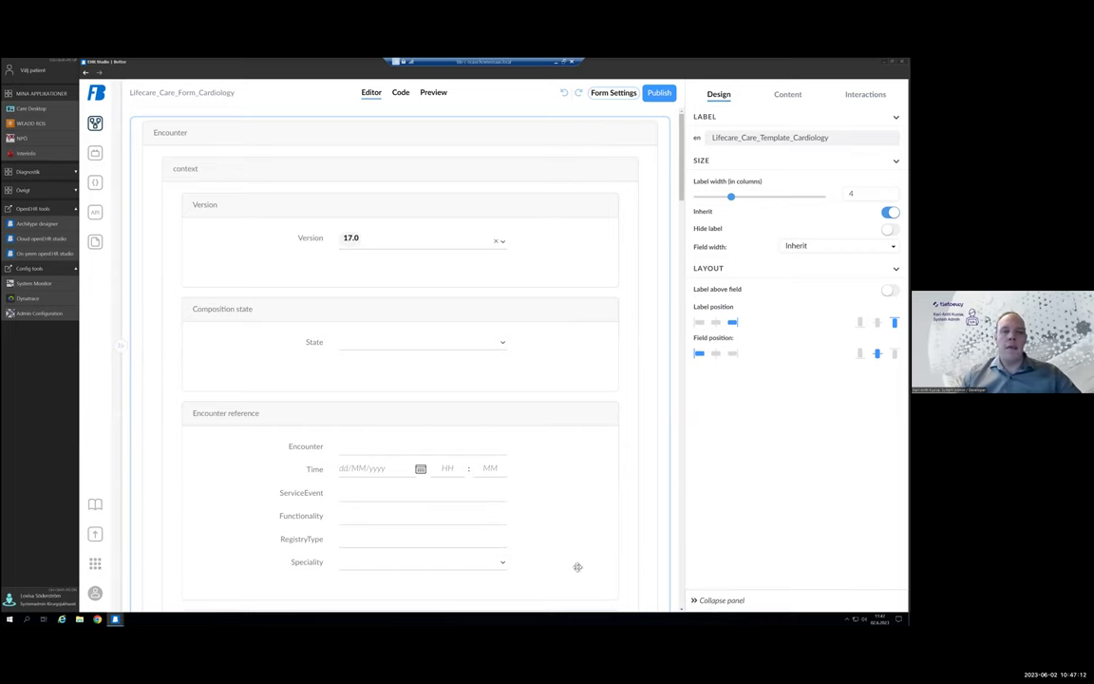
- Collapse the design panel and template outline, then zoom the form editor in one step
left_click(721, 600)
left_click(112, 316)
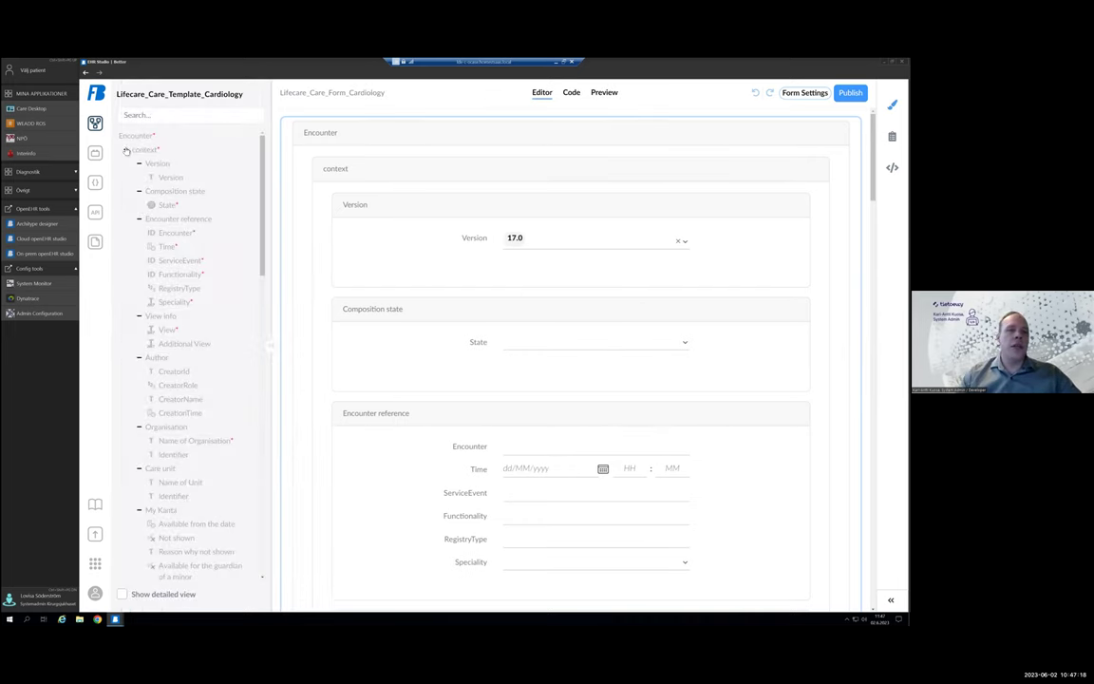
left_click(125, 150)
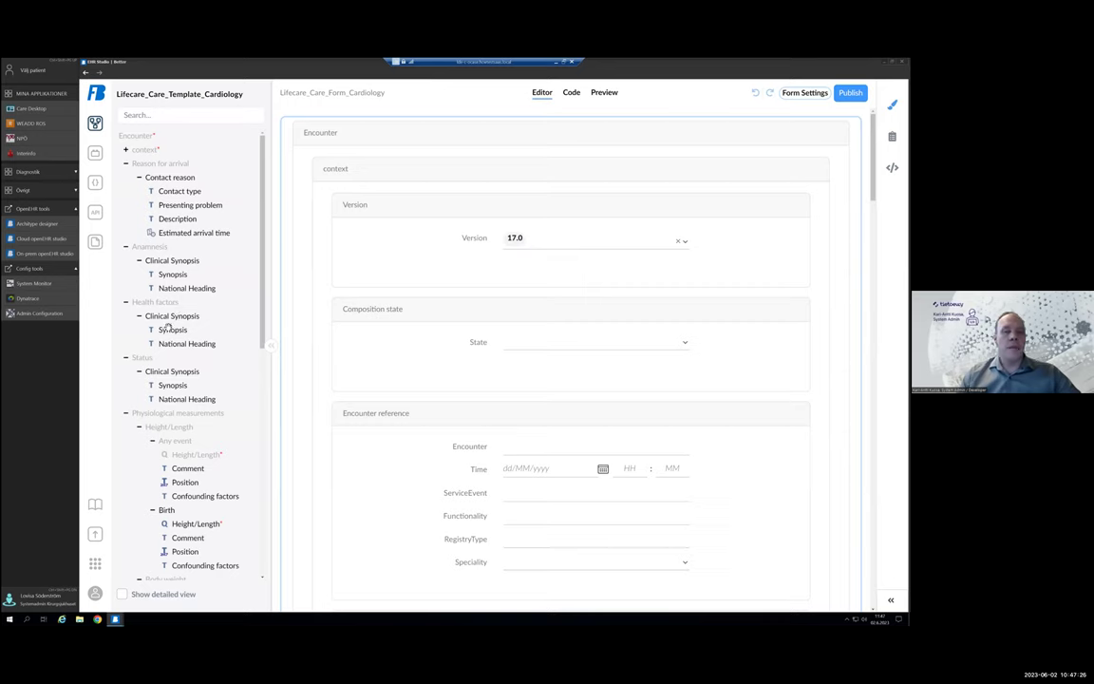
left_click(272, 346)
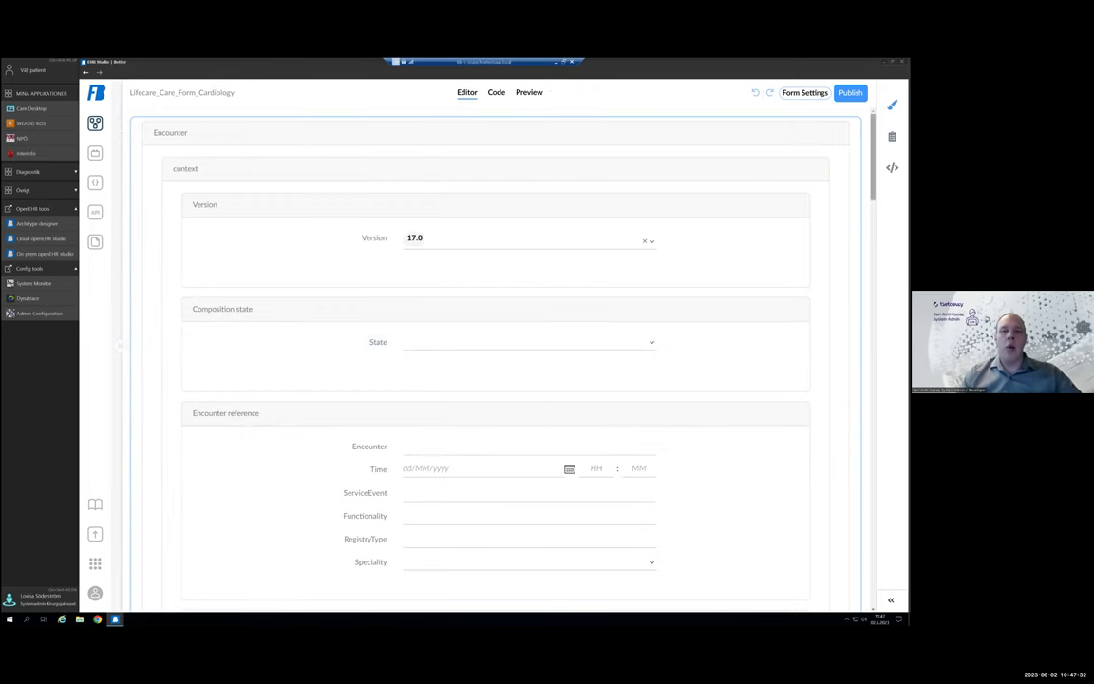
key("ctrl+plus")
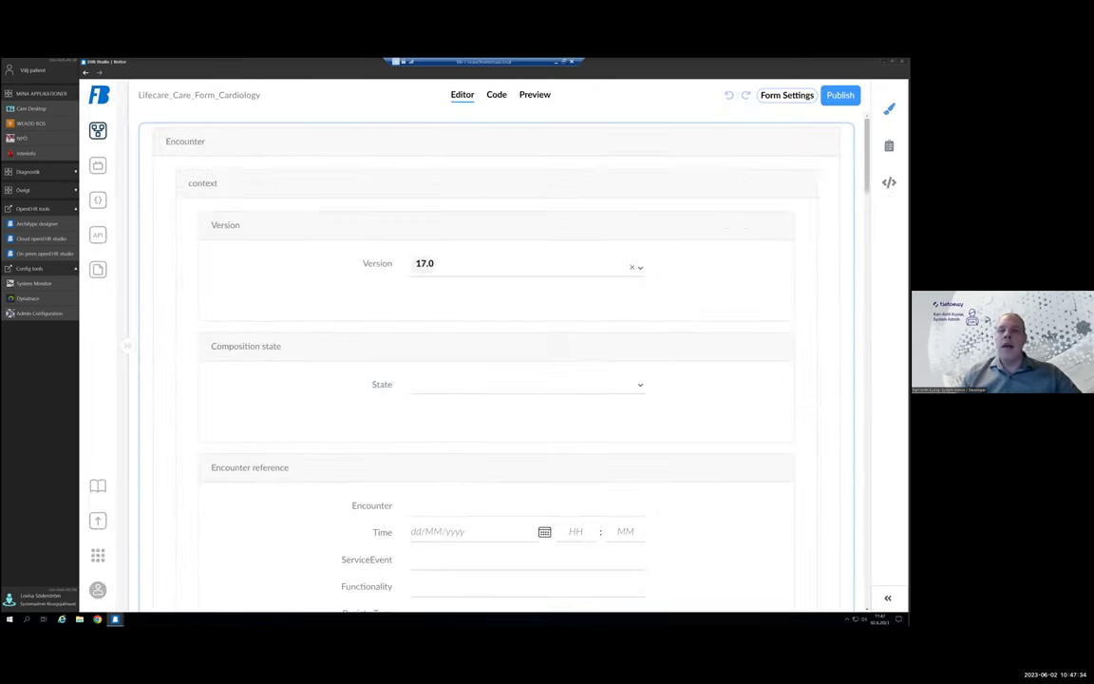
- Scroll to Physiological measurements and select the Body mass index (BMI) container
scroll(496, 361, "down", 15)
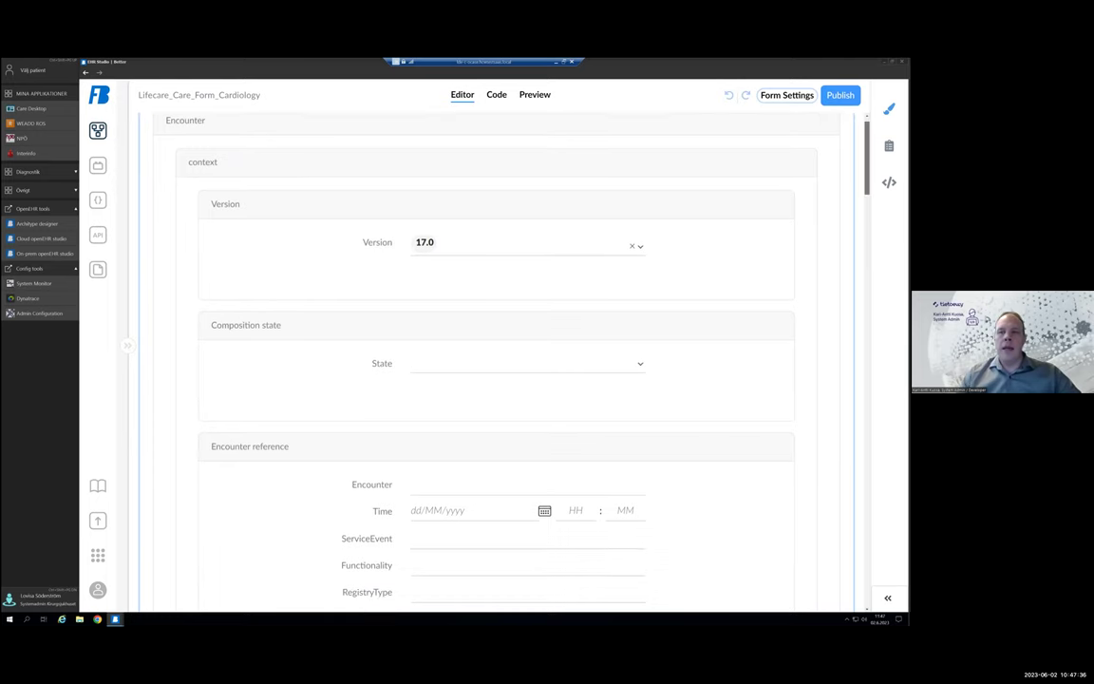
scroll(496, 361, "down", 10)
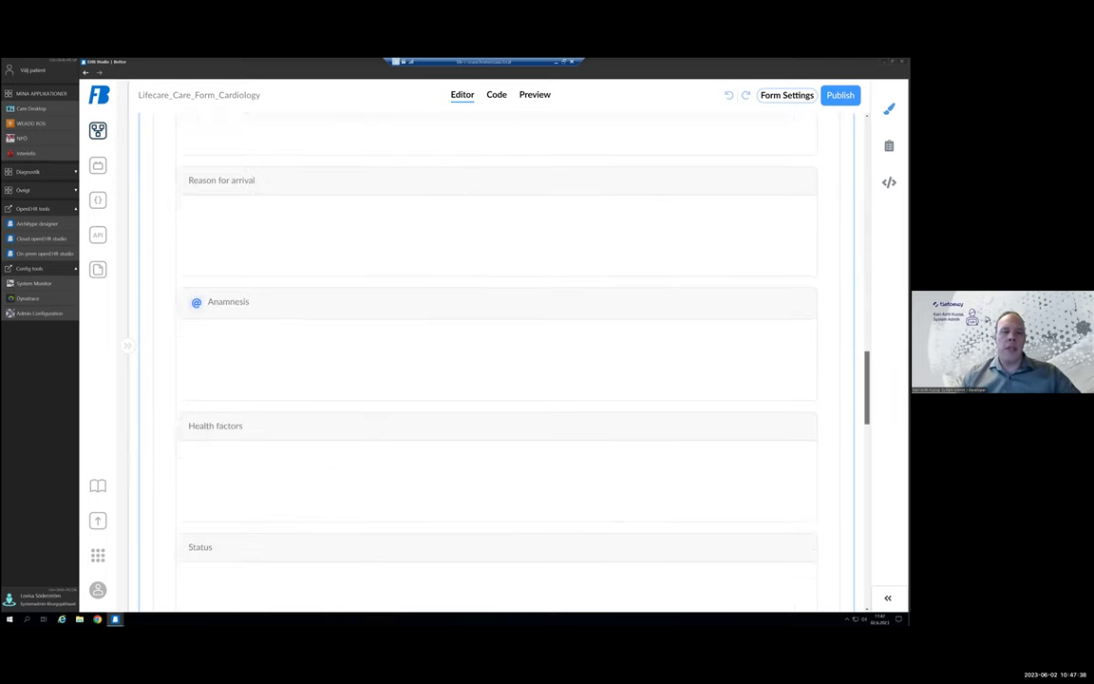
scroll(244, 160, "down", 3)
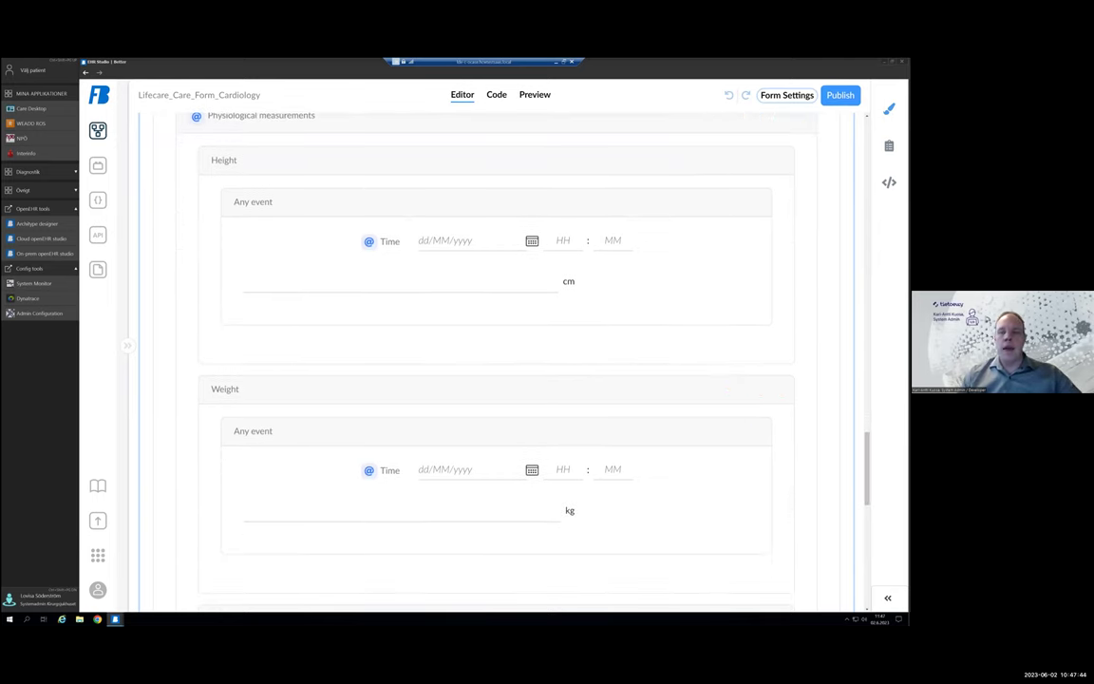
left_click(469, 510)
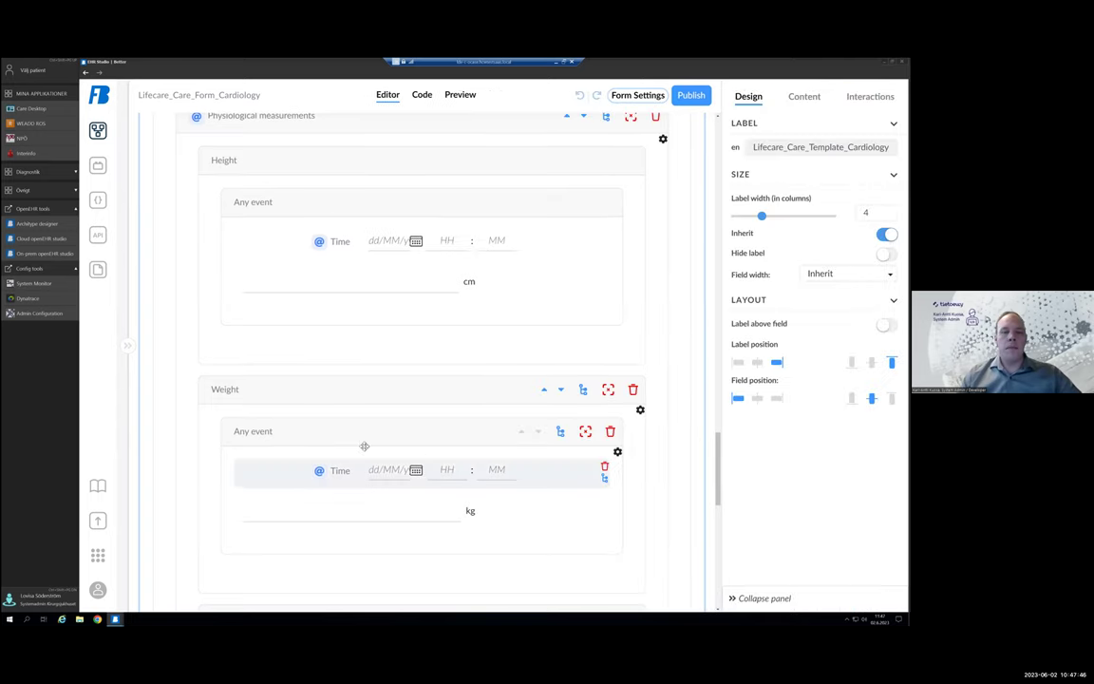
scroll(364, 444, "down", 3)
scroll(314, 456, "down", 3)
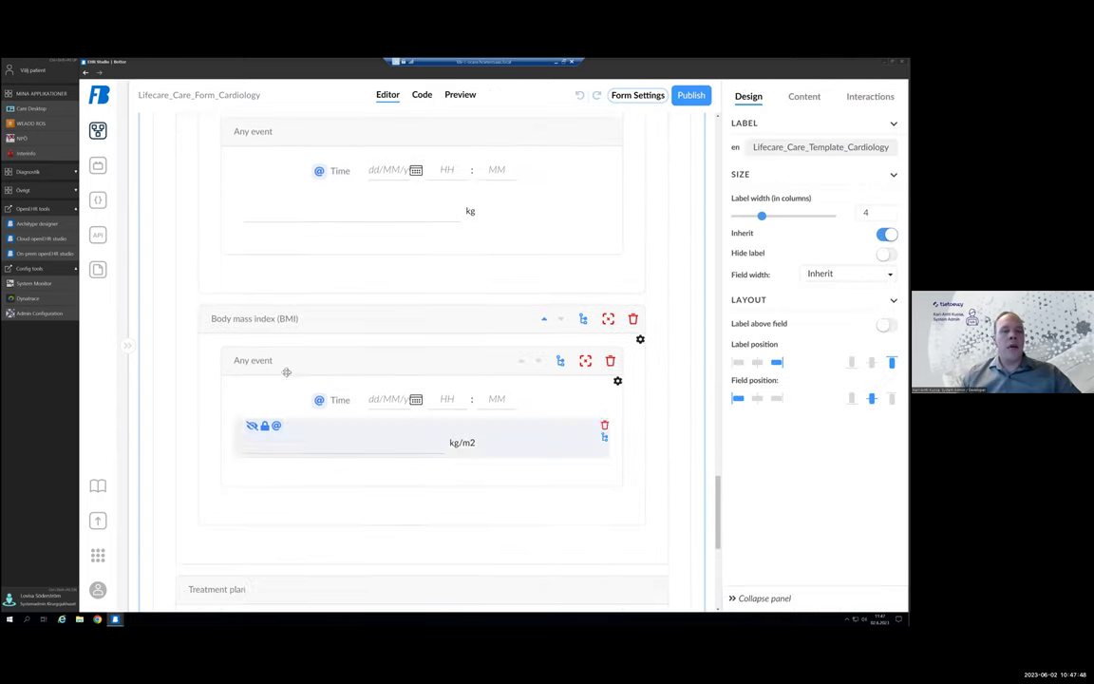
left_click(269, 325)
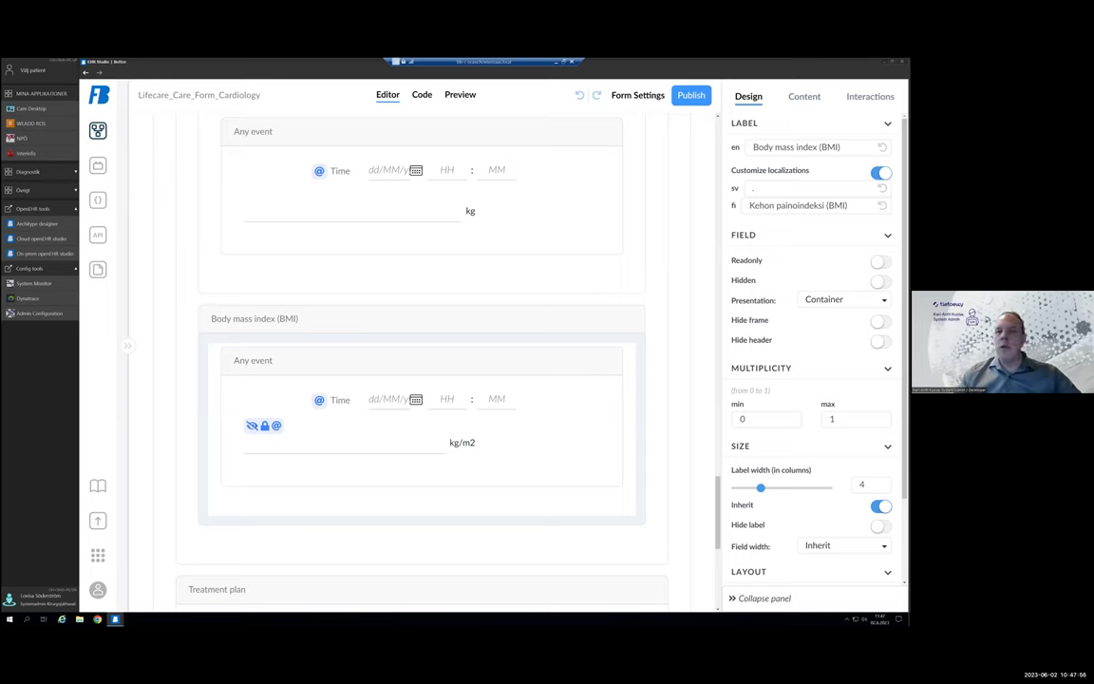
- Give the BMI section the Swedish label 'Kroppsmasseindex (BMI)' and turn off Hidden on its value field
left_click(752, 188)
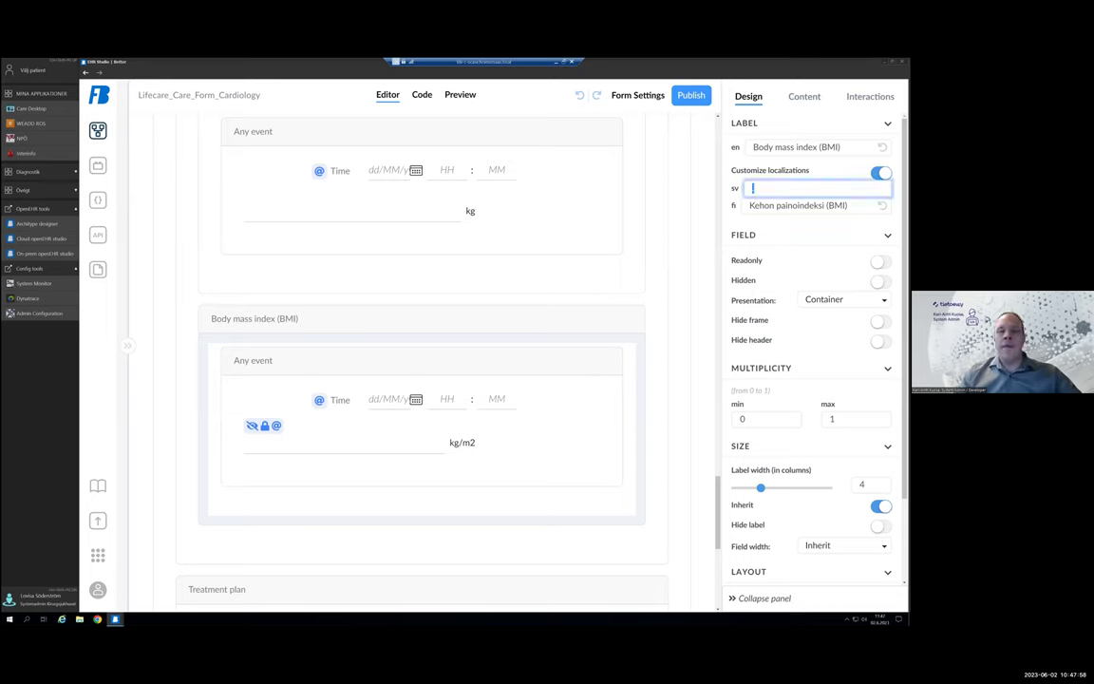
type("Kroppsmasseindex (BMI)")
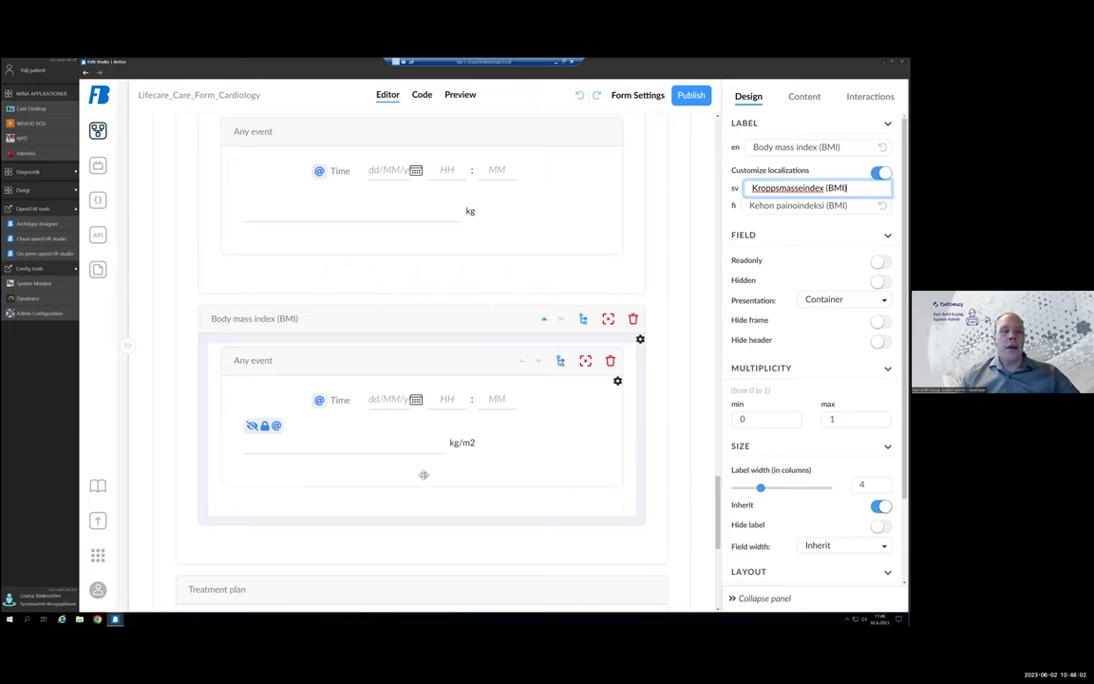
left_click(399, 450)
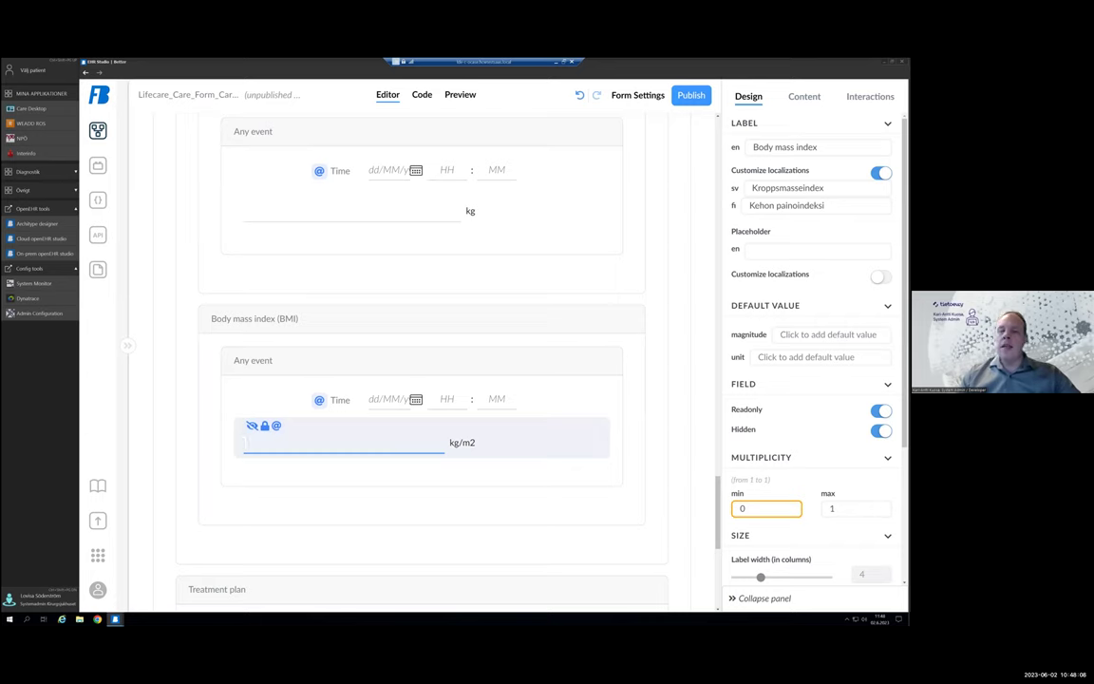
left_click(882, 430)
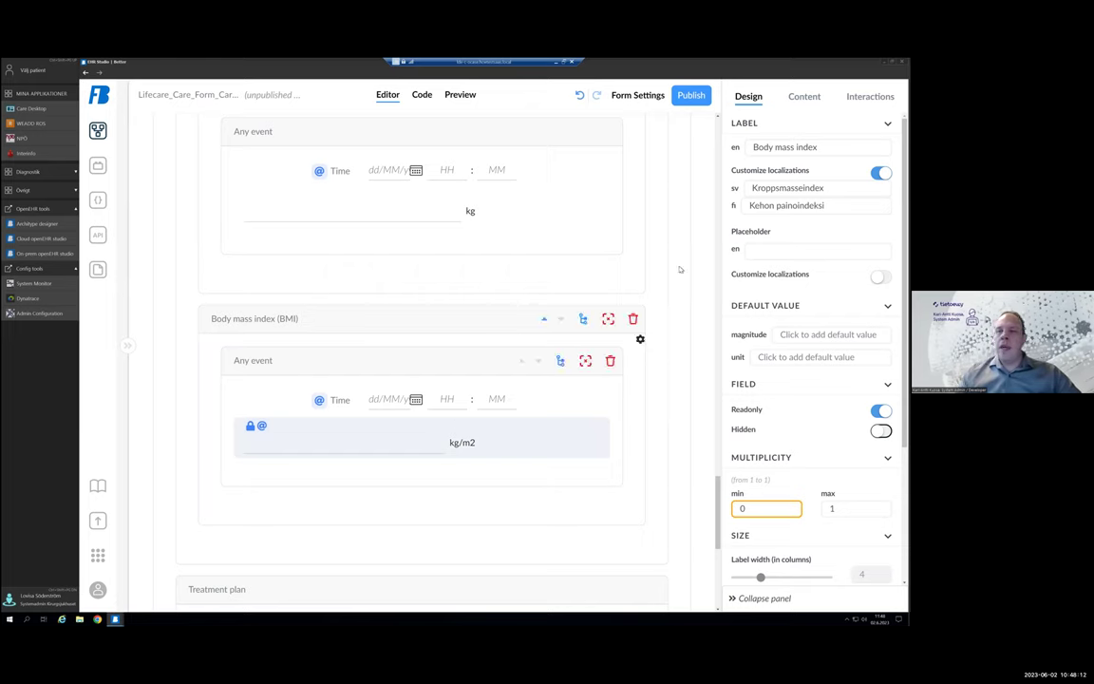
left_click(870, 96)
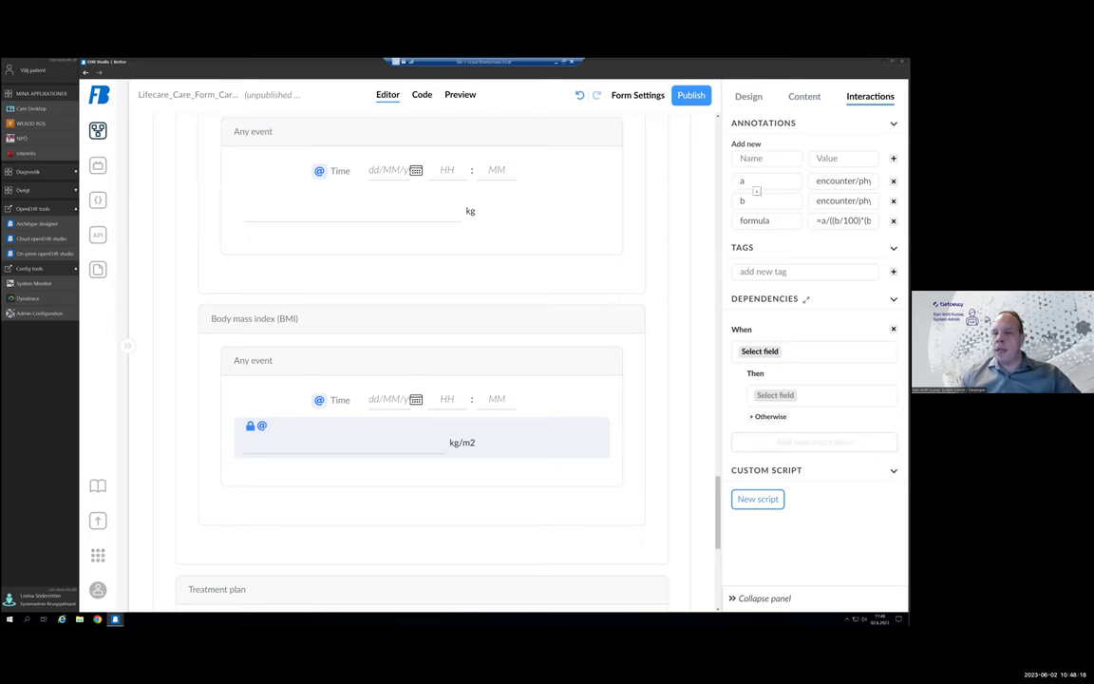
- Complete annotation b's path with height_length and finish the BMI formula as =a/((b/100)*(b/100))
left_click(843, 180)
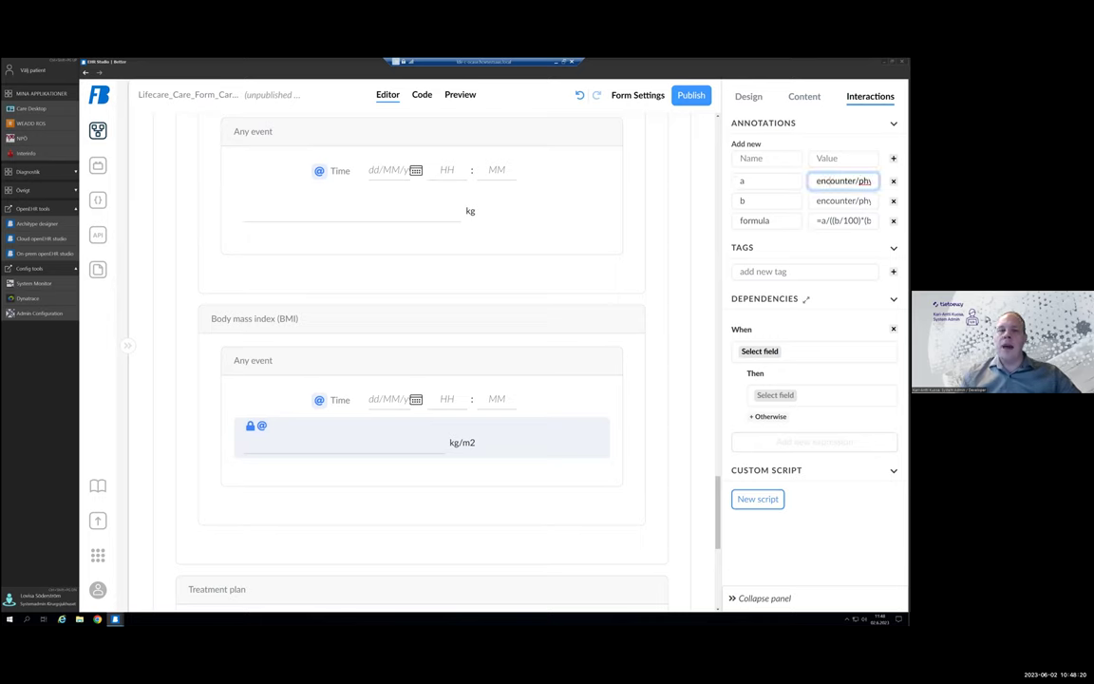
key("ctrl+a")
key("End")
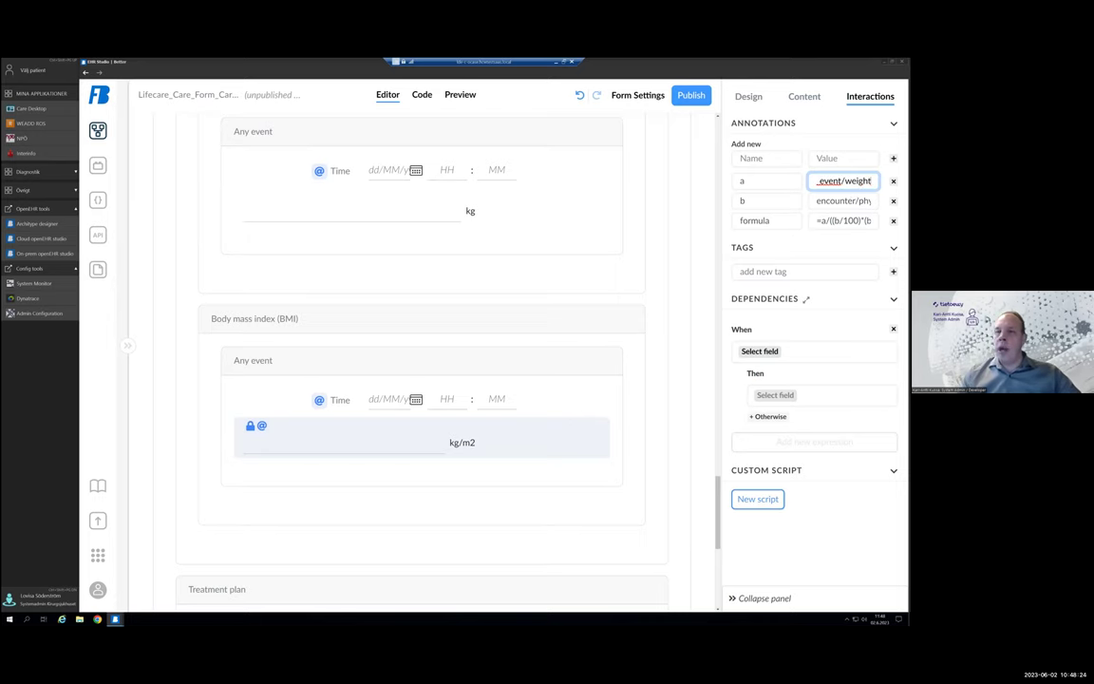
left_click(843, 200)
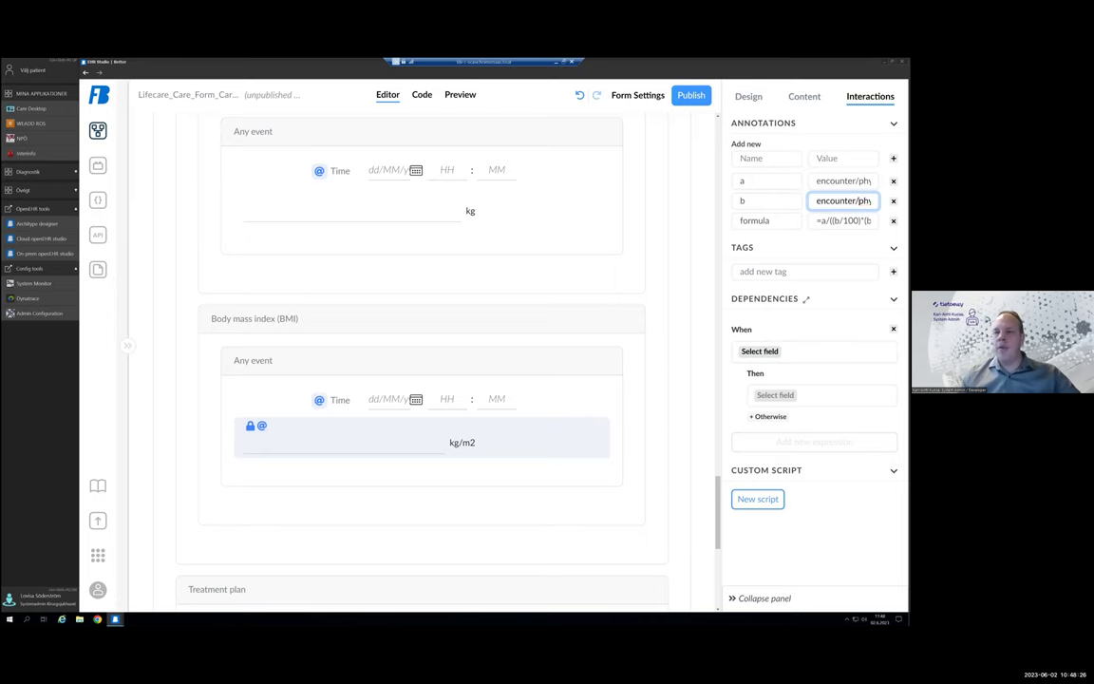
key("ctrl+a")
key("End")
type("ngth")
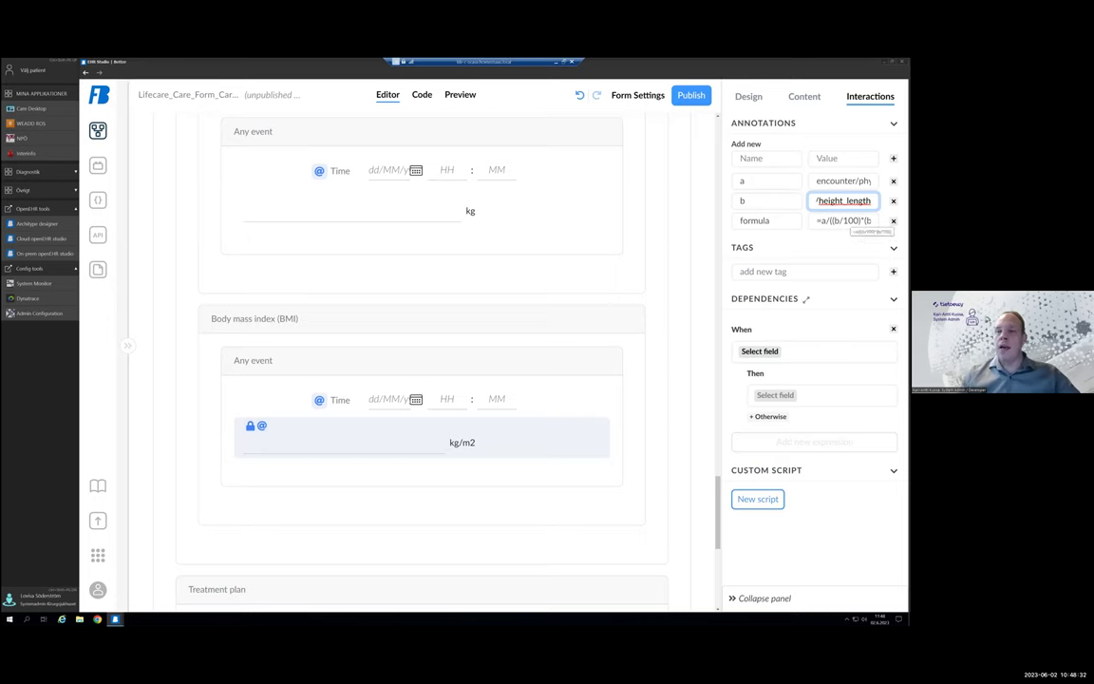
left_click(843, 220)
type("/10")
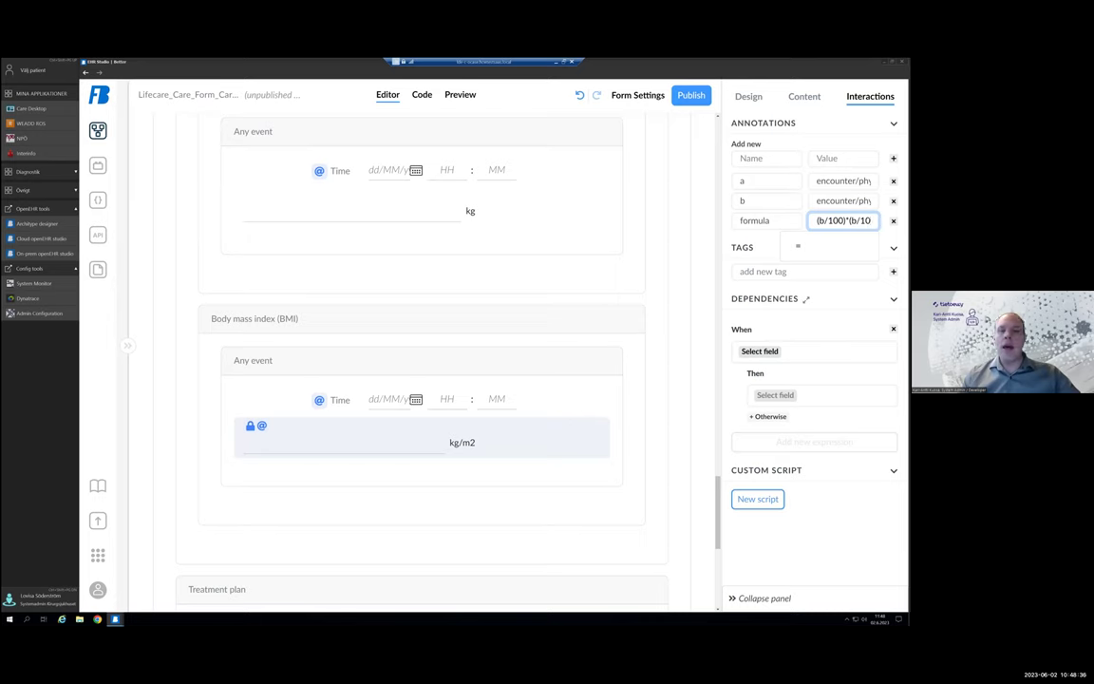
type("0))")
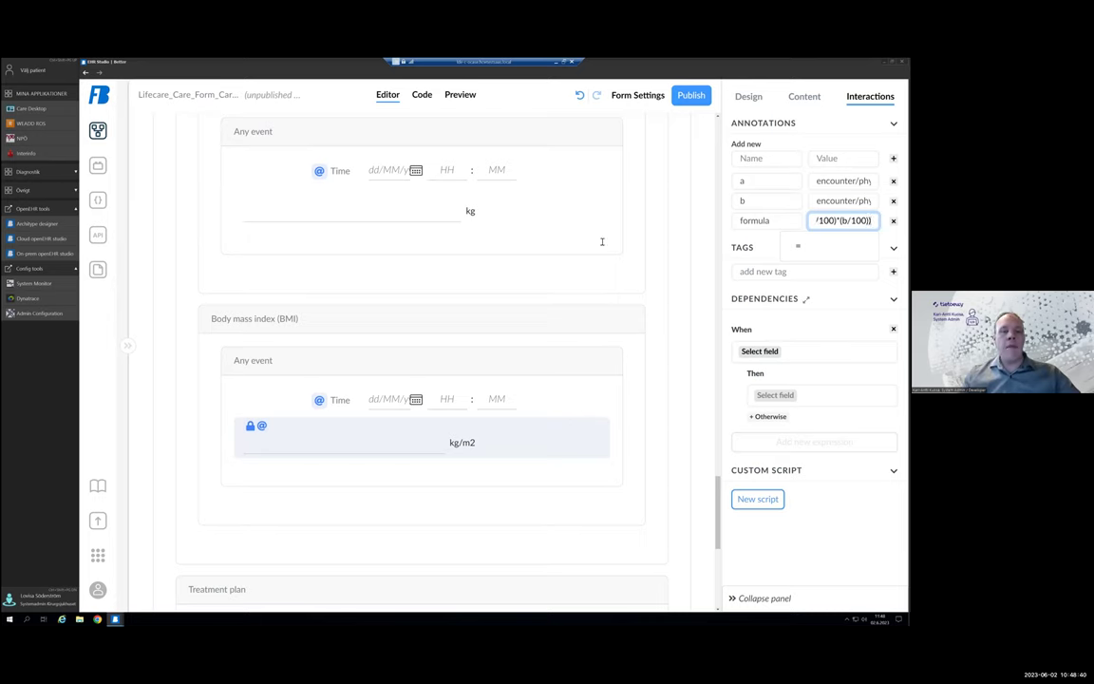
left_click(316, 329)
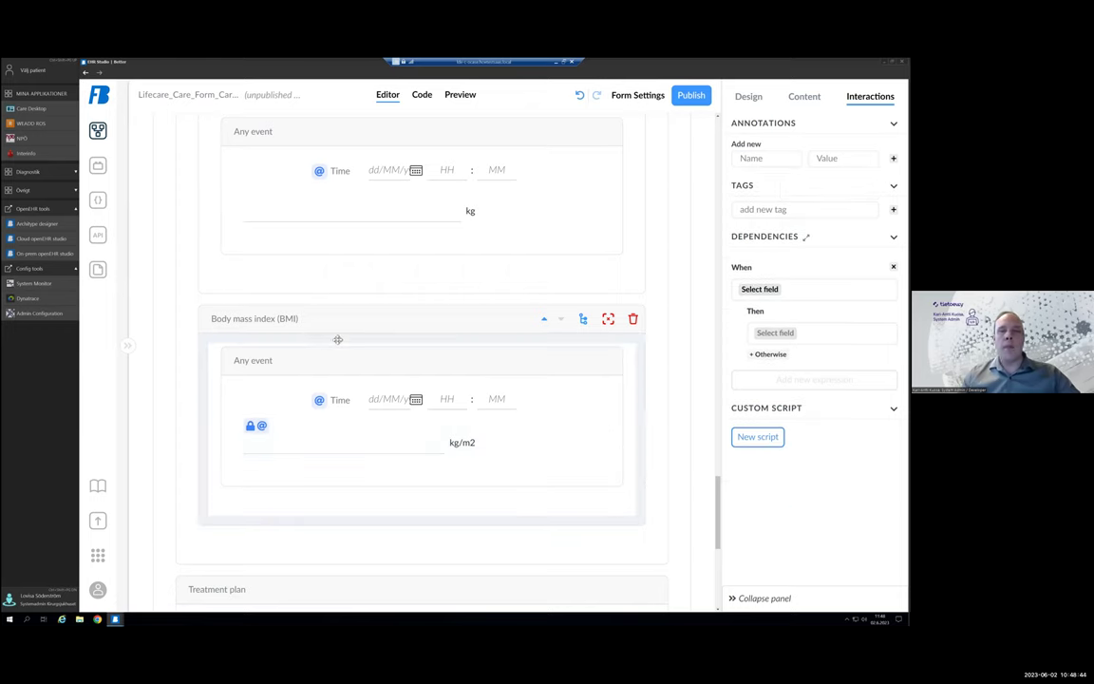
- Publish Lifecare_Care_Form_Cardiology, accepting the automatic version 17.1.33
left_click(693, 98)
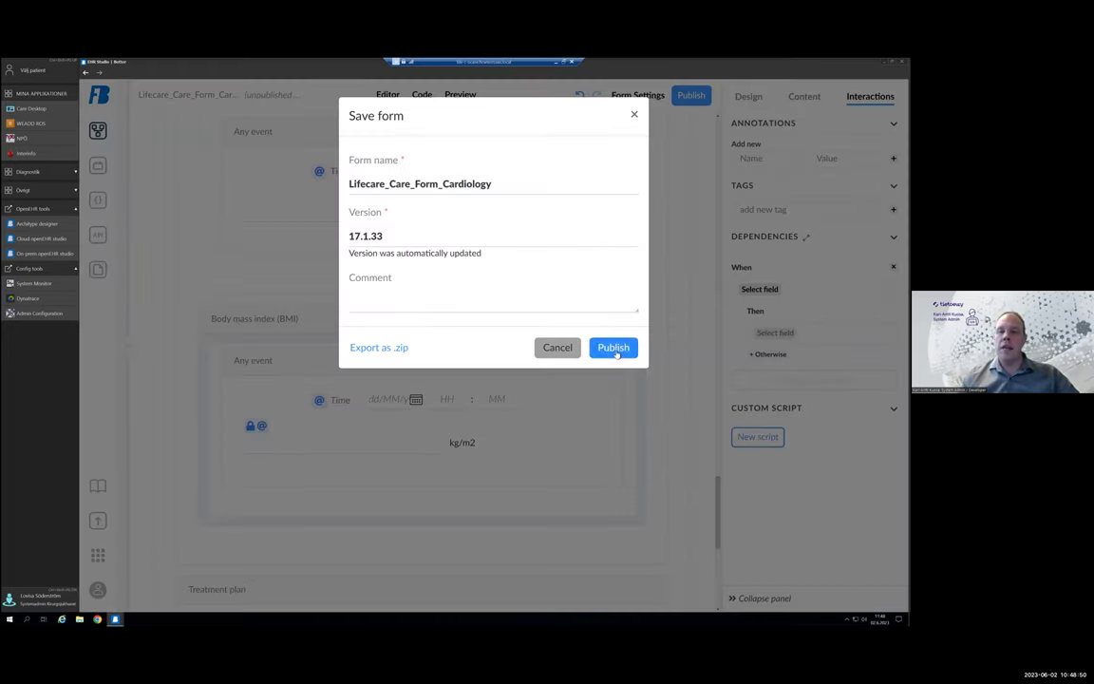
left_click(613, 348)
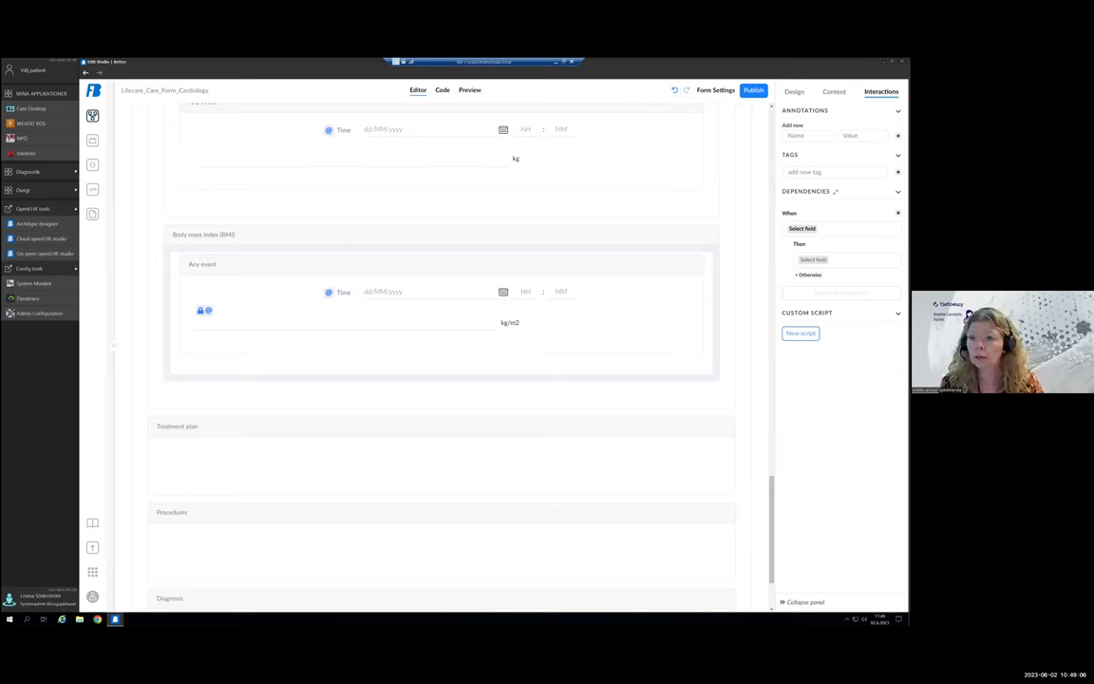
- Select the Anamnesis section to show its defaultforms annotation, and zoom the editor in
scroll(442, 361, "up", 5)
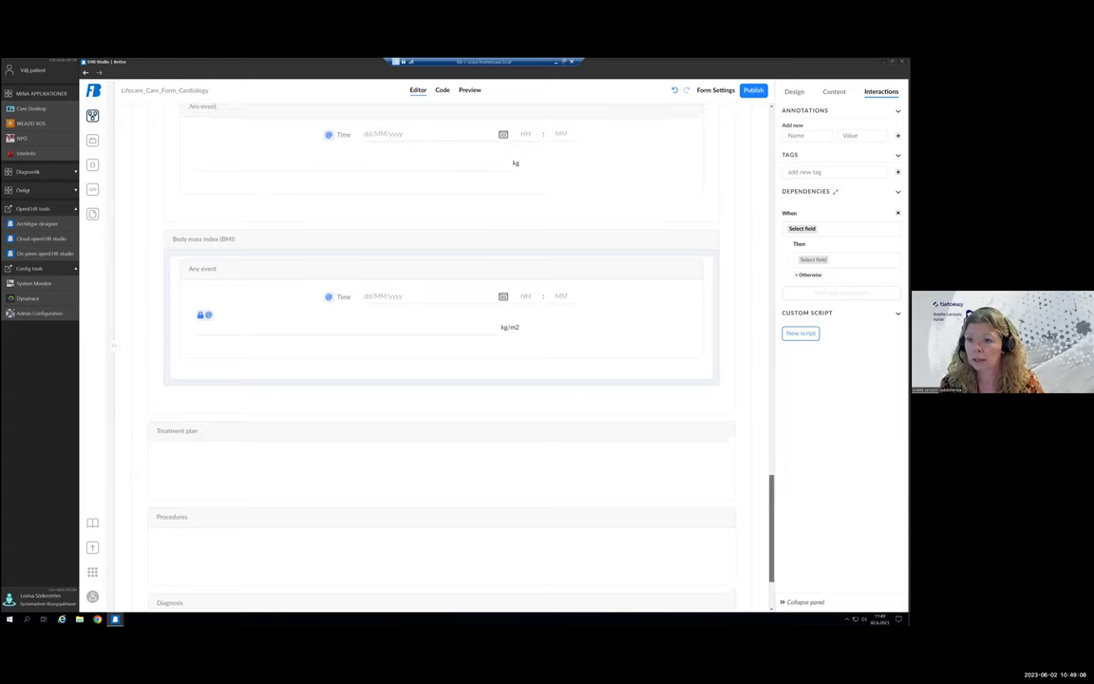
scroll(442, 360, "up", 10)
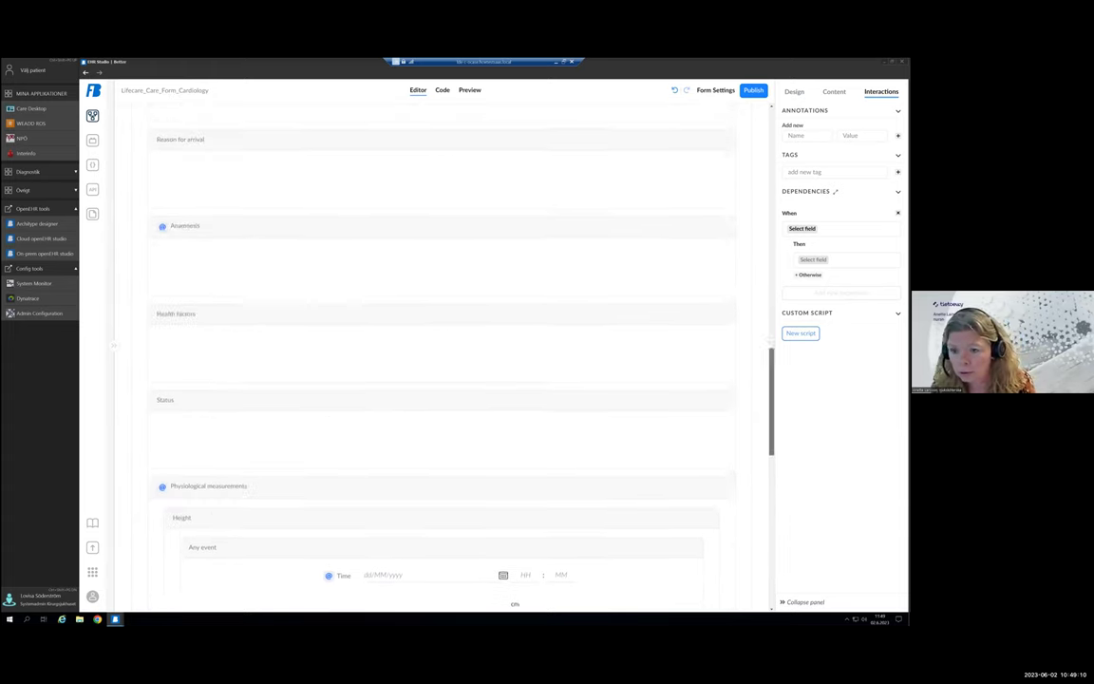
scroll(441, 361, "down", 2)
scroll(464, 353, "down", 2)
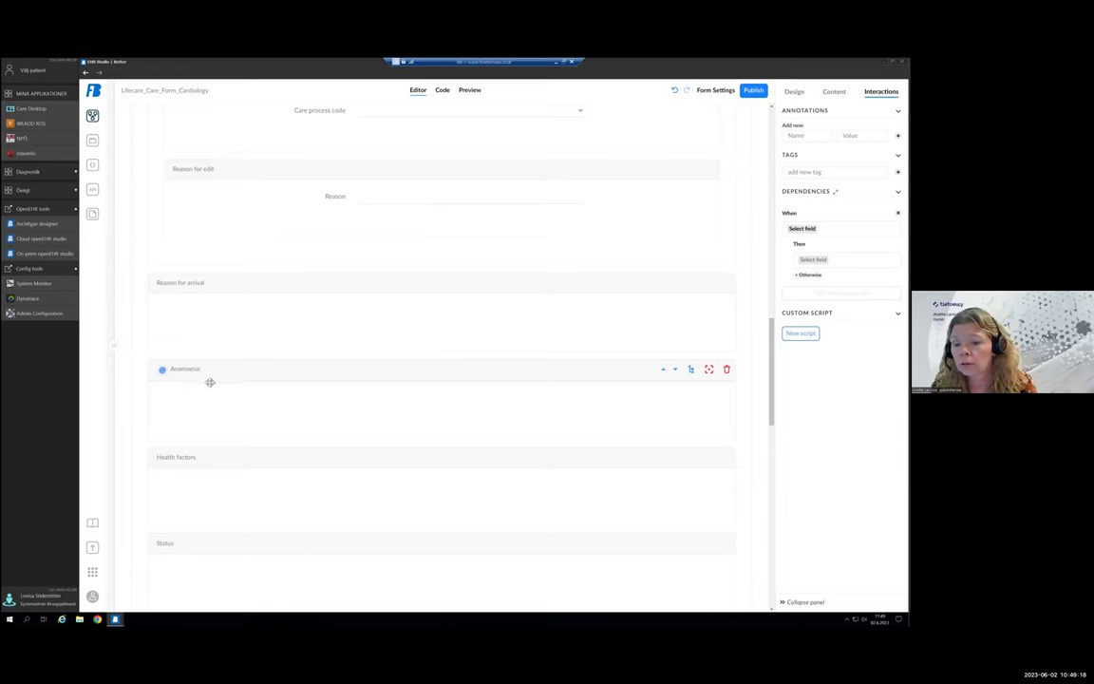
left_click(210, 380)
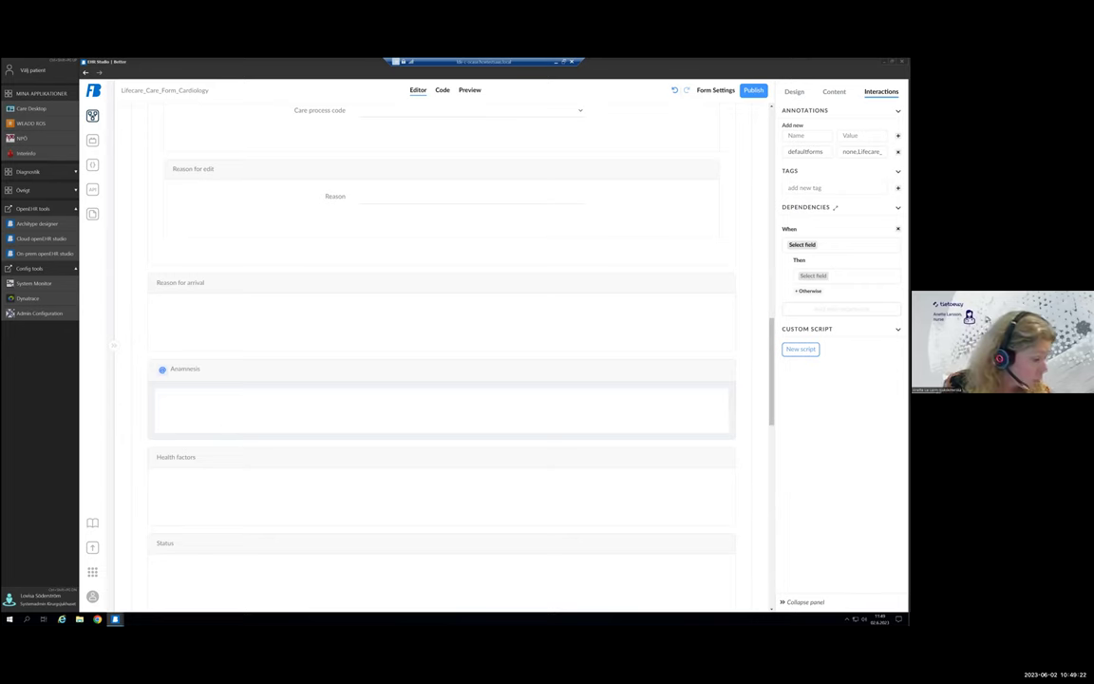
key("ctrl+plus")
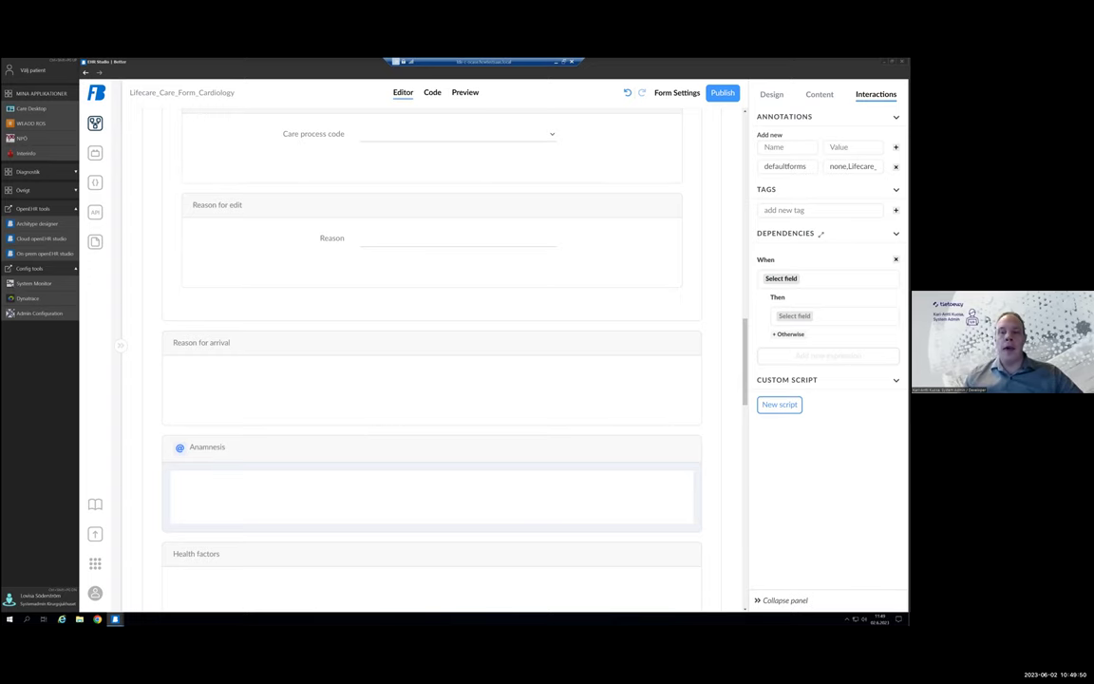
- Select the form name in the defaultforms annotation value and return to the Forms list
scroll(620, 413, "down", 1)
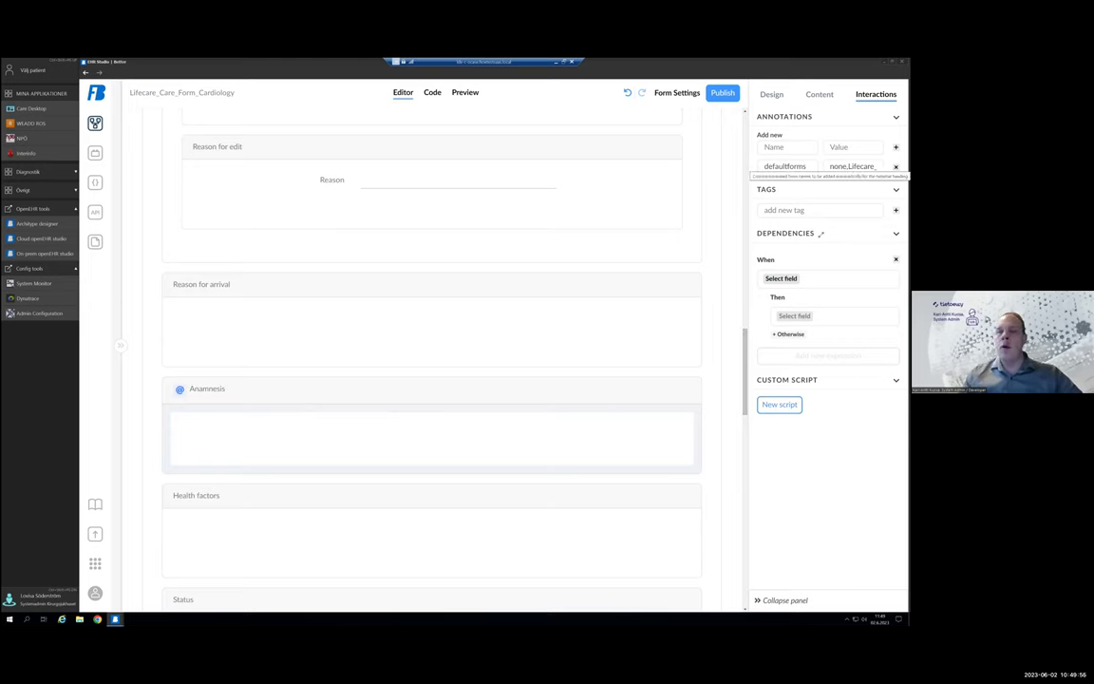
double_click(861, 166)
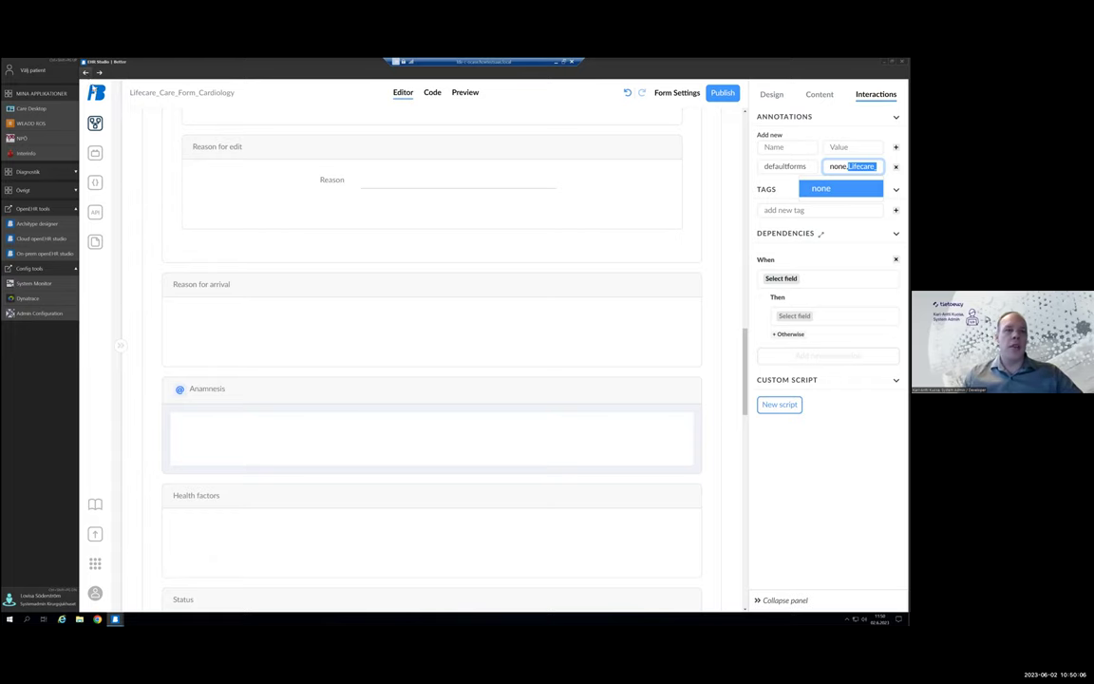
left_click(84, 72)
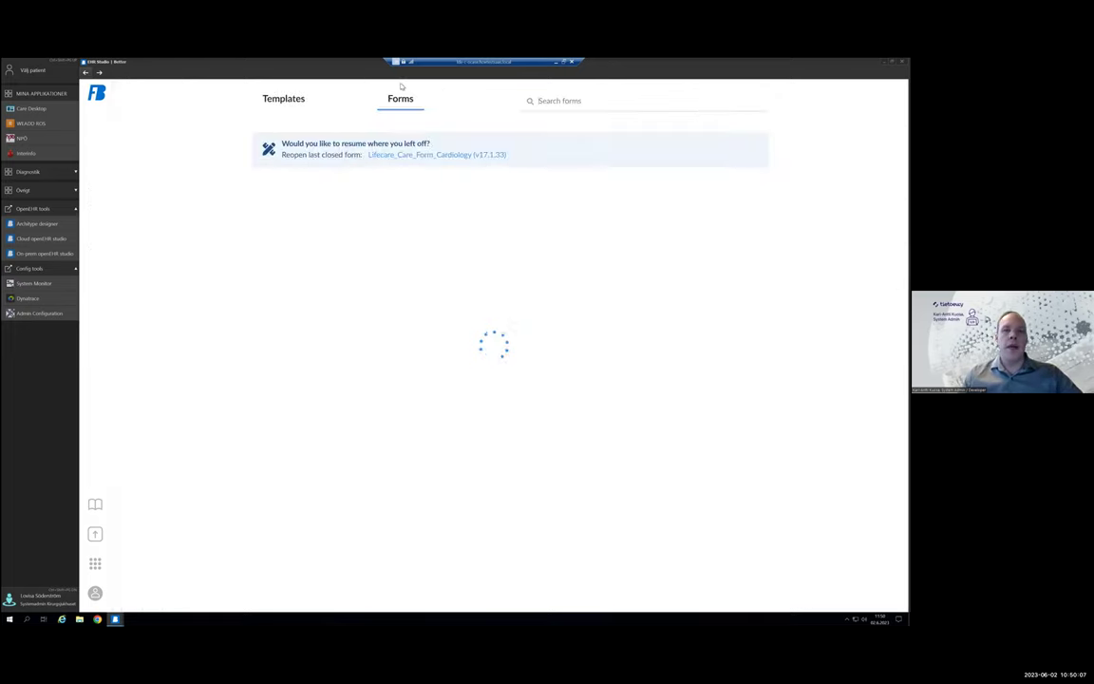
- Find the Lifecare_Care_Form_Dynamic_Cardiology_Anamnesis form by pasting its name into the search, then open it for editing
left_click(570, 101)
type("Lifecare_Care_Form_Dynamic_Cardiology_Anamnesis")
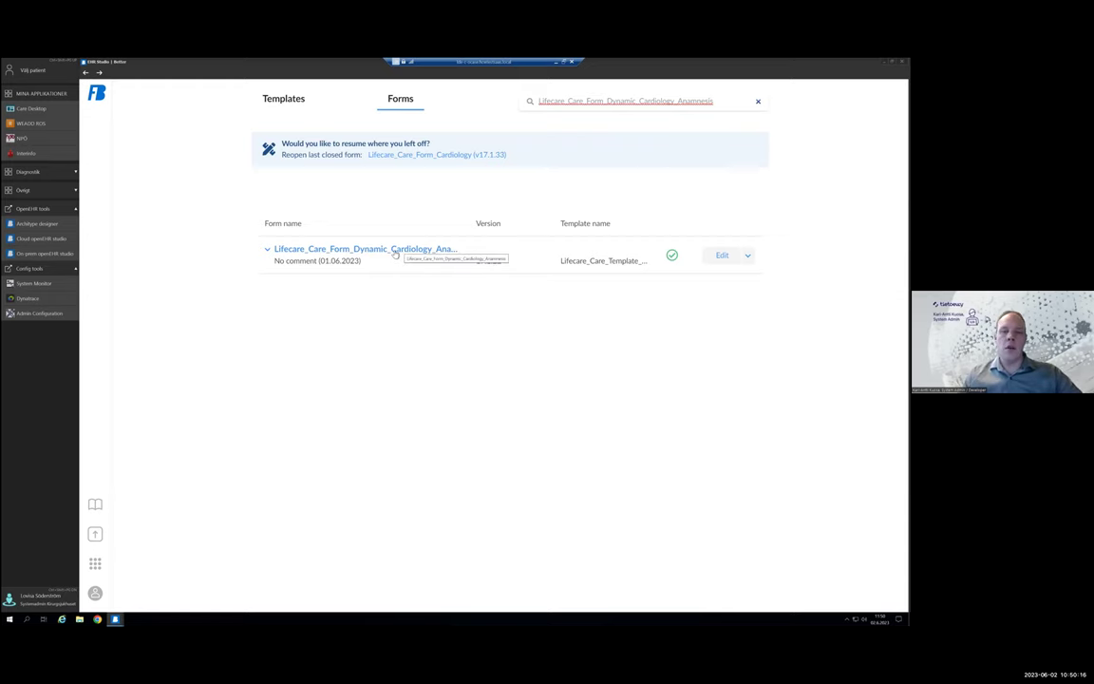
left_click(395, 250)
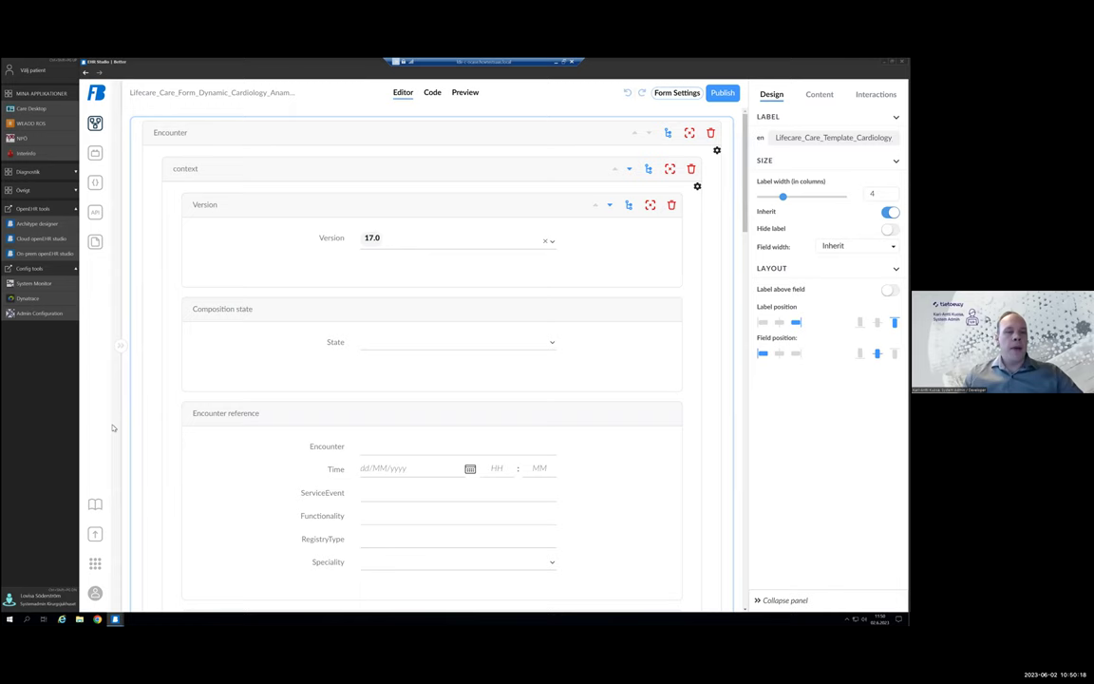
- Expand the form's structure tree with context collapsed to check for Type of Arrhythmias, then go to Archetype Designer
left_click(119, 344)
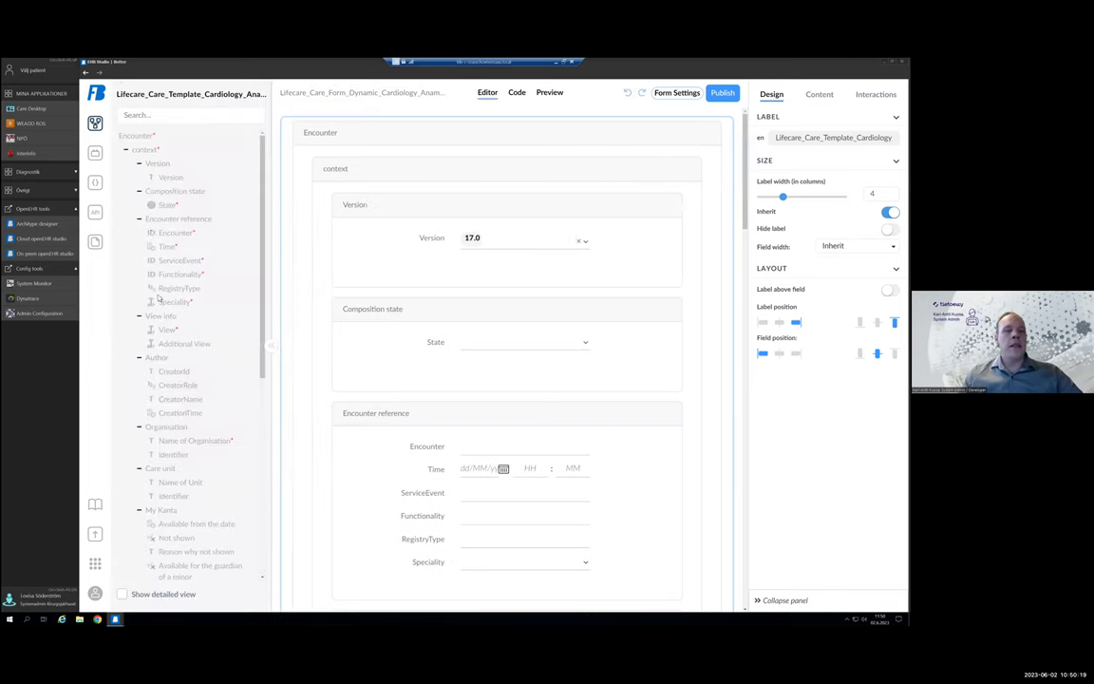
left_click(125, 152)
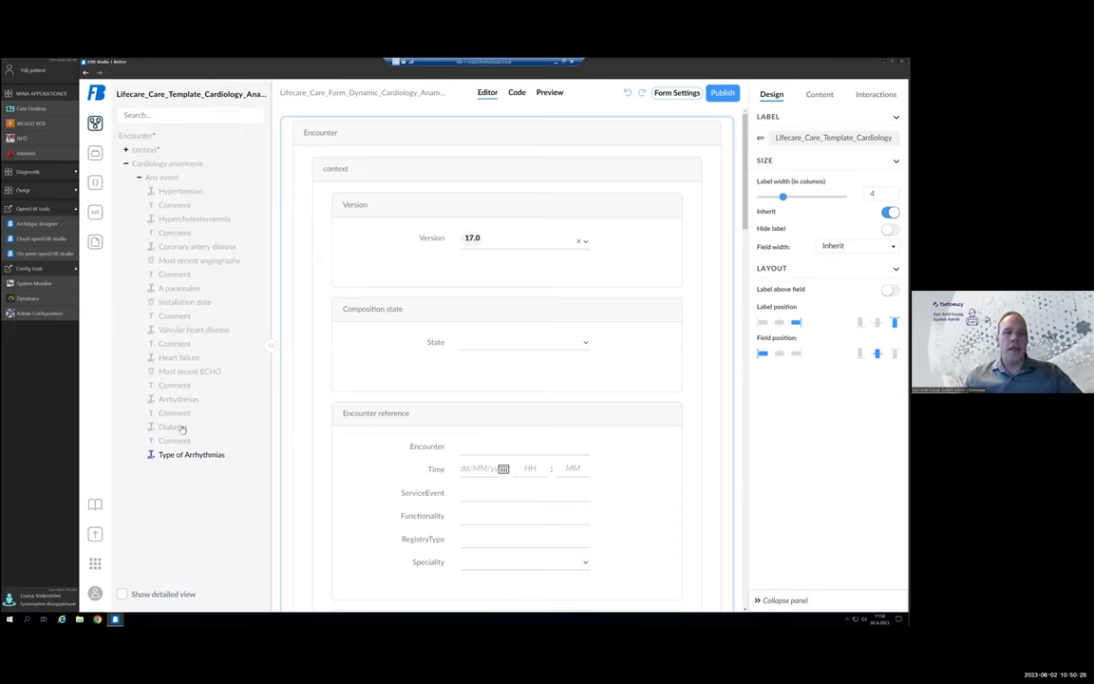
left_click(55, 225)
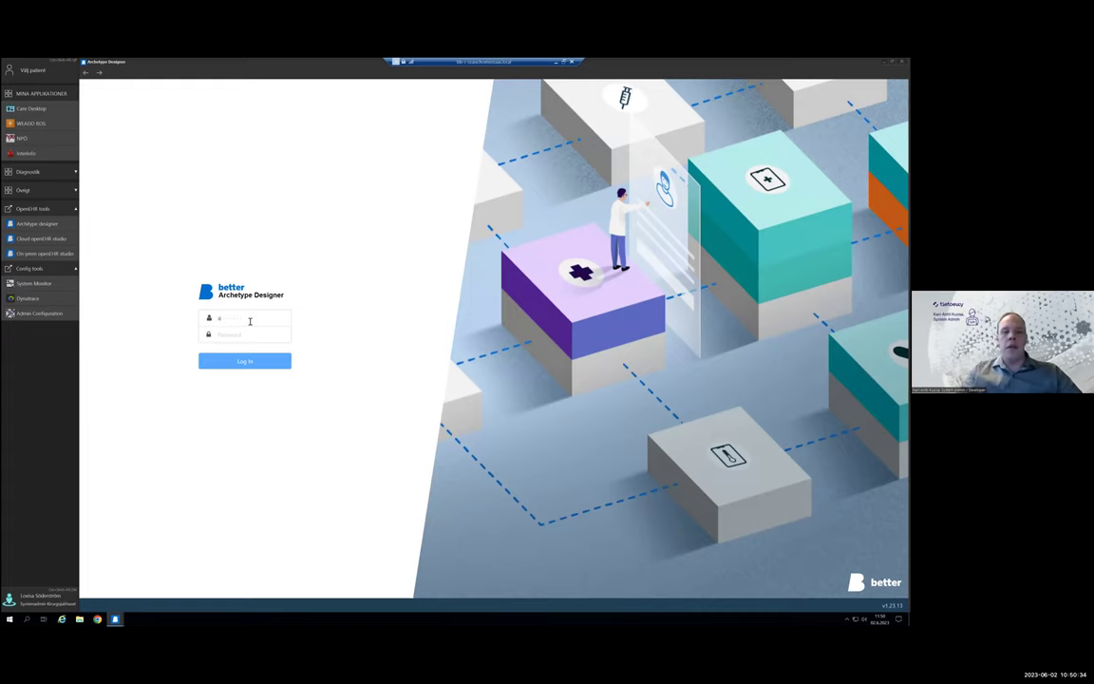
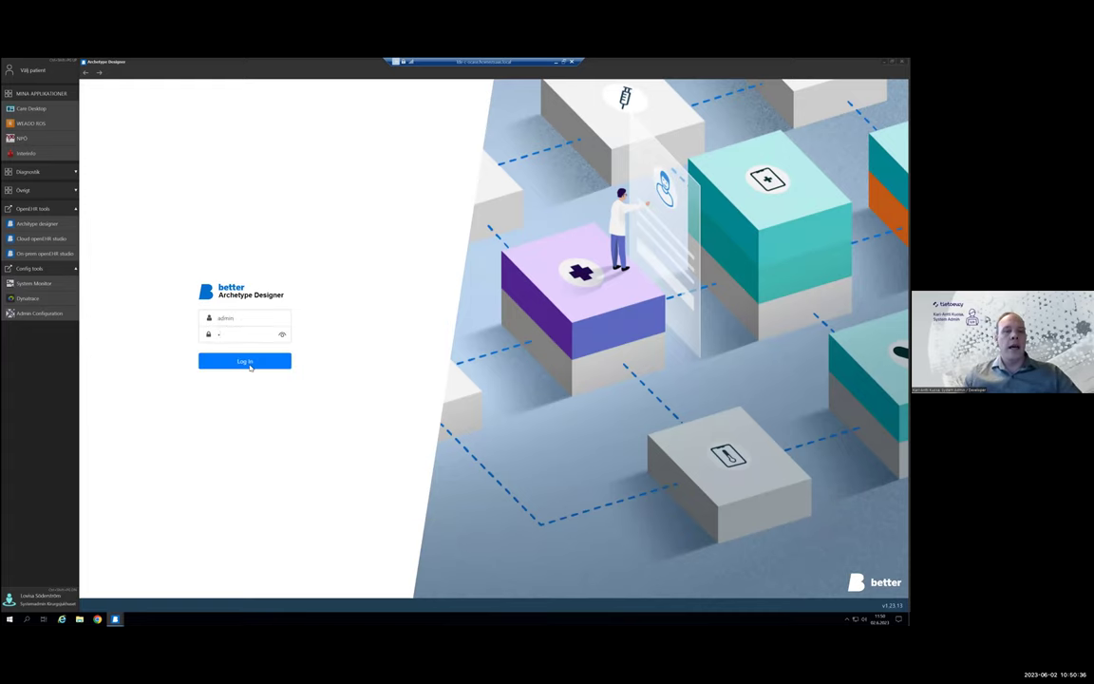
- Sign in to Archetype Designer, logging in a second time, and open the Östergötland Demonstration repository
left_click(269, 364)
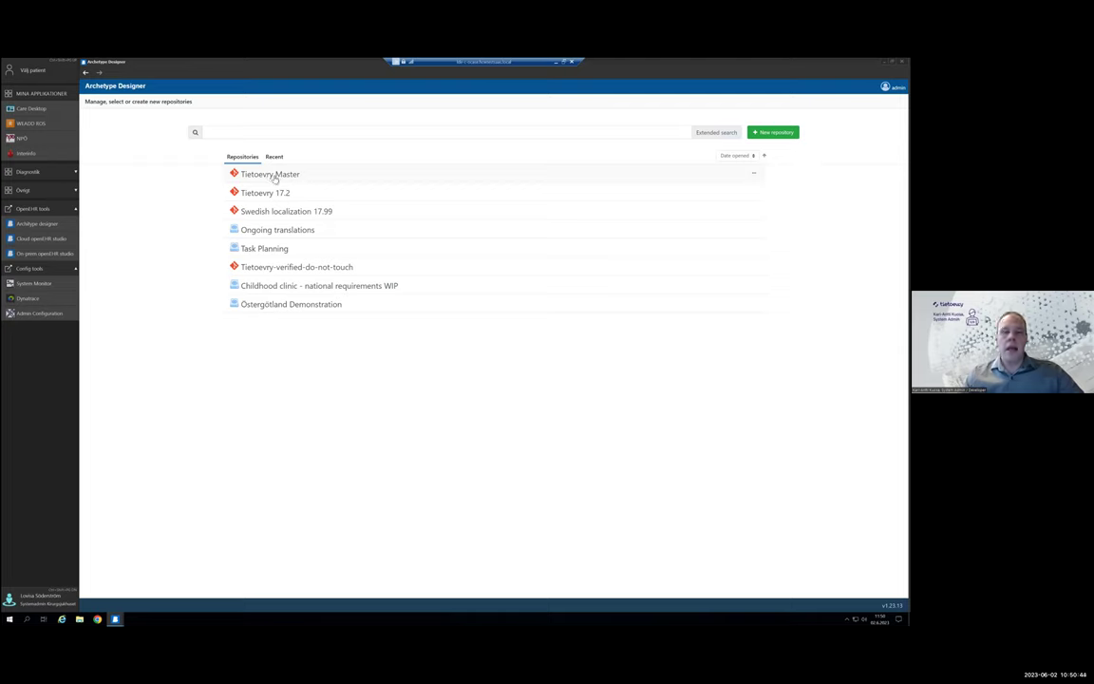
left_click(289, 233)
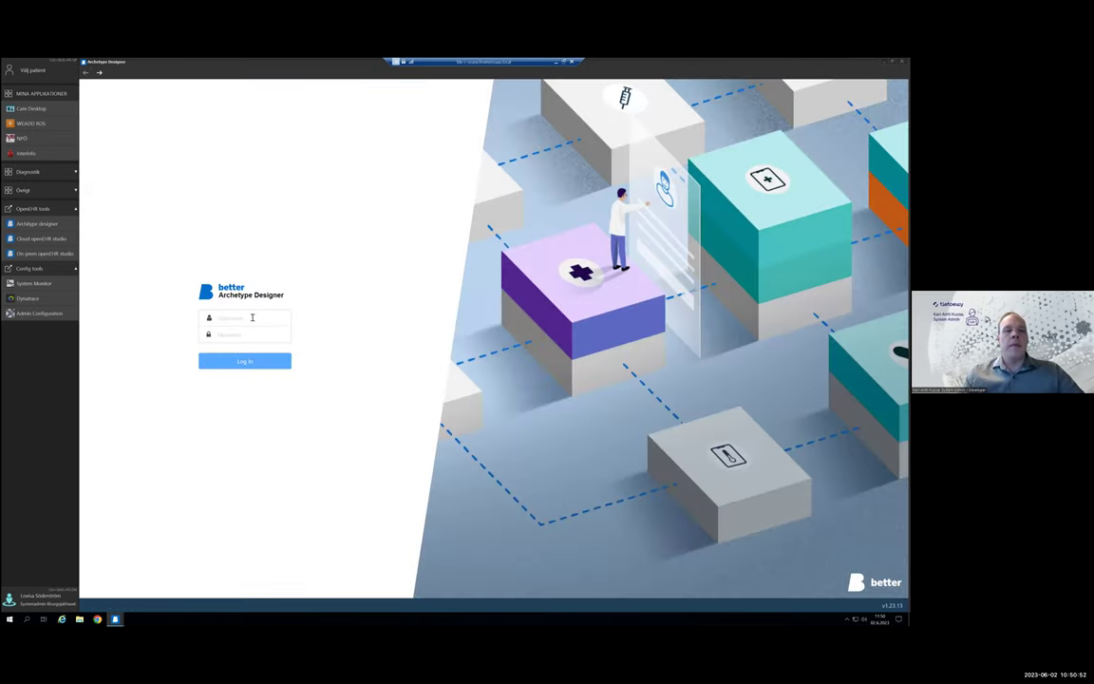
left_click(245, 360)
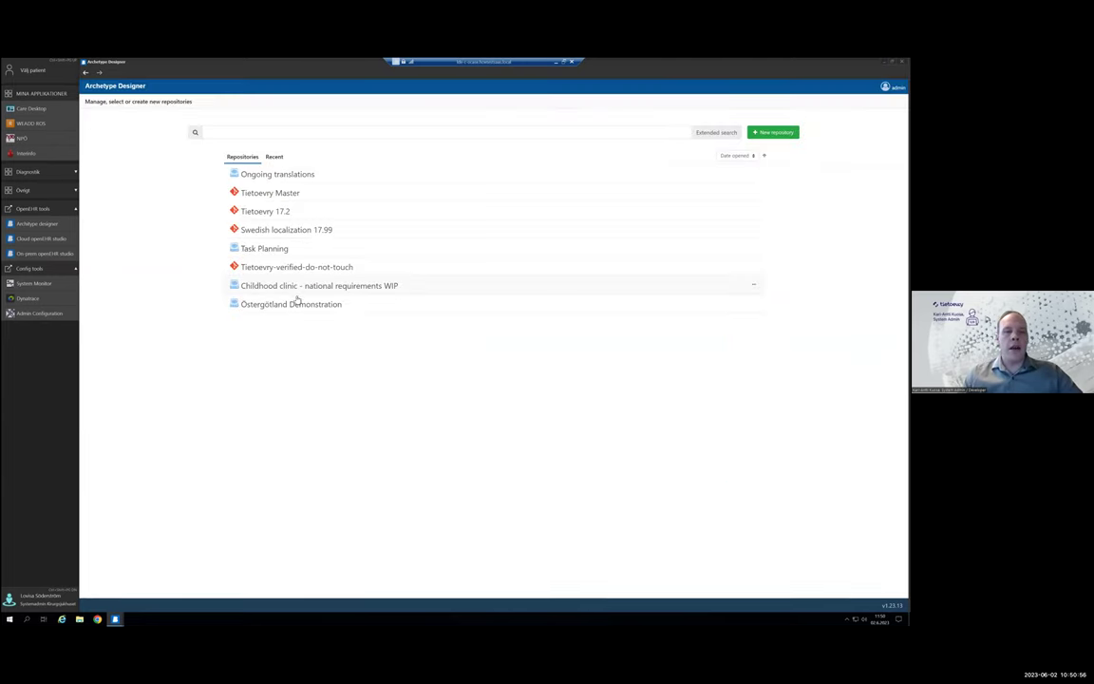
left_click(294, 304)
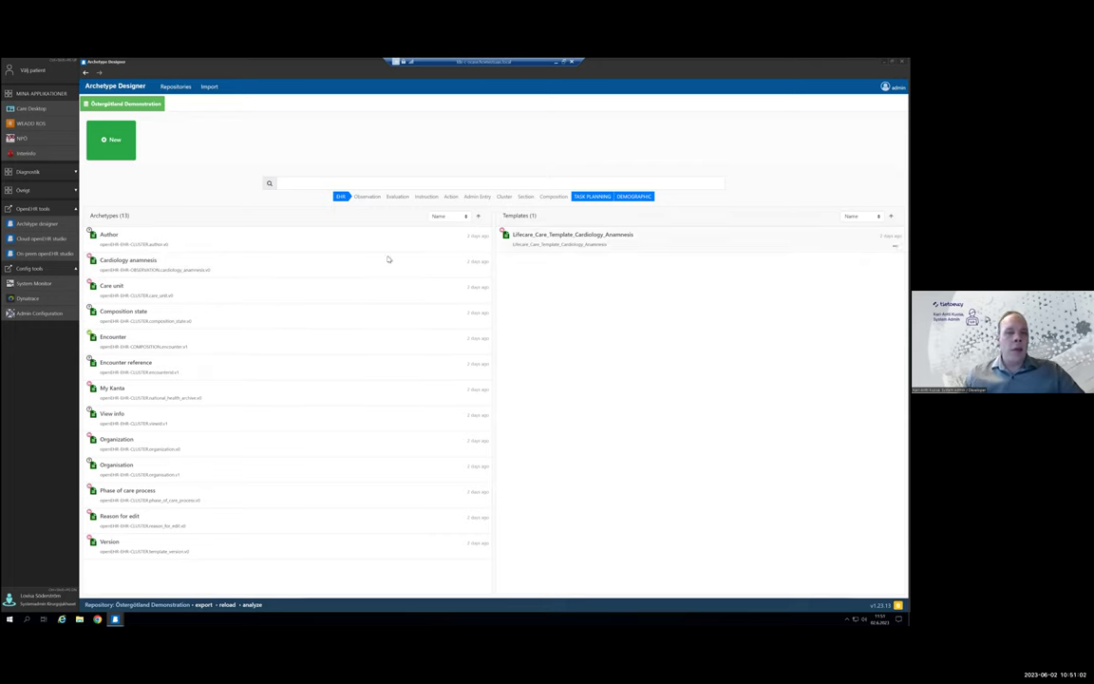
- Check the Type of Arrhythmias coded-text element in the Cardiology anamnesis archetype
left_click(164, 268)
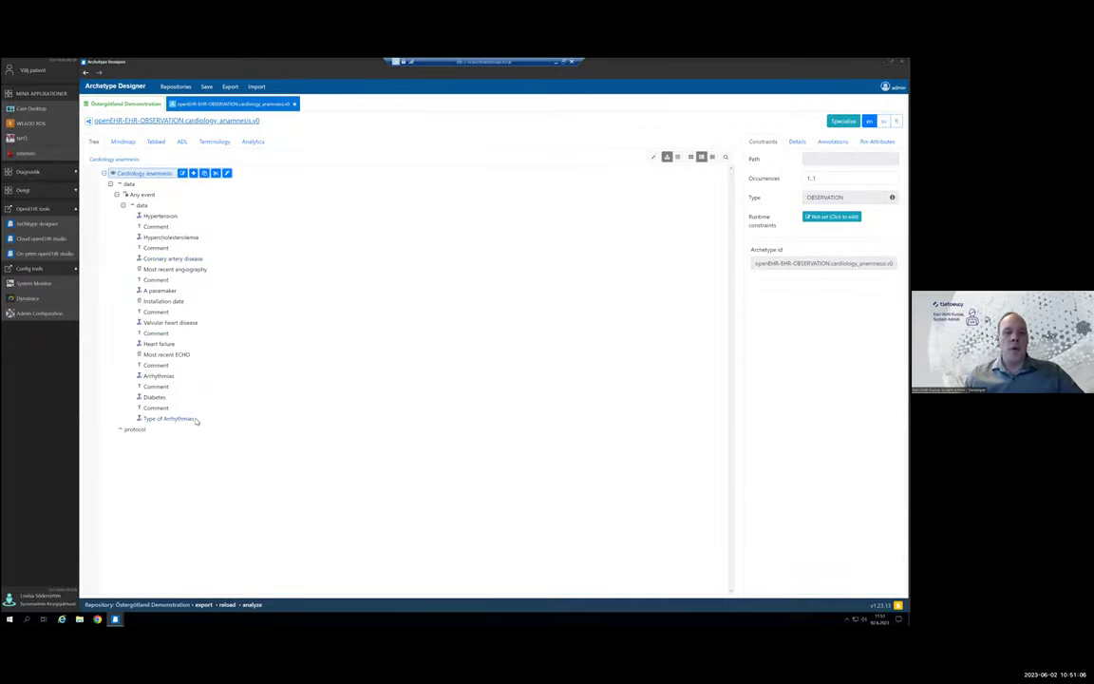
left_click(188, 419)
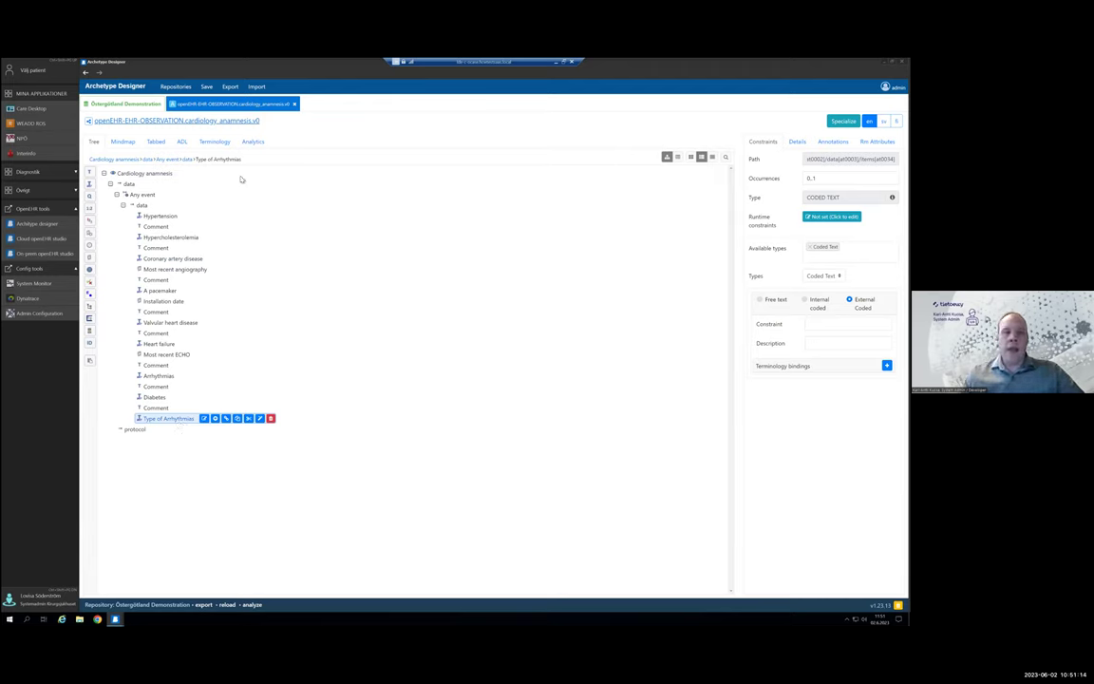
left_click(133, 107)
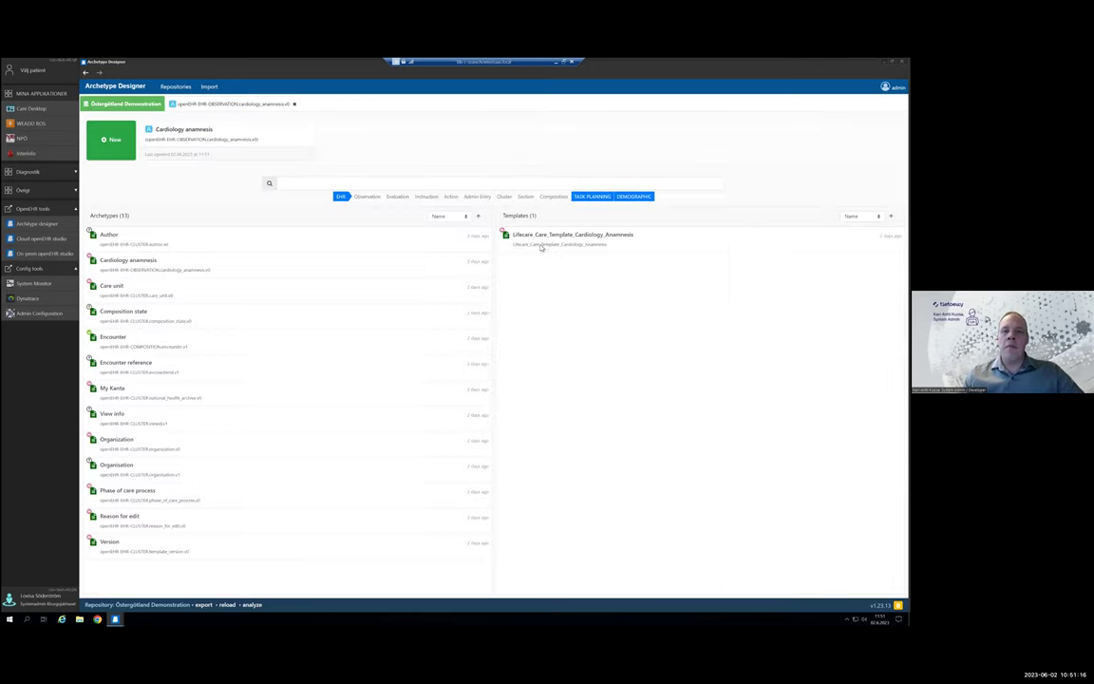
- Check Type of Arrhythmias in the Lifecare_Care_Template_Cardiology_Anamnesis template, then return to the EHR Studio form
left_click(615, 246)
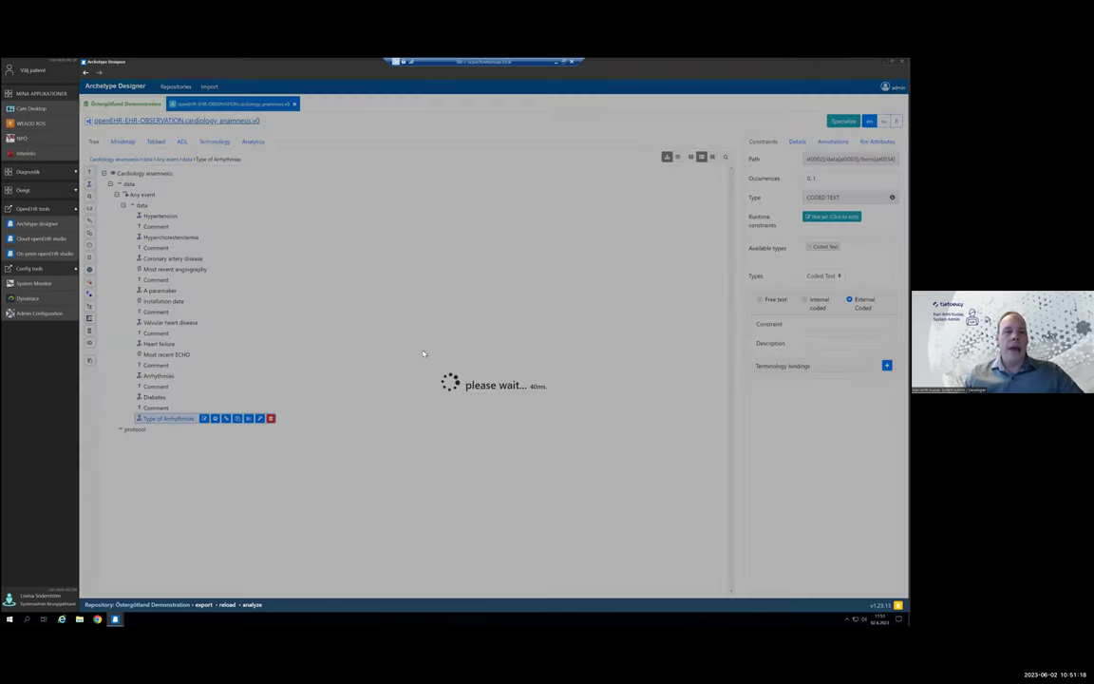
left_click(103, 194)
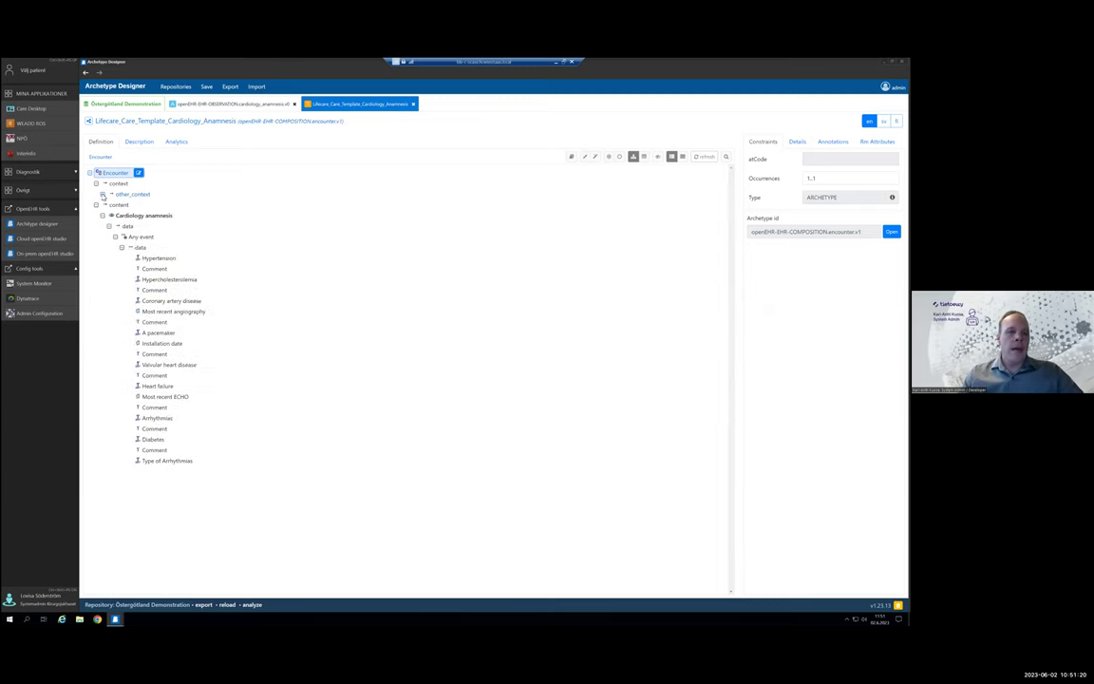
left_click(195, 462)
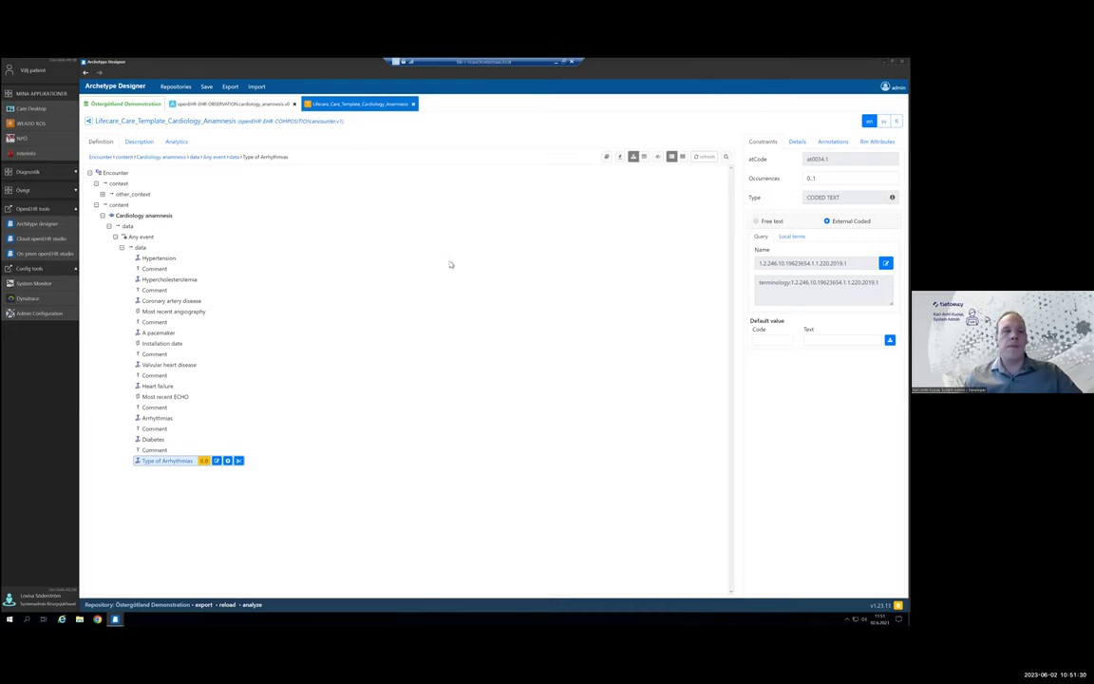
key("alt+Tab")
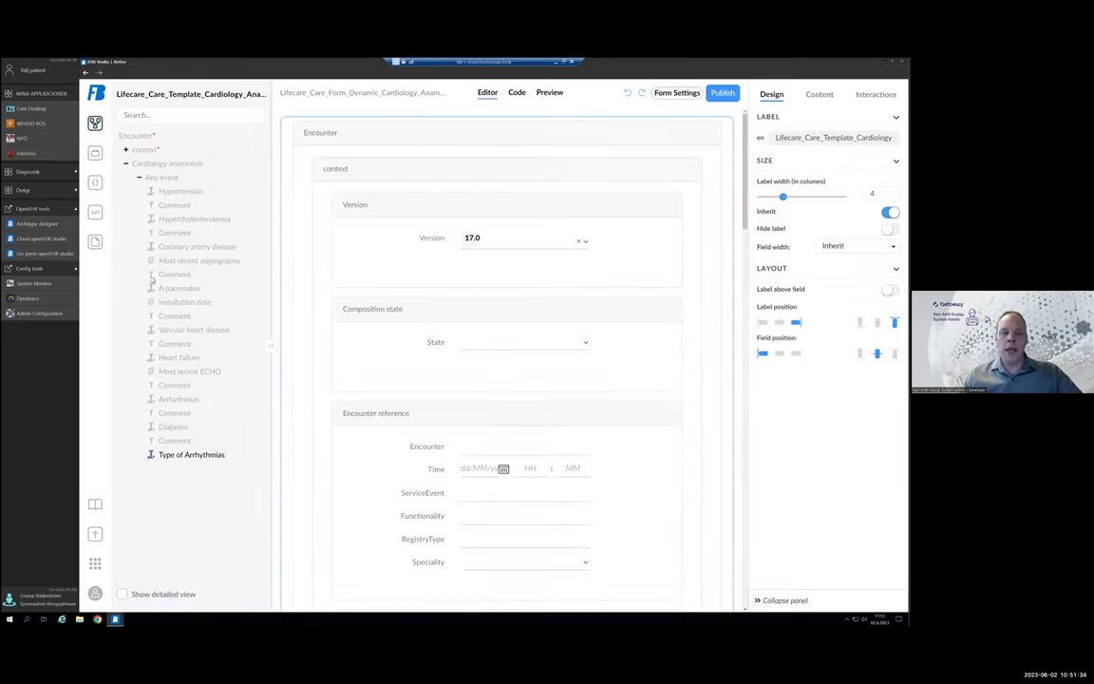
scroll(506, 361, "down", 10)
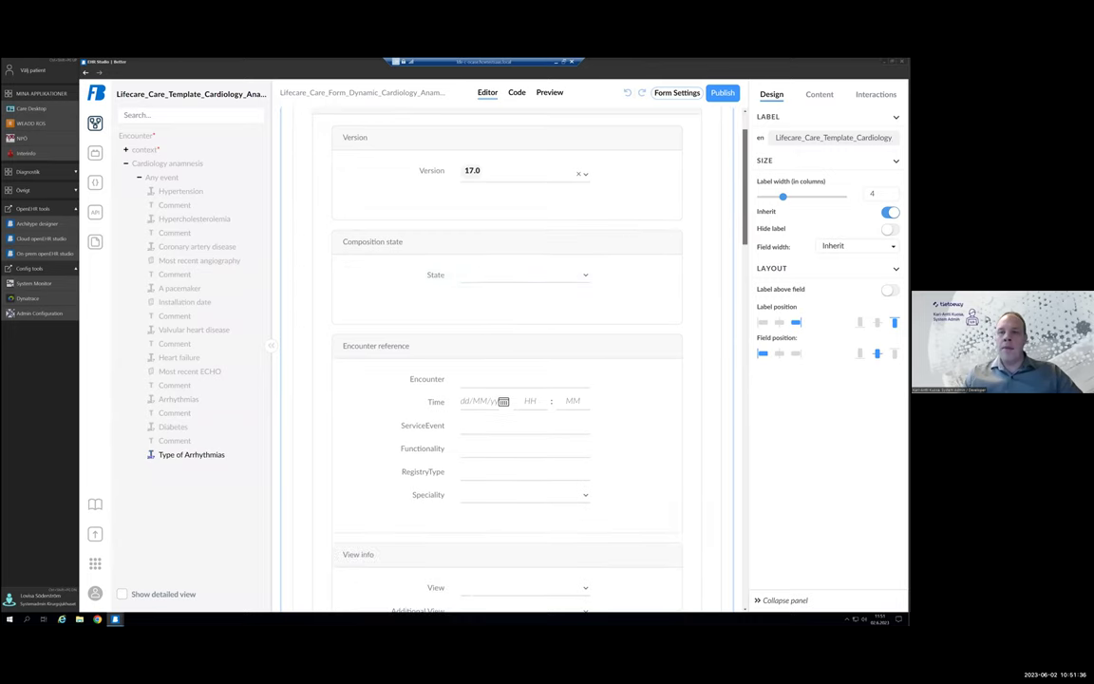
scroll(507, 361, "down", 10)
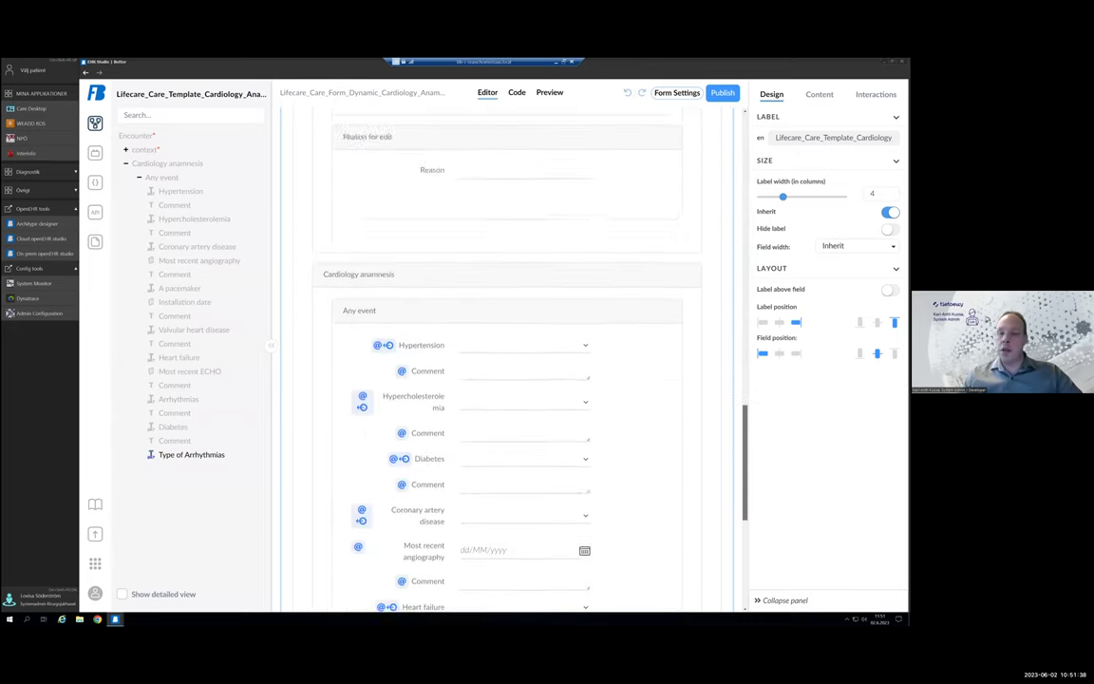
- Drag Type of Arrhythmias from the structure tree into the form directly below the Arrhythmias field
scroll(506, 361, "down", 2)
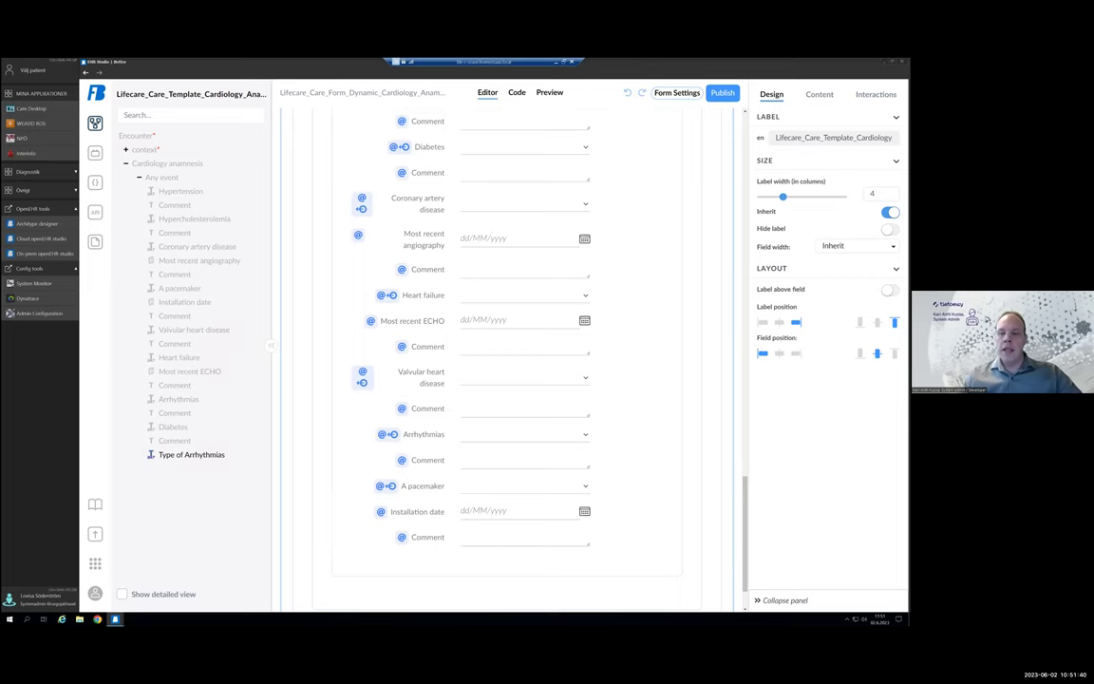
left_click(784, 600)
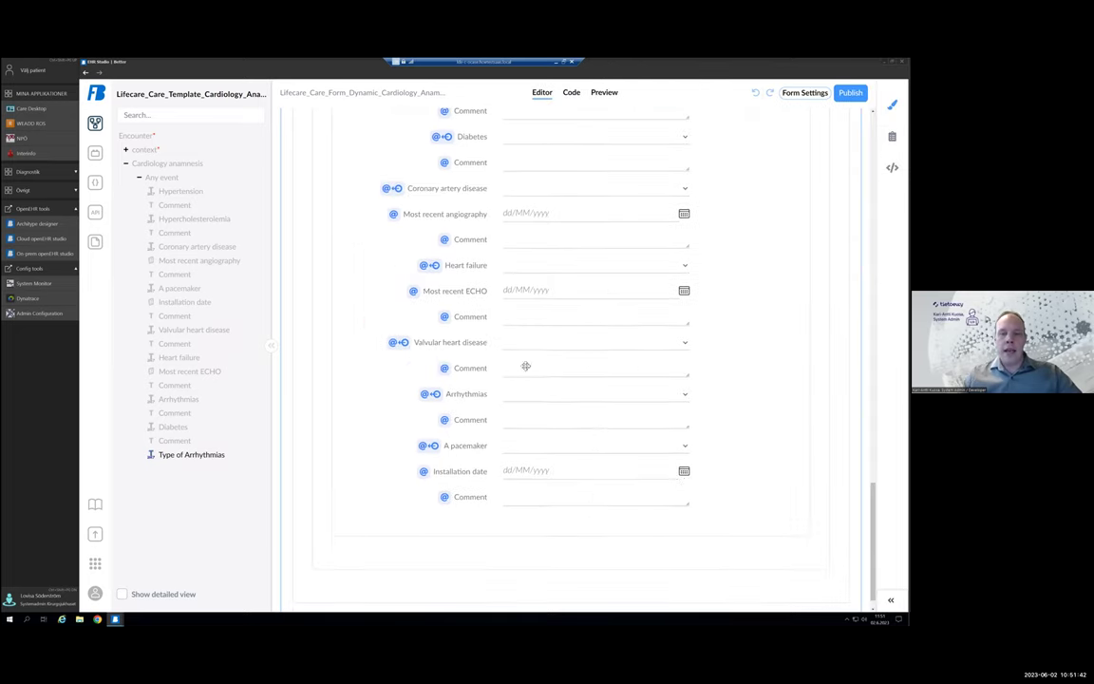
left_click(483, 392)
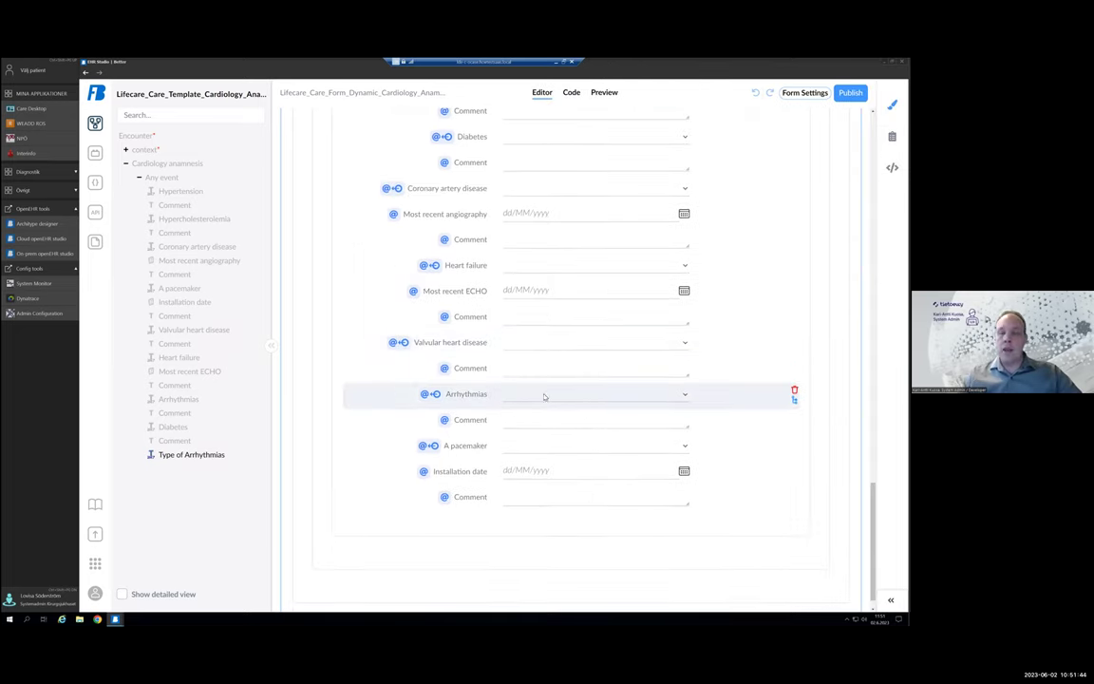
left_click_drag(260, 454, 521, 420)
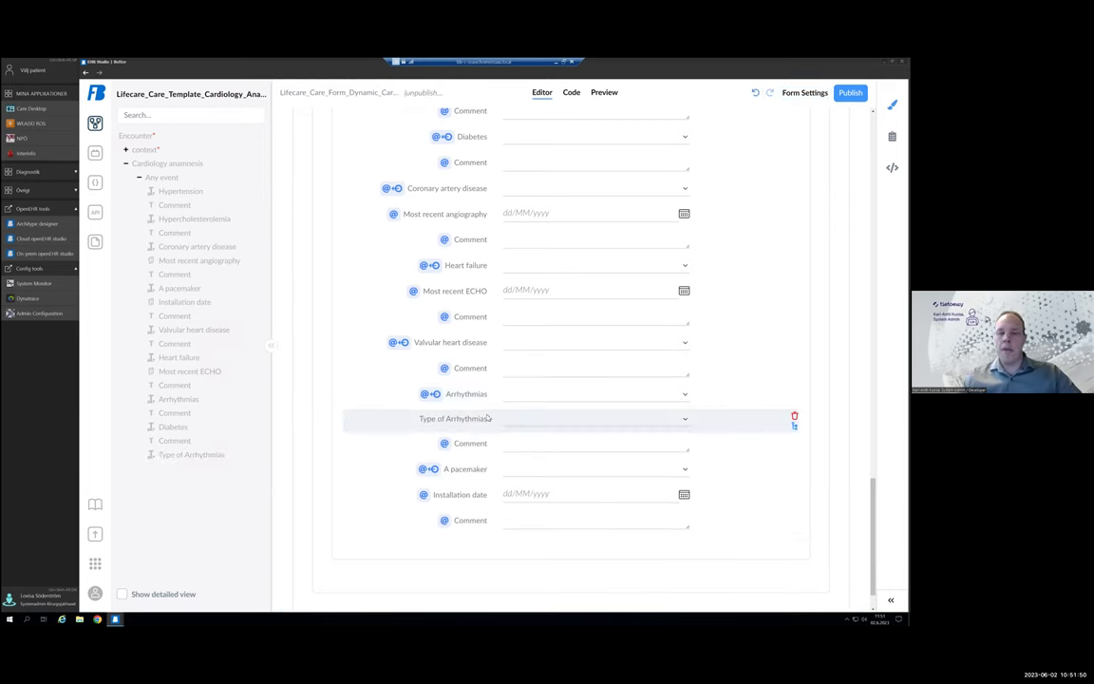
left_click(272, 346)
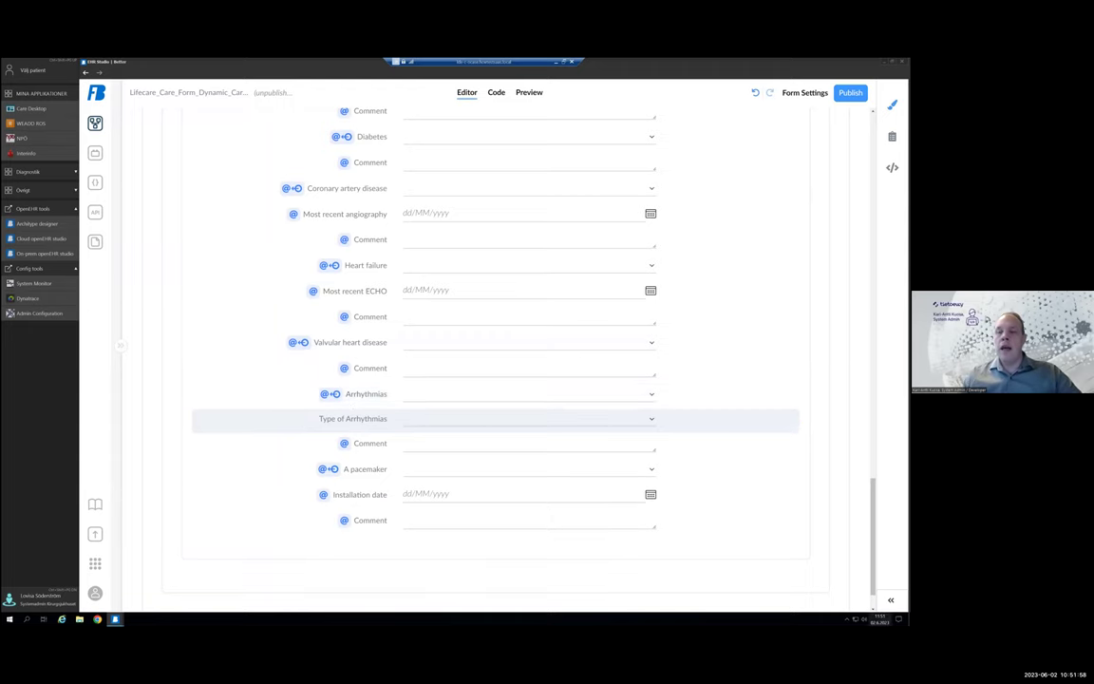
- Give Type of Arrhythmias the starthidden = true annotation, then select the Arrhythmias field
left_click(475, 419)
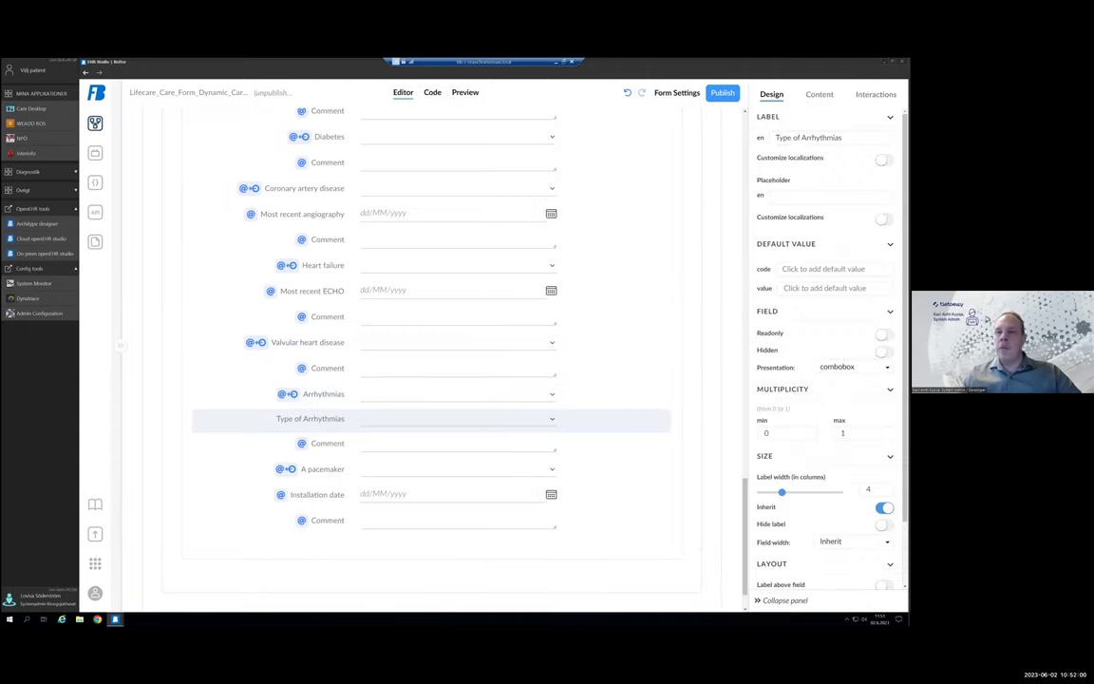
left_click(876, 94)
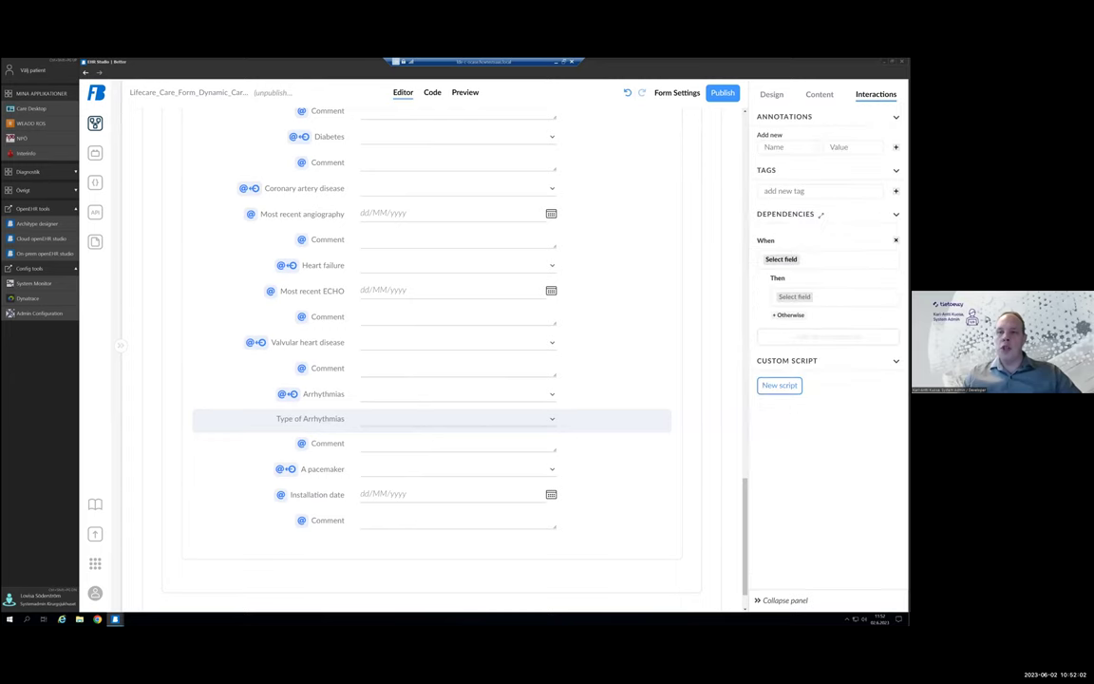
left_click(786, 147)
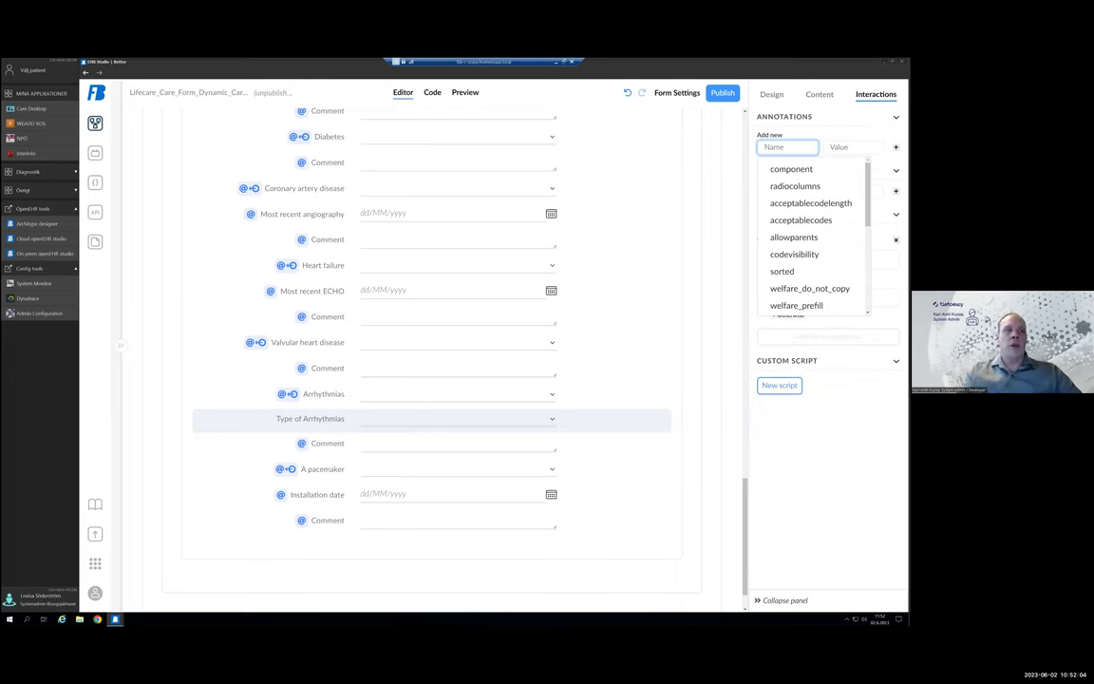
type("star")
key("Down")
key("Return")
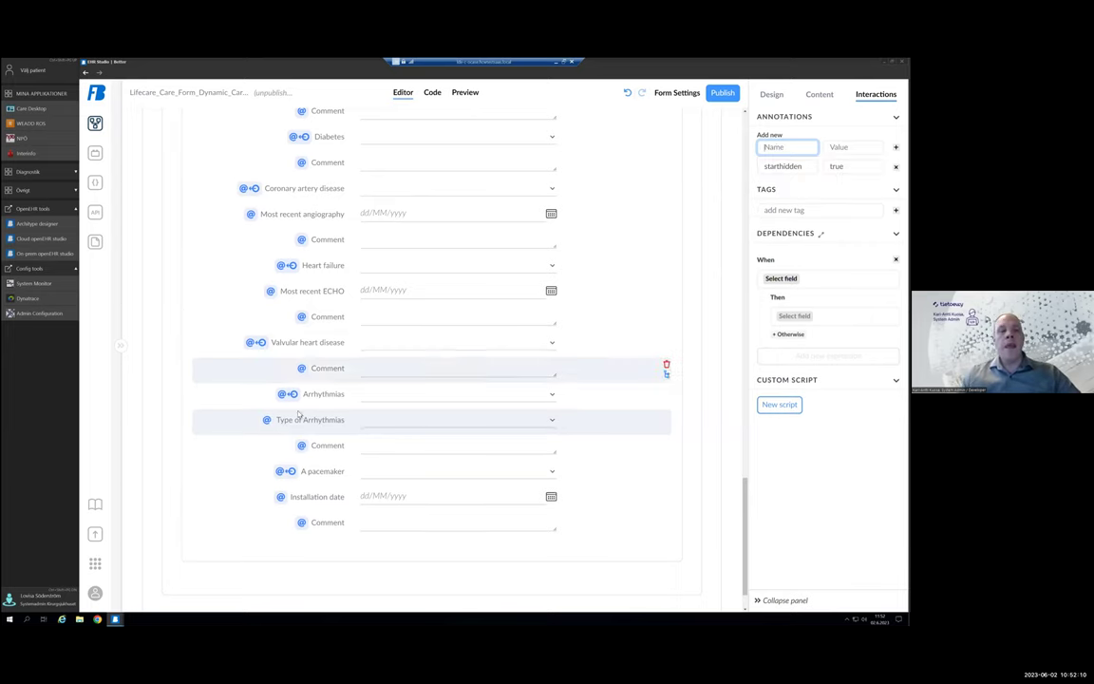
left_click(354, 388)
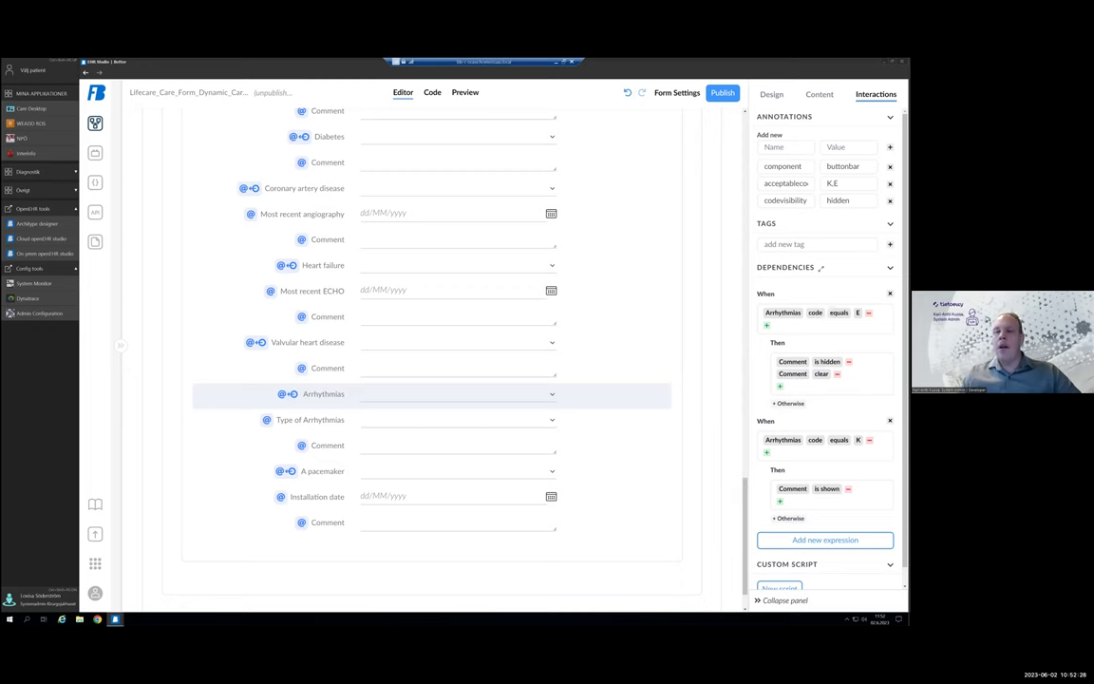
- Review the Arrhythmias field's existing code E and code K dependency rules
double_click(783, 312)
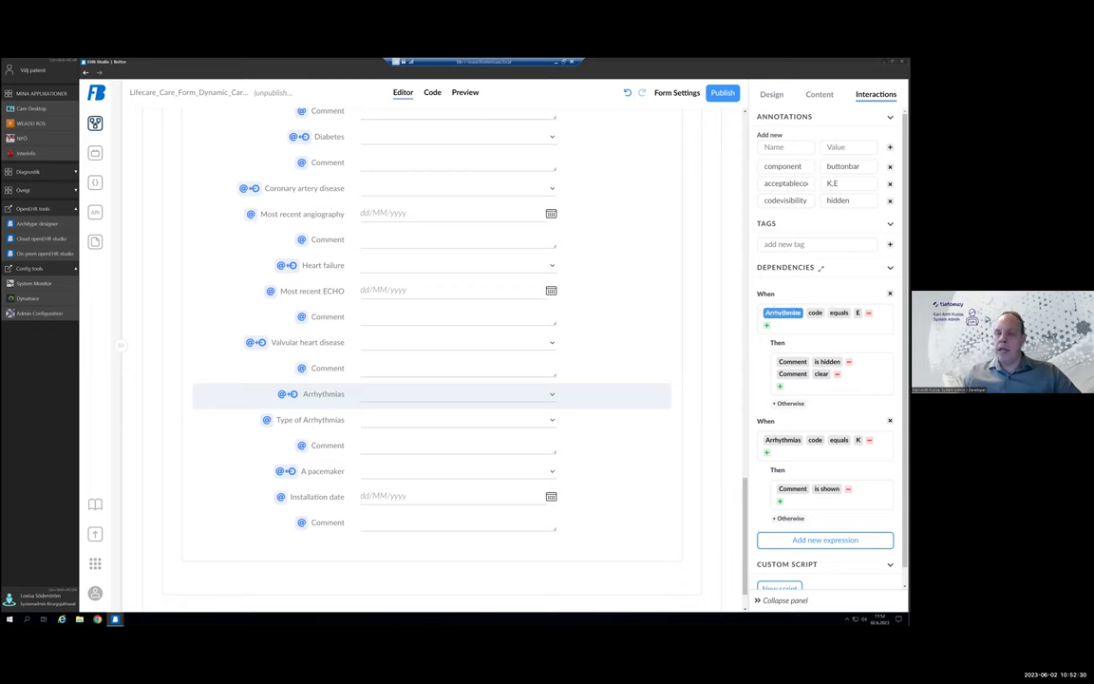
left_click(703, 281)
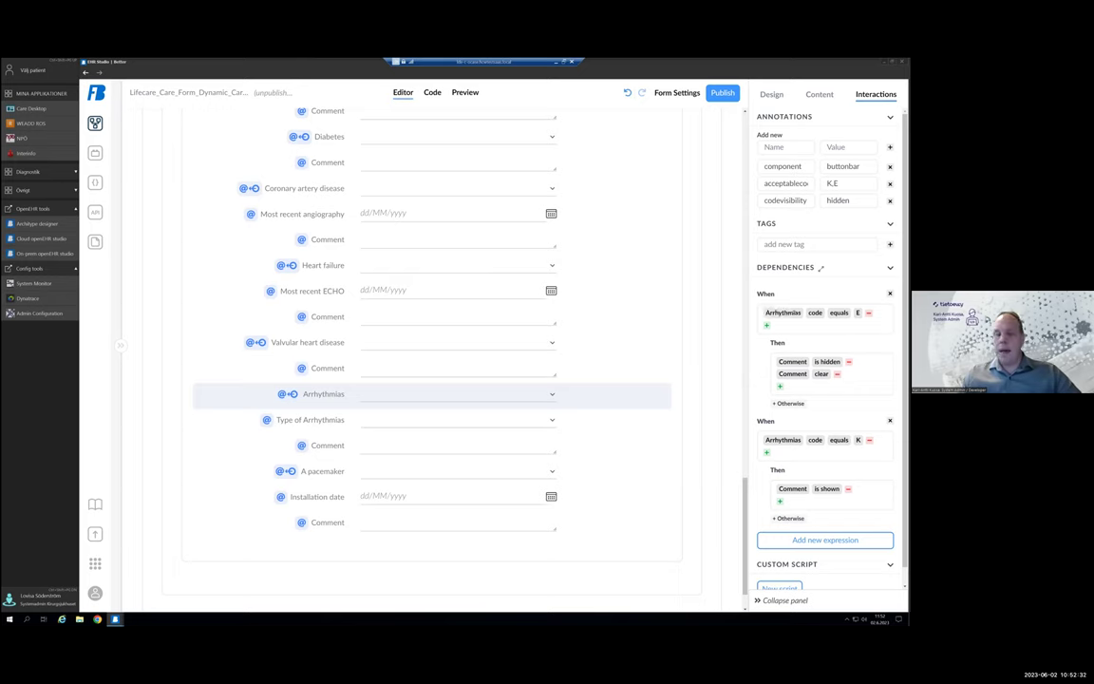
double_click(858, 440)
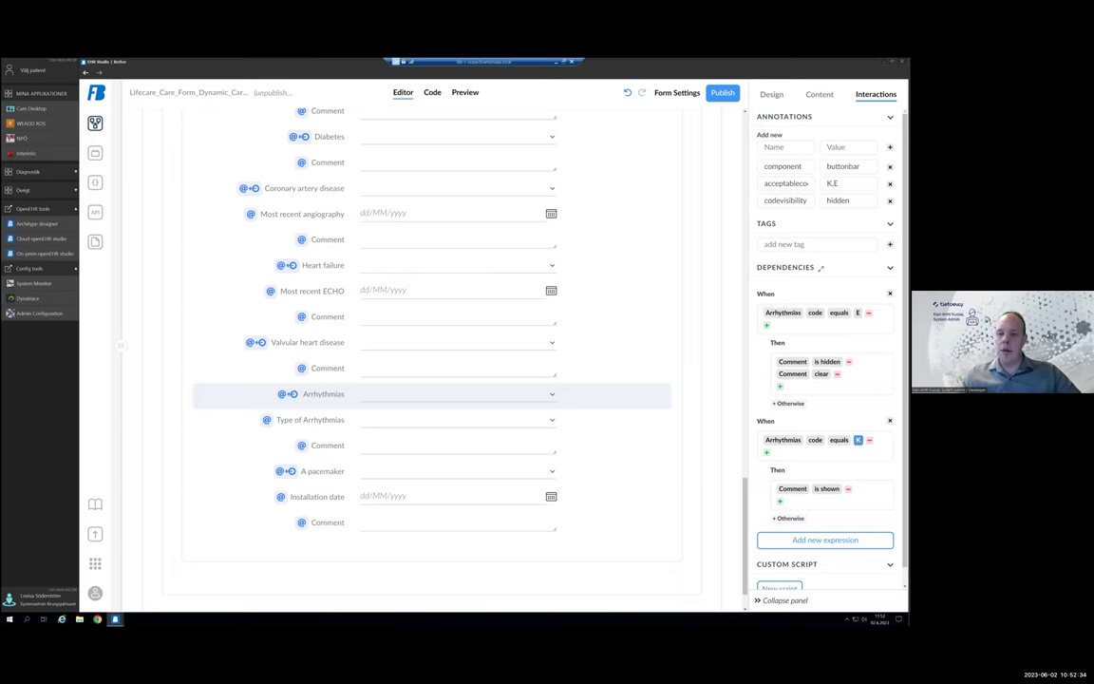
double_click(838, 440)
left_click(750, 395)
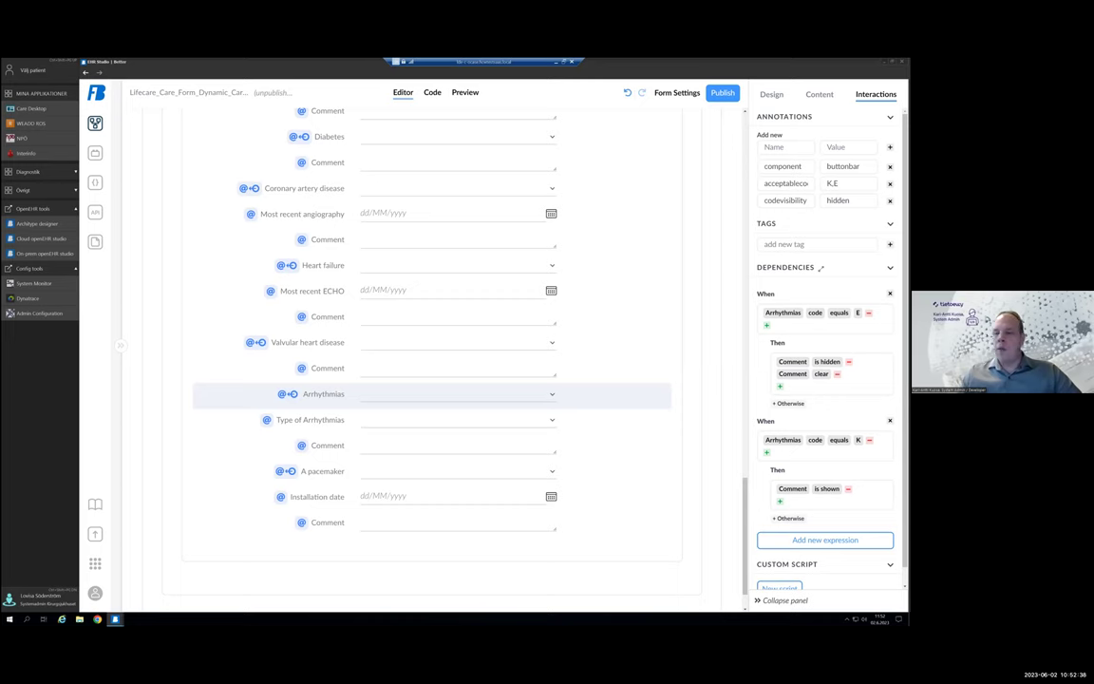
- Add 'Type of Arrhythmias is hidden' and 'clear' actions to the code E rule
left_click(780, 385)
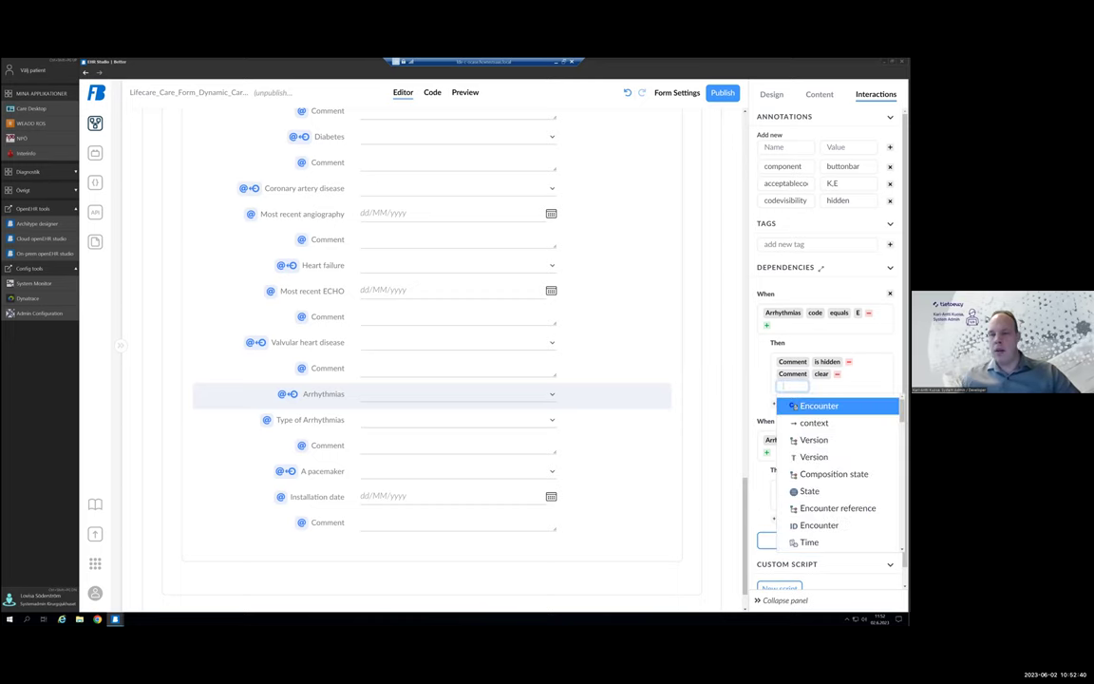
type("type")
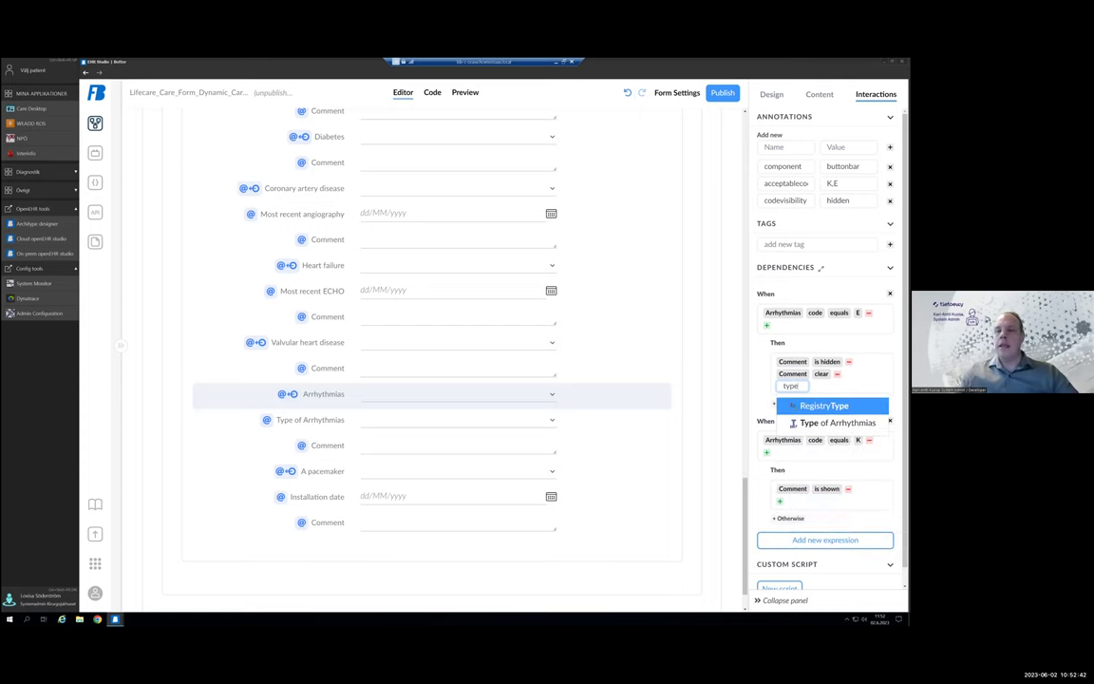
left_click(839, 422)
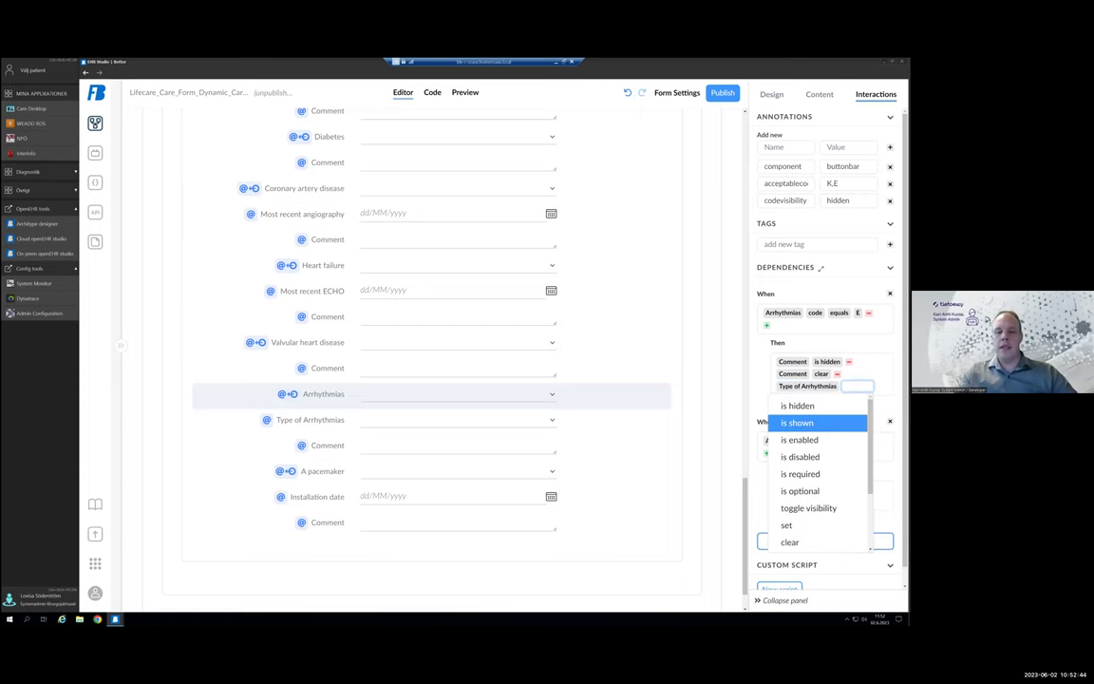
type("is")
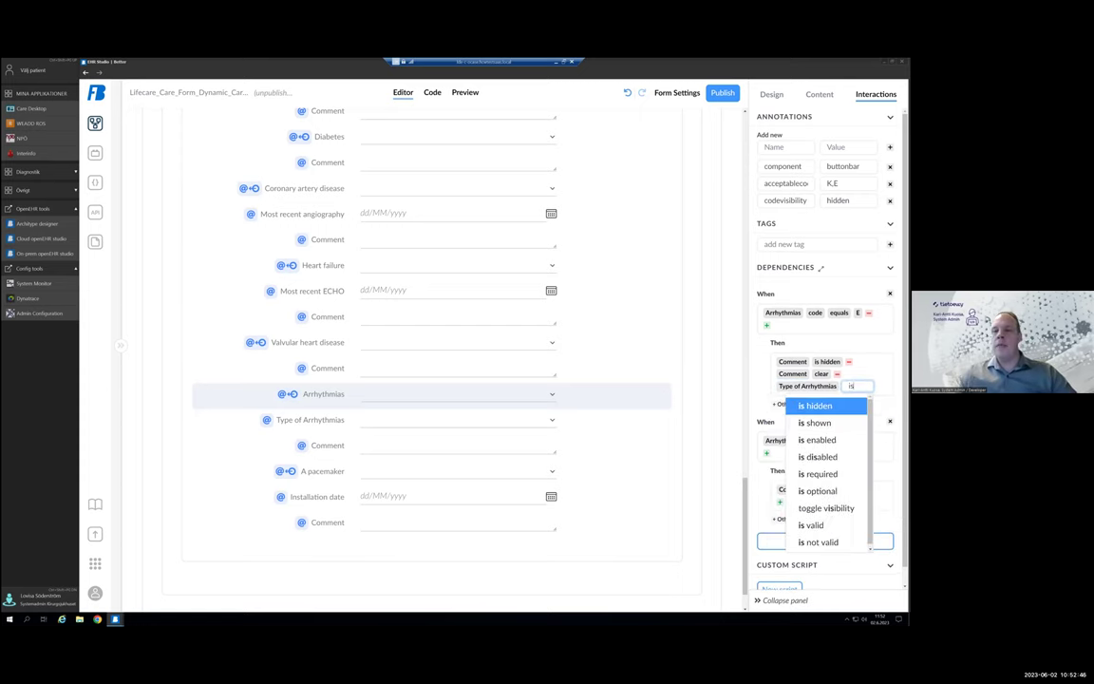
key("Return")
left_click(779, 397)
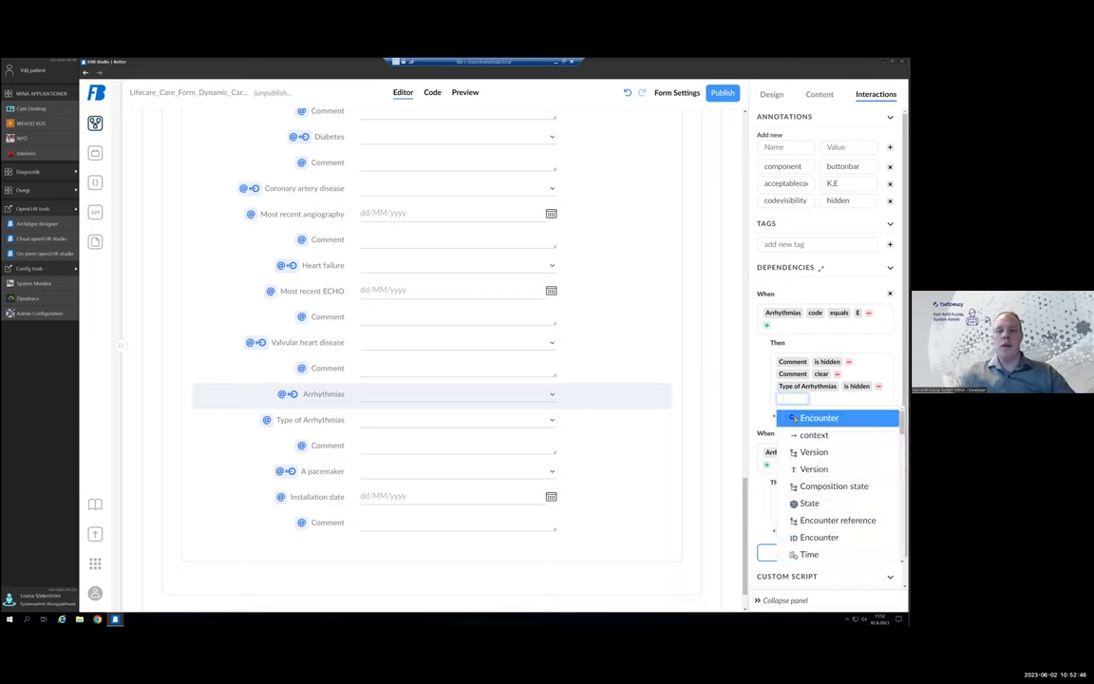
type("type")
key("Down")
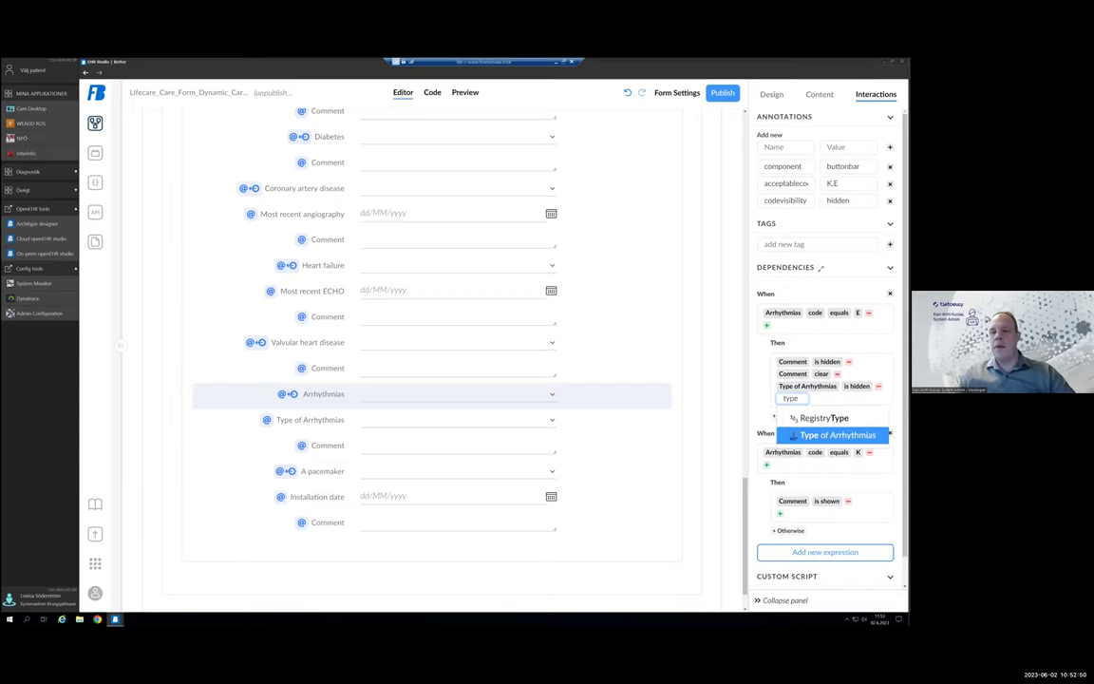
key("Return")
type("clea")
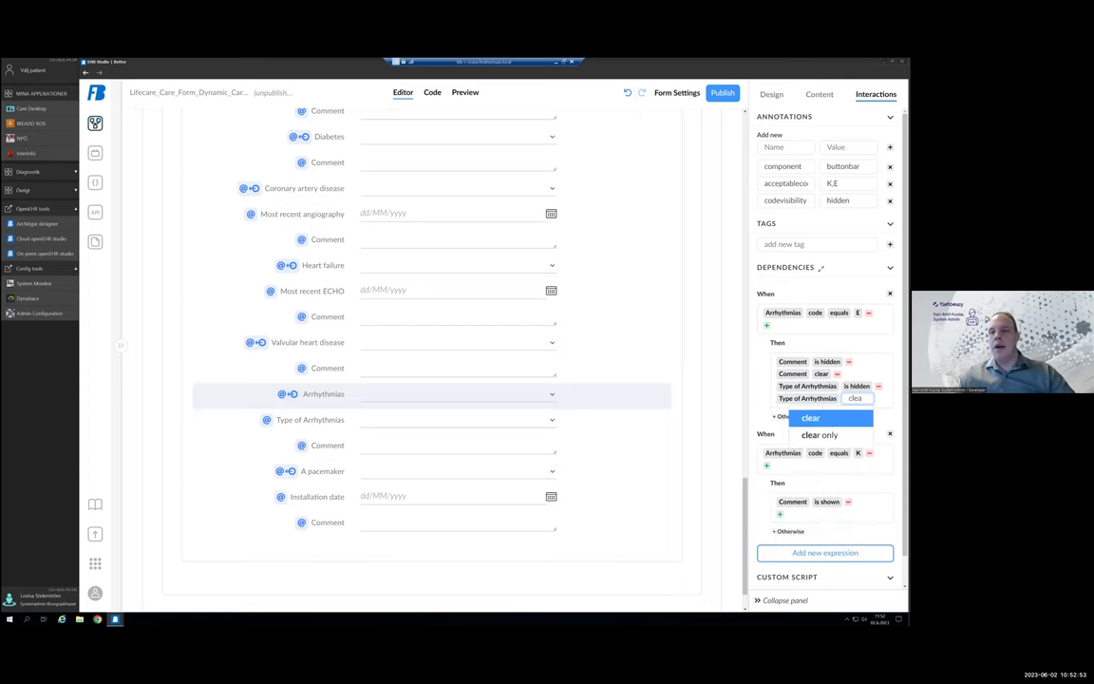
key("Return")
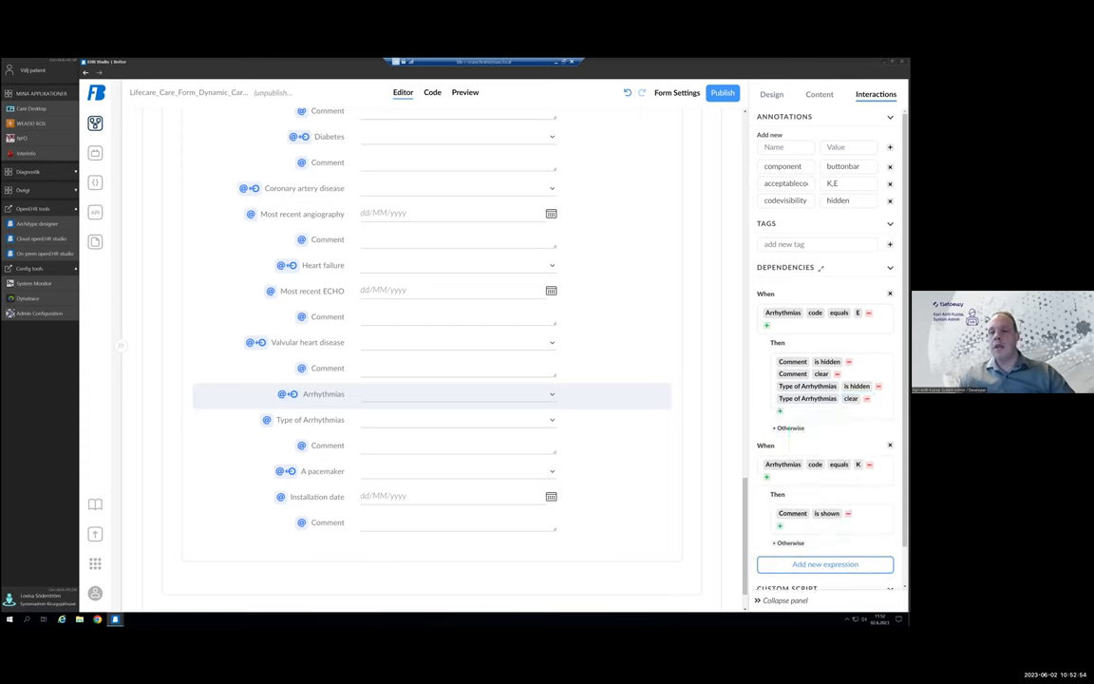
- Add a 'Type of Arrhythmias is shown' action to the code K rule
left_click(780, 525)
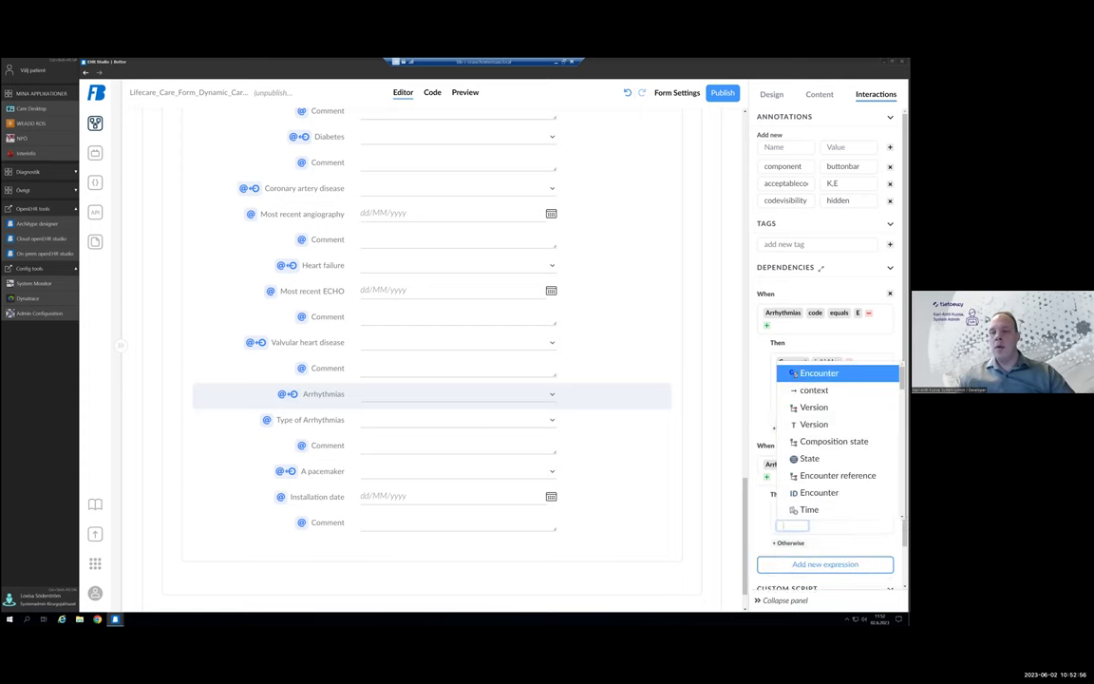
type("type")
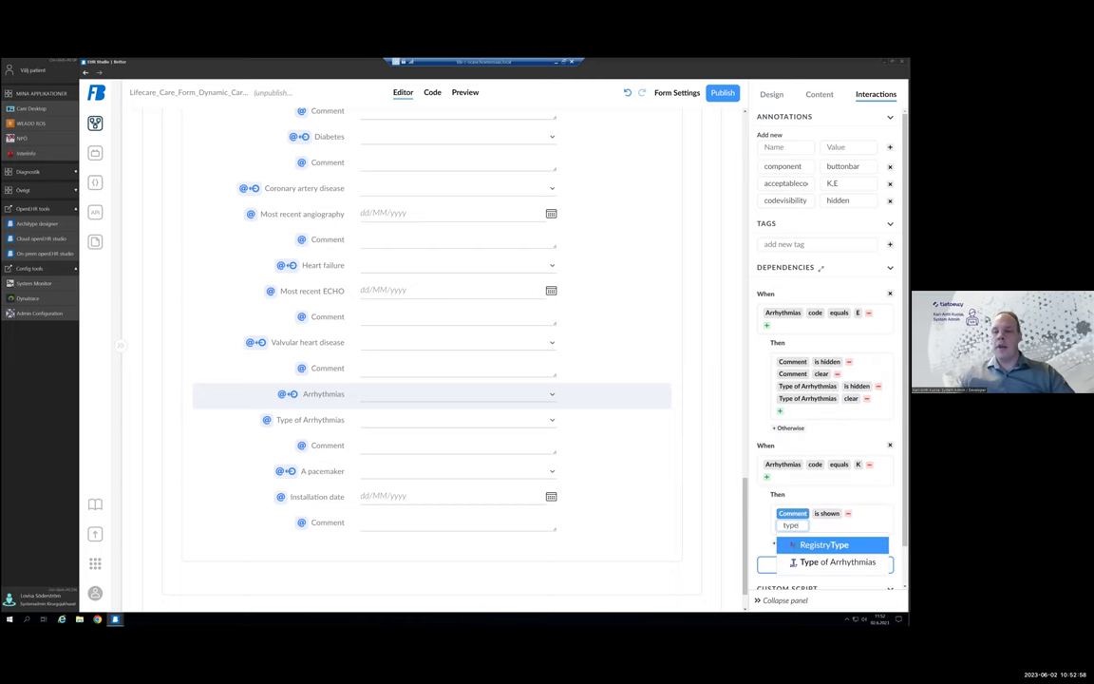
key("Down")
key("Return")
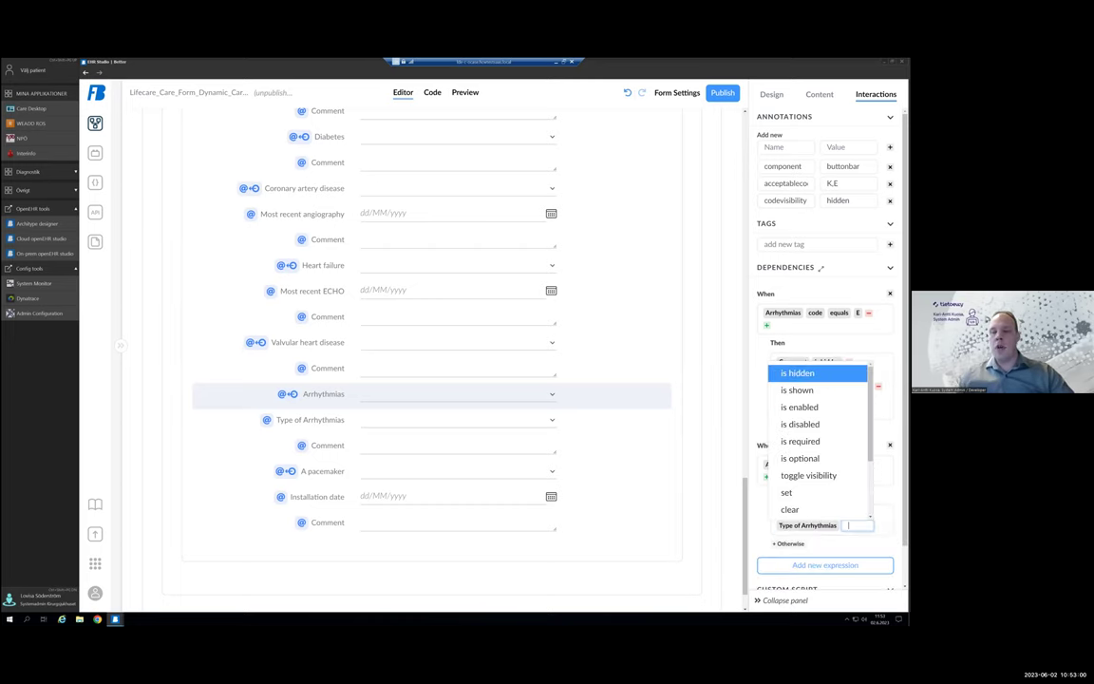
key("Up")
key("Up")
key("Up")
key("Up")
key("Up")
key("Up")
key("Up")
key("Up")
key("Up")
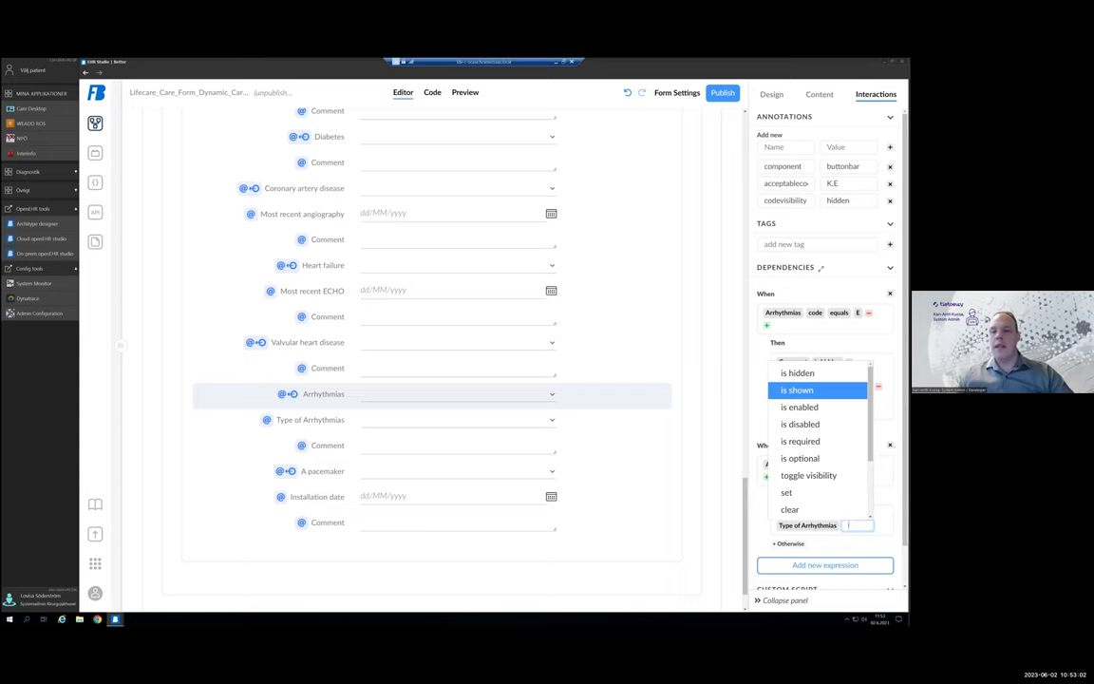
key("Return")
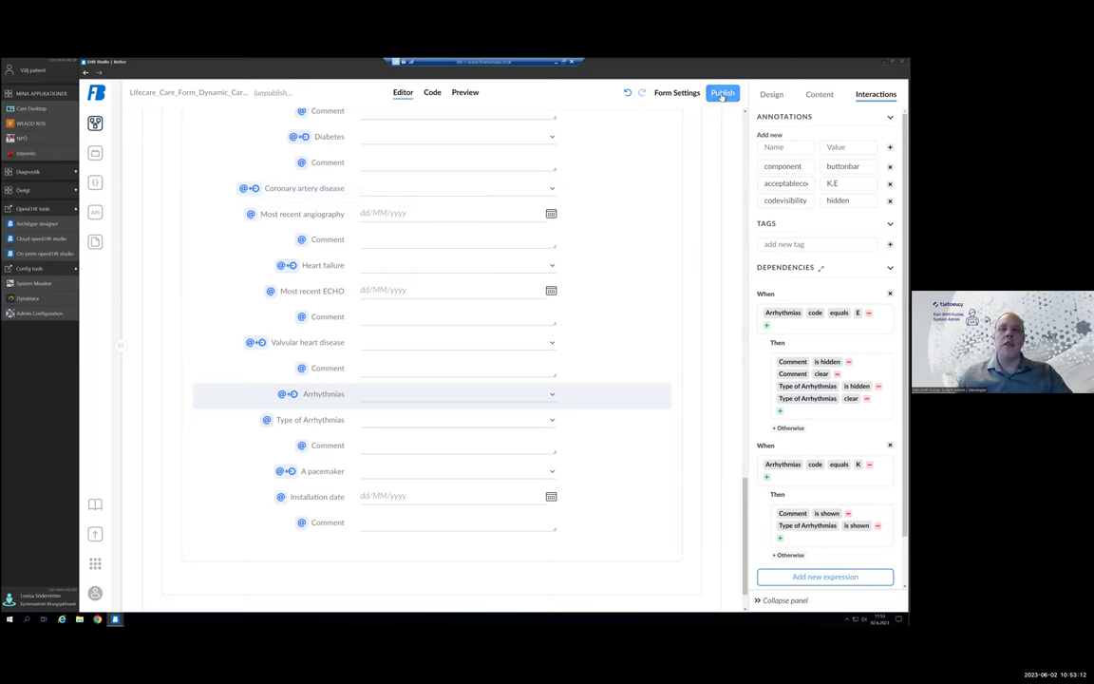
- Publish the form as version 17.1.23 via the Save form dialog
left_click(723, 95)
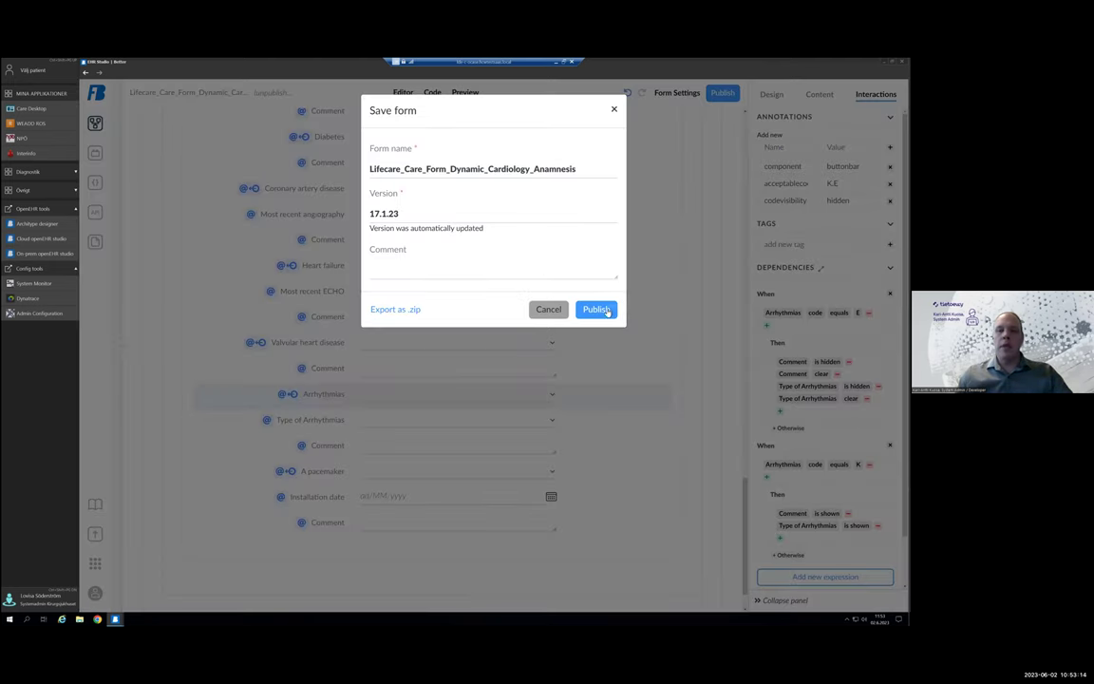
left_click(597, 309)
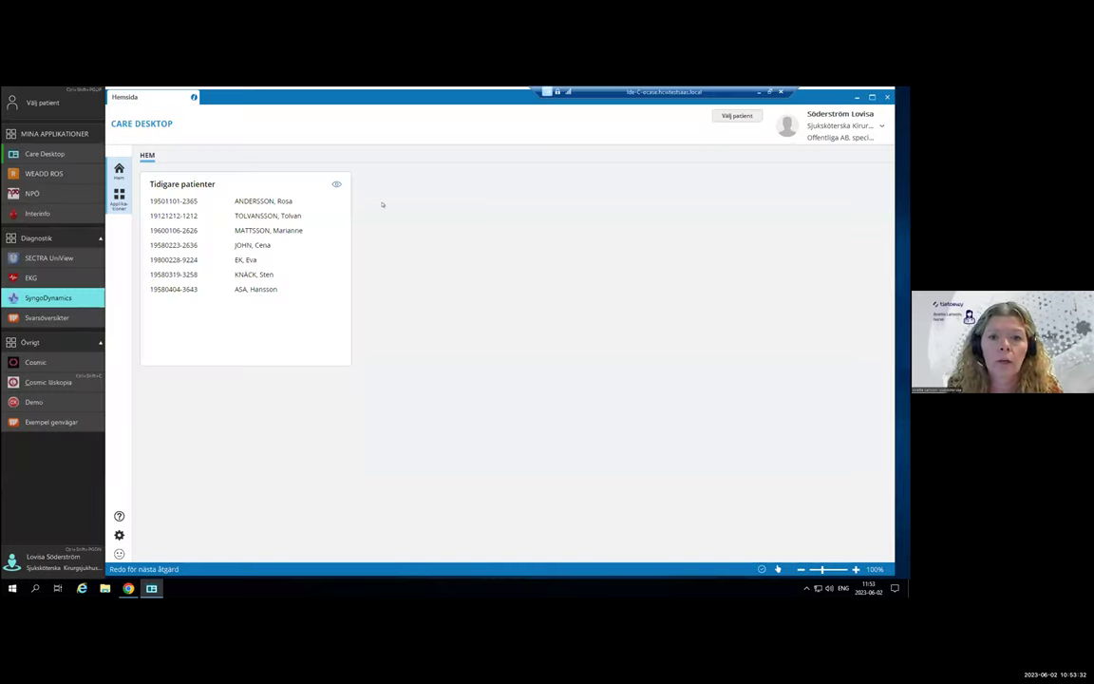
- Open the patient from Tidigare patienter and start a new Kardiologi journal note
left_click(278, 201)
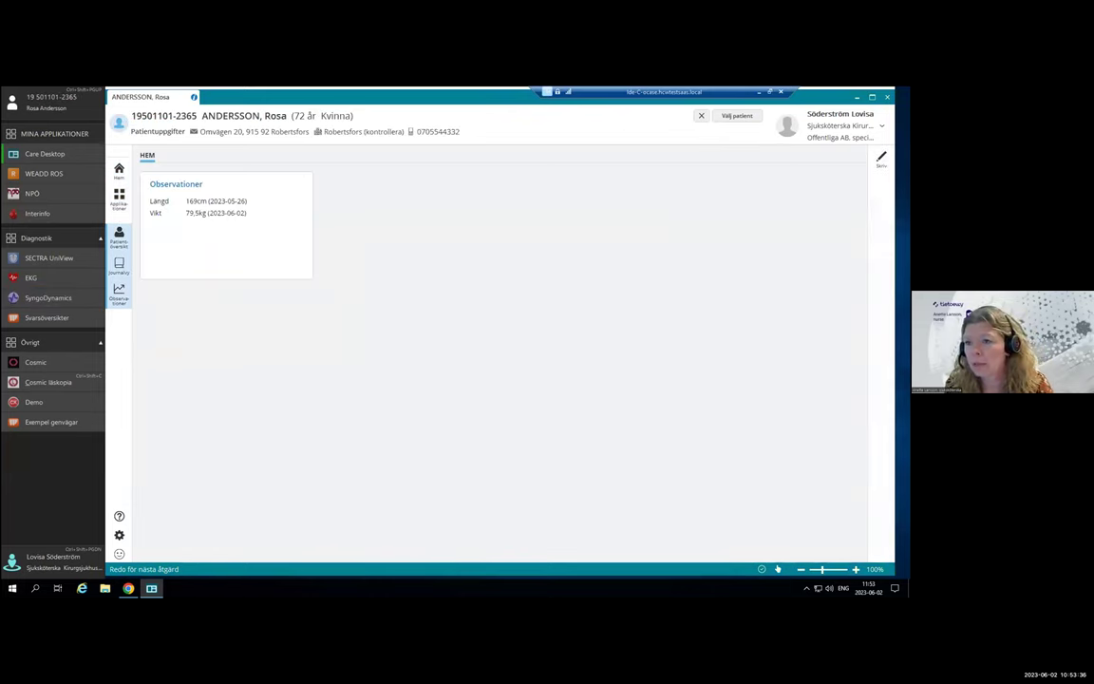
left_click(879, 156)
left_click(831, 182)
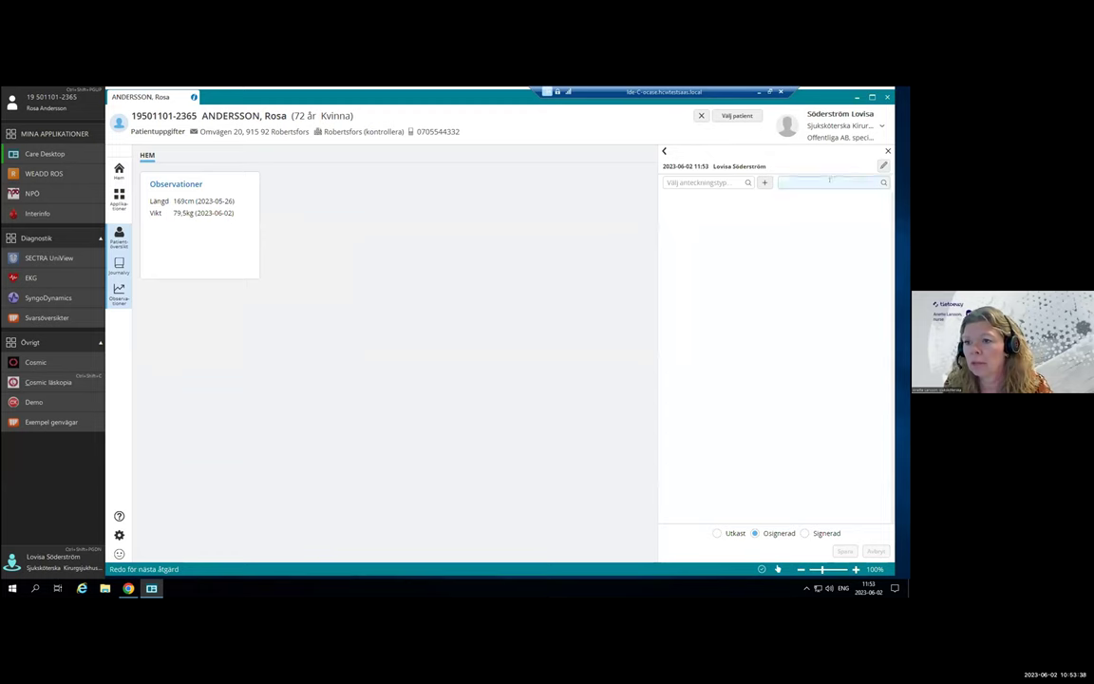
left_click(795, 241)
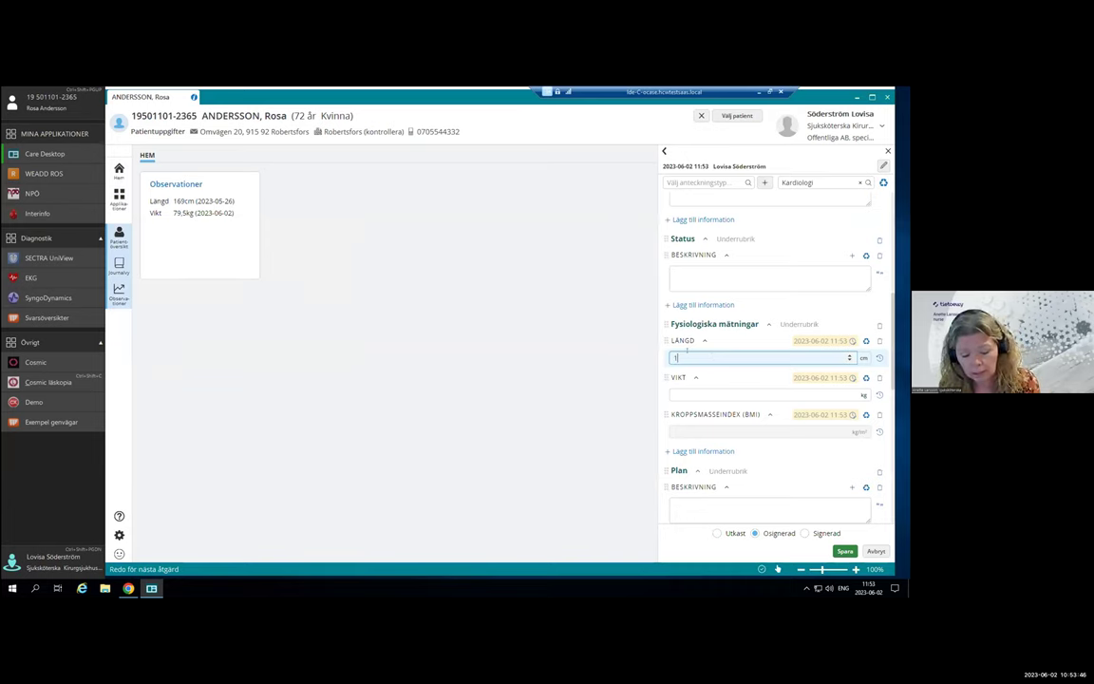
- Enter Längd 169 cm and Vikt 79,5 kg in the note
type("9")
key("Tab")
type("79,5")
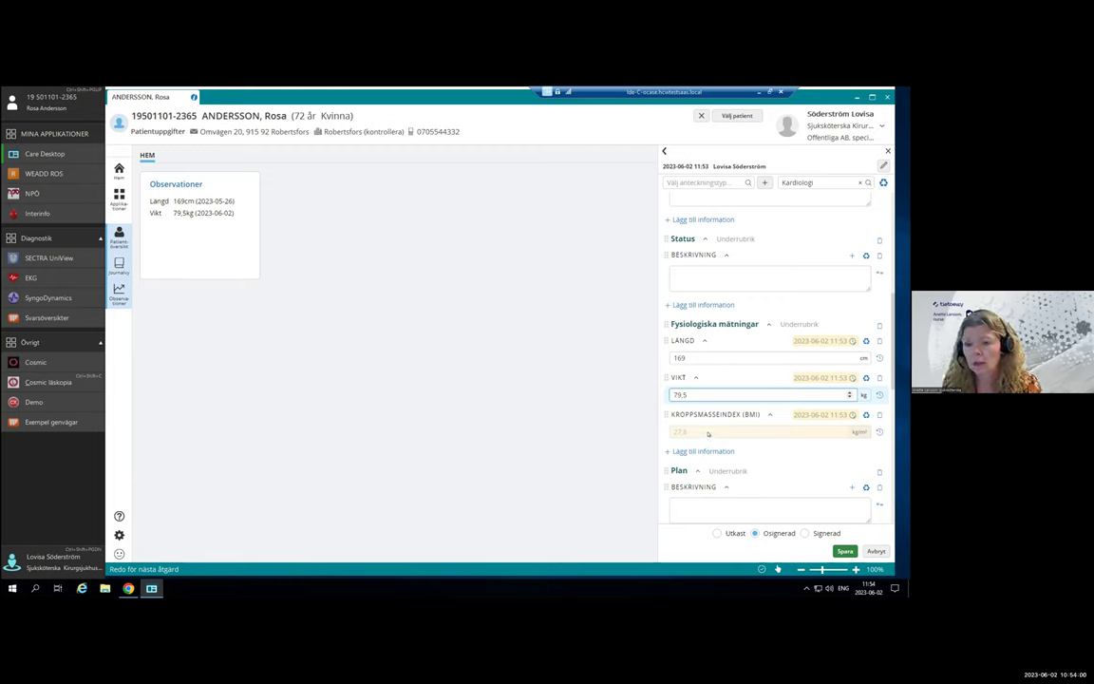
- Set Arytmier to Ja and choose 12 | VES i bigemini for Typ av arytmi
scroll(777, 328, "up", 2)
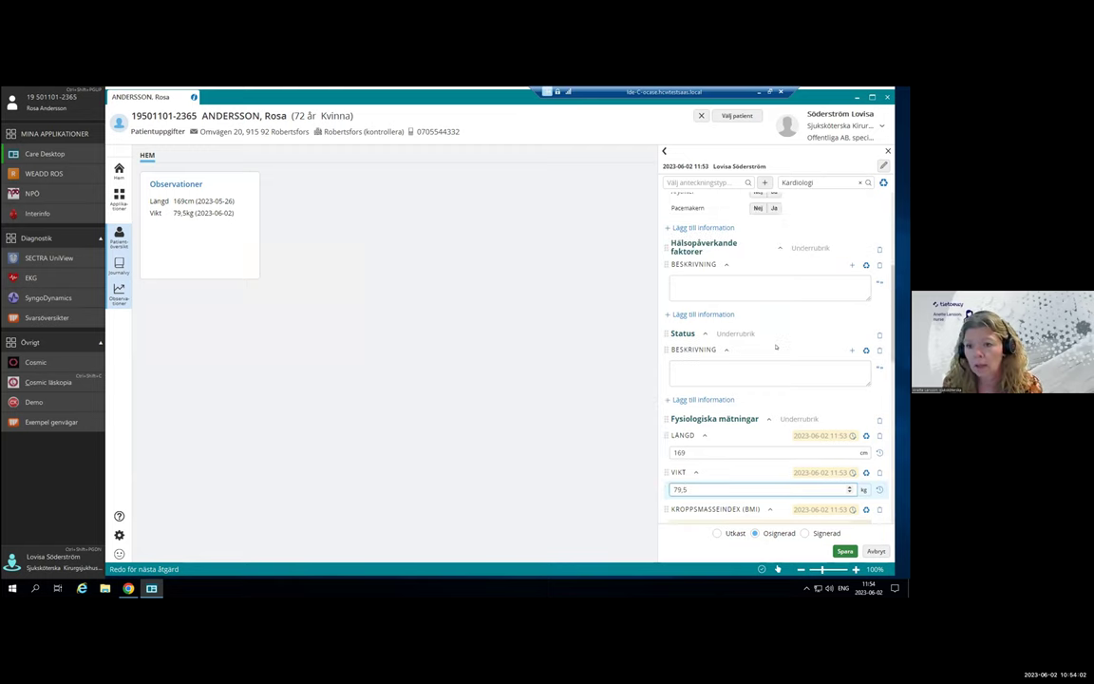
scroll(777, 347, "up", 1)
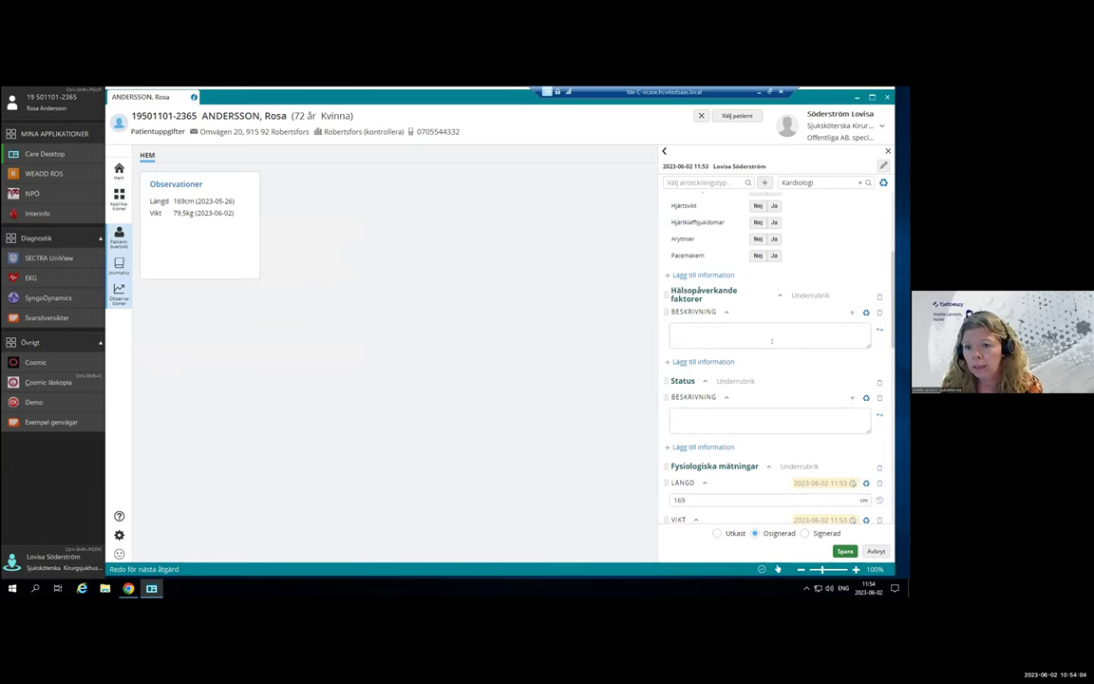
scroll(772, 341, "up", 1)
scroll(777, 342, "up", 1)
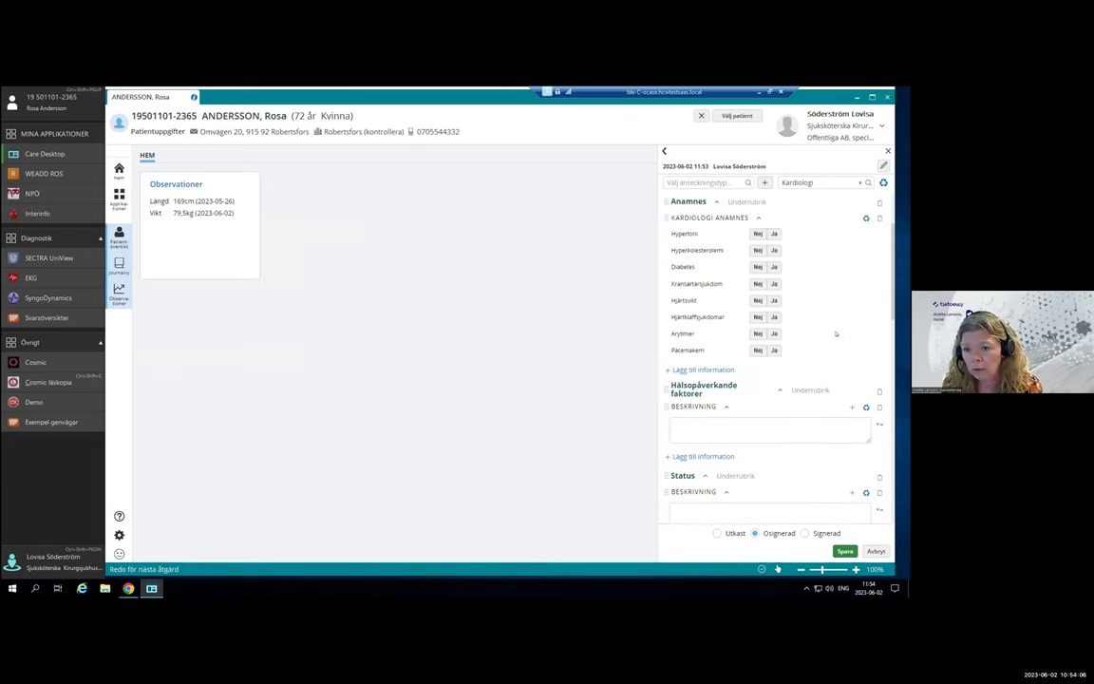
left_click(774, 333)
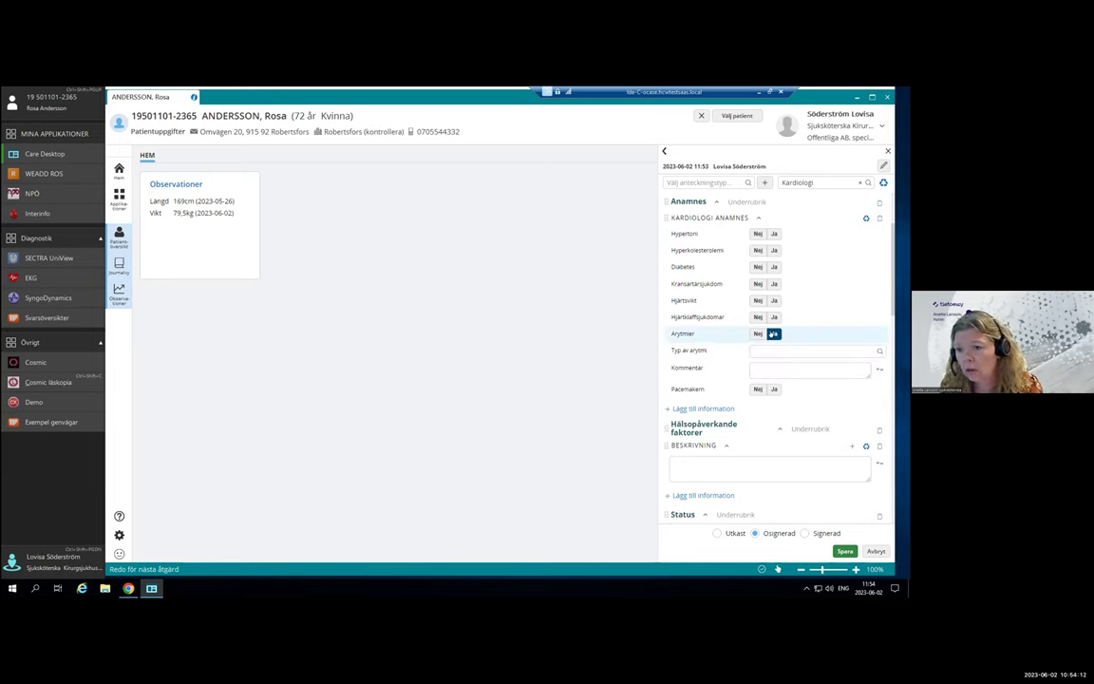
left_click(771, 350)
left_click(770, 351)
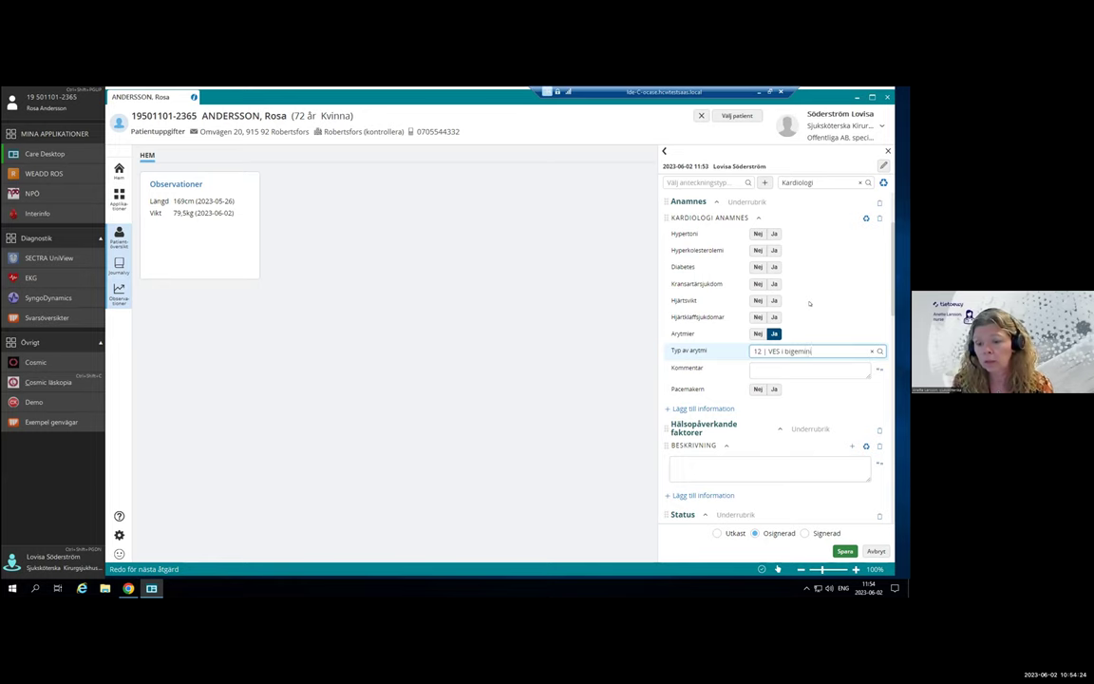
type("i")
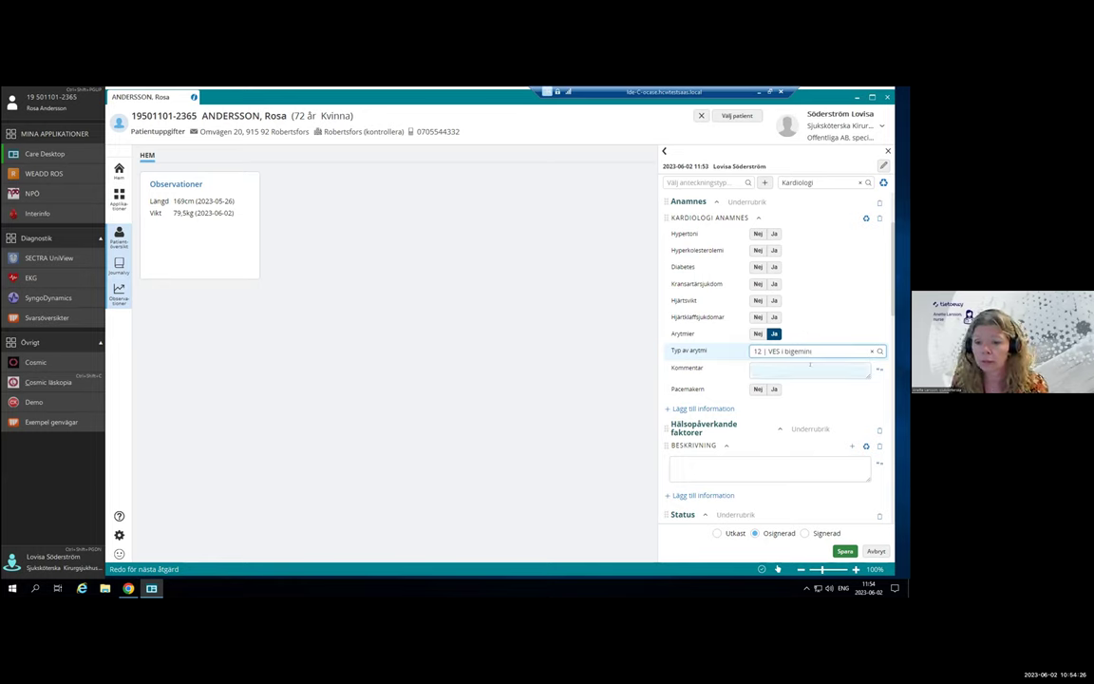
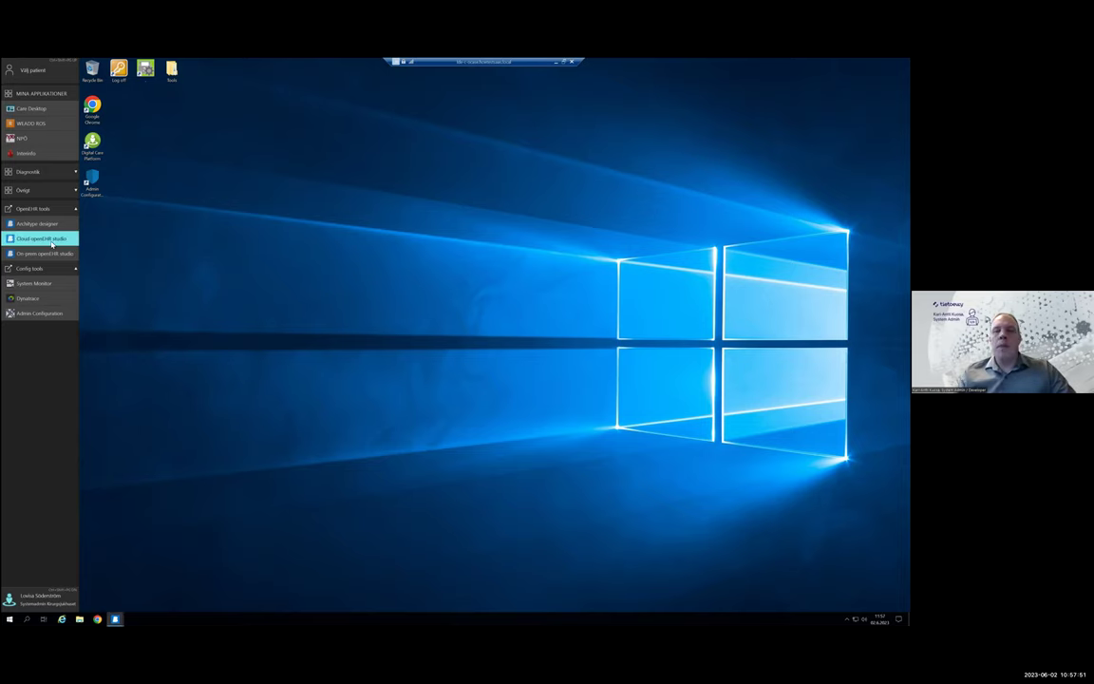
- Launch the cloud openEHR studio from the desktop launcher
left_click(51, 243)
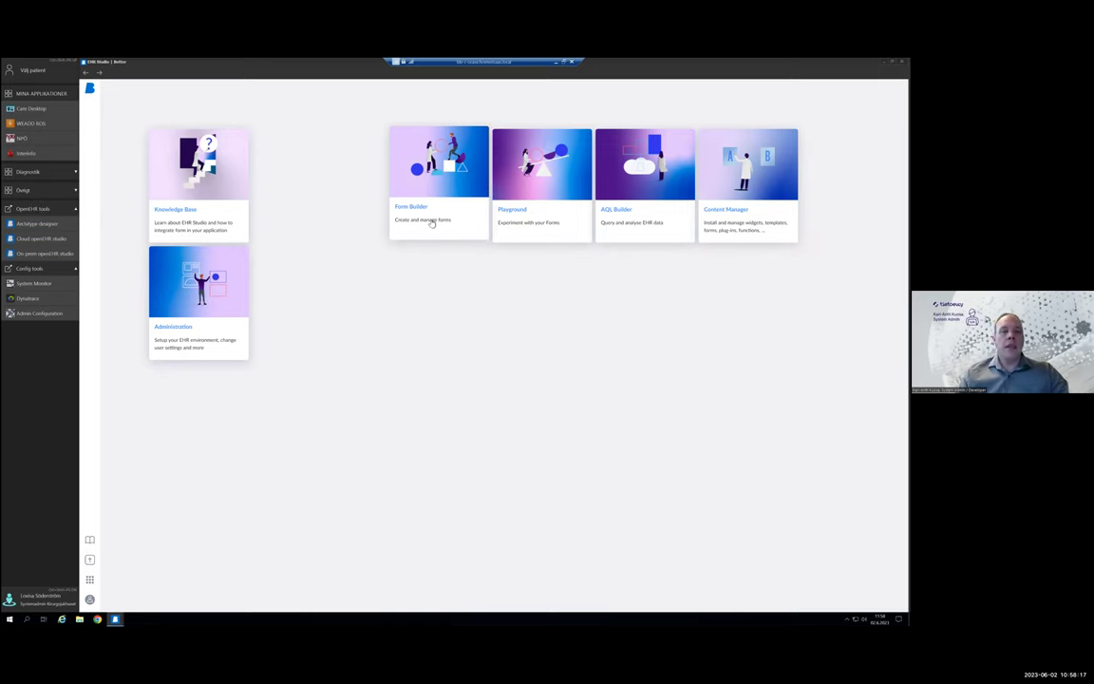
- Filter the Form Builder list to 'ocase' forms, zoom in, and open OCase-dev-patient-data-collection-form
left_click(432, 222)
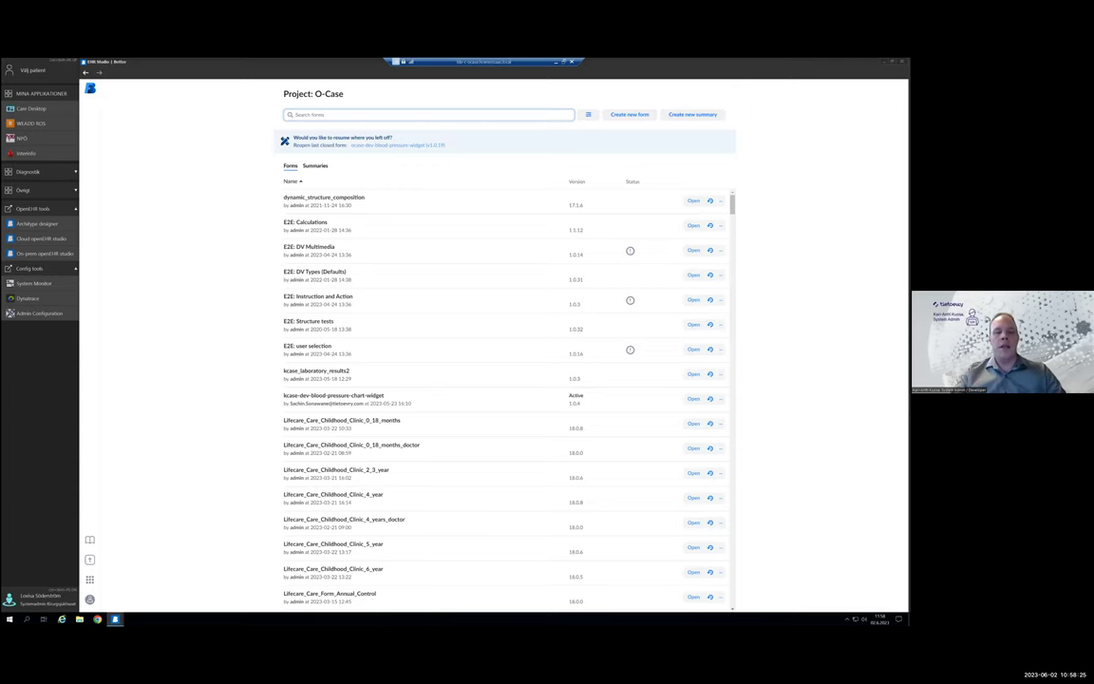
type("ocase")
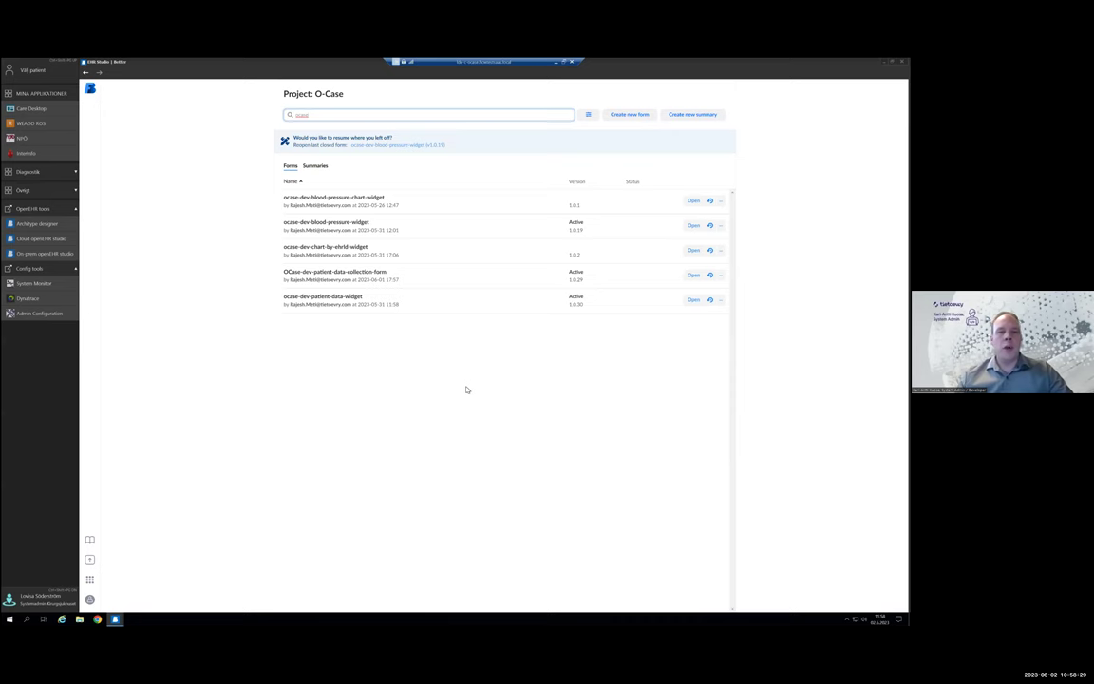
key("ctrl+plus")
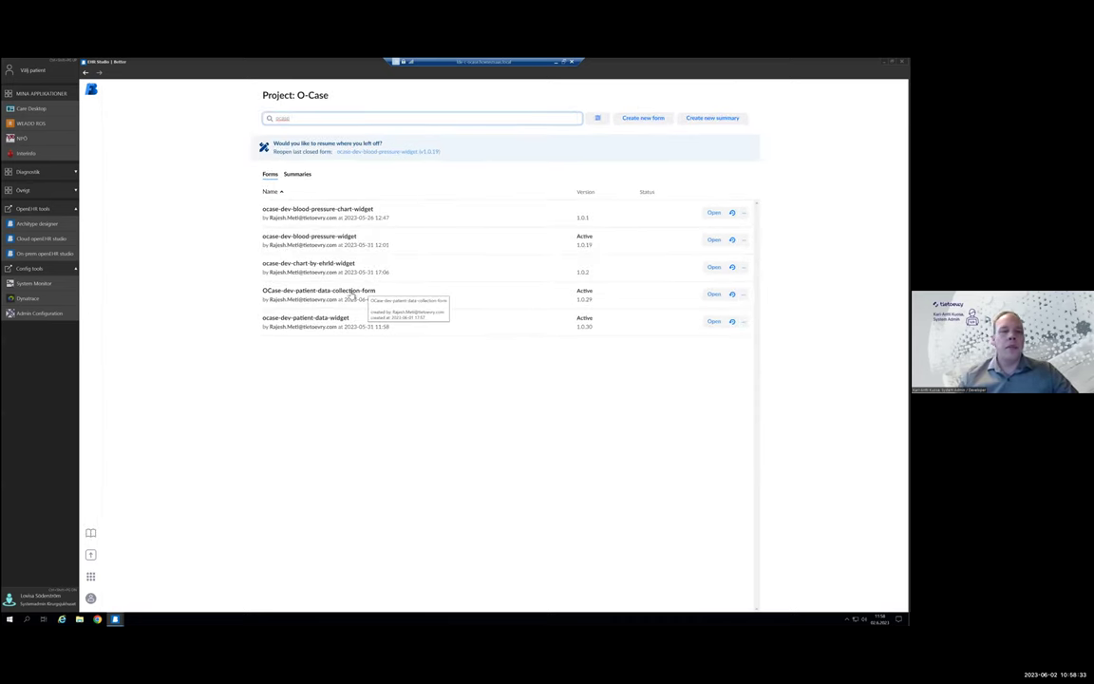
left_click(353, 291)
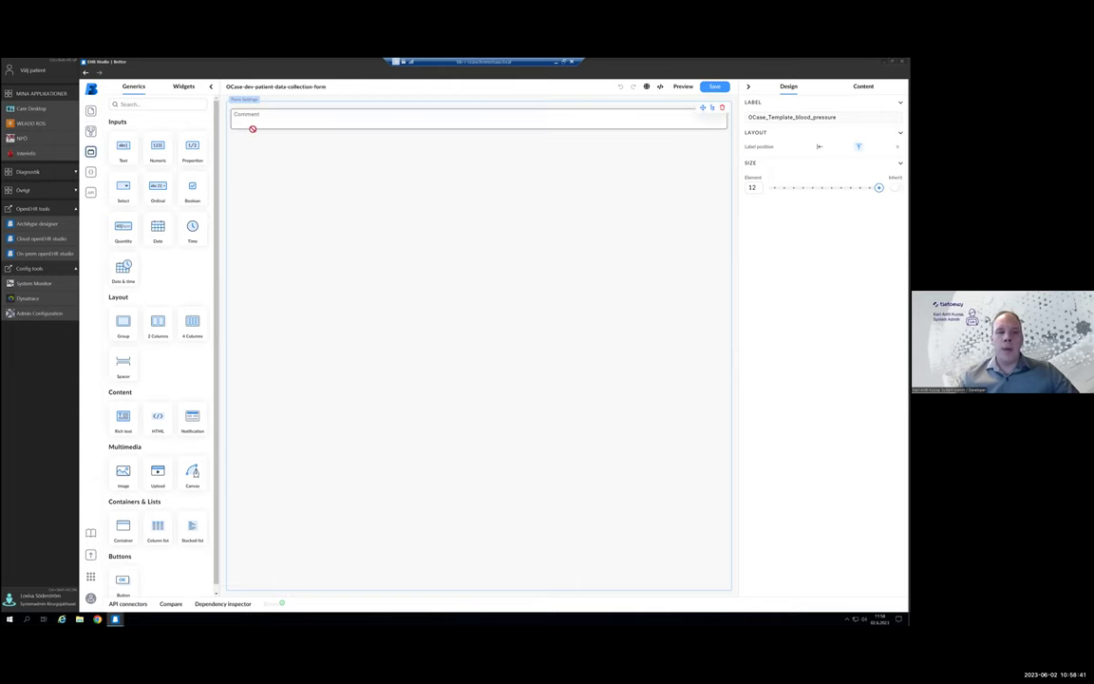
- Switch the left panel to Templates and collapse the blood pressure template's context node
left_click(90, 131)
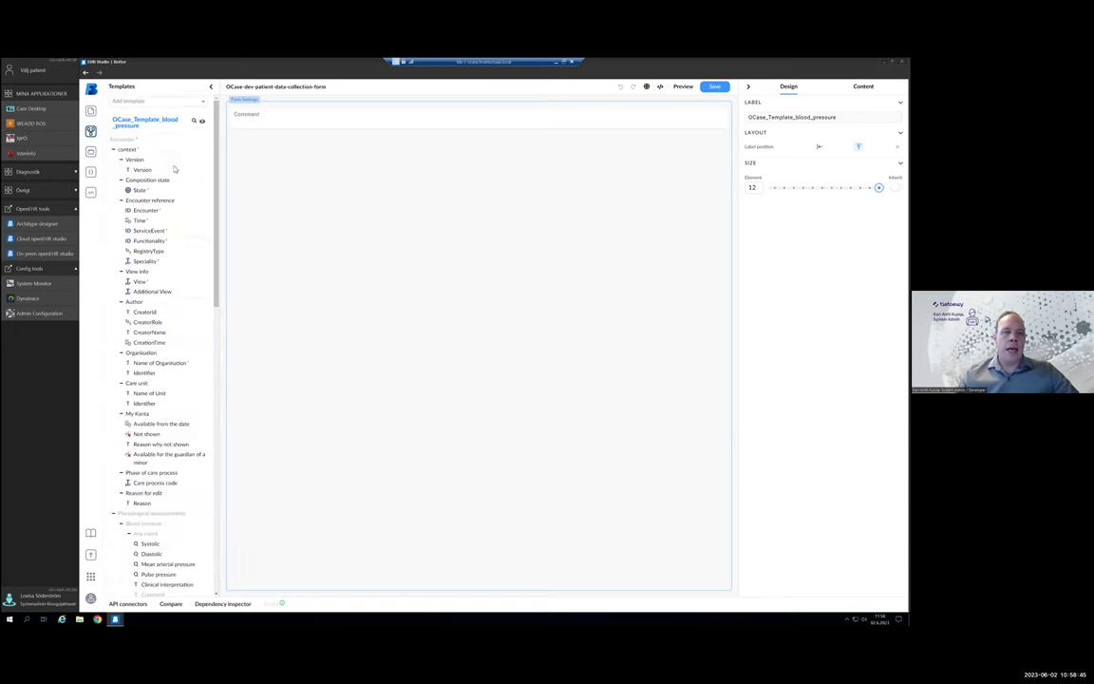
left_click(114, 150)
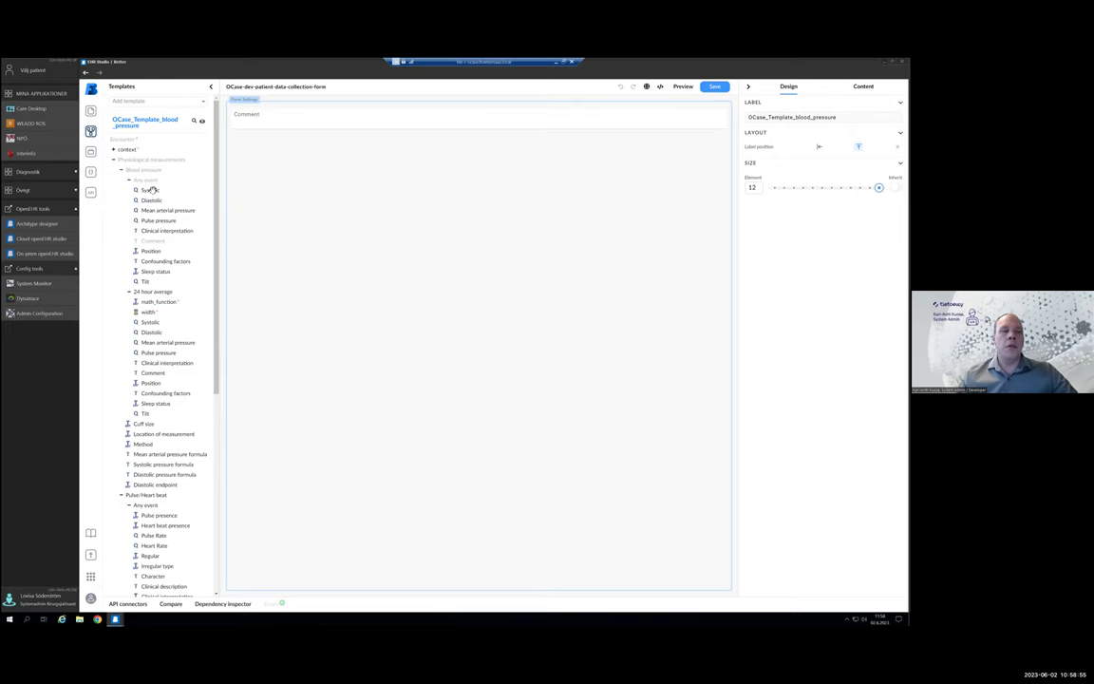
- Place Systolic, Diastolic, Pulse Rate and Weight fields above Comment, then enlarge the editor view
left_click_drag(146, 190, 286, 115)
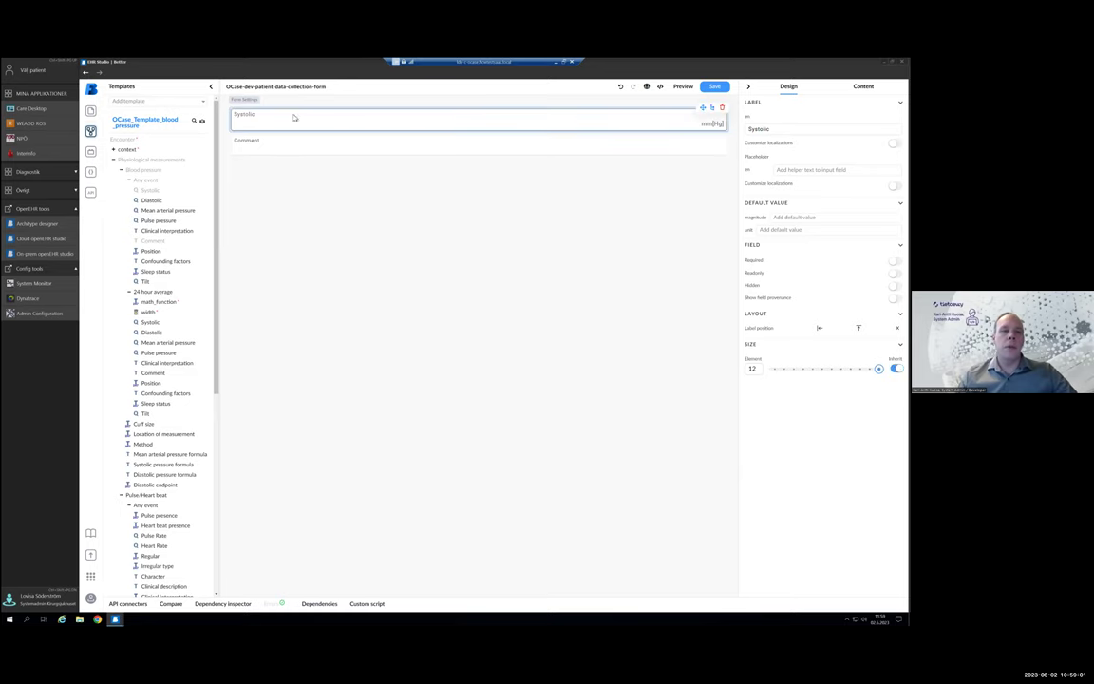
left_click_drag(257, 169, 282, 139)
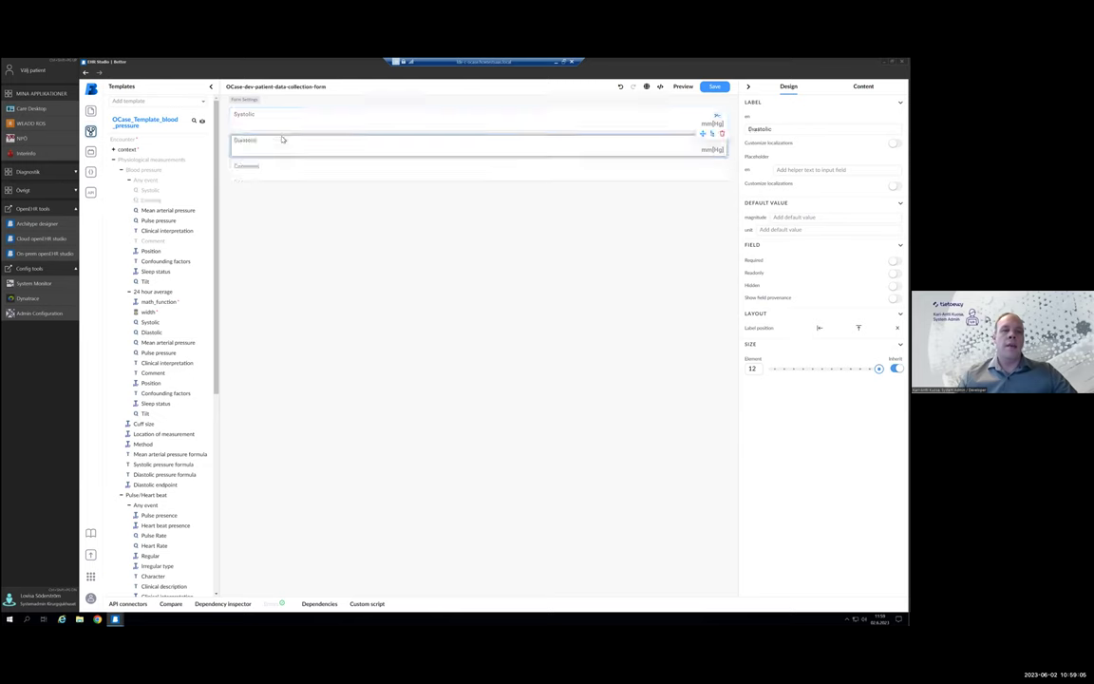
scroll(170, 286, "down", 5)
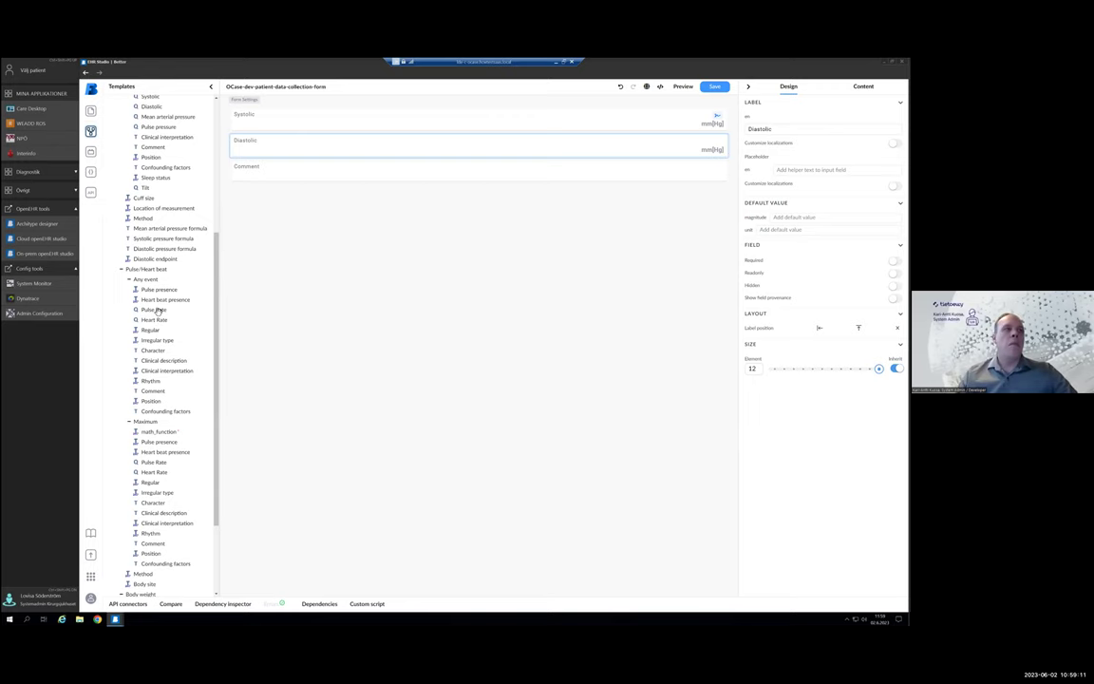
left_click_drag(154, 311, 294, 163)
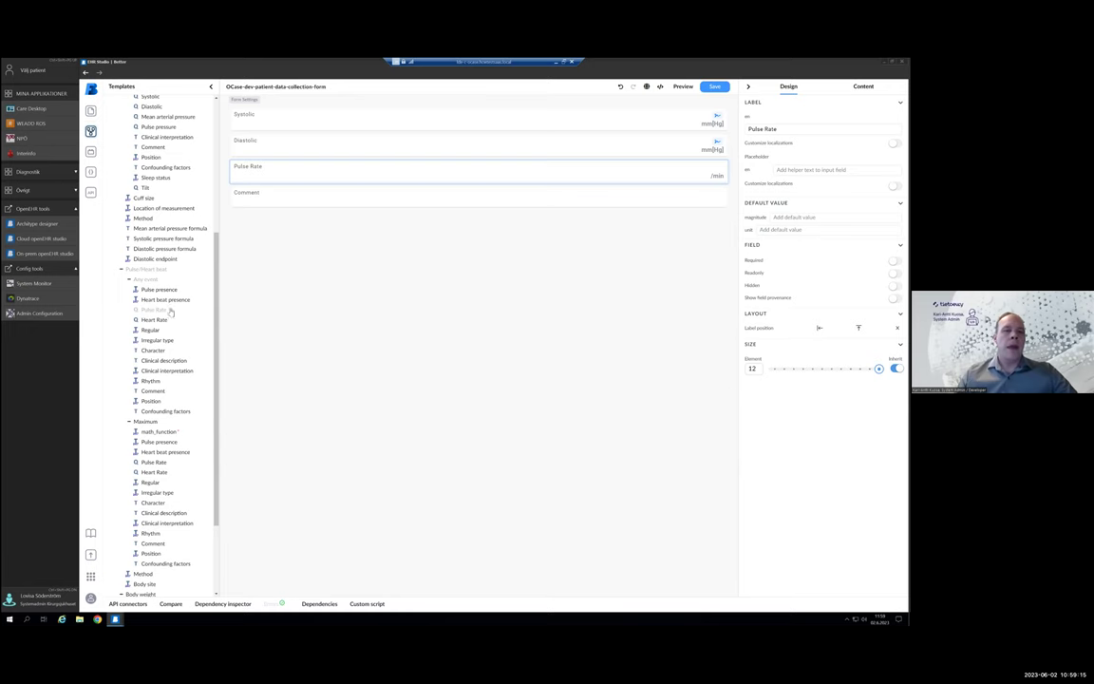
scroll(133, 328, "down", 3)
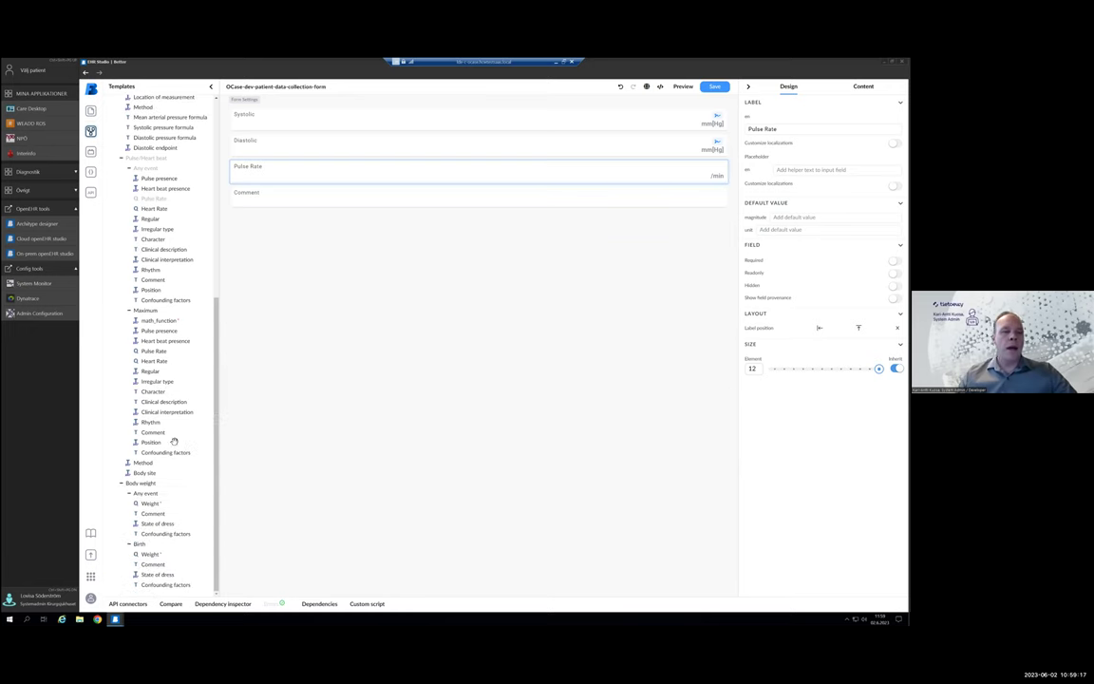
left_click_drag(149, 503, 311, 194)
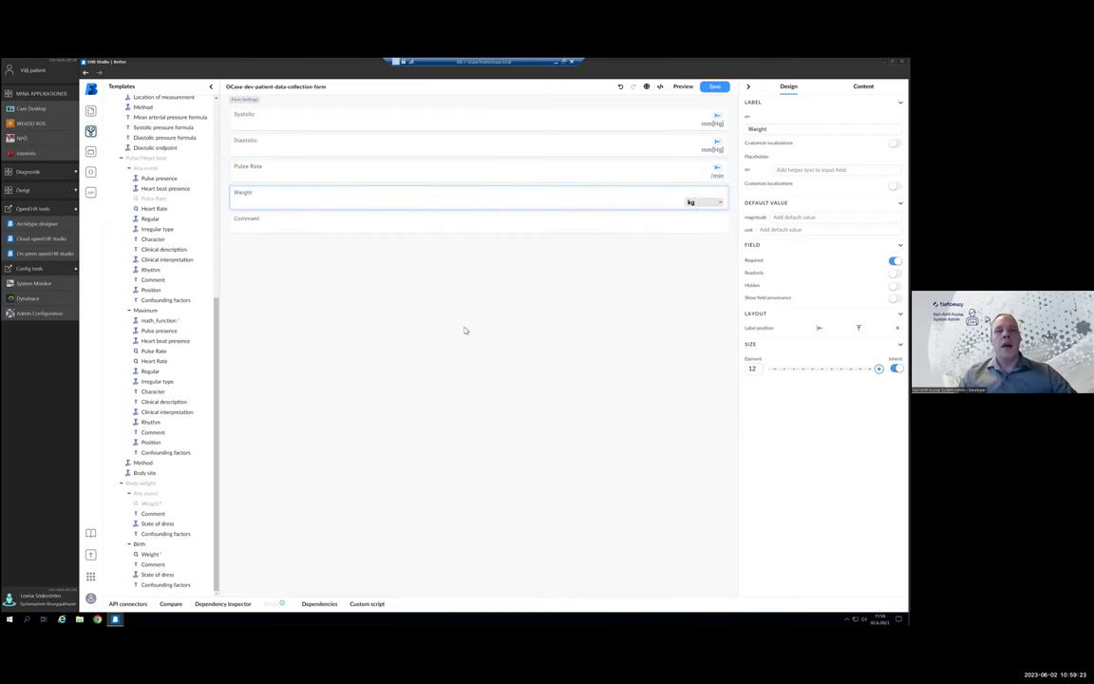
key("ctrl+plus")
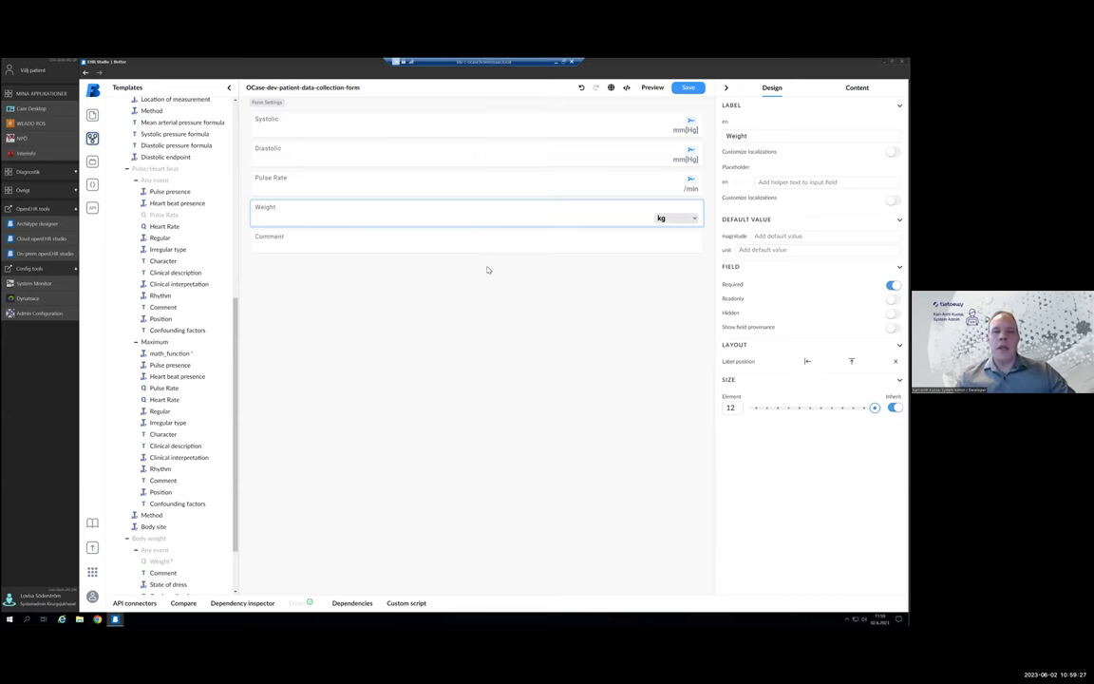
key("ctrl+plus")
- Mark the Systolic, Diastolic and Pulse Rate fields as Required
left_click(435, 141)
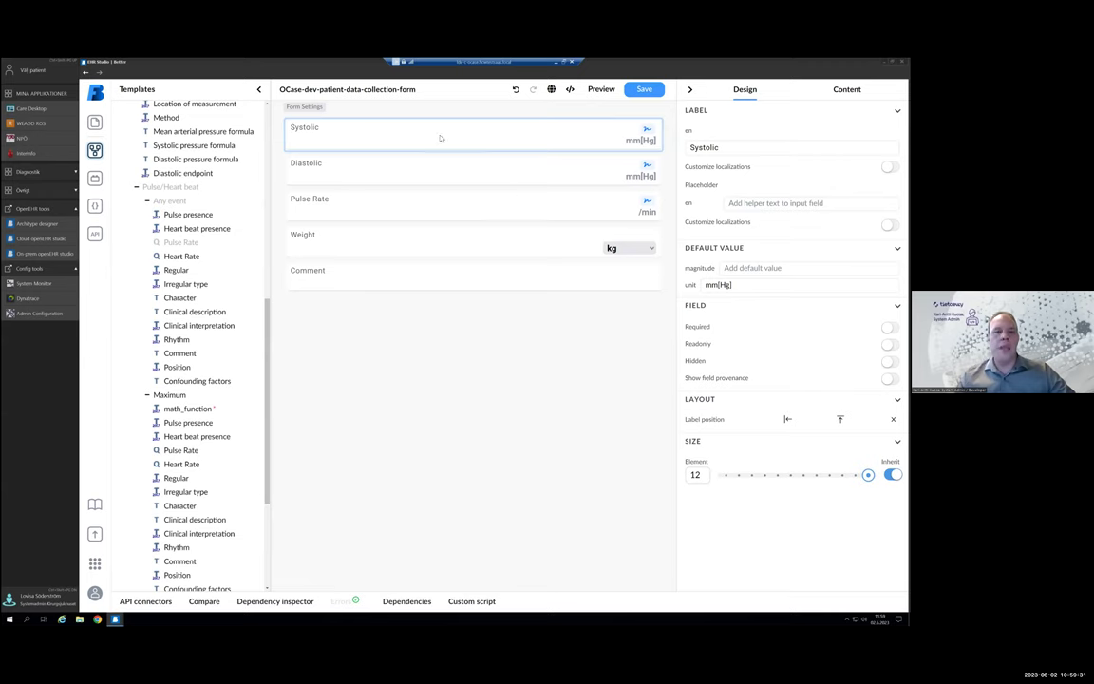
left_click(888, 326)
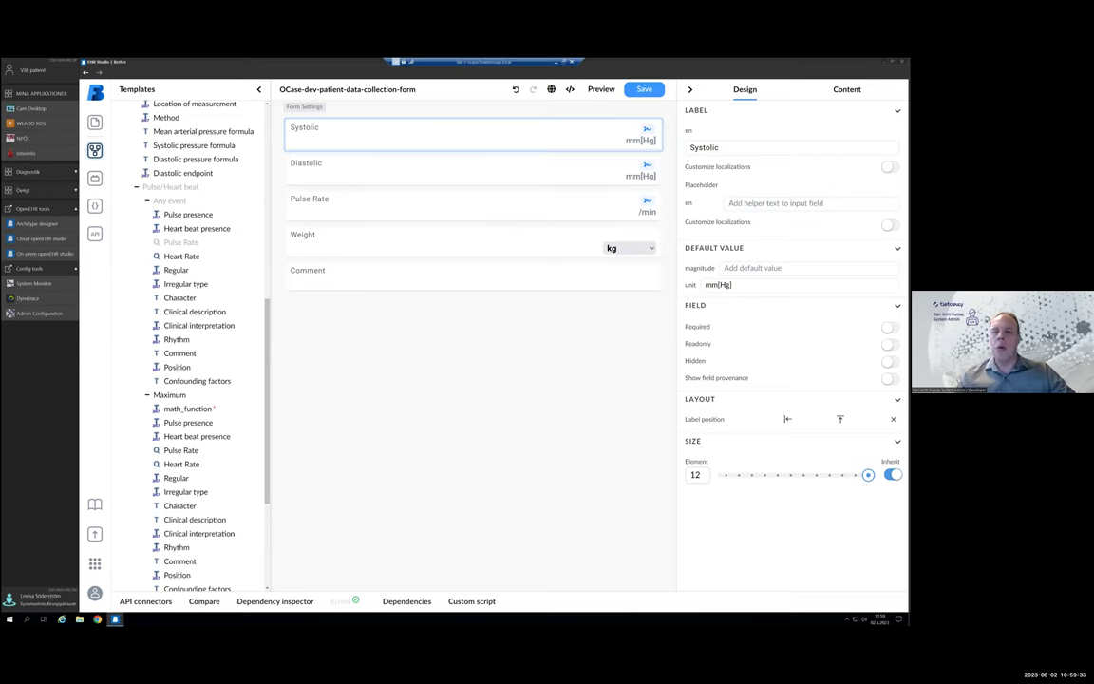
left_click(547, 170)
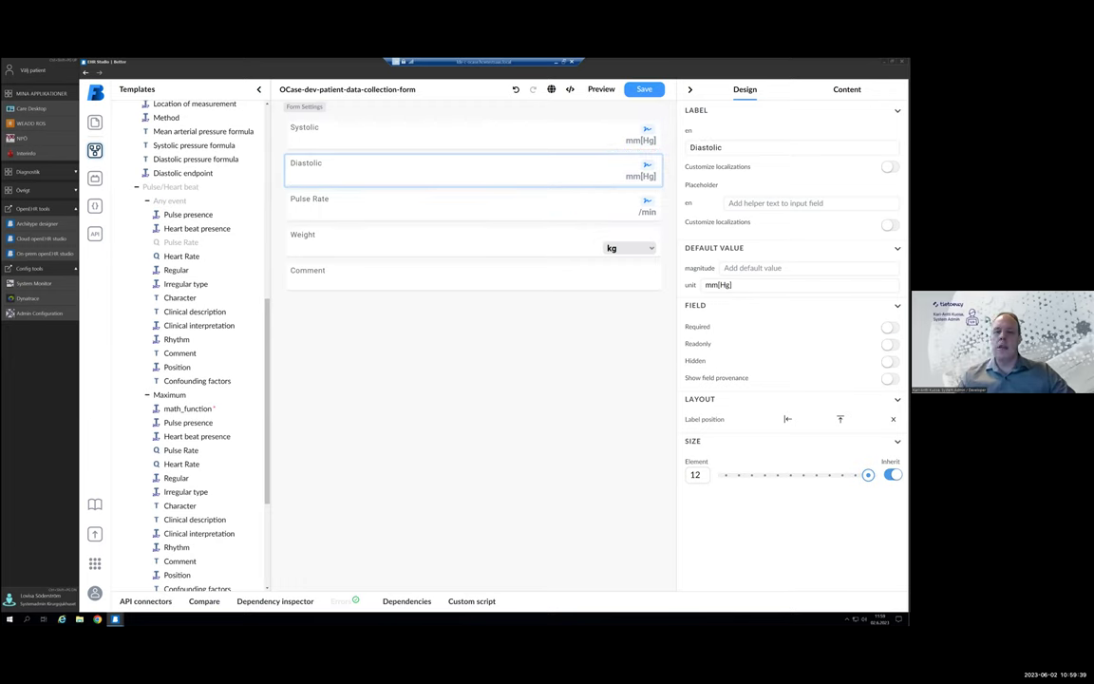
left_click(889, 327)
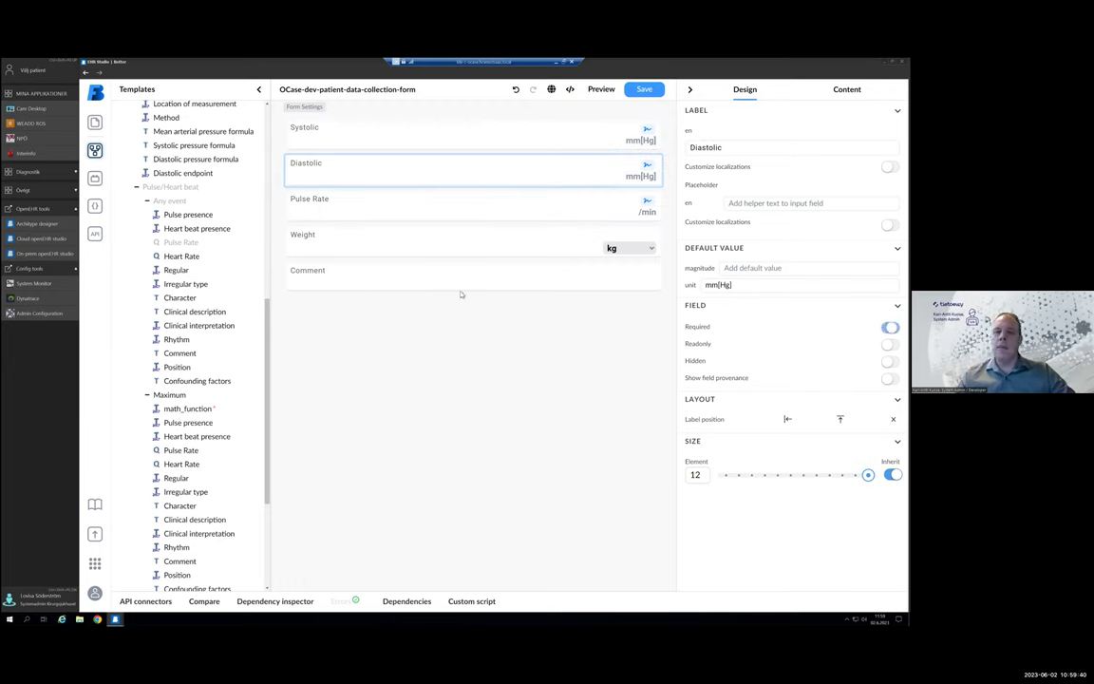
left_click(330, 206)
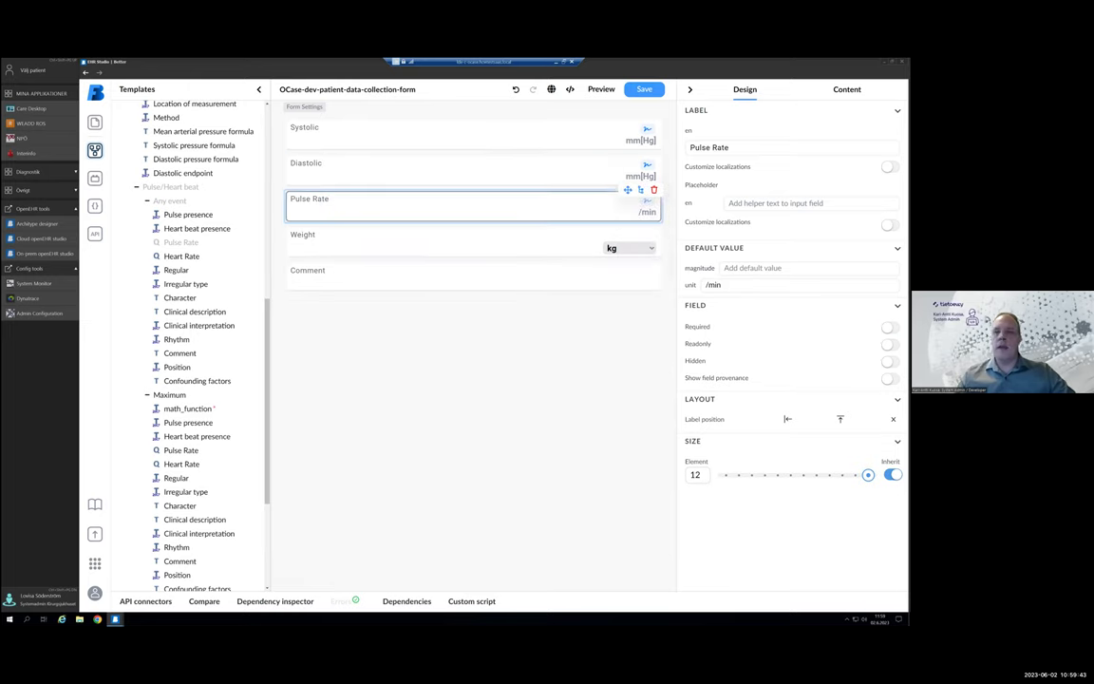
left_click(889, 327)
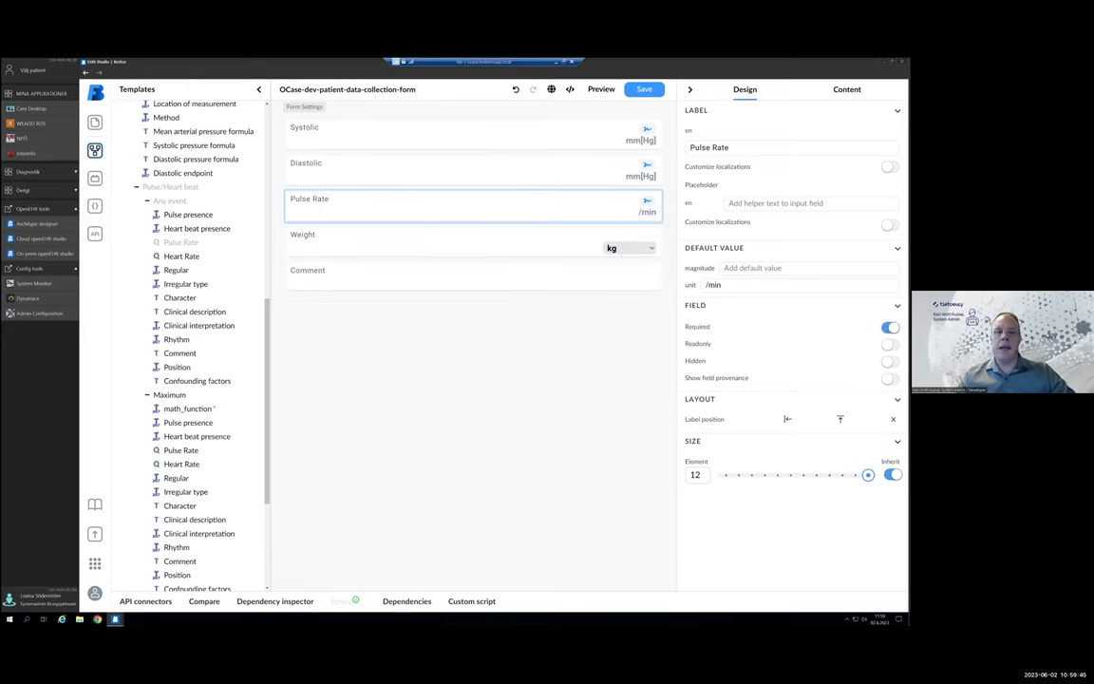
- Select the Weight field, save the form with confirmation, and zoom the editor back out
left_click(373, 243)
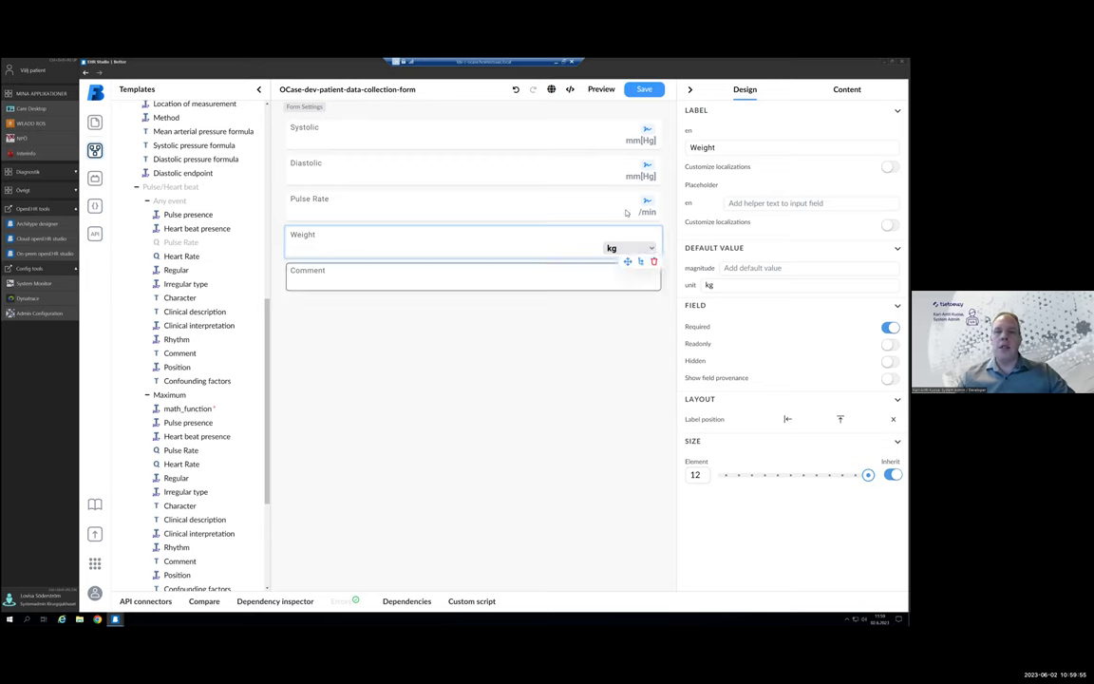
left_click(646, 90)
left_click(561, 366)
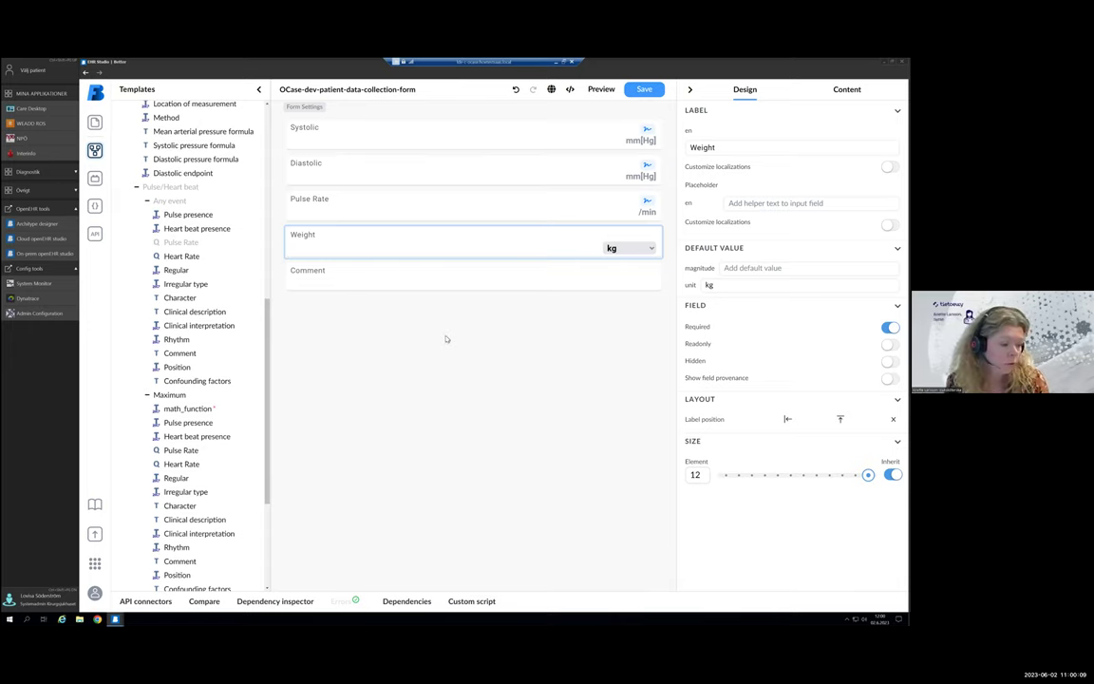
key("ctrl+minus")
key("ctrl+minus")
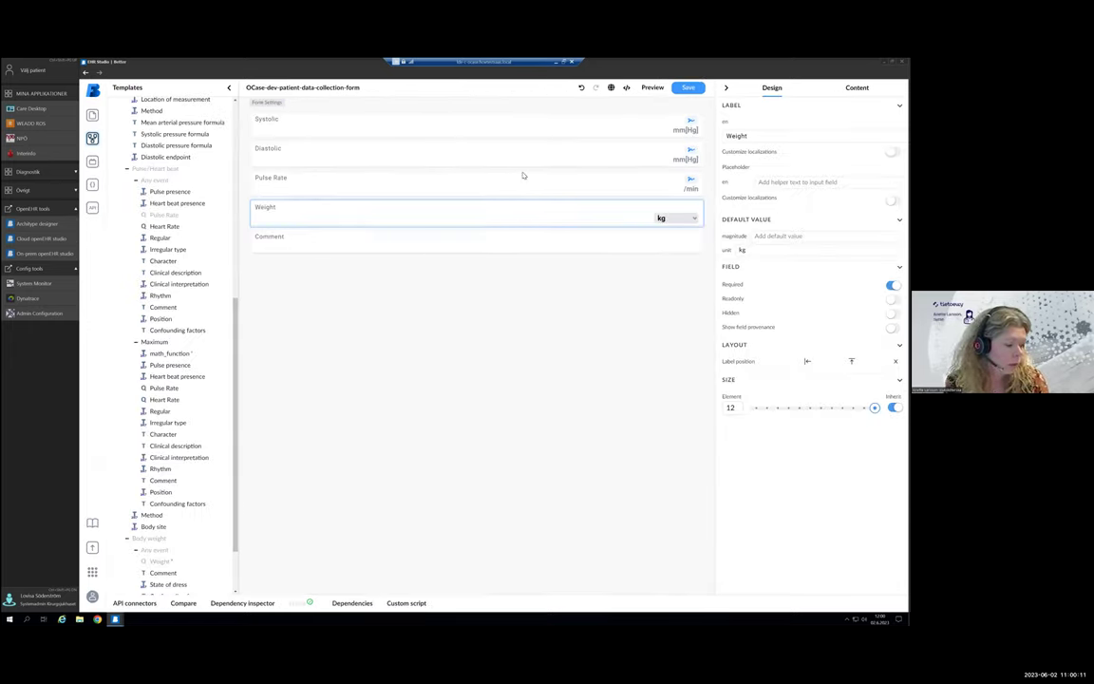
left_click_drag(538, 150, 459, 142)
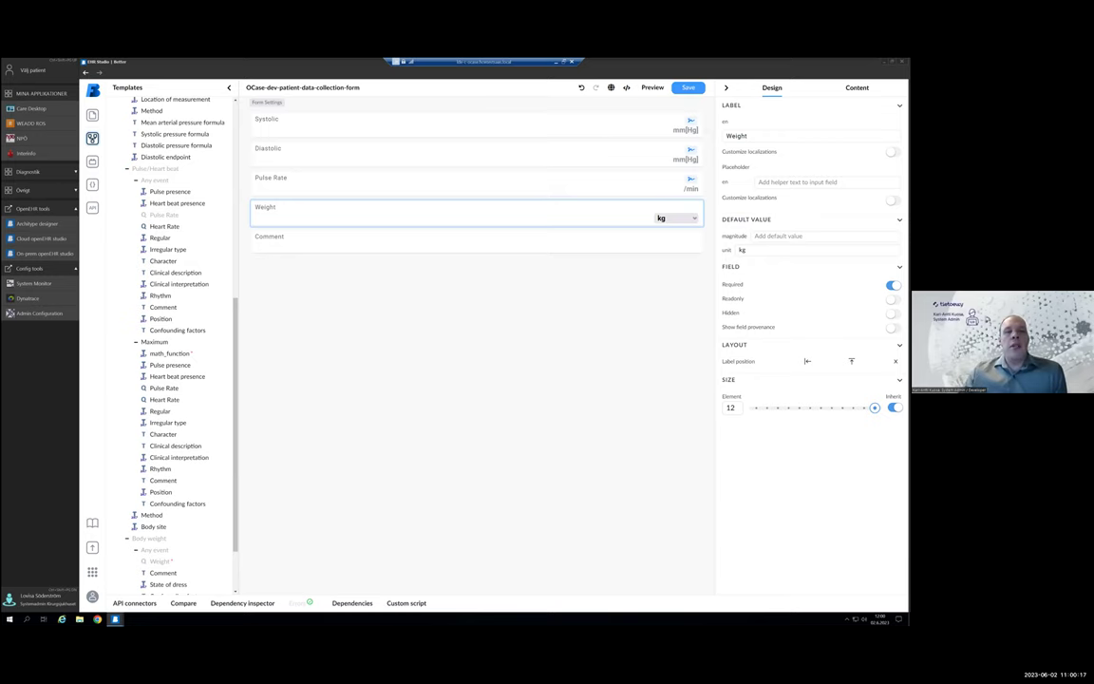
left_click_drag(347, 128, 320, 277)
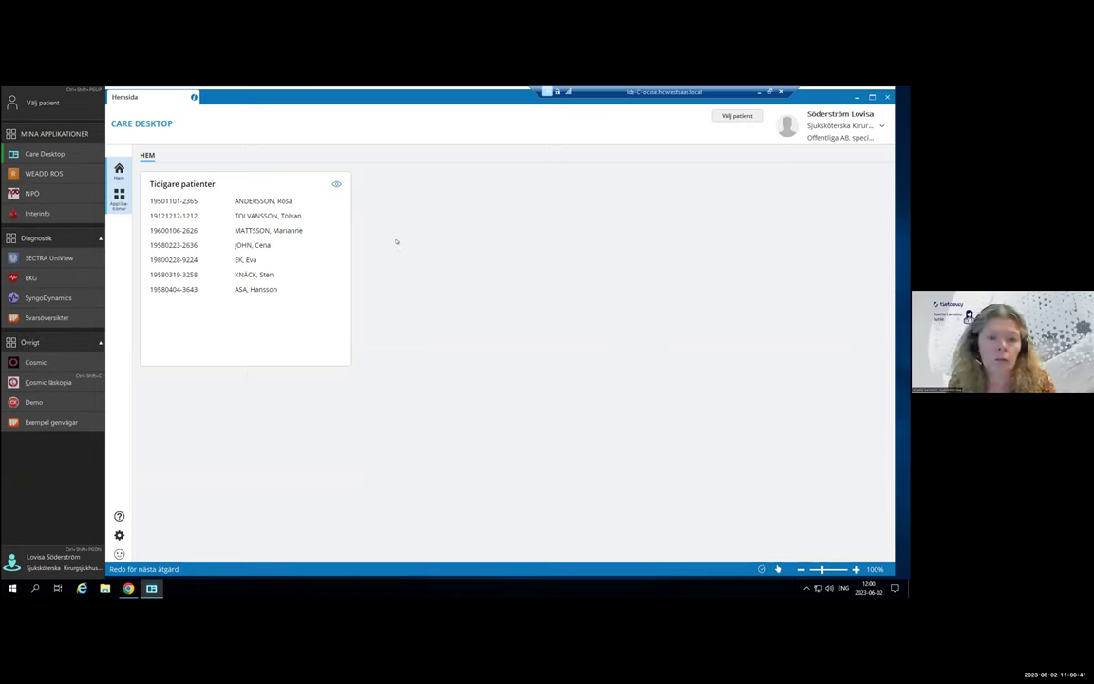
- Open the first recent patient and create a patient-reported data link for OCase-dev-patient-data-collection-form
left_click(286, 202)
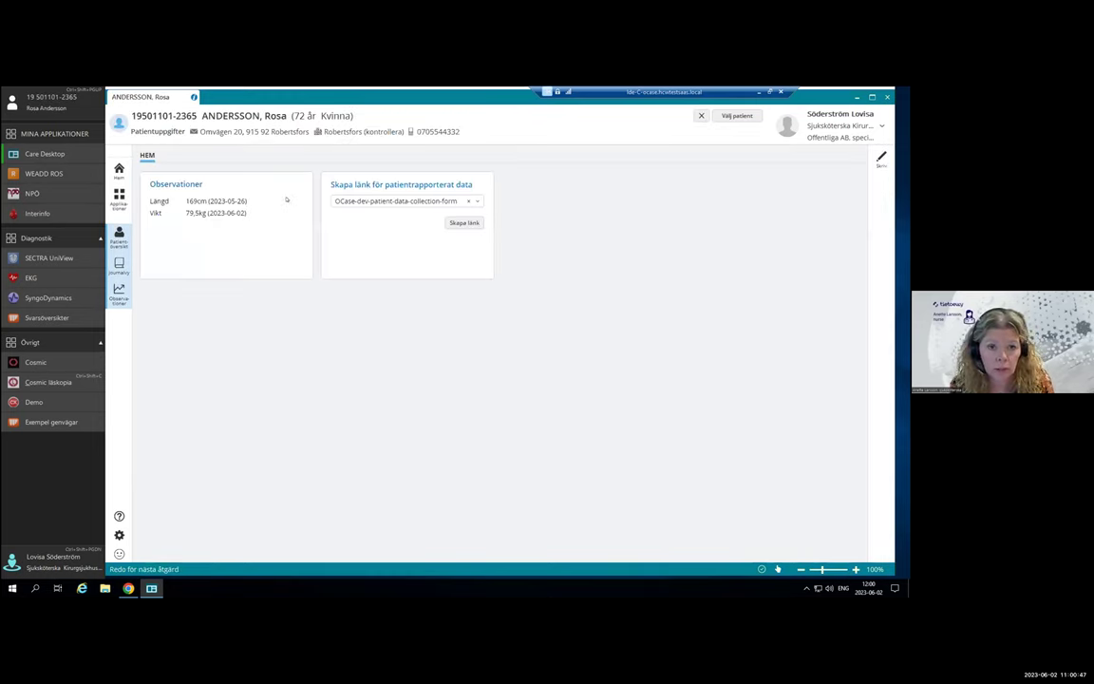
left_click(460, 224)
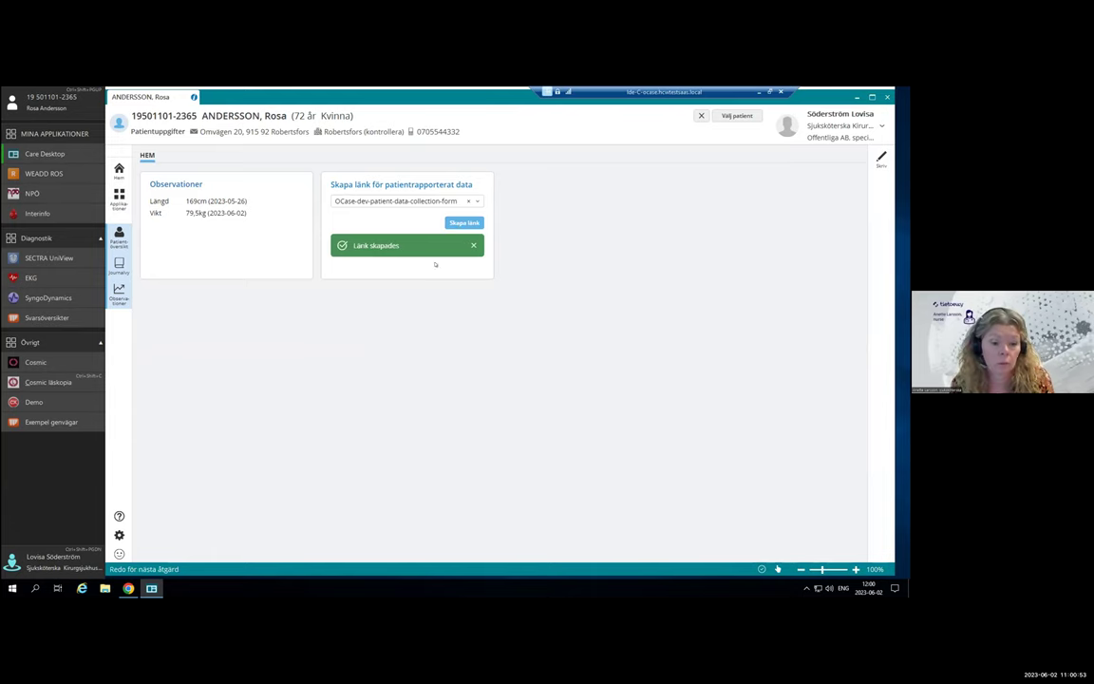
- Load the copied patient-reported data link in a new Chrome window
left_click(128, 588)
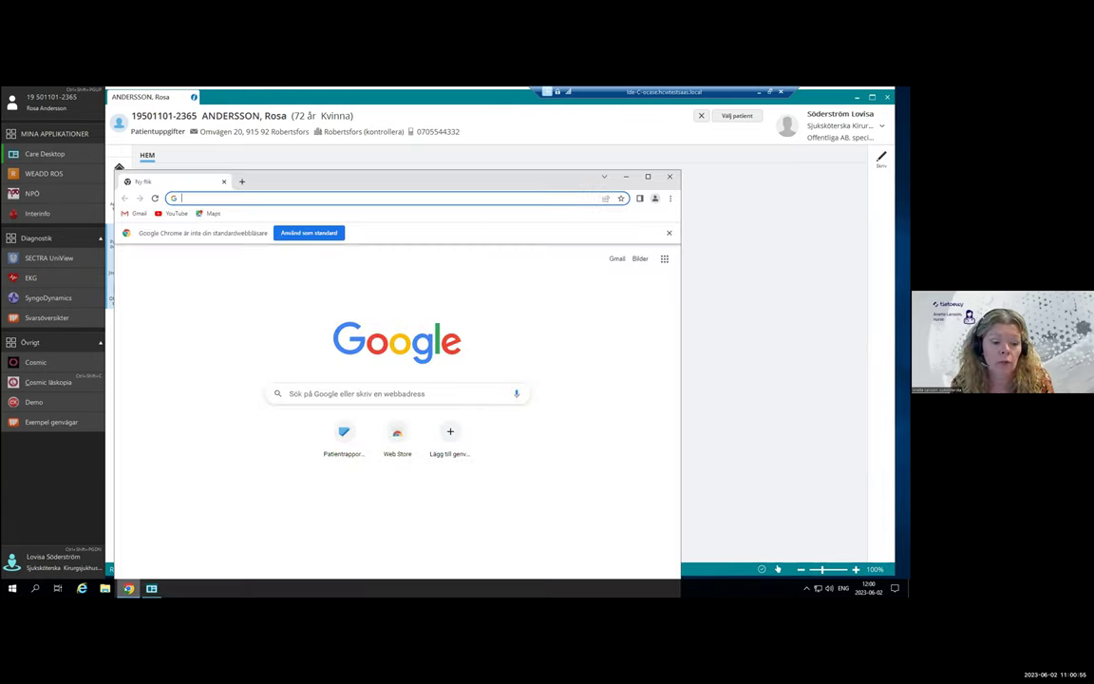
type("s")
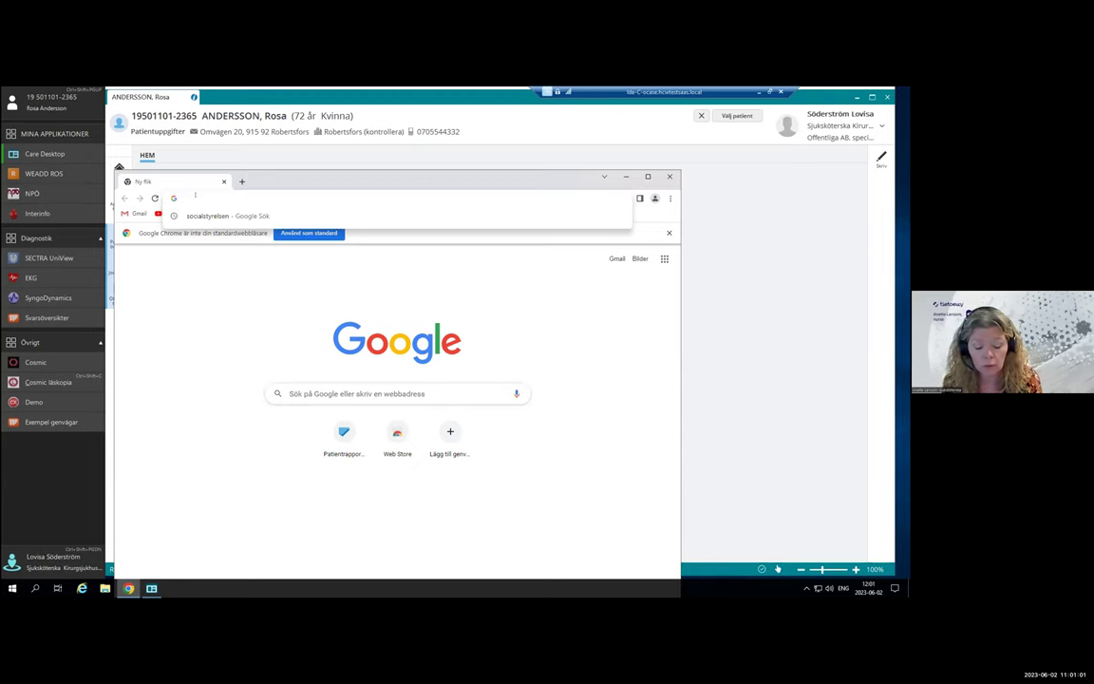
key("ctrl+v")
key("Return")
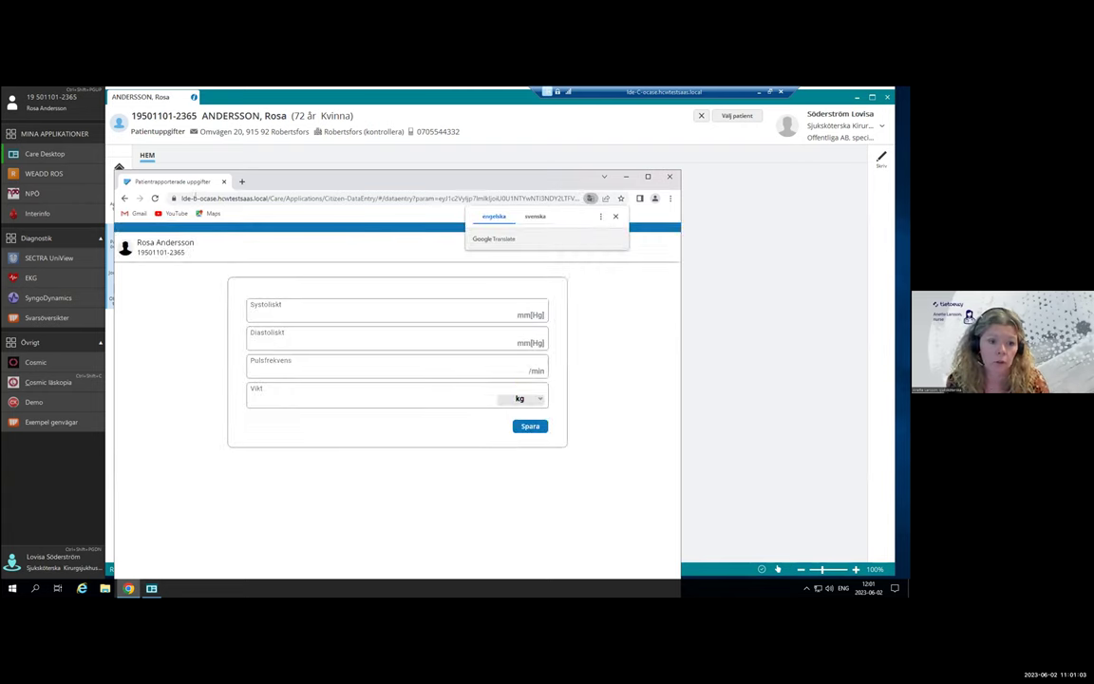
- Enter systolic 169, diastolic 85, pulse 69 and weight 79.5, then save the form
left_click(298, 308)
type("16")
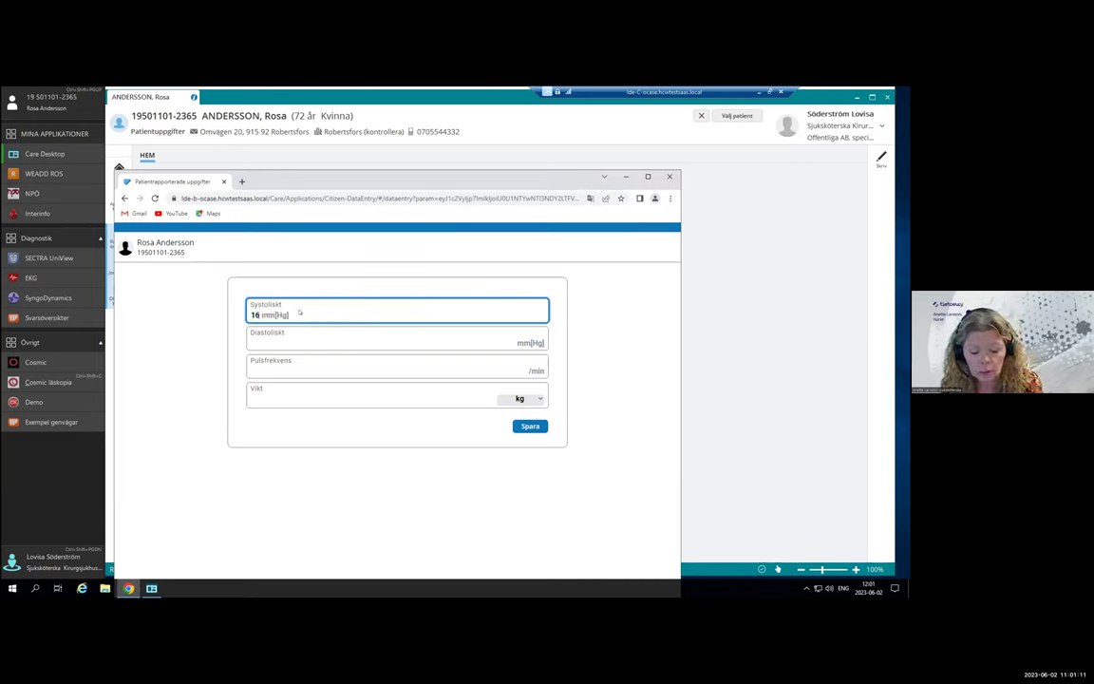
type("9")
left_click(284, 338)
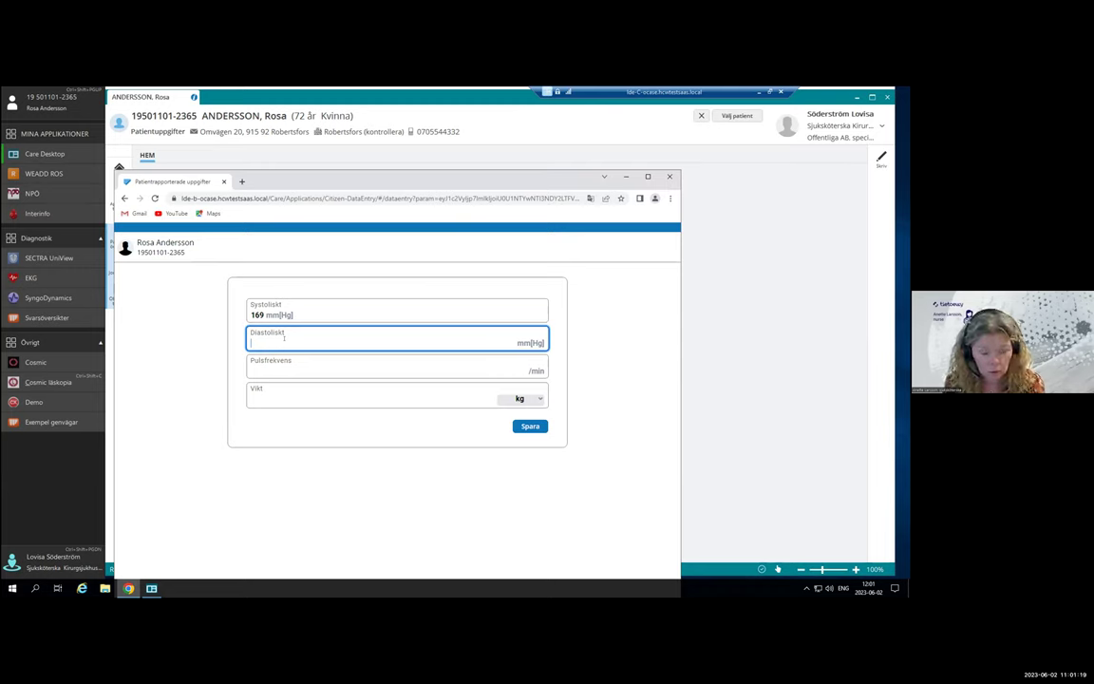
type("85")
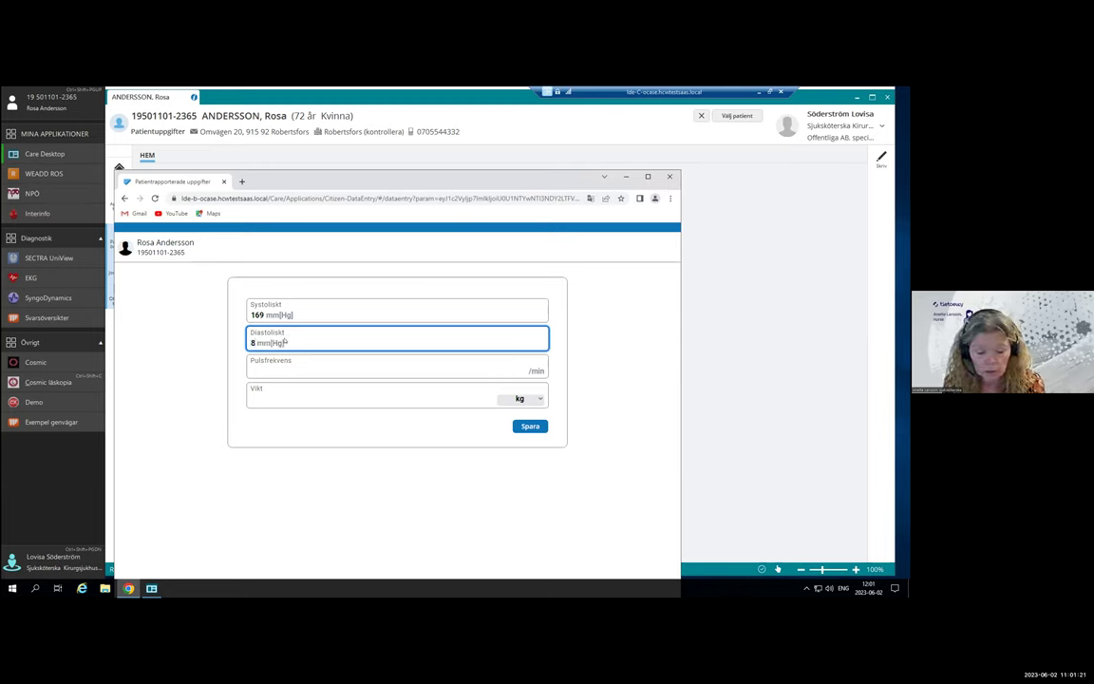
left_click(296, 362)
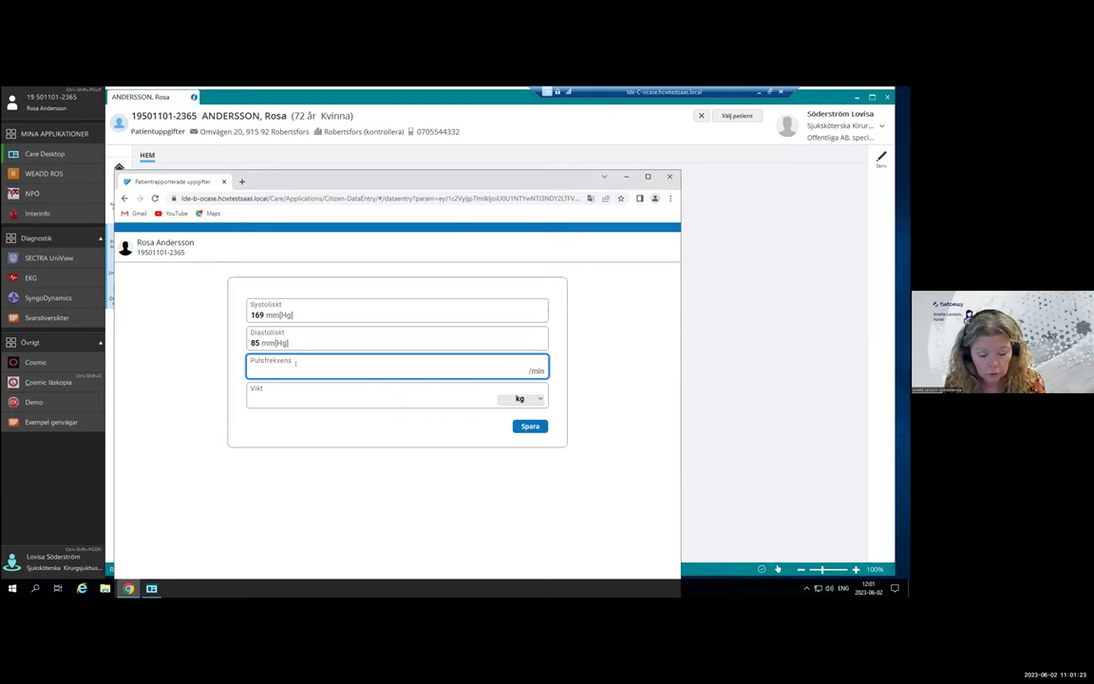
type("69")
left_click(287, 392)
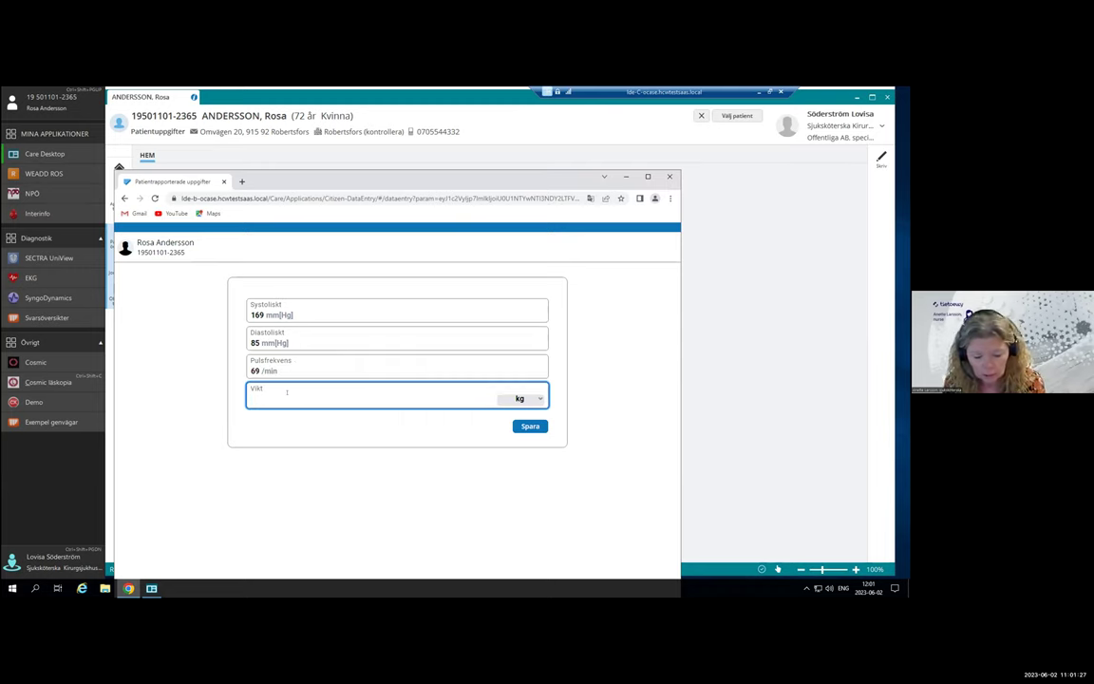
type("79.")
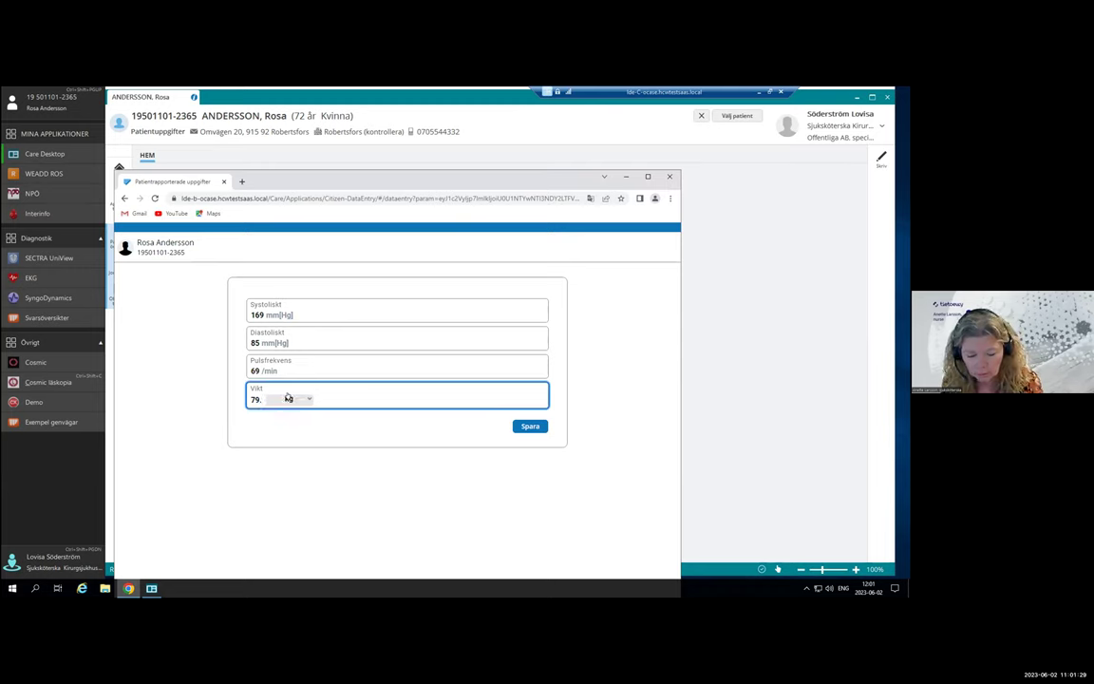
type("5")
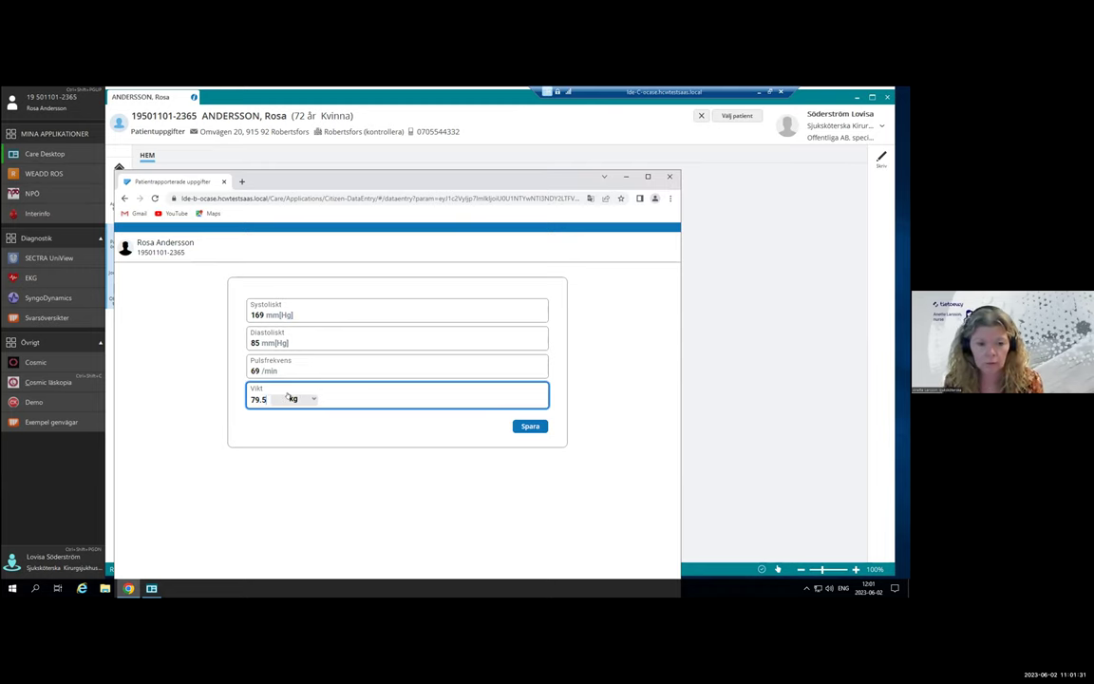
left_click(528, 427)
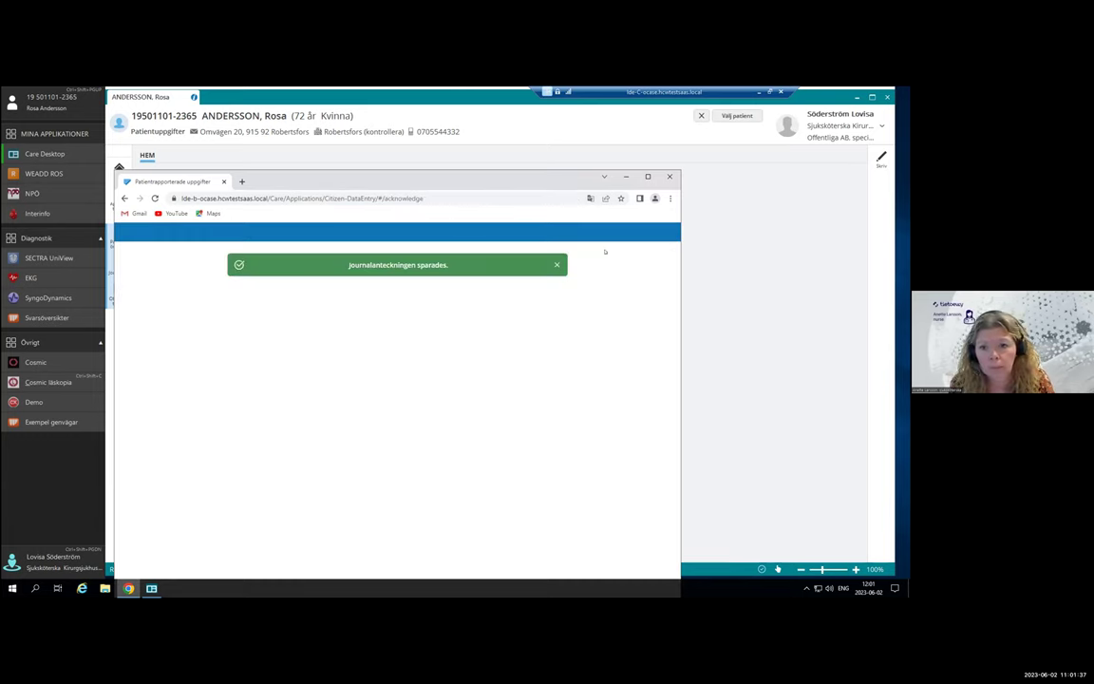
- Minimize Chrome and open the patient's Journal in Care Desktop
left_click(622, 176)
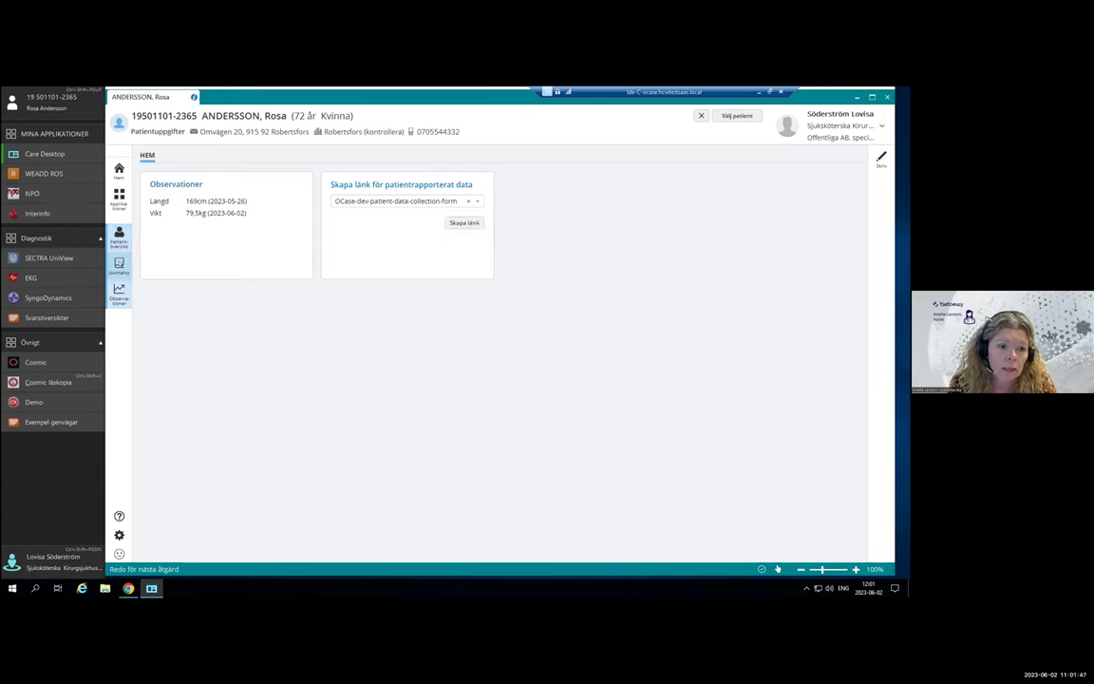
left_click(118, 266)
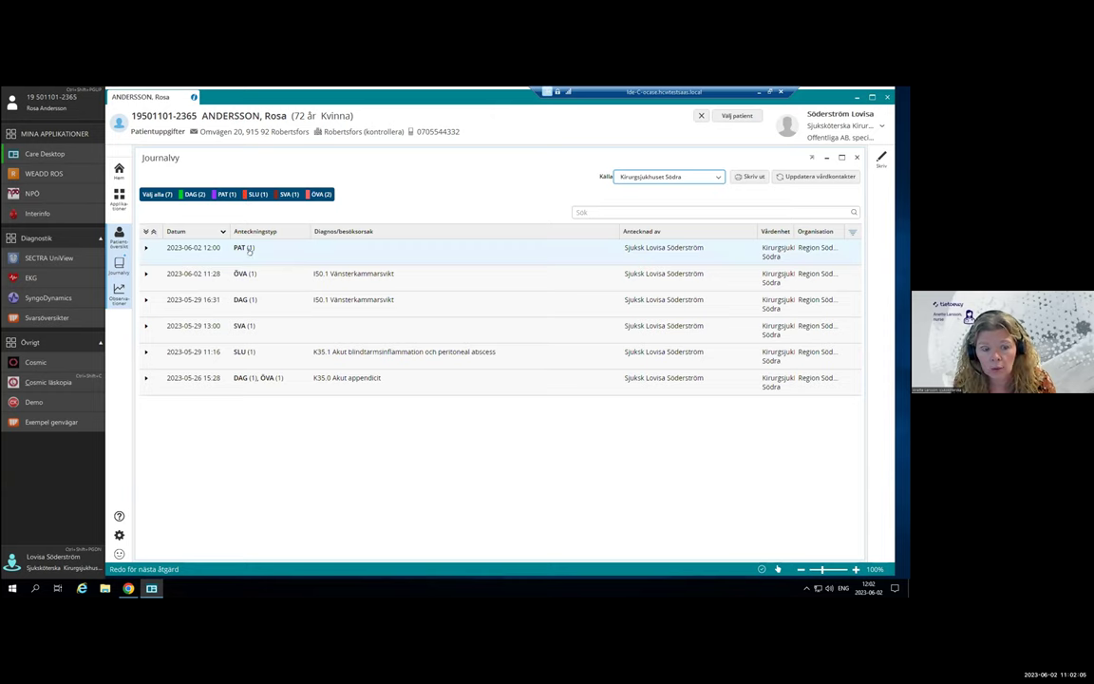
- Expand the PAT entry and open the Observations chart showing 169/85 and pulse 69
left_click(146, 247)
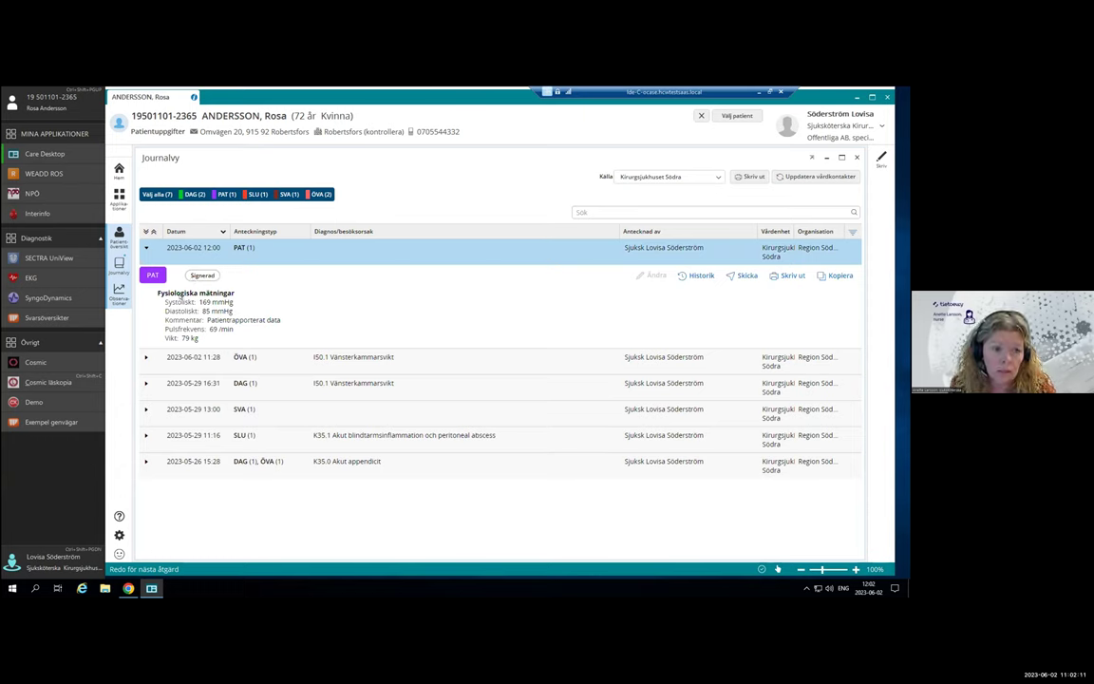
left_click(118, 291)
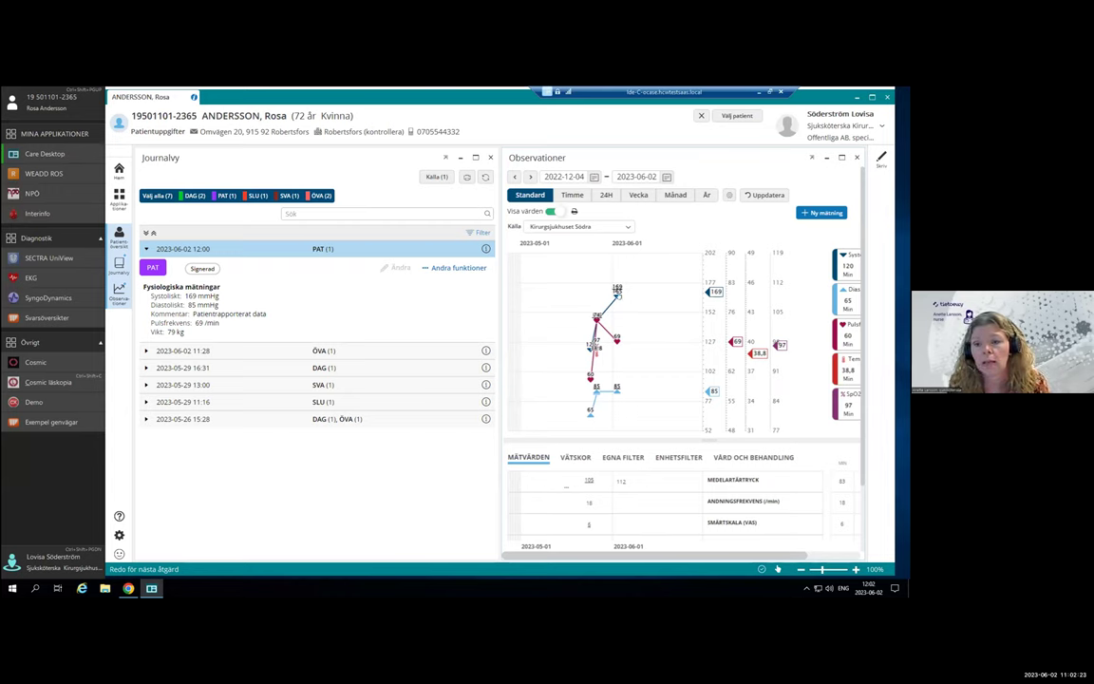
mouse_move(616, 297)
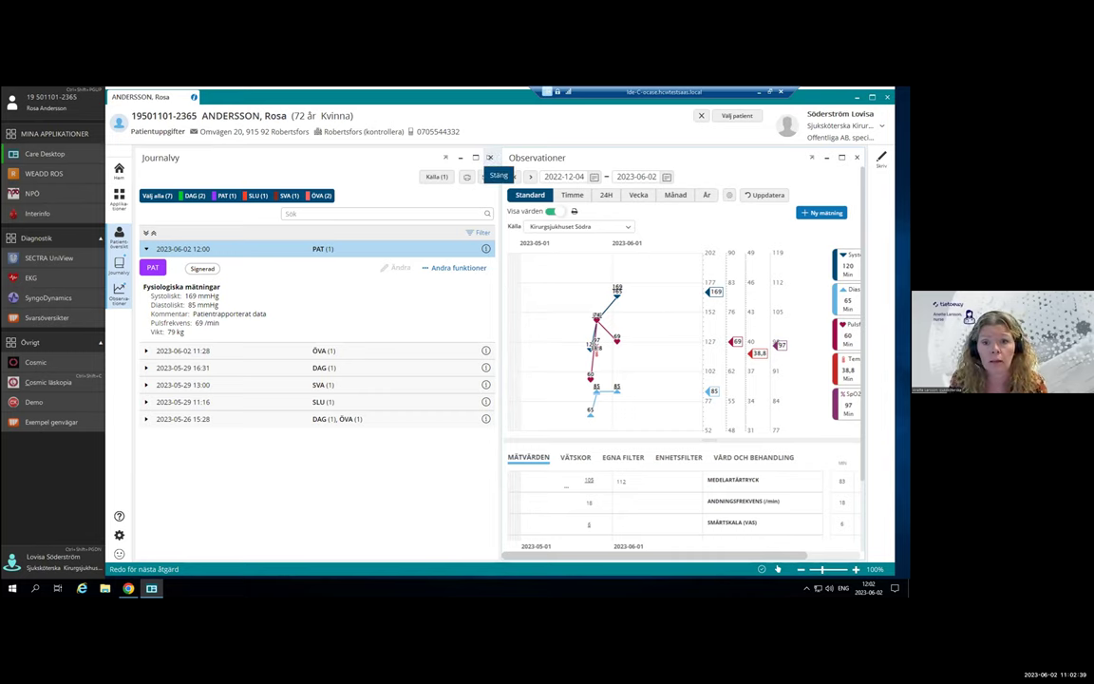
- Close the Journalvy and Observationer panels
left_click(489, 158)
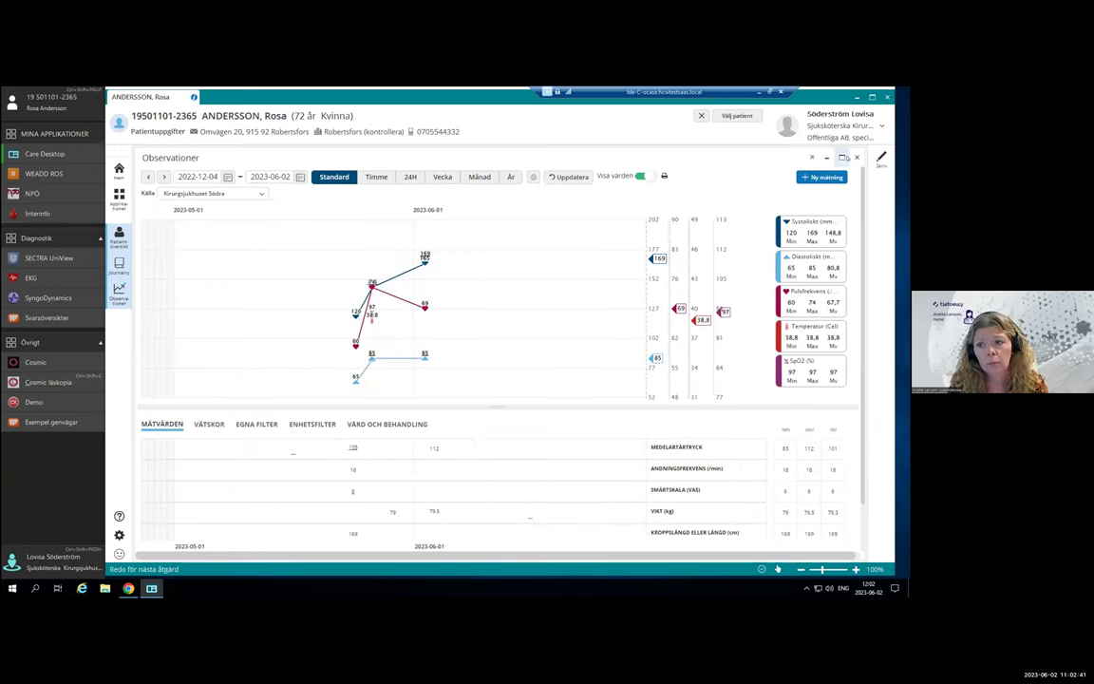
left_click(858, 158)
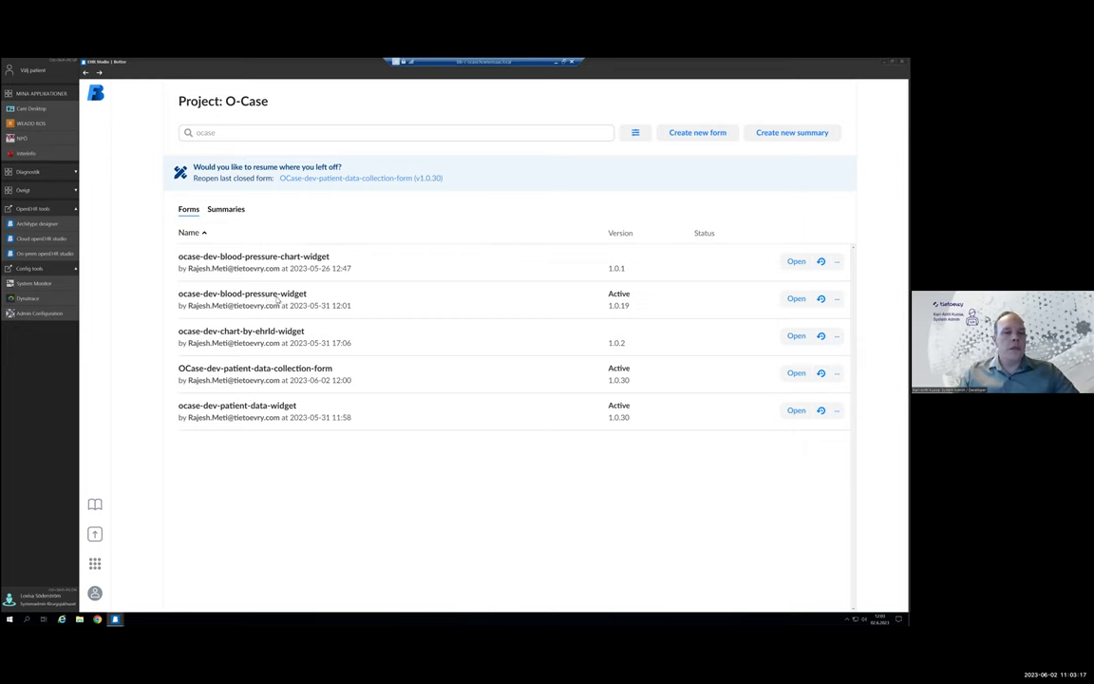
- Open the ocase-dev-blood-pressure-widget form, select its Blodtryck widget, and show the Widgets palette
left_click(268, 300)
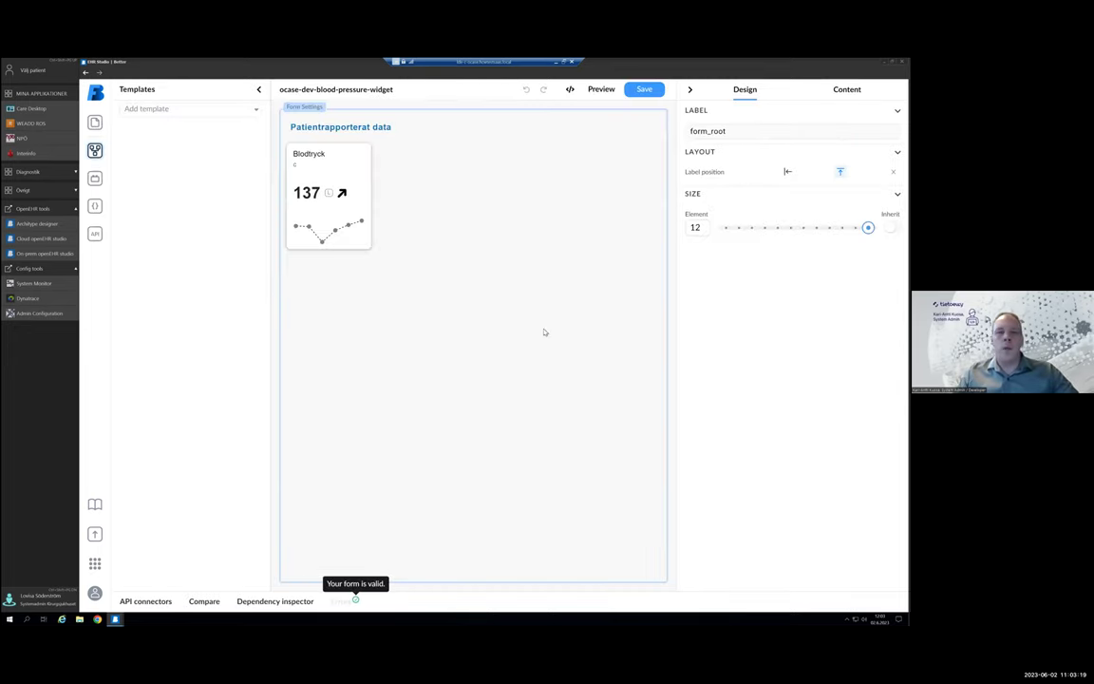
left_click(363, 175)
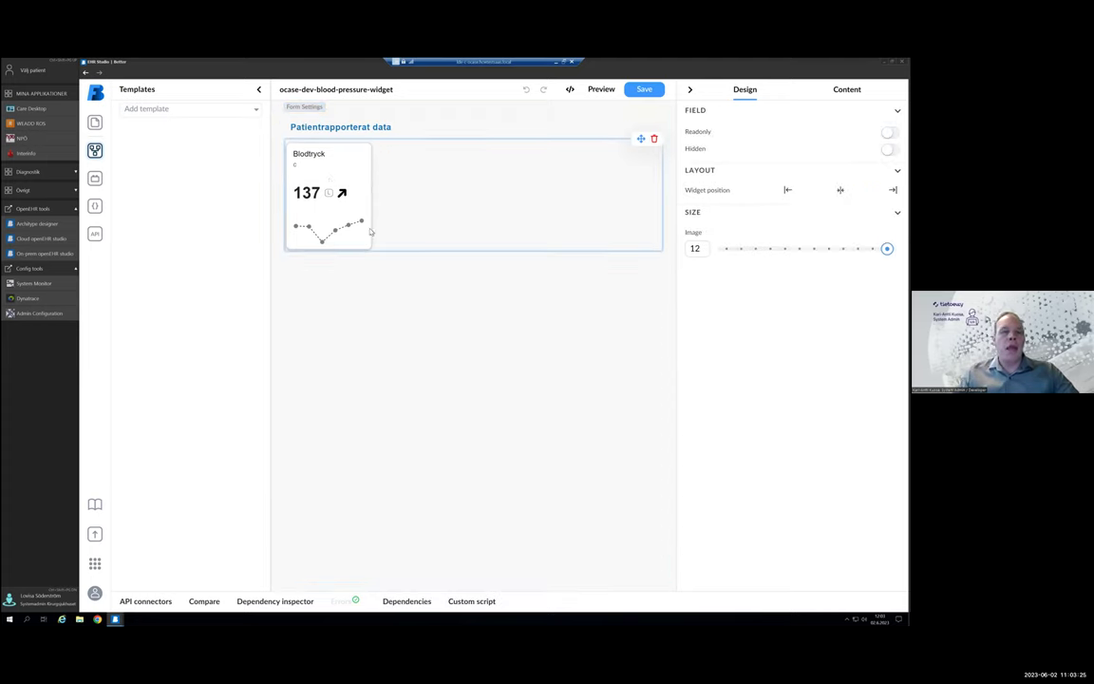
left_click(95, 180)
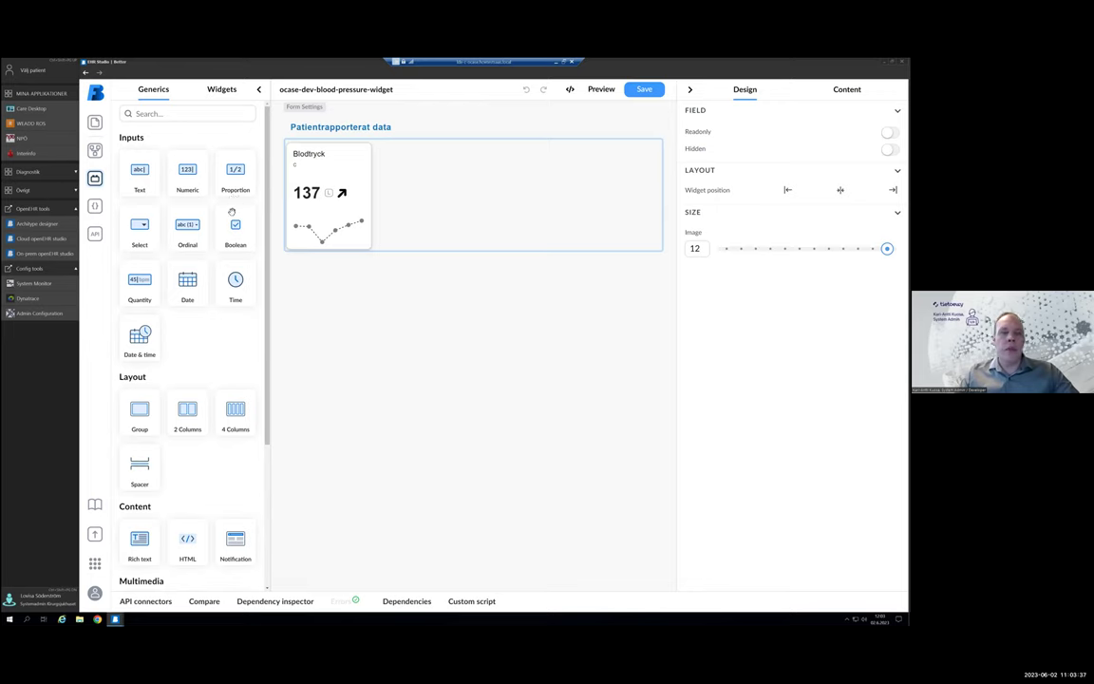
left_click(204, 86)
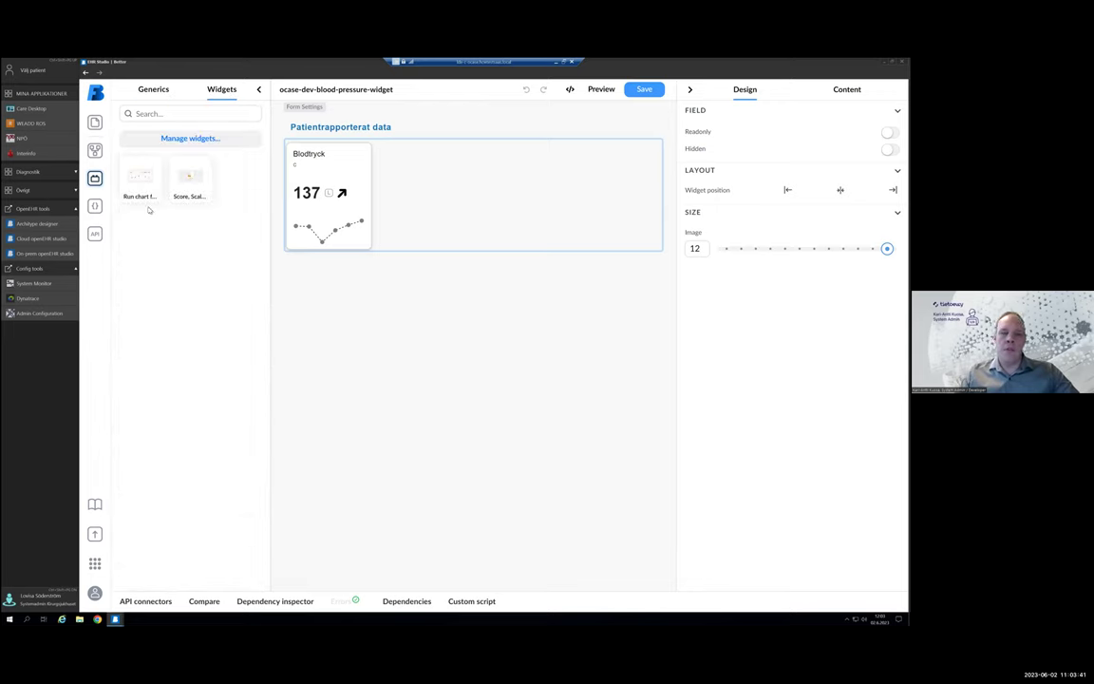
mouse_move(364, 213)
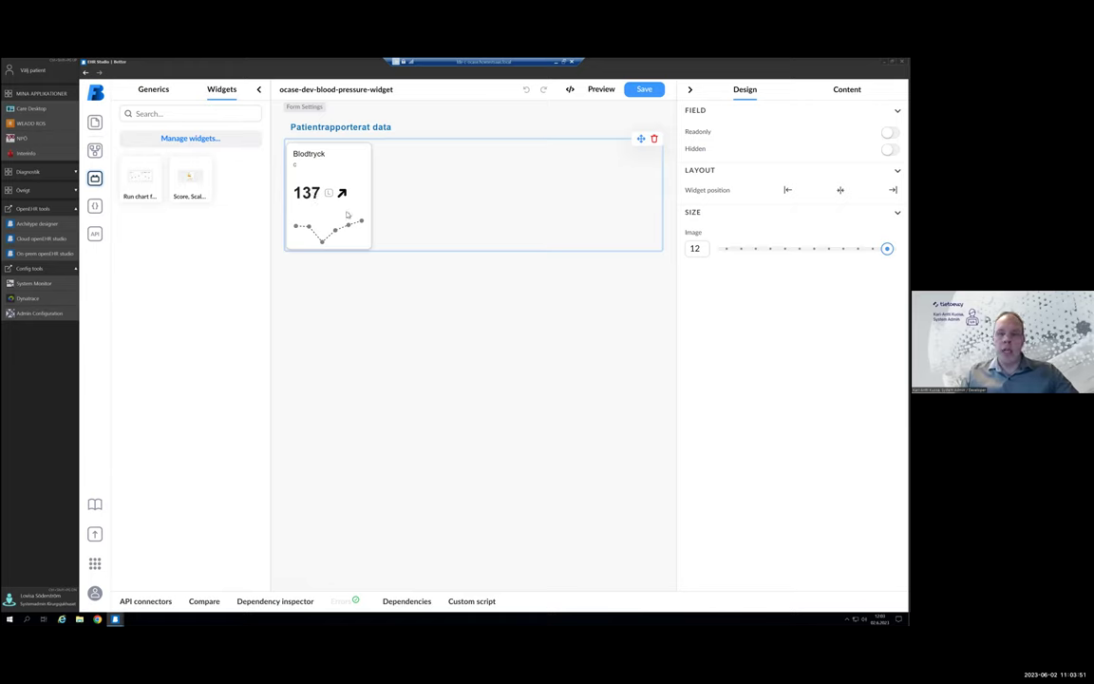
- Inspect the OcaseDemoAPI connector's Get_BloodPressure_Data call, then dismiss its details
left_click(148, 601)
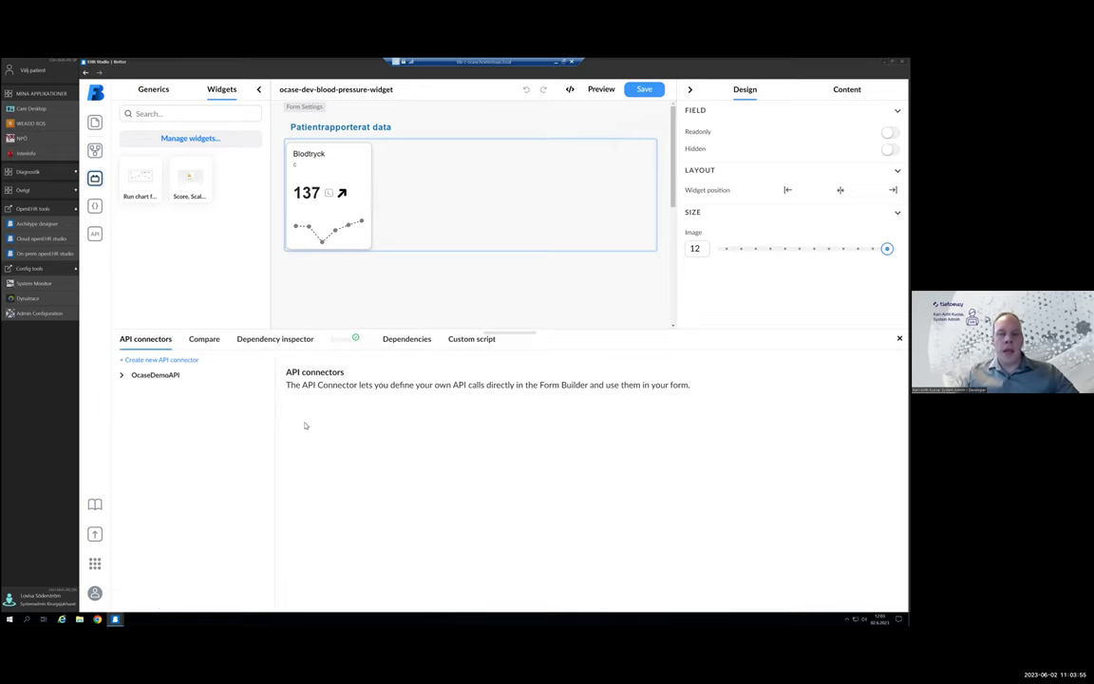
key("ctrl+plus")
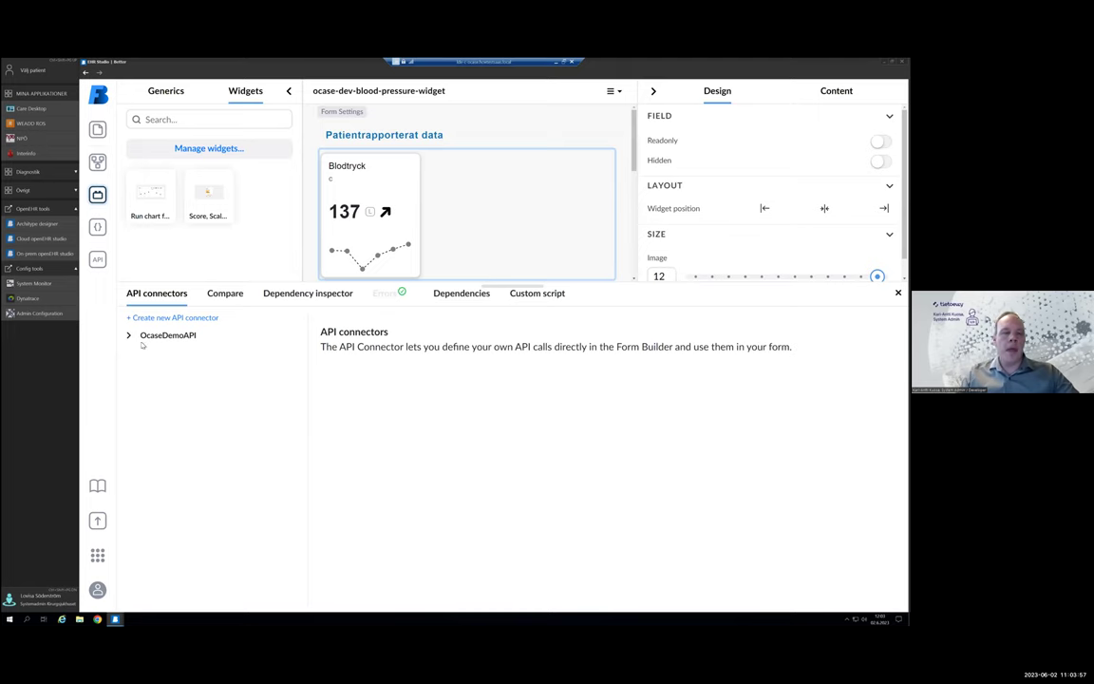
left_click(128, 336)
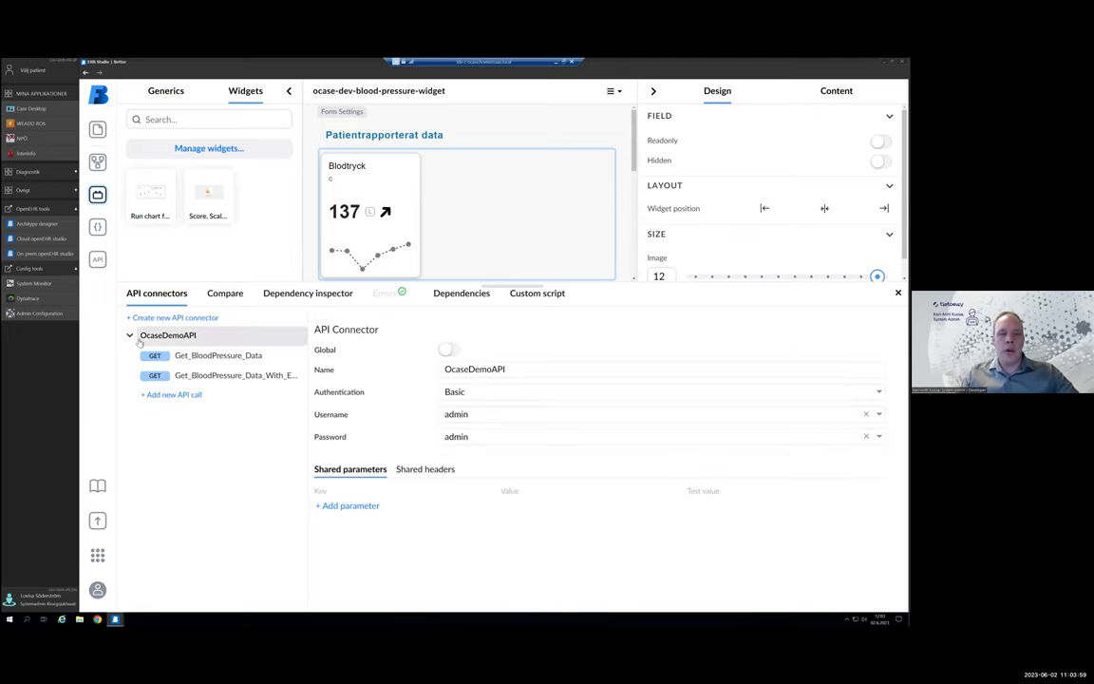
left_click(218, 356)
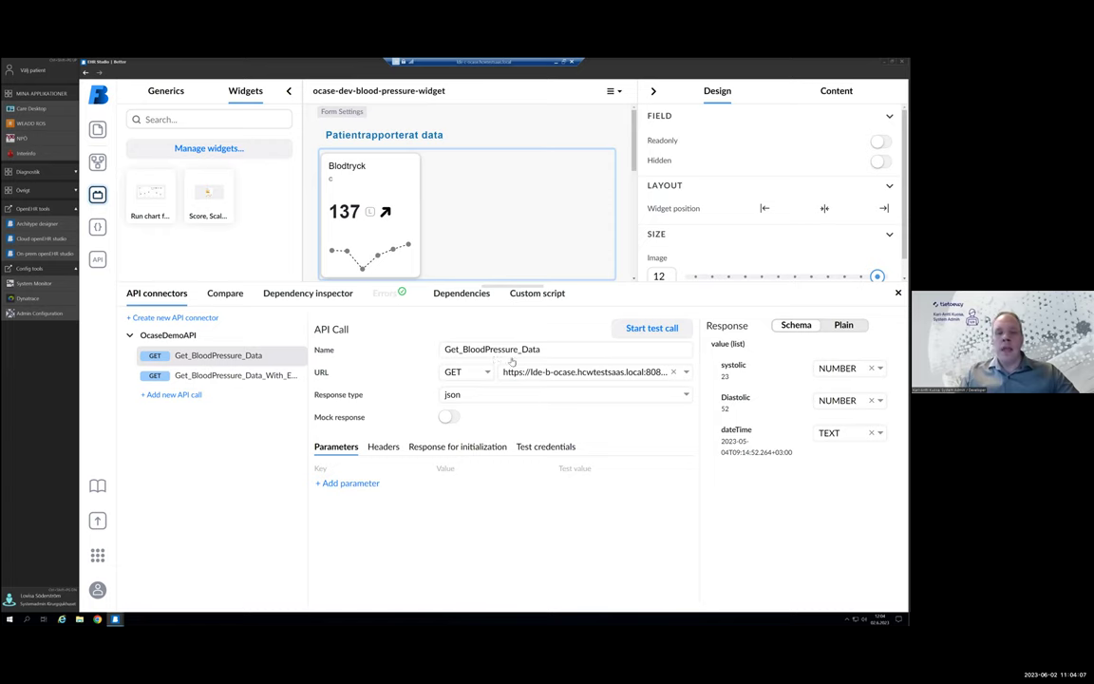
key("ctrl+minus")
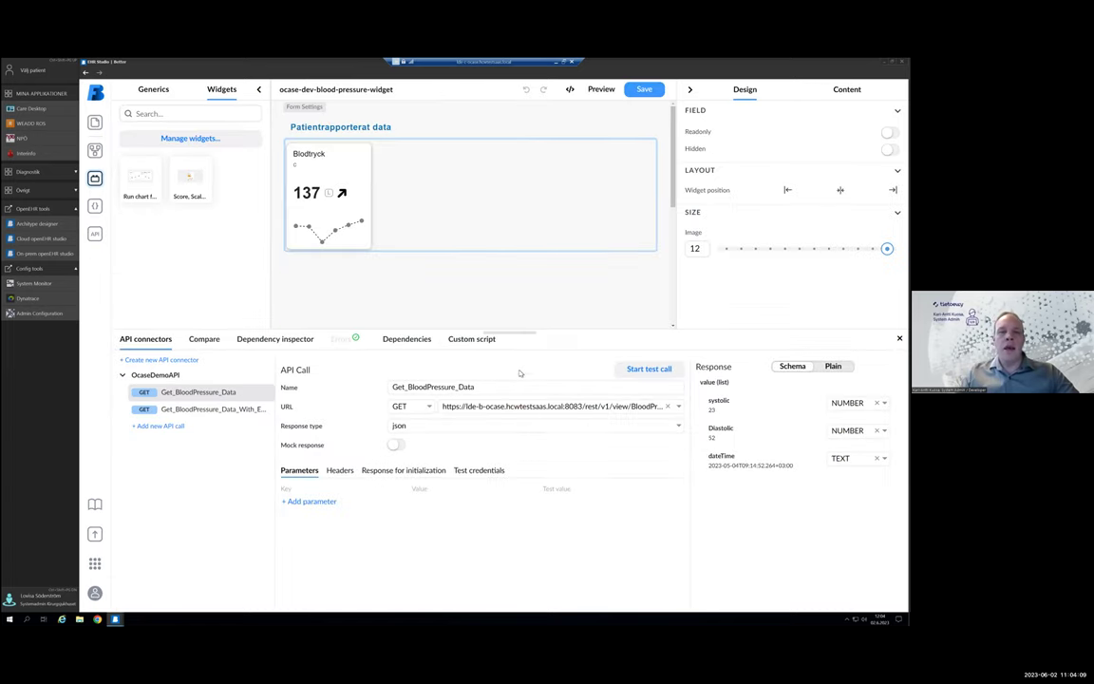
left_click(508, 384)
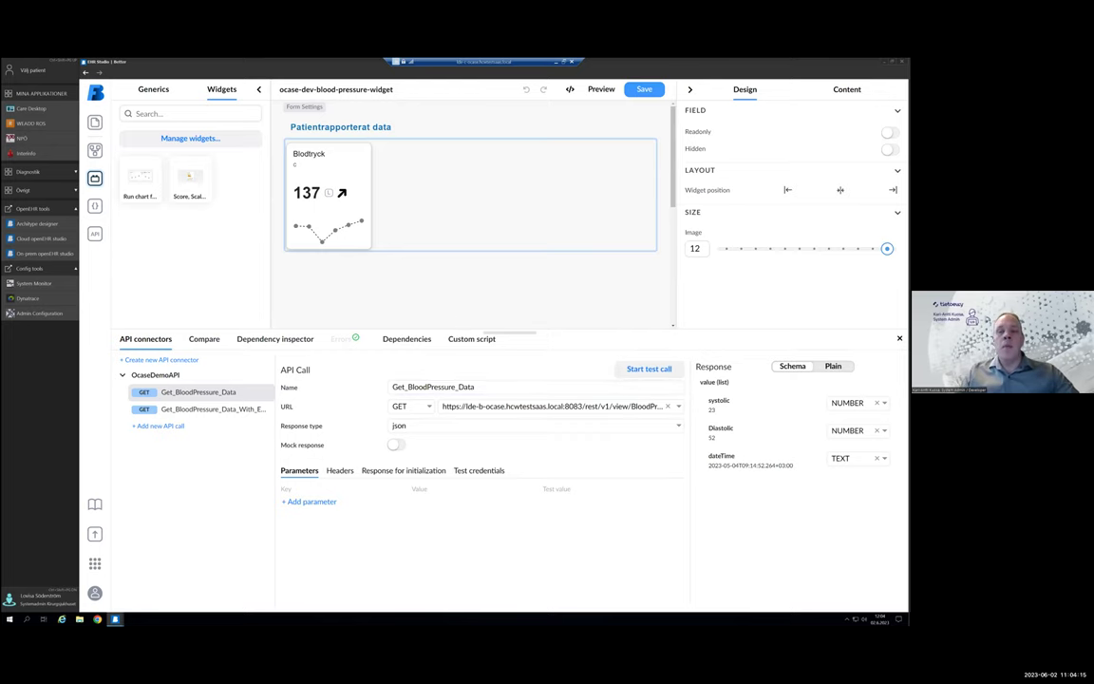
key("Escape")
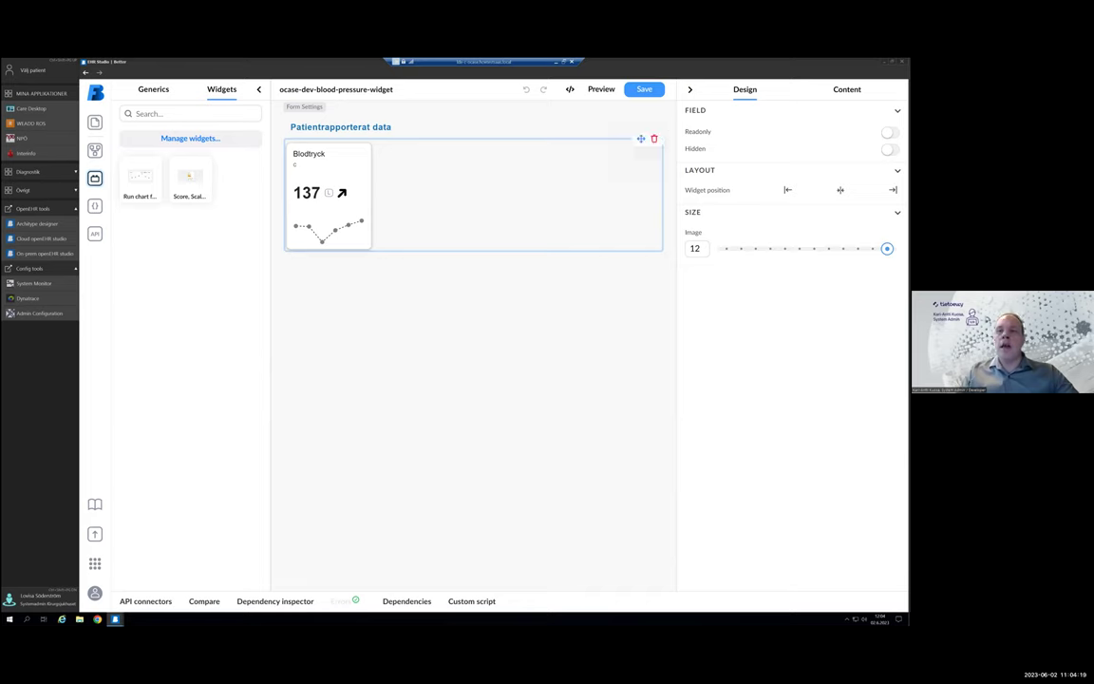
- Review the Blodtryck data mapping: Get_BloodPressure_Data_With_EhrId source, mmHg units, systolic/diastolic values
left_click(846, 89)
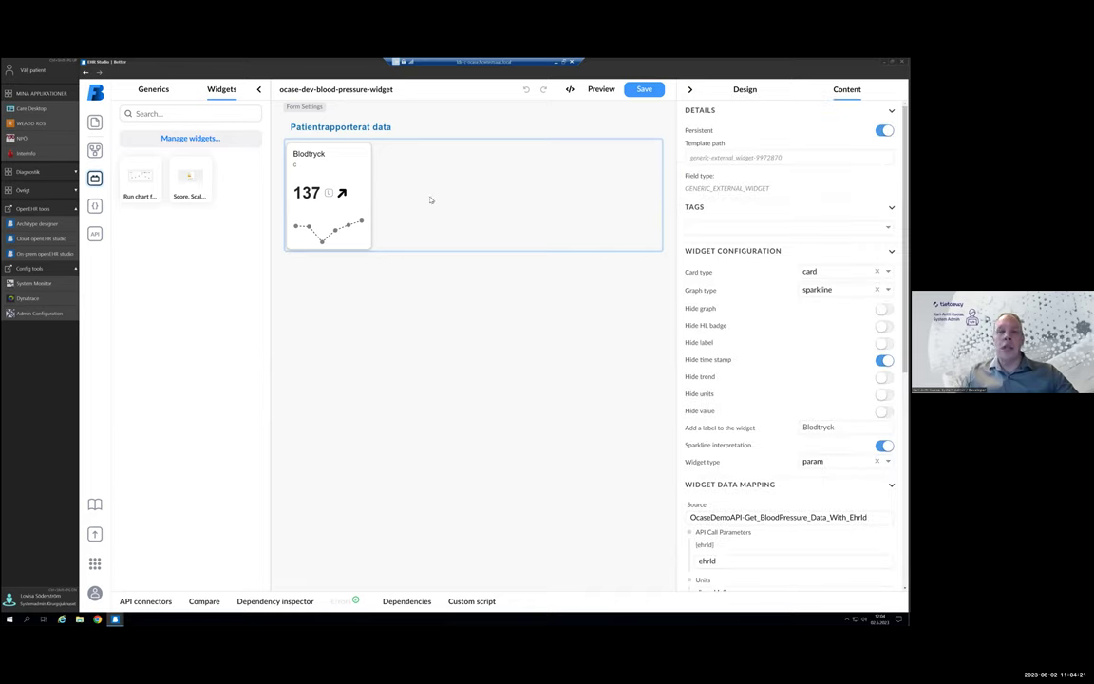
scroll(788, 380, "down", 3)
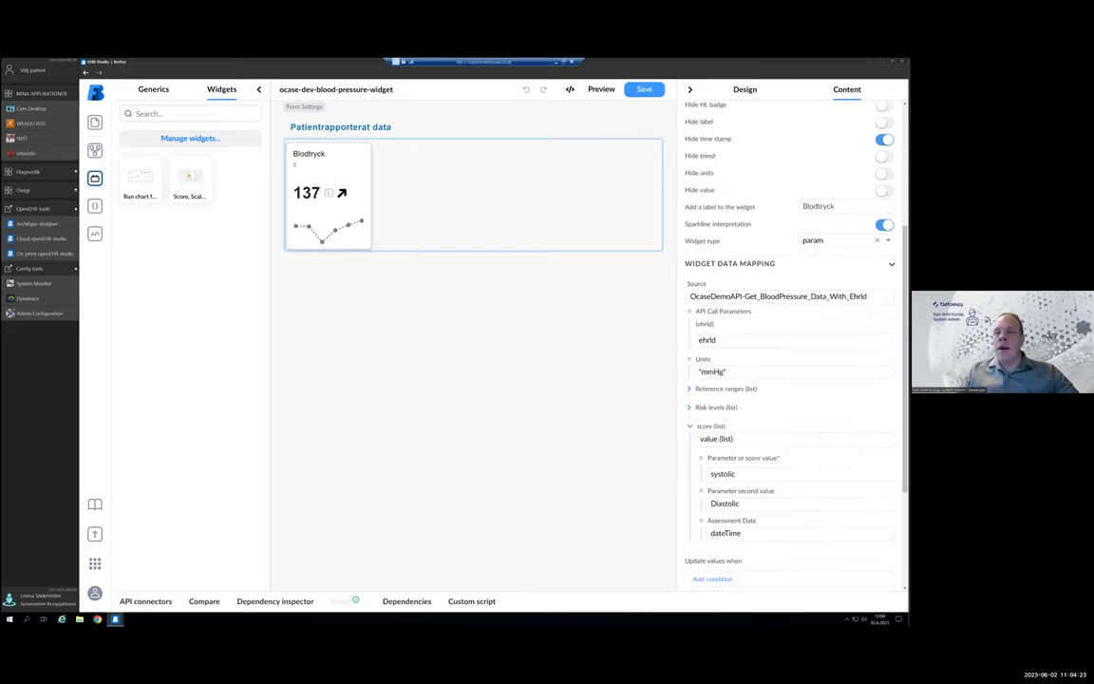
scroll(797, 356, "down", 2)
scroll(798, 356, "up", 1)
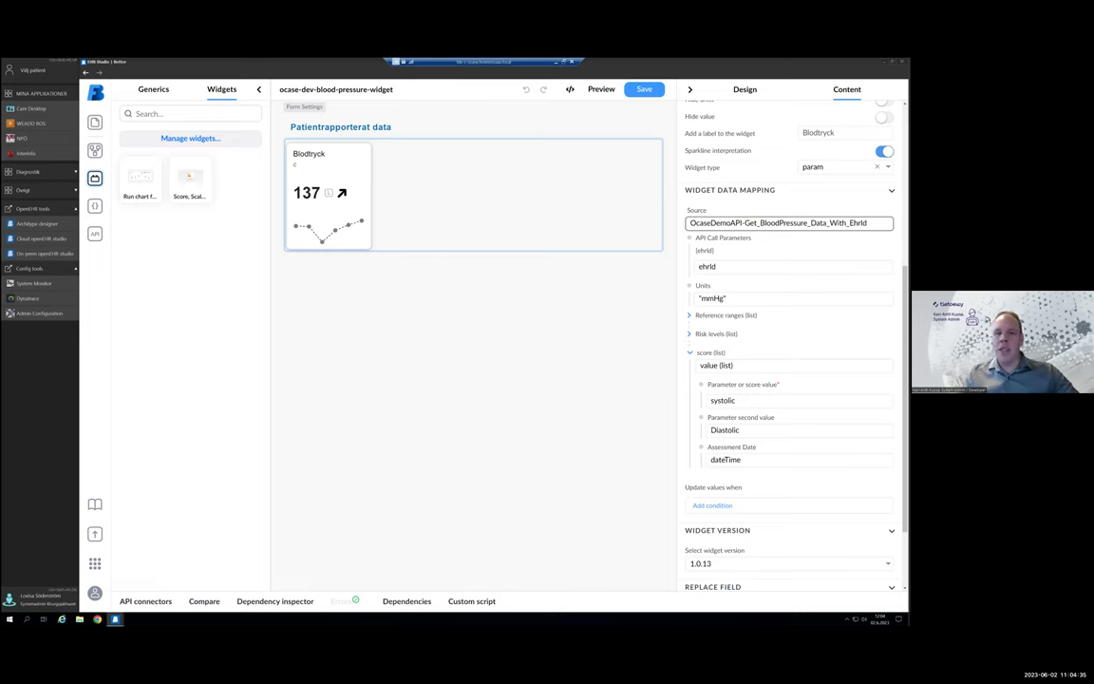
key("Tab")
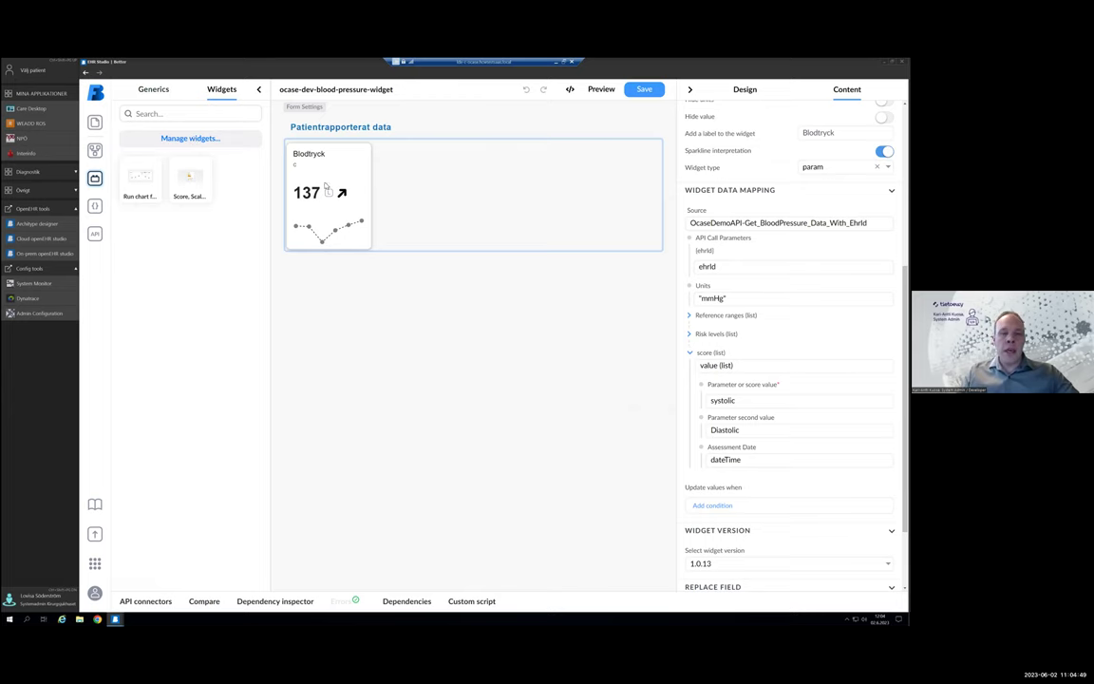
- Search forms for 'ocase', open ocase-dev-patient-data-widget, and select its Blodtryck card
left_click(85, 73)
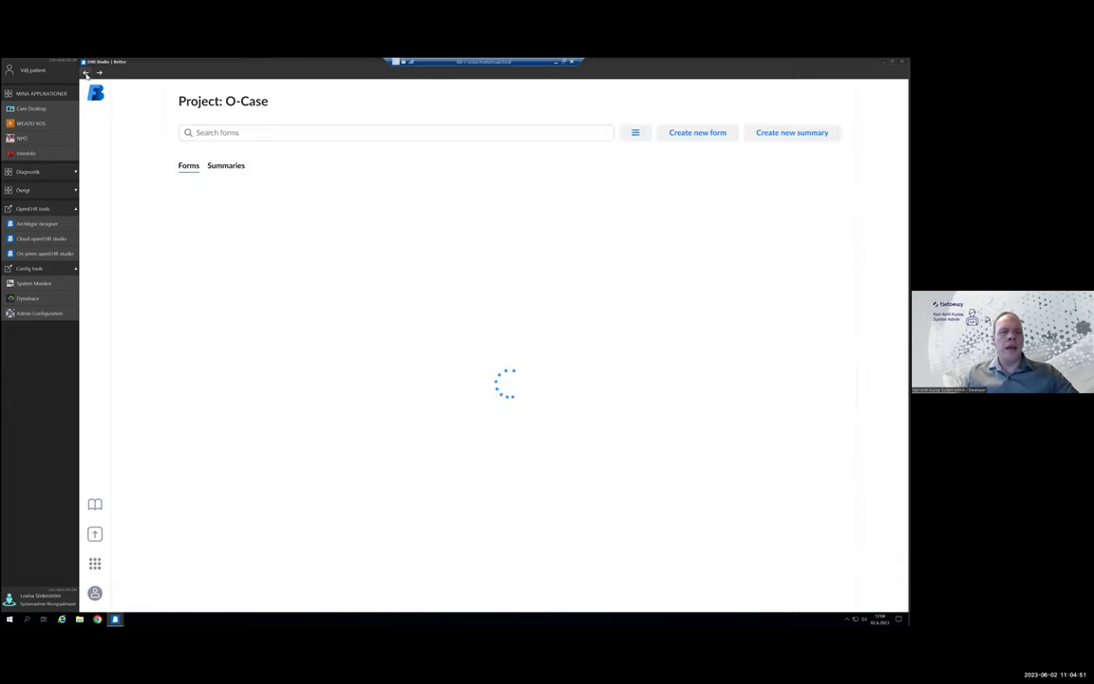
left_click(296, 131)
type("ocase")
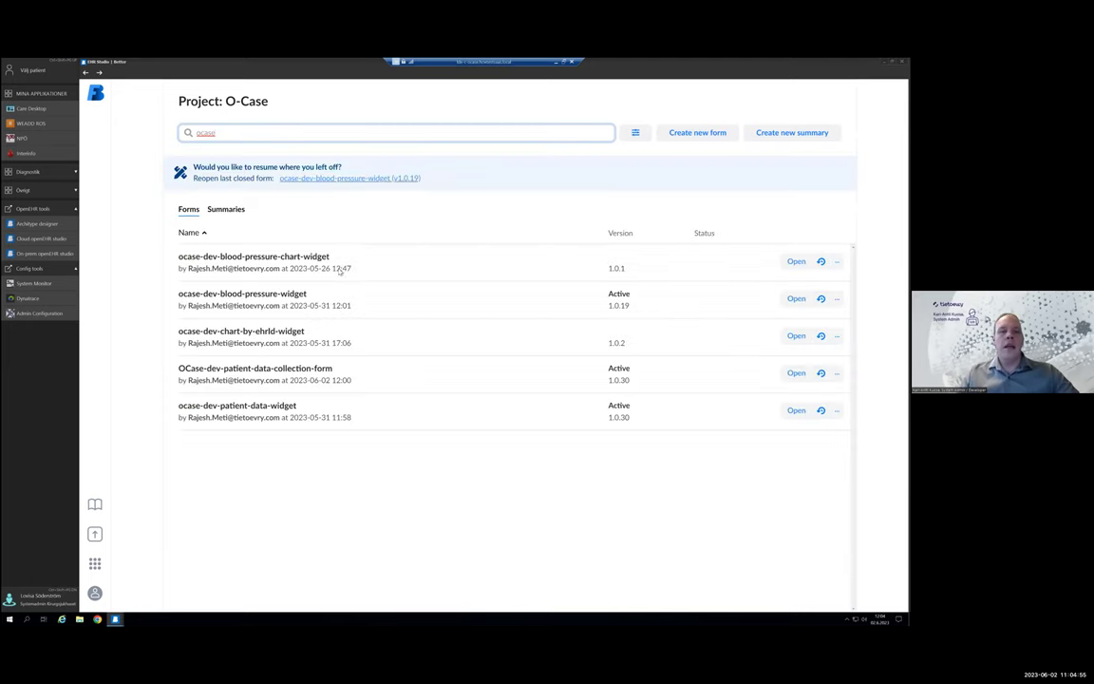
left_click(286, 413)
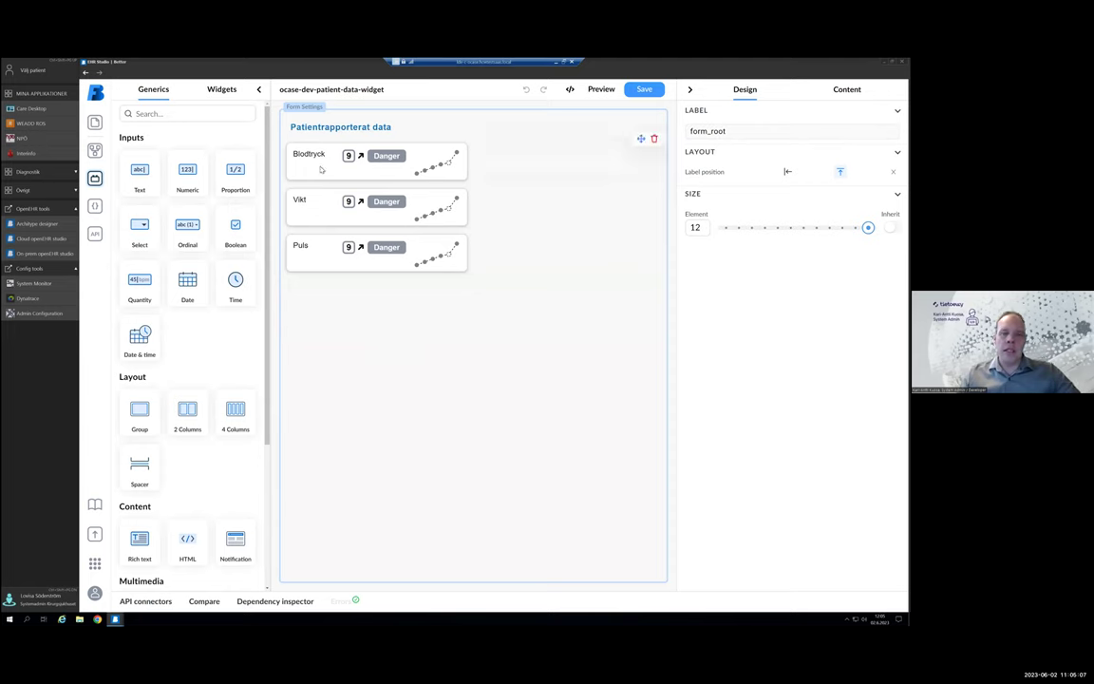
left_click(321, 170)
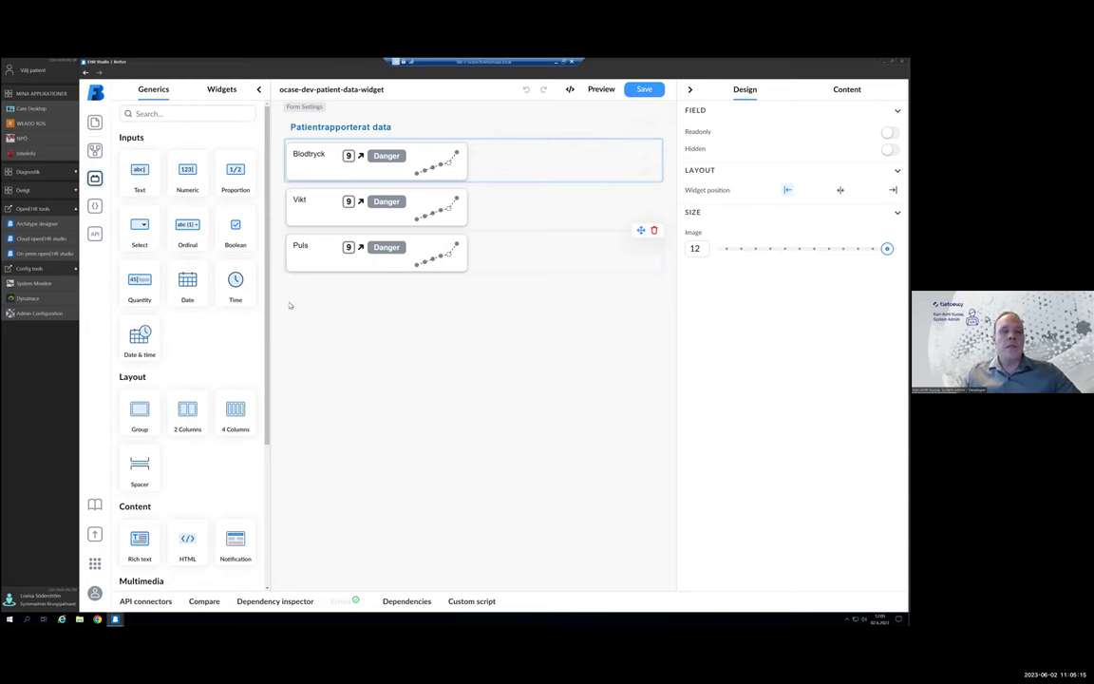
left_click(144, 601)
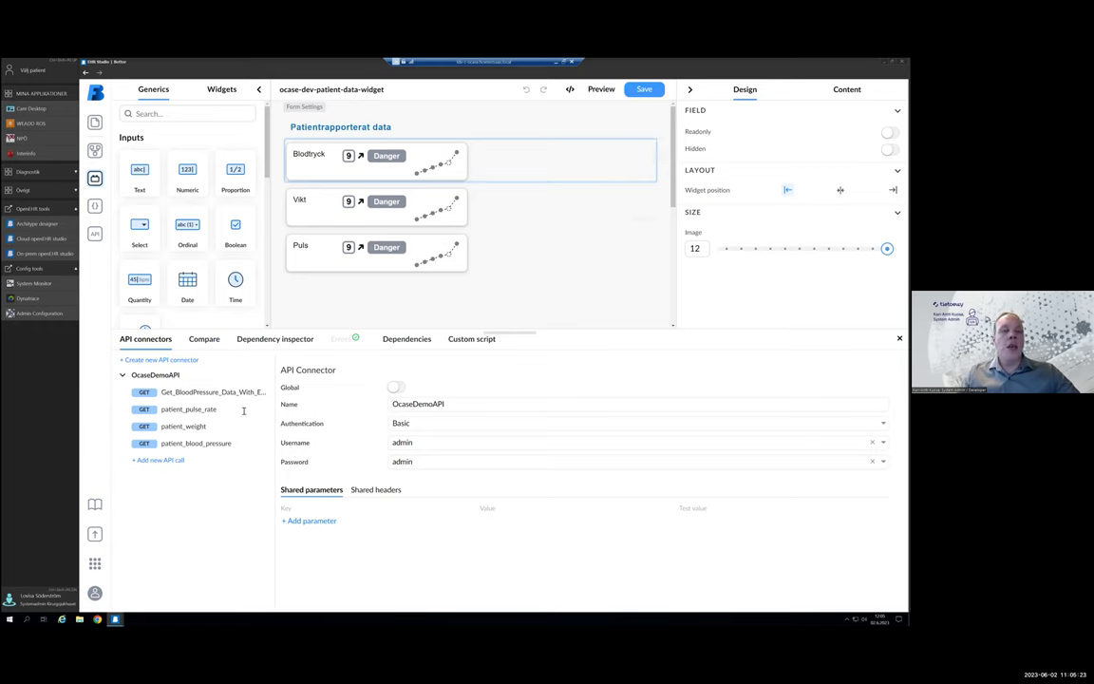
left_click(208, 410)
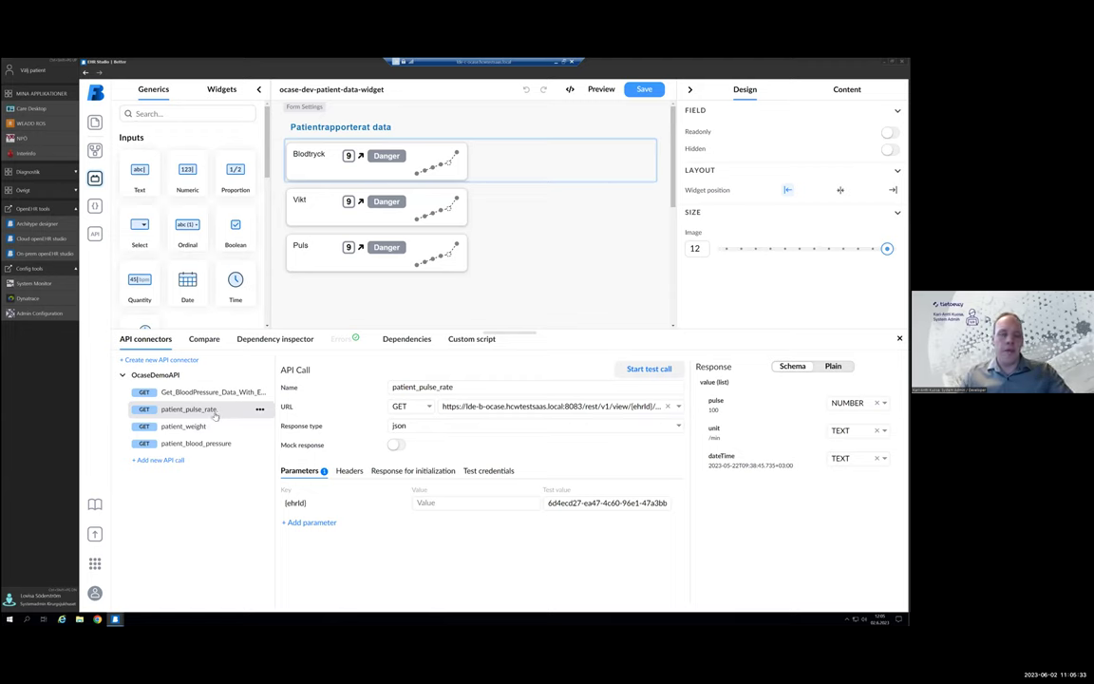
left_click(211, 426)
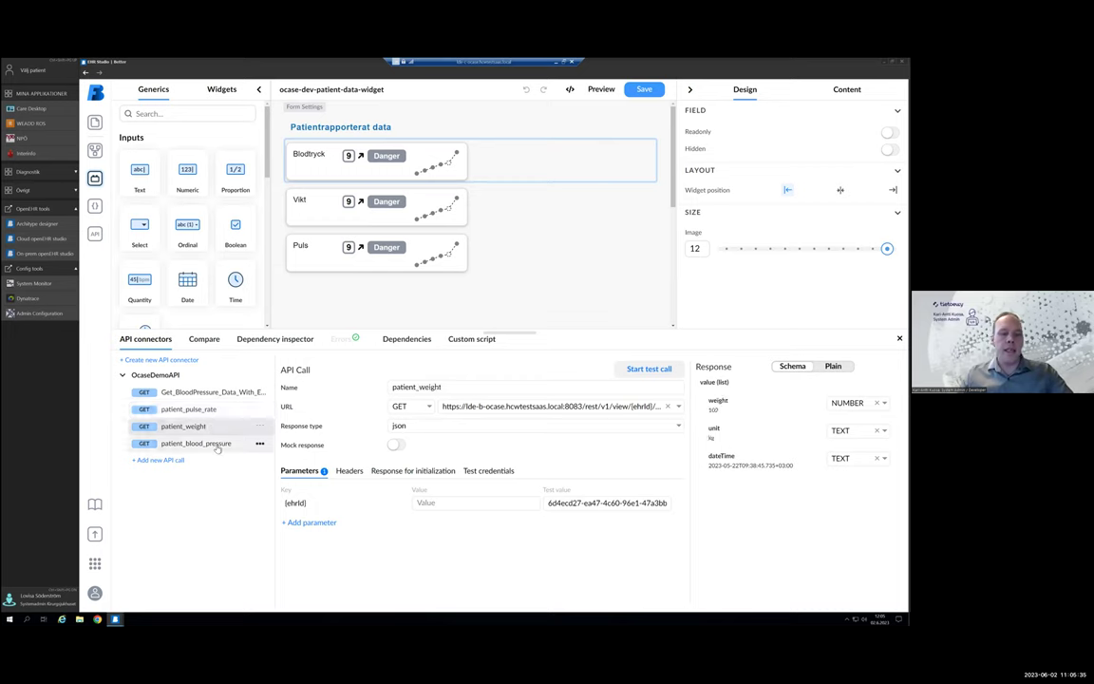
left_click(215, 442)
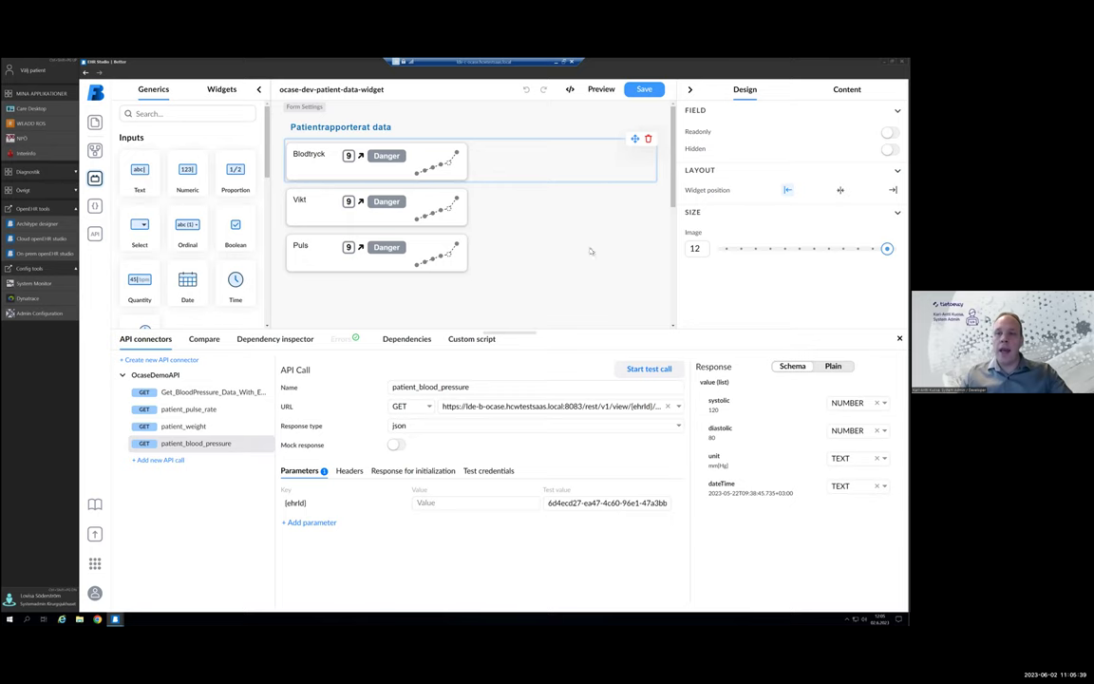
left_click(899, 338)
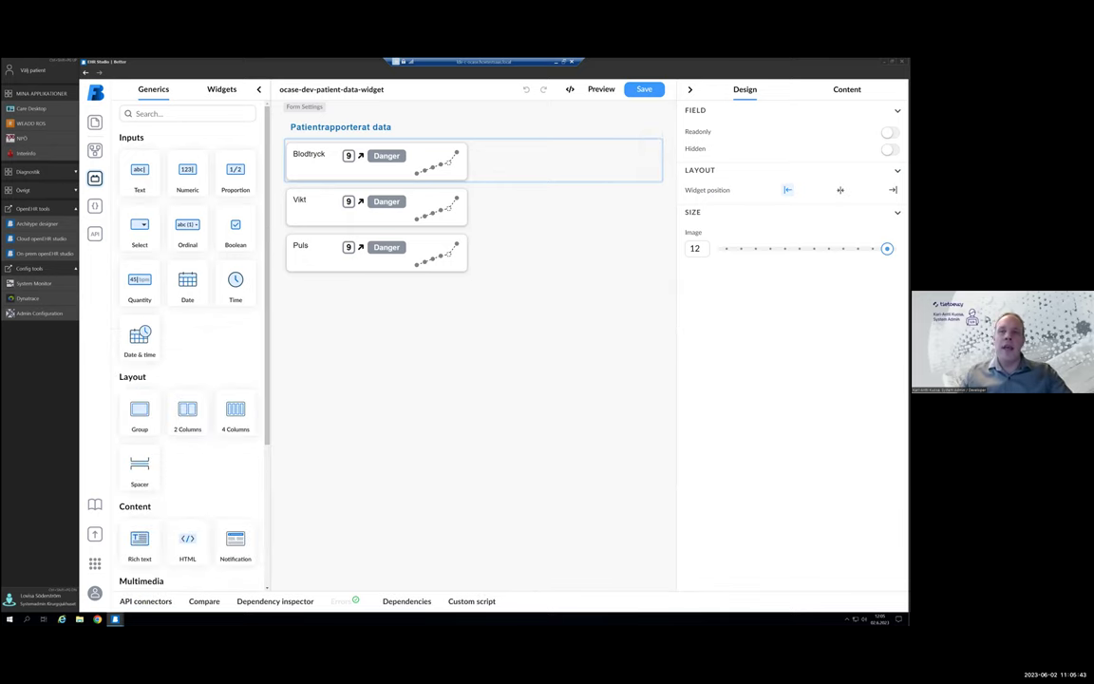
- View the Blodtryck card's content settings sourced from OcaseDemoAPI-patient_blood_pressure
left_click(846, 90)
scroll(788, 380, "down", 5)
scroll(789, 379, "up", 5)
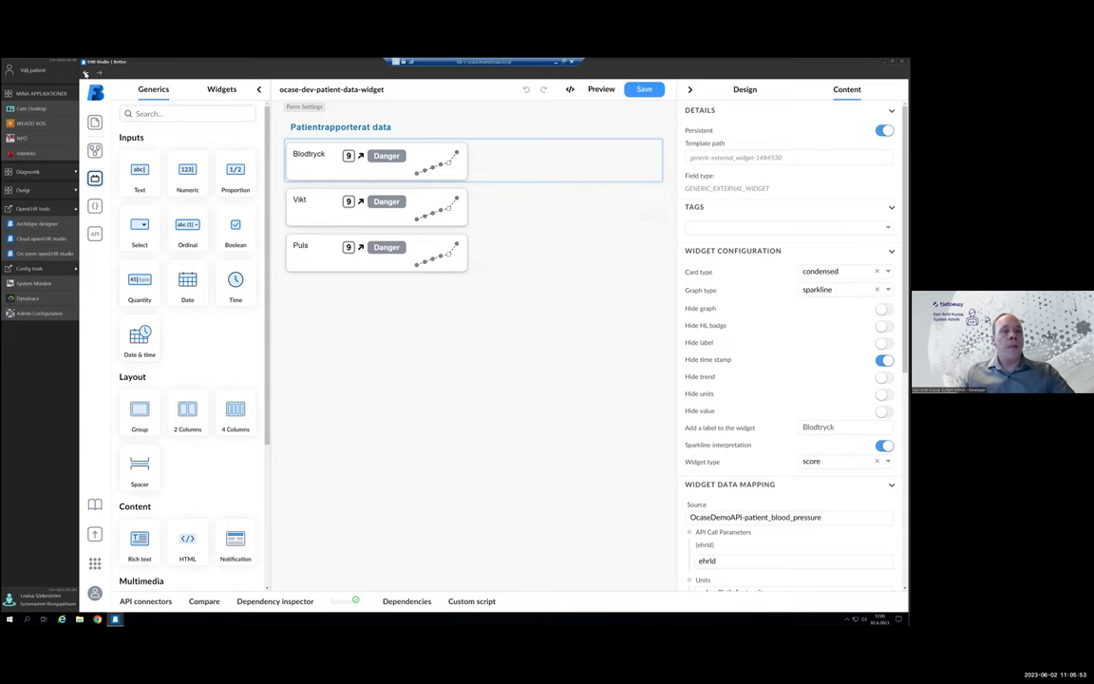
- Search forms for 'ocase' and open the ocase-dev-blood-pressure-chart-widget form
left_click(317, 134)
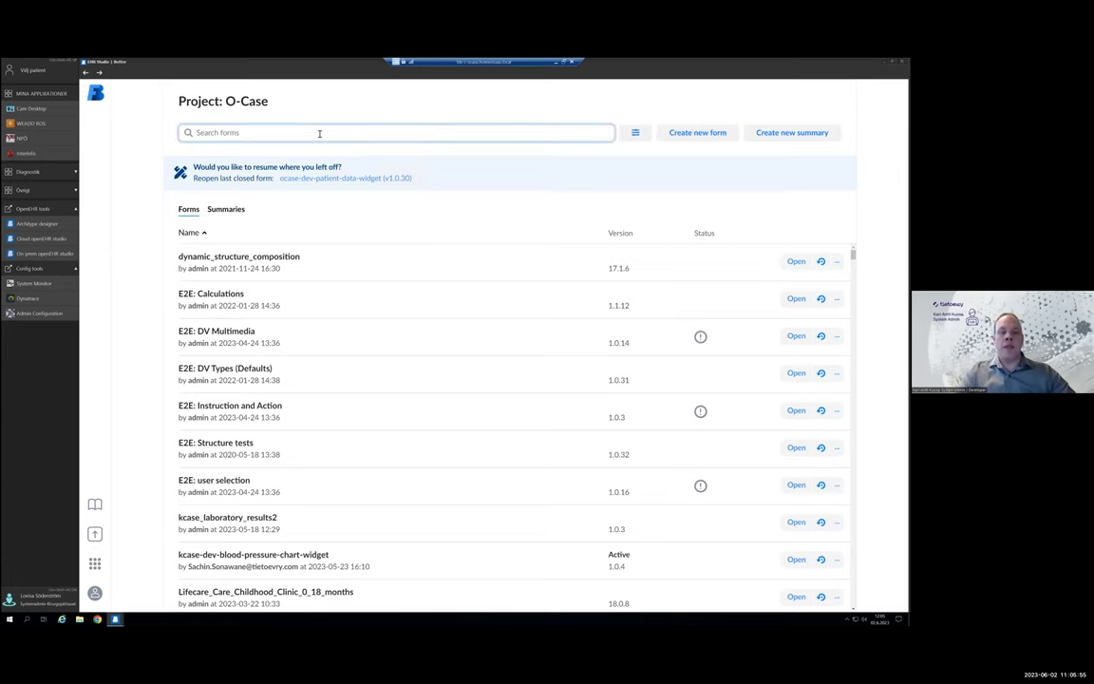
type("ocase")
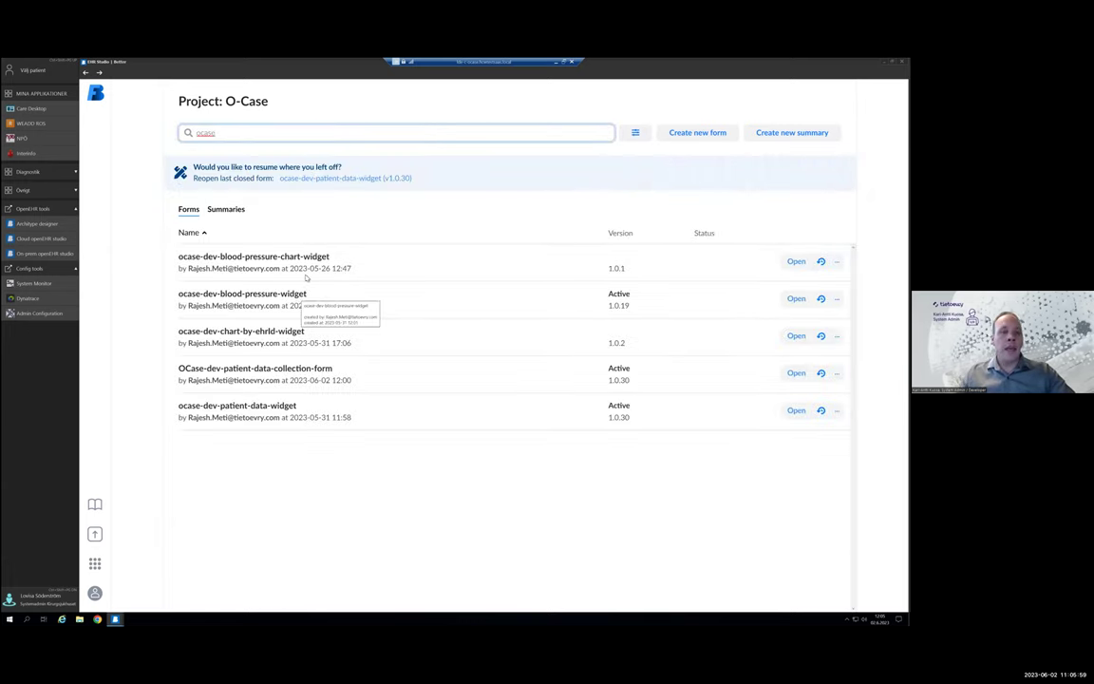
left_click(307, 258)
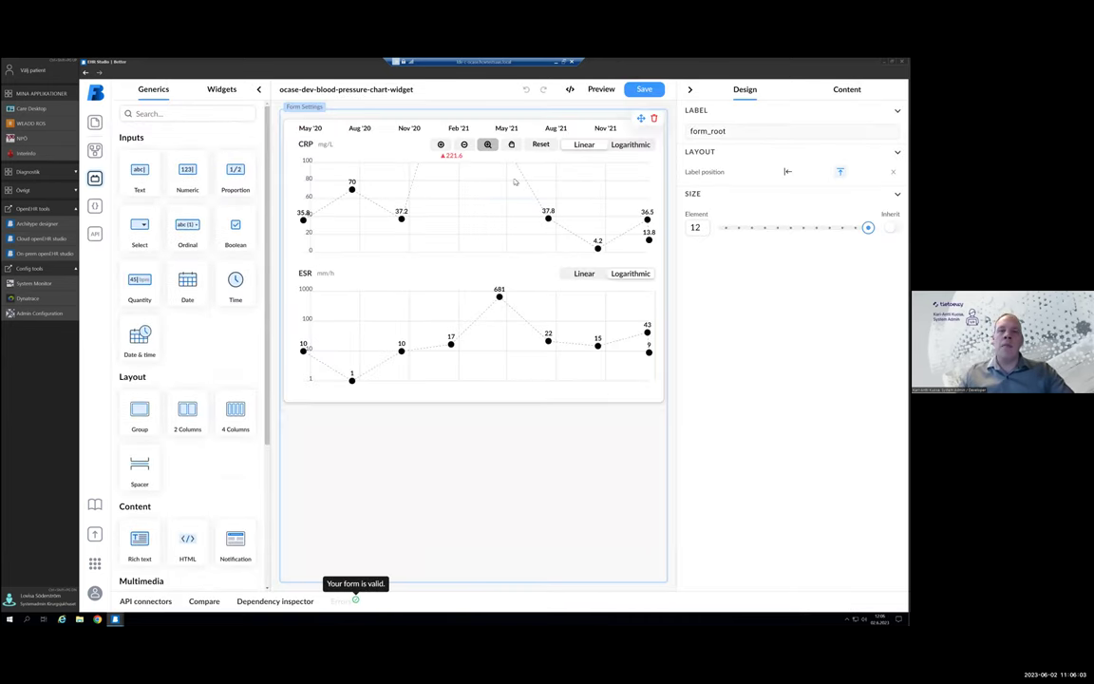
- Expand the chart form's API connector calls, then close the studio window
left_click(148, 601)
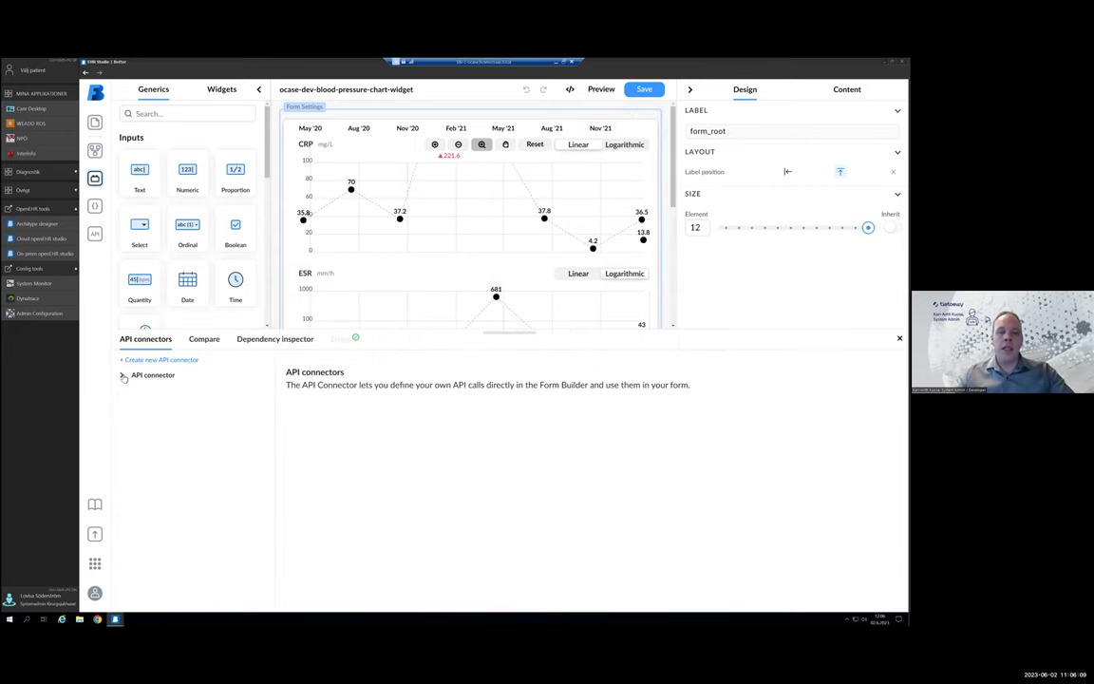
left_click(123, 376)
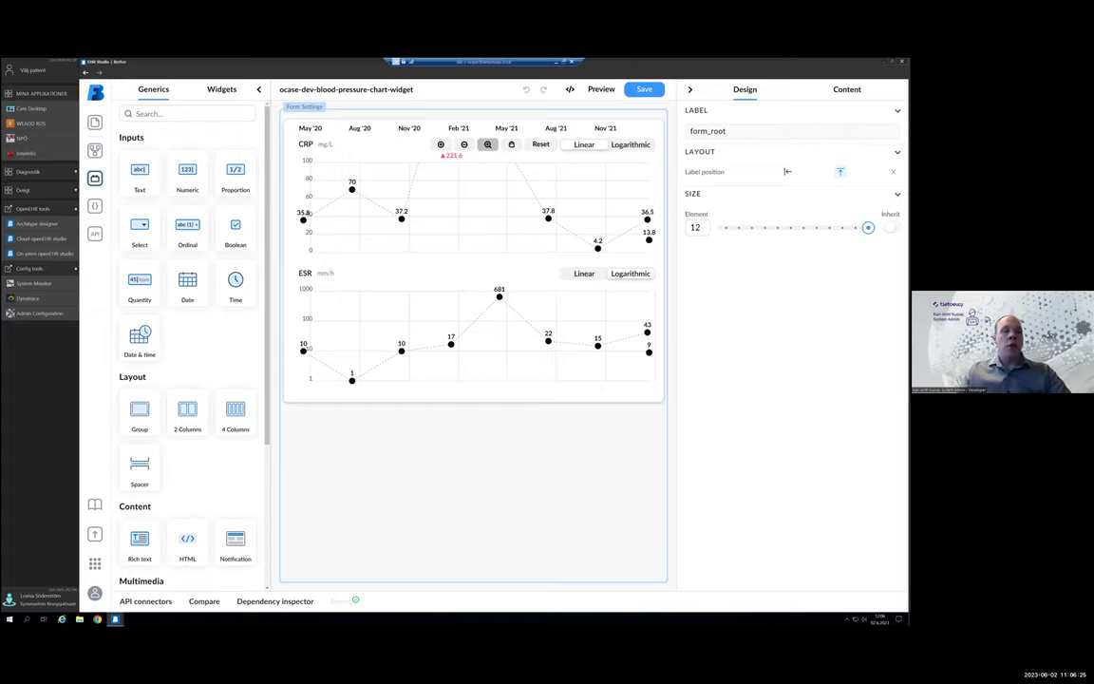
key("super+d")
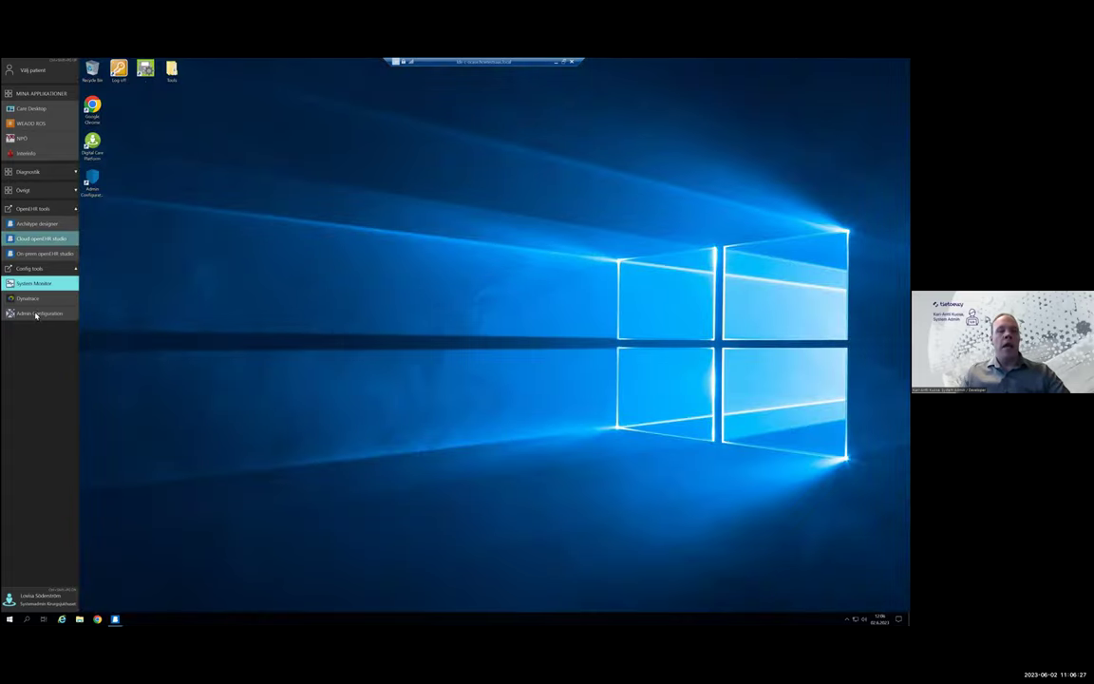
- Launch the admin application and log in with the chosen role and unit
left_click(36, 313)
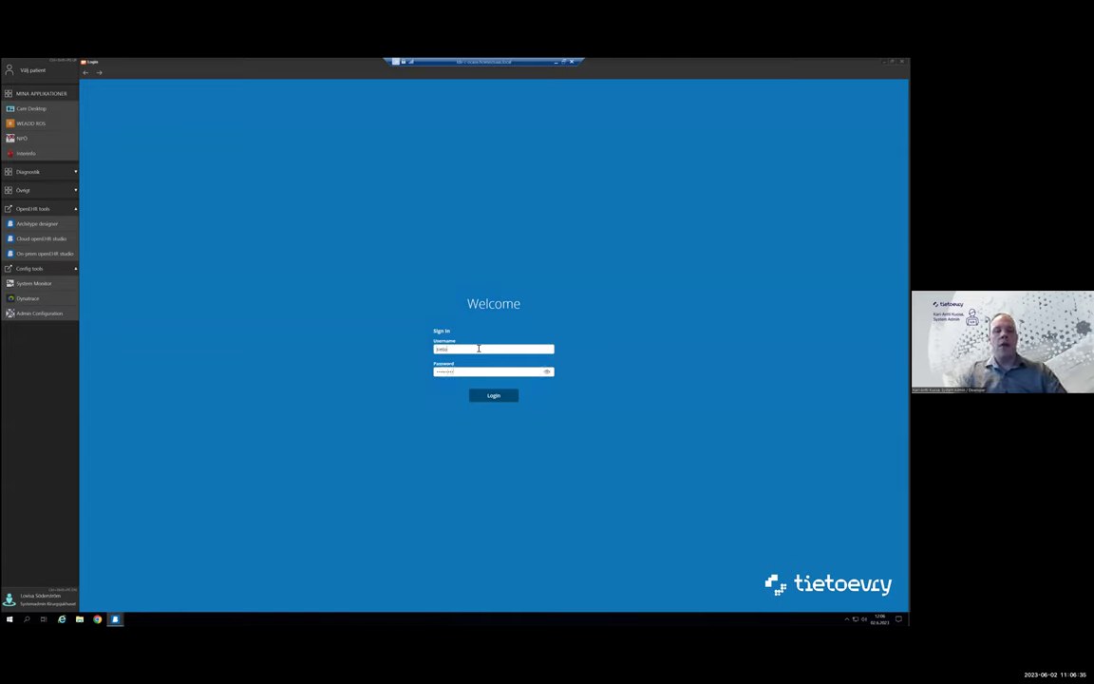
key("Return")
left_click(455, 405)
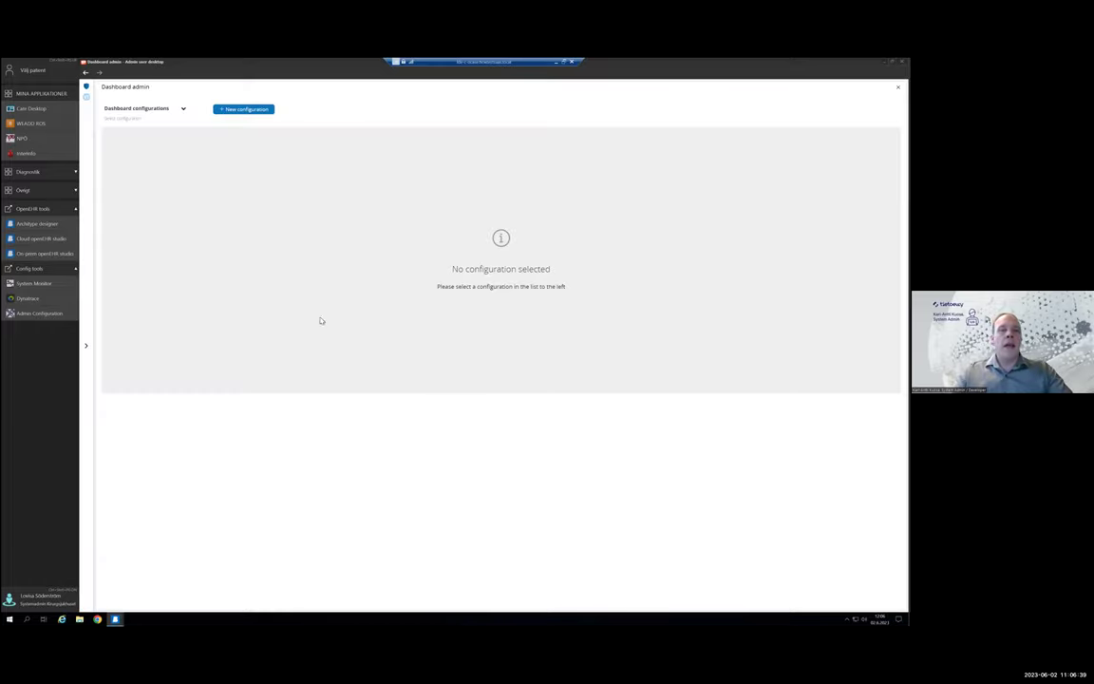
- Load the Ocase dashboard from the Dashboard configurations list
left_click(87, 350)
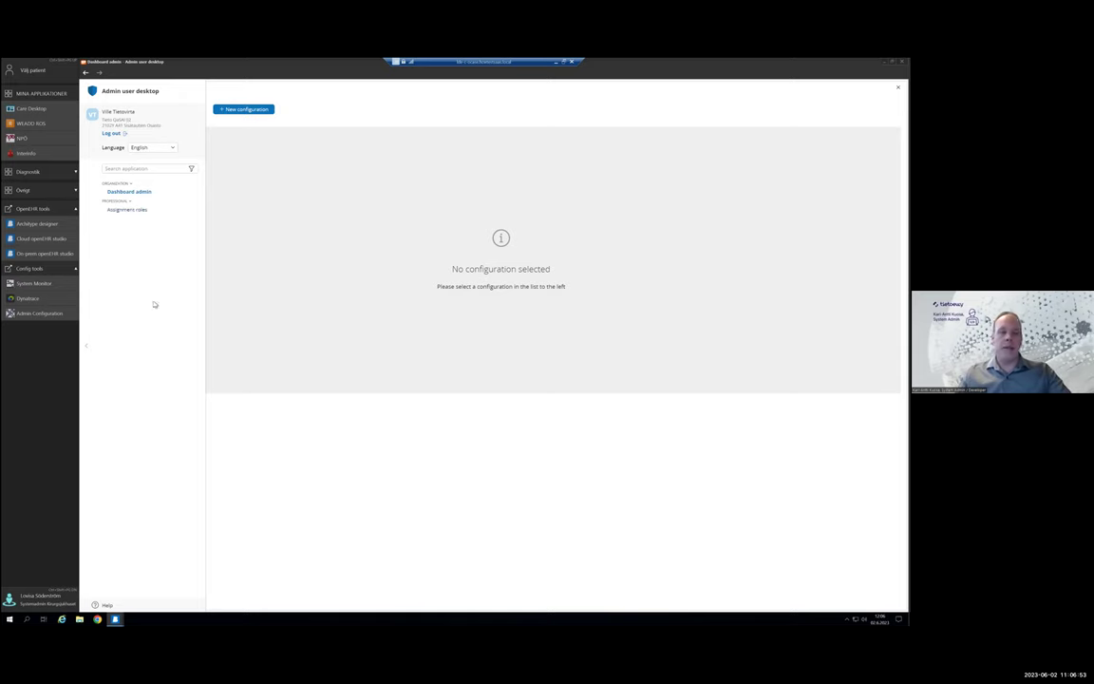
left_click(133, 191)
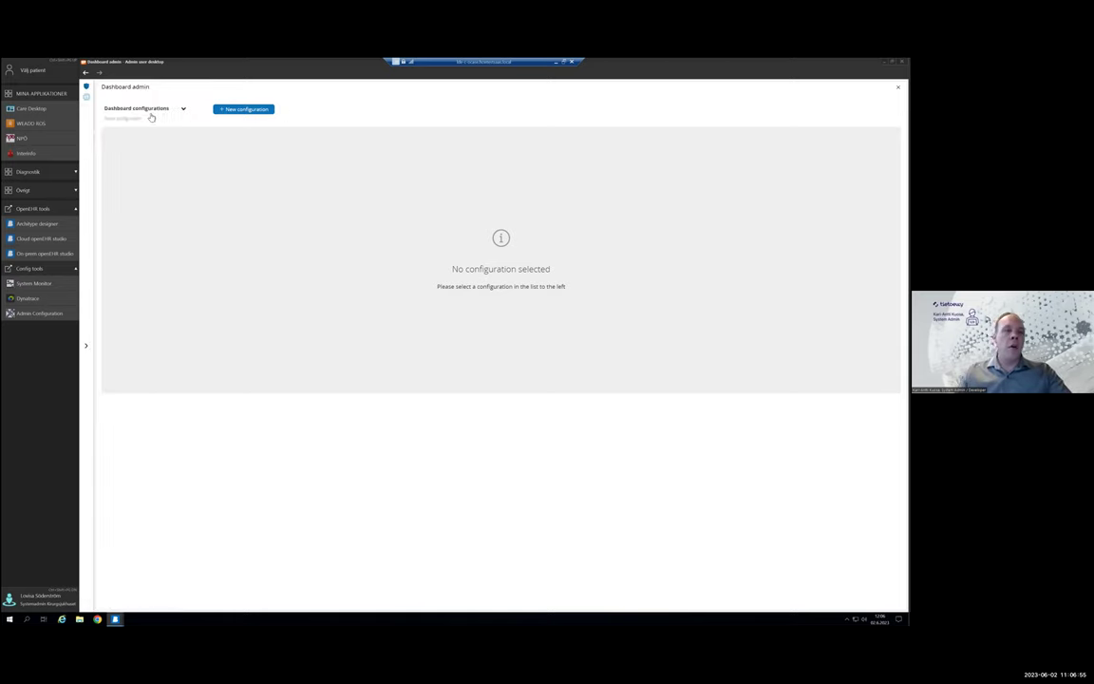
left_click(150, 110)
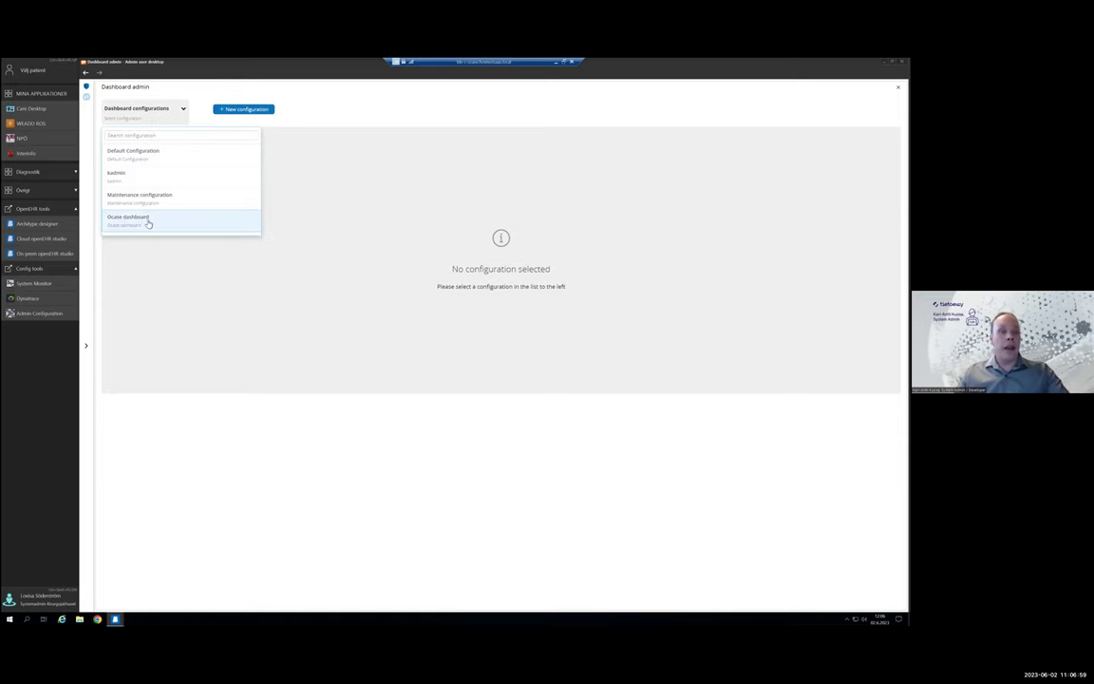
left_click(148, 220)
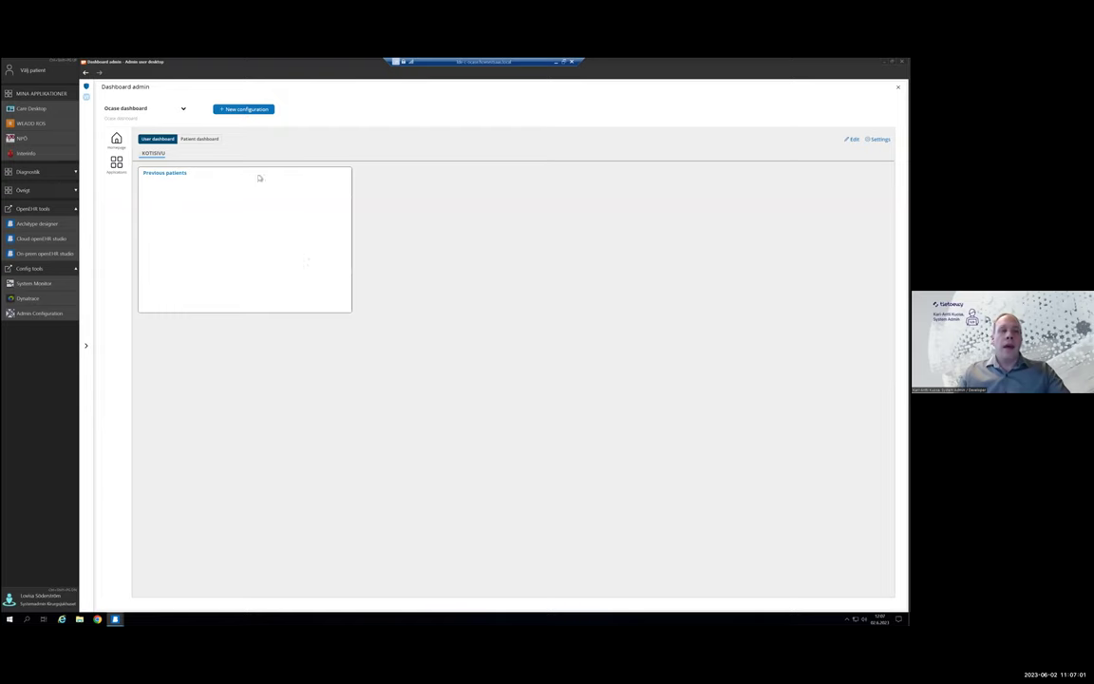
- Put the Ocase Patient dashboard into edit mode
left_click(201, 142)
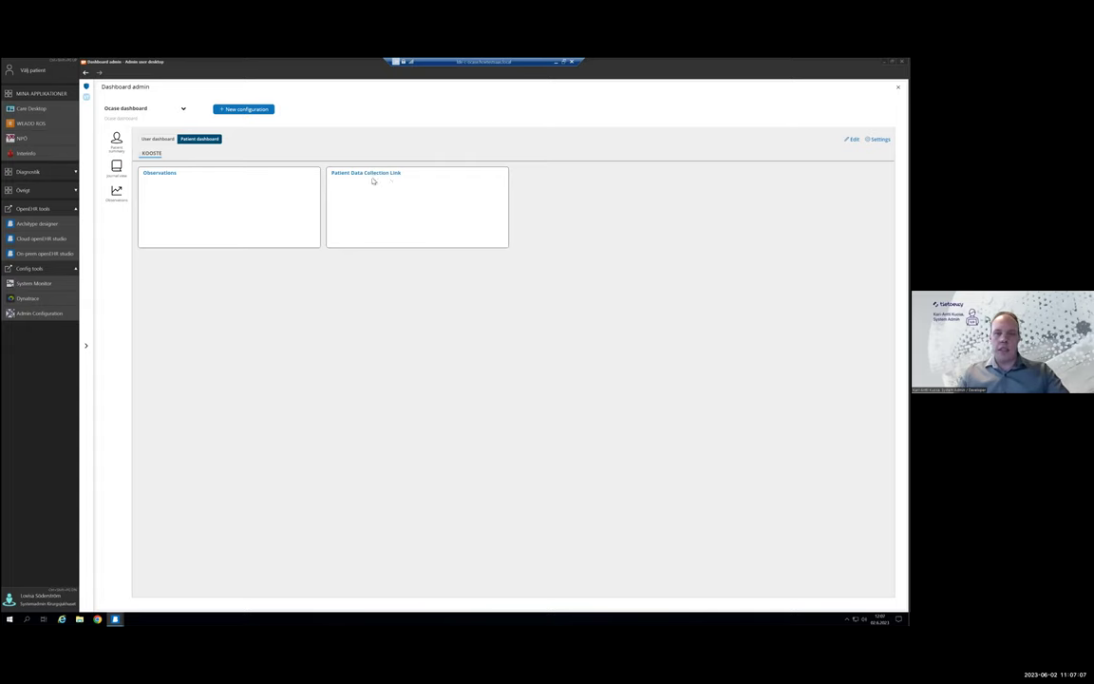
left_click(852, 138)
left_click(535, 381)
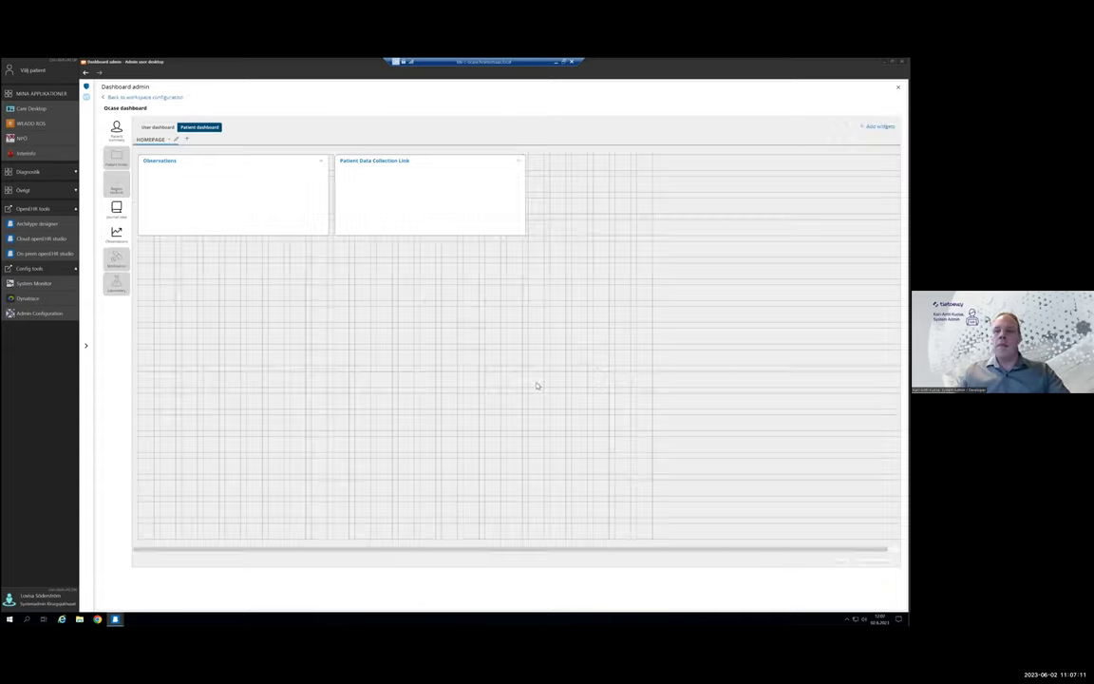
- Drag three OpenEHR widgets onto the grid below the Observations widget
left_click(877, 126)
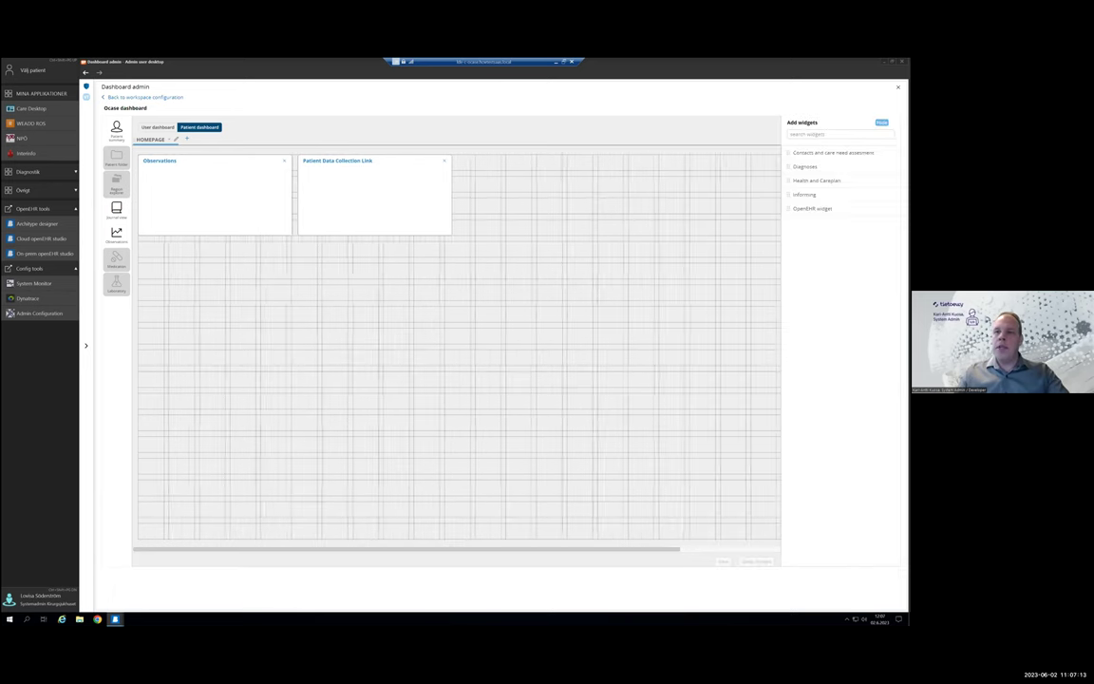
left_click_drag(812, 208, 150, 254)
left_click_drag(616, 291, 143, 380)
left_click_drag(812, 208, 313, 254)
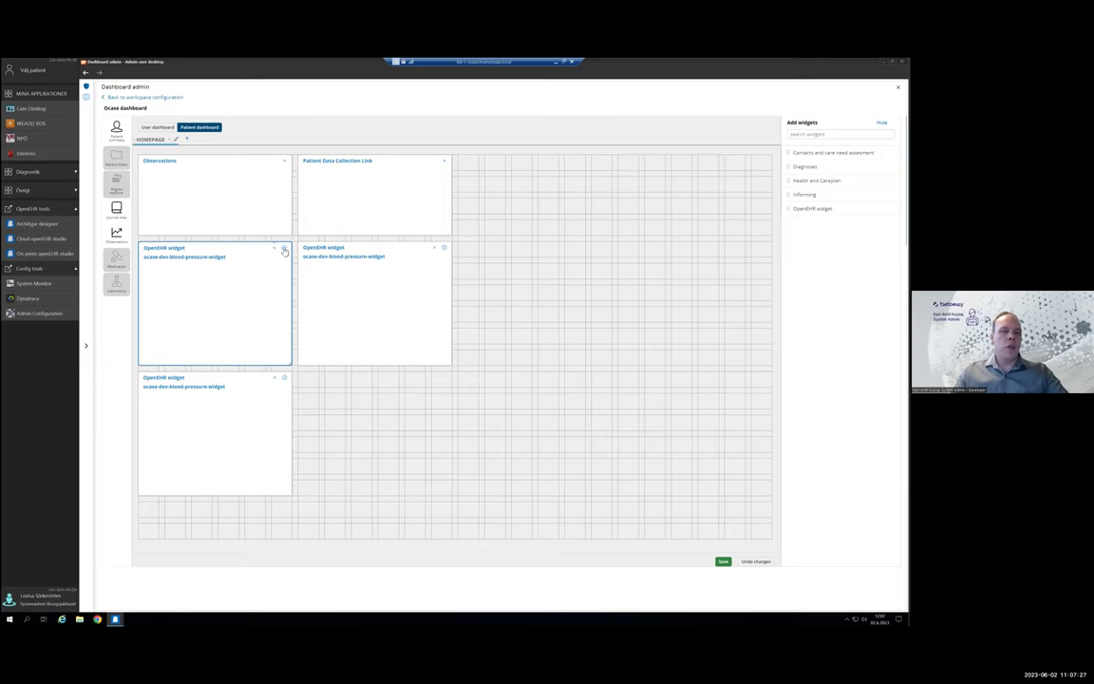
- Assign the blood pressure, patient data and blood pressure chart forms to the three OpenEHR widgets
left_click(284, 249)
left_click(500, 349)
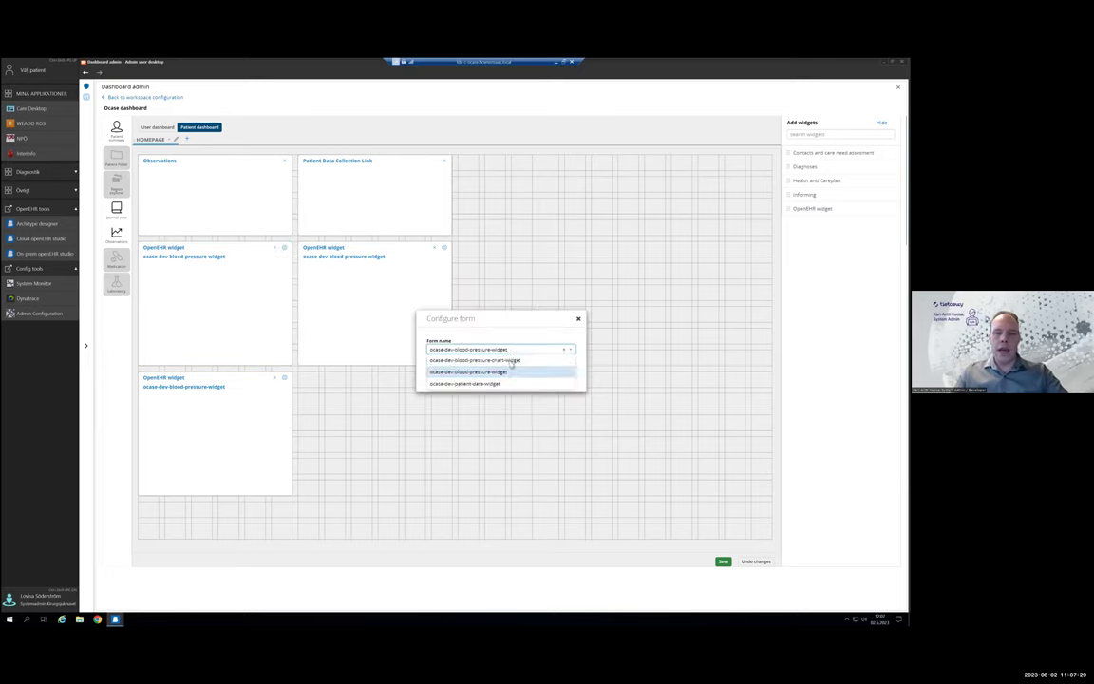
left_click(502, 371)
left_click(527, 364)
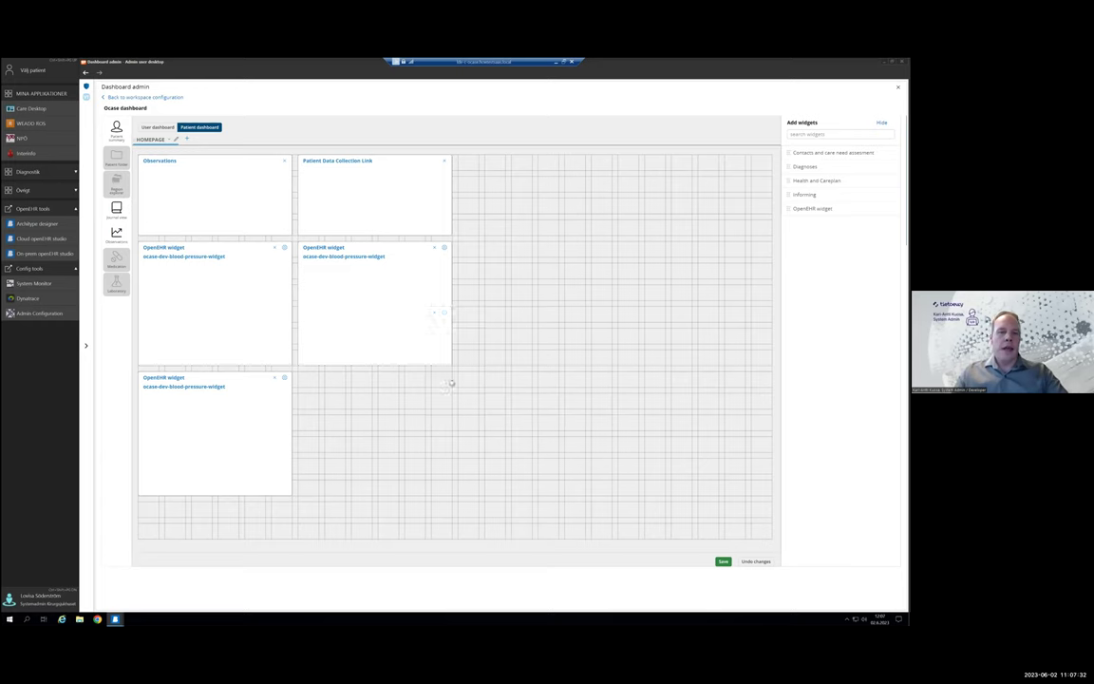
left_click(286, 377)
left_click(524, 350)
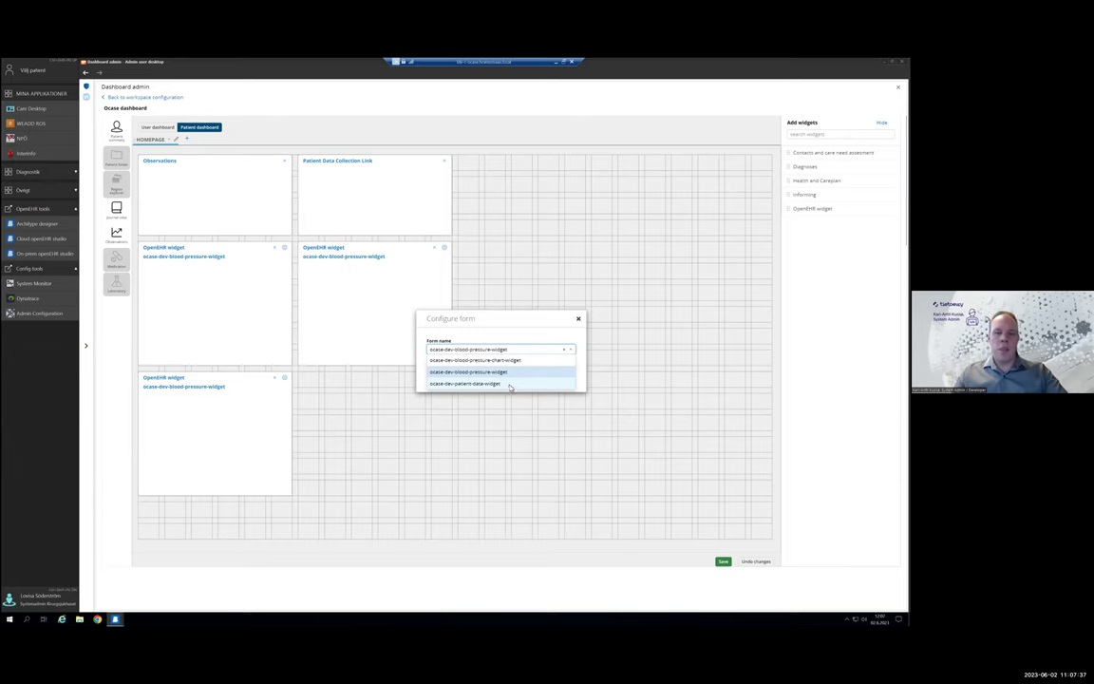
left_click(509, 383)
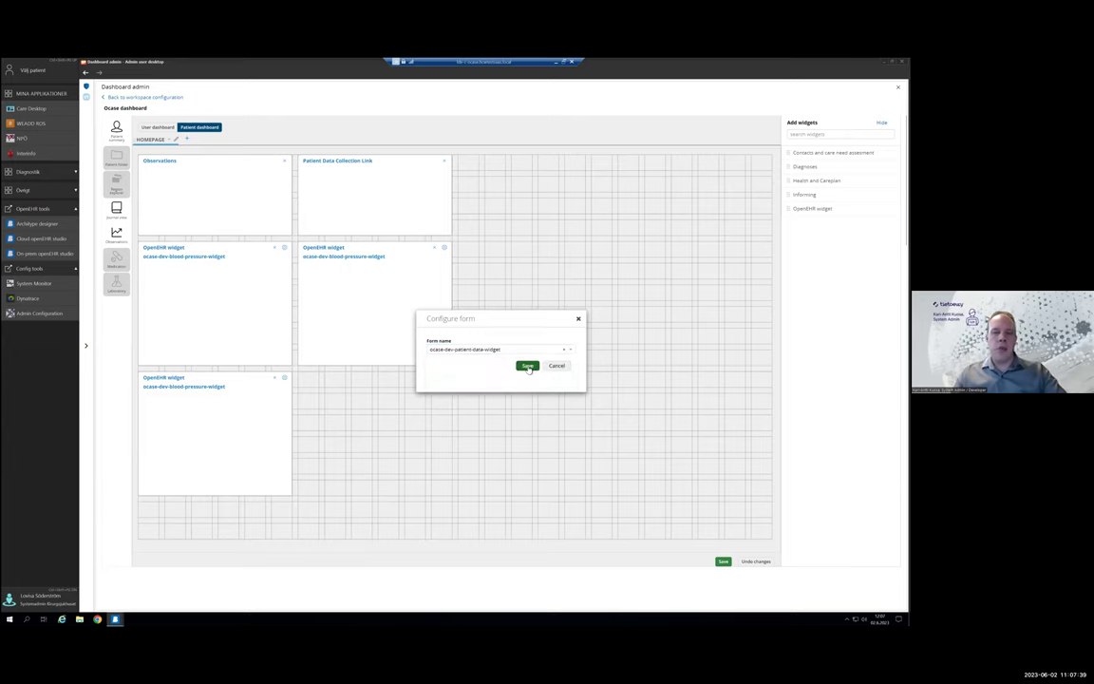
left_click(528, 367)
left_click(443, 247)
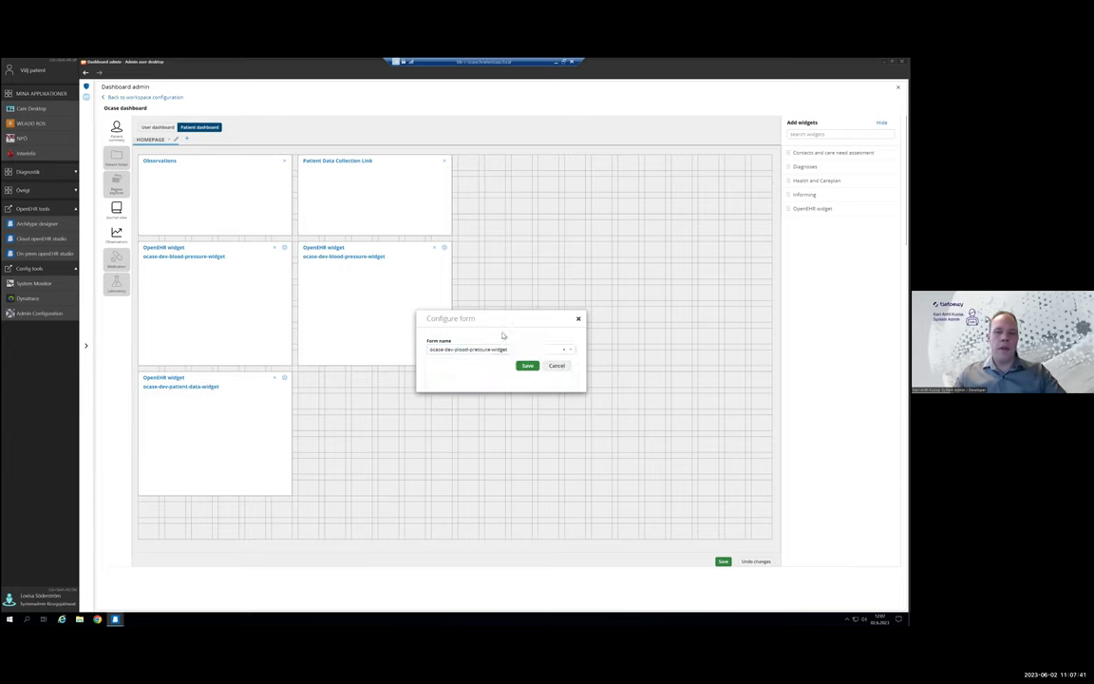
left_click(508, 350)
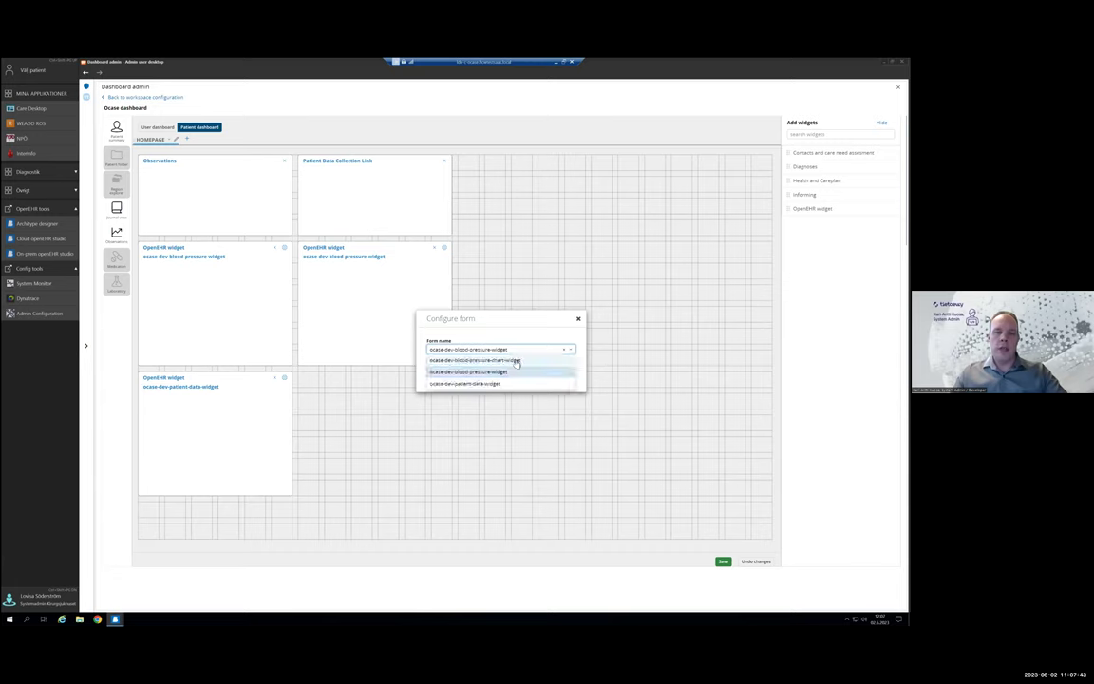
left_click(516, 362)
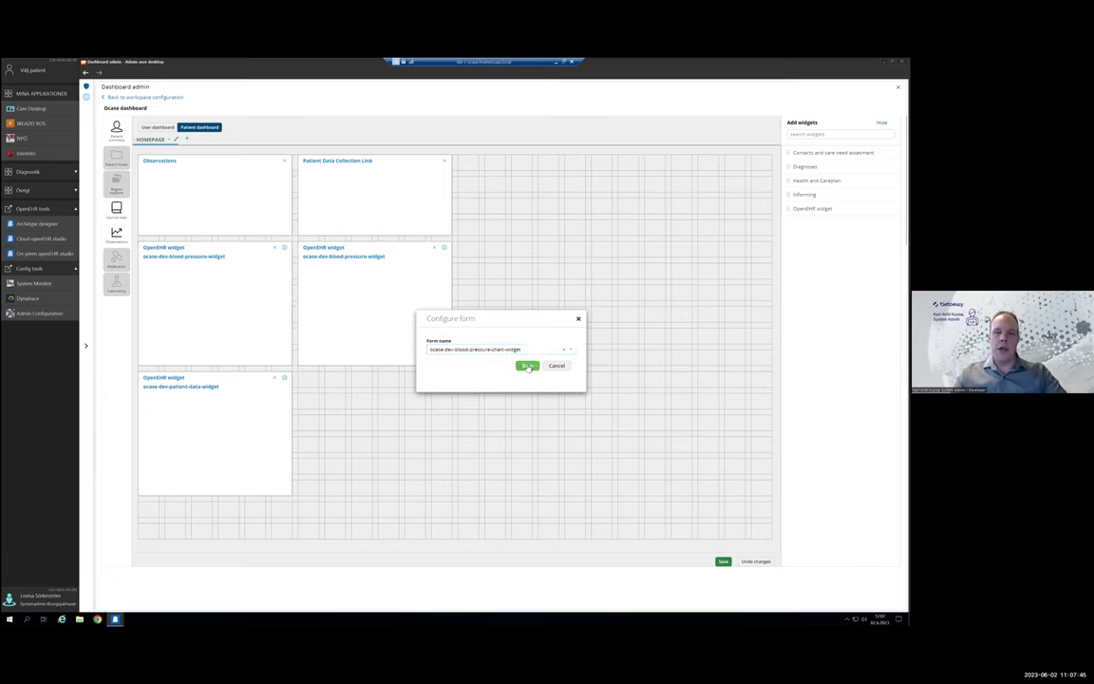
left_click(528, 367)
- Enlarge the chart, blood pressure and patient data widgets, then save the dashboard
left_click_drag(452, 364, 714, 494)
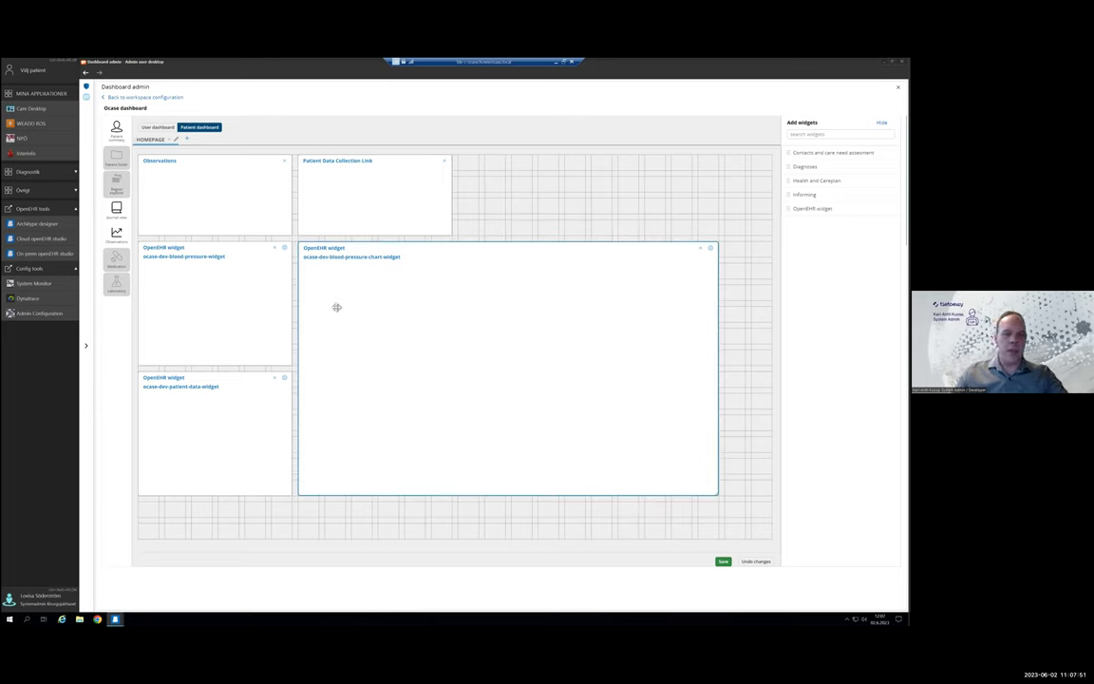
mouse_move(359, 305)
left_mouse_down()
mouse_move(368, 307)
mouse_move(353, 310)
left_mouse_up()
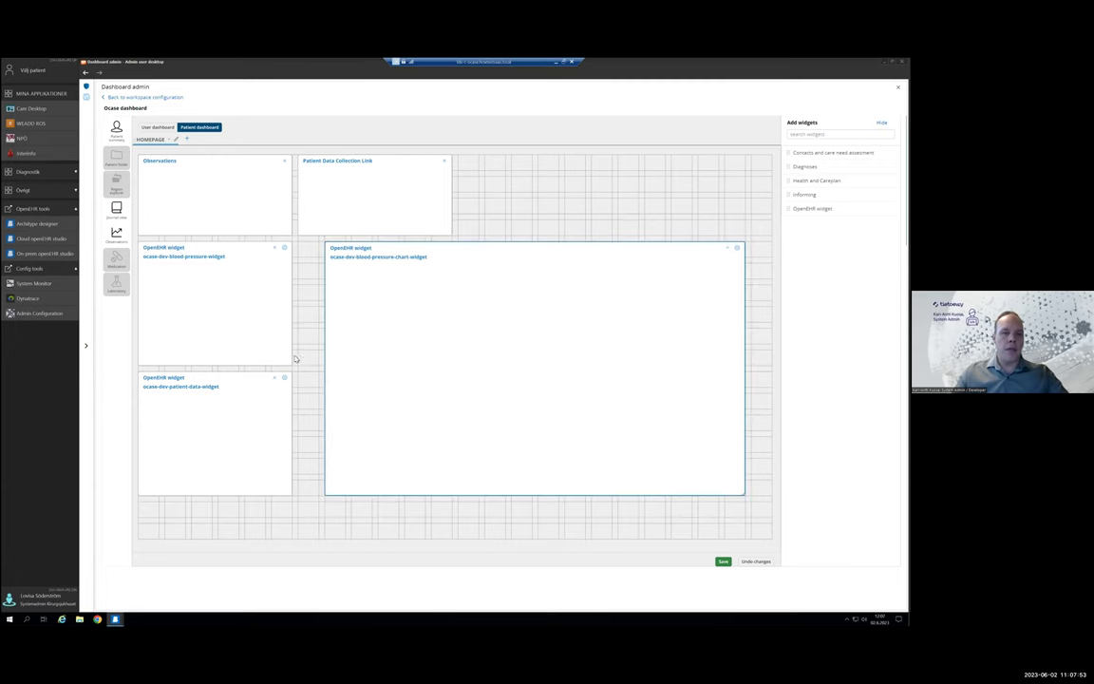
left_click_drag(290, 361, 317, 365)
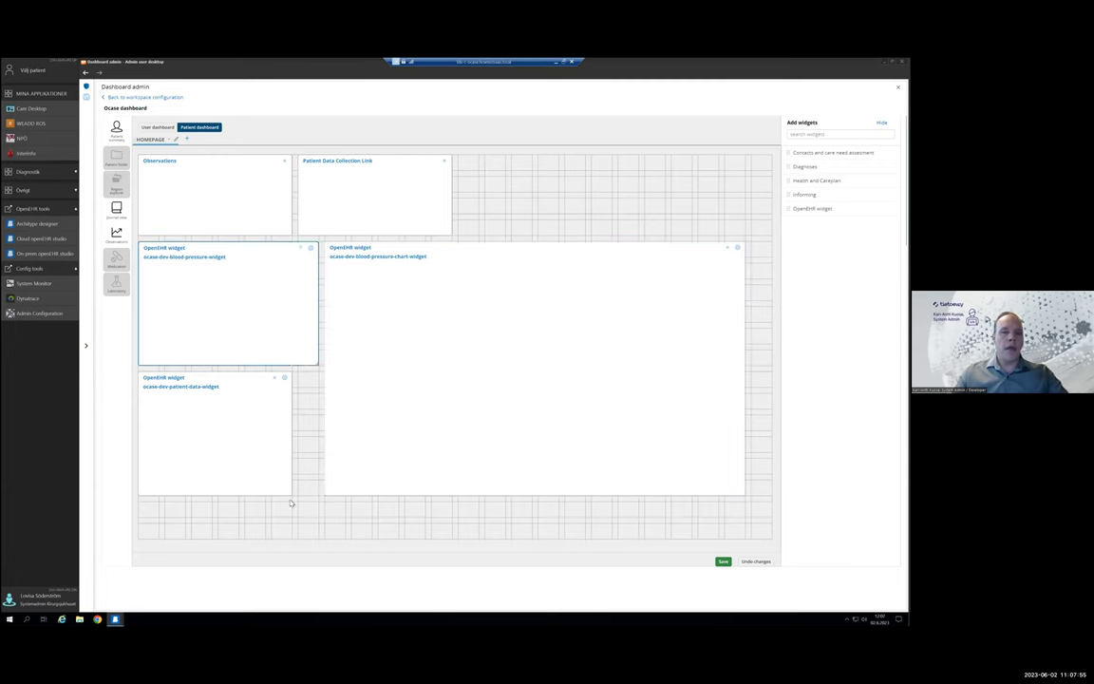
left_click_drag(291, 495, 315, 514)
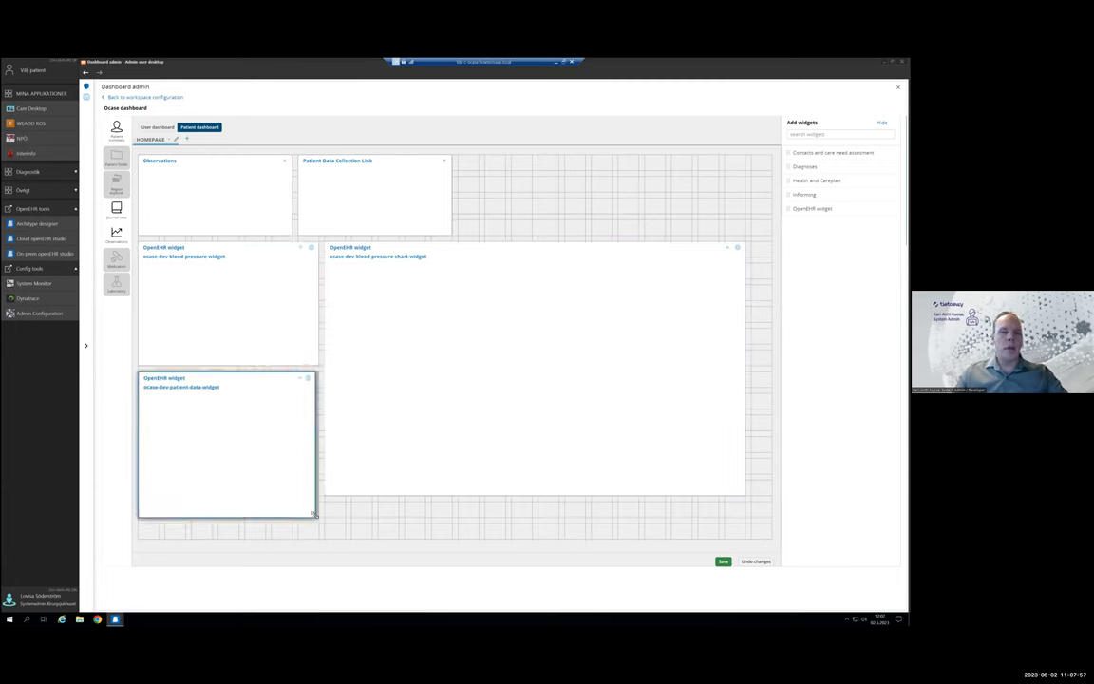
left_click(722, 562)
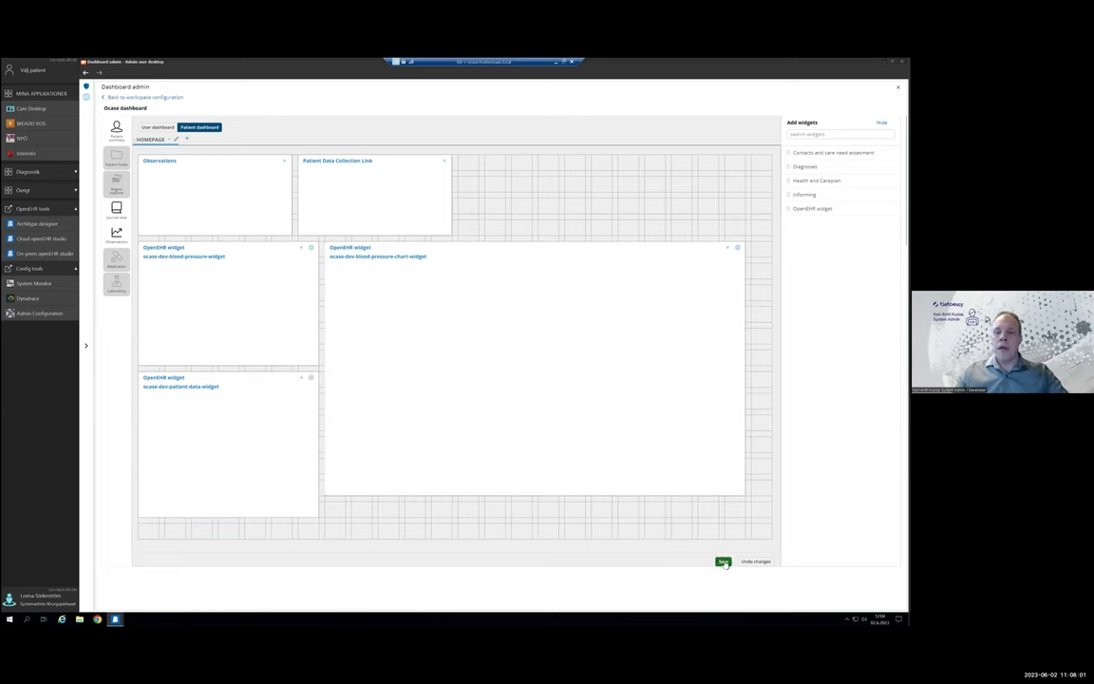
left_click(592, 326)
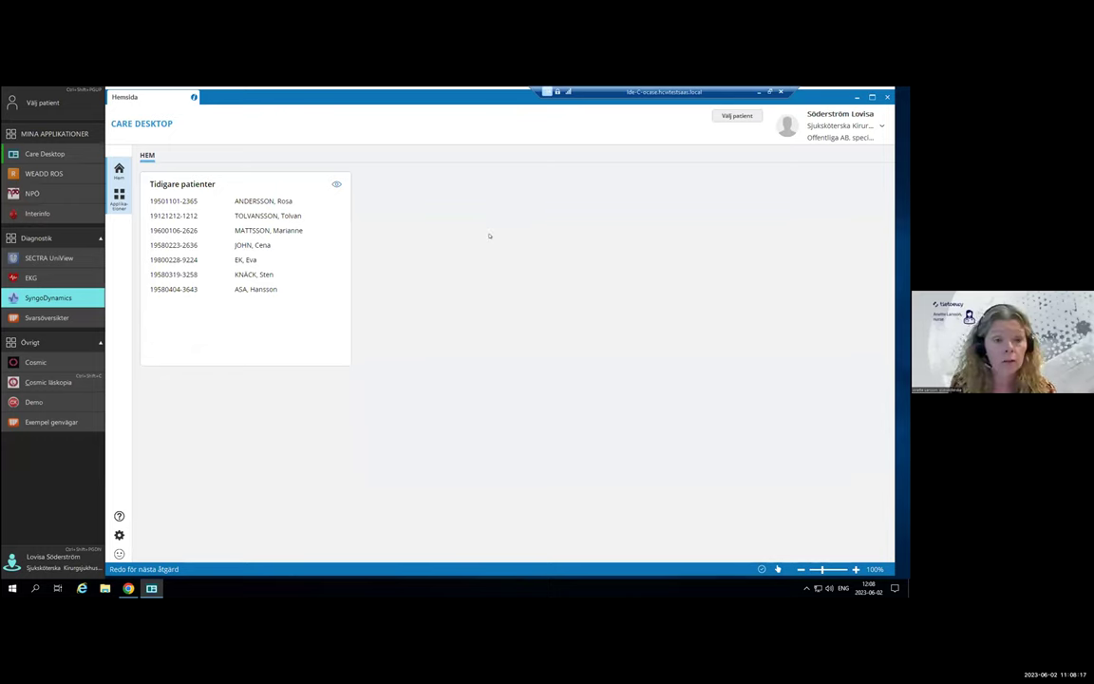
- Open the first patient in the Tidigare patienter list on the Hem page
left_click(278, 202)
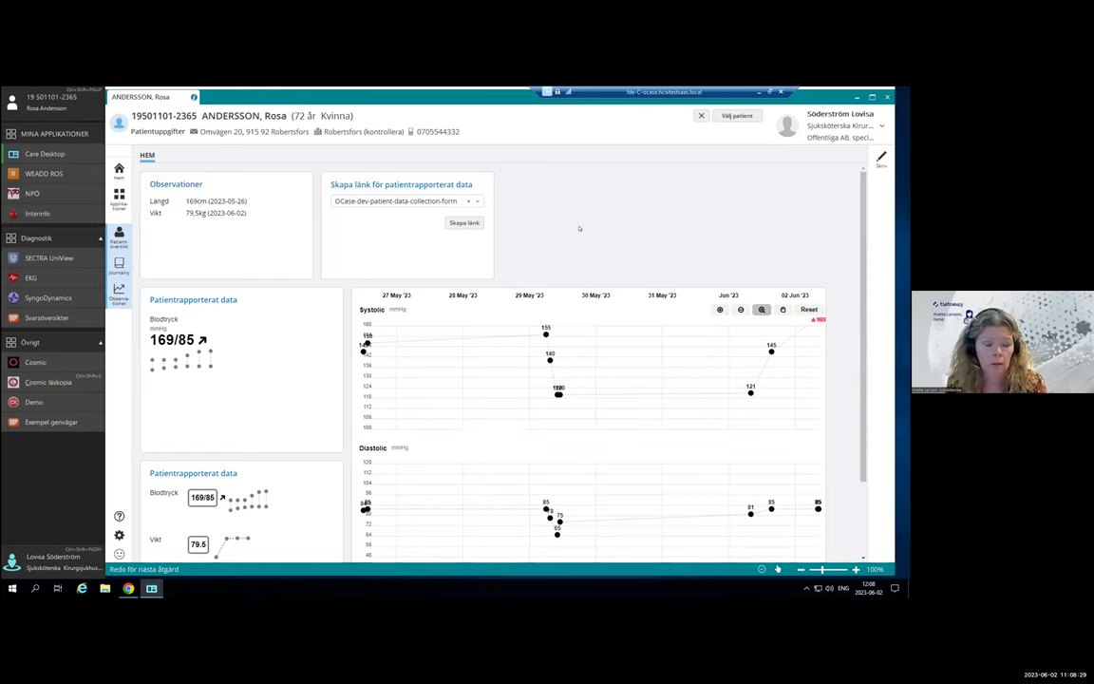
scroll(579, 228, "down", 1)
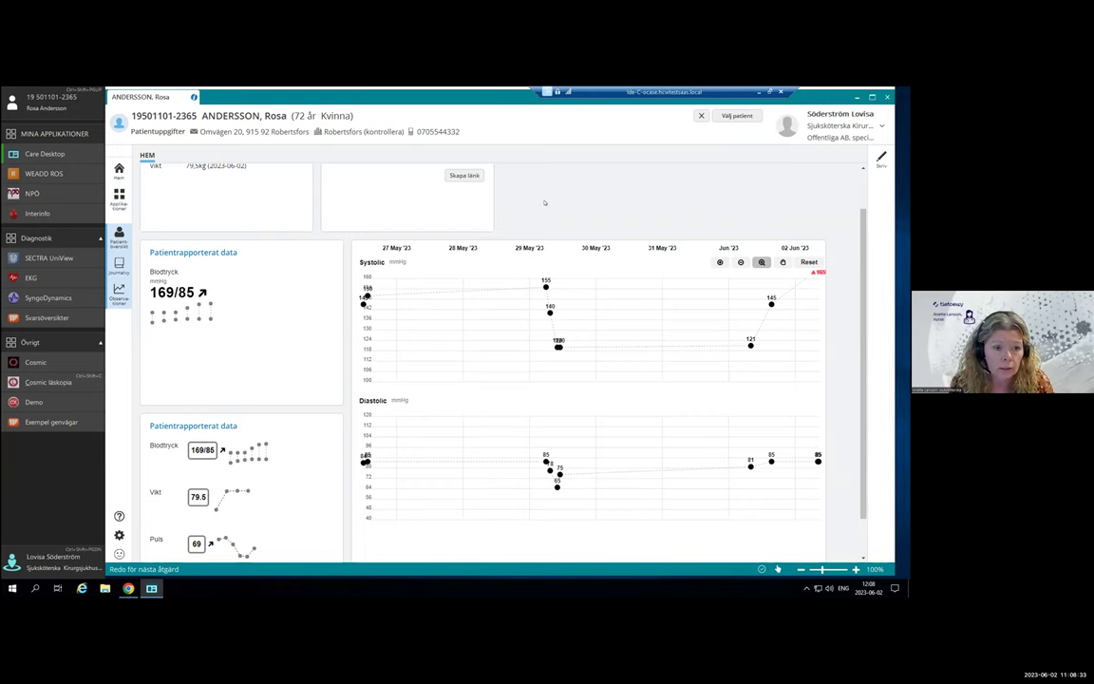
scroll(544, 202, "up", 1)
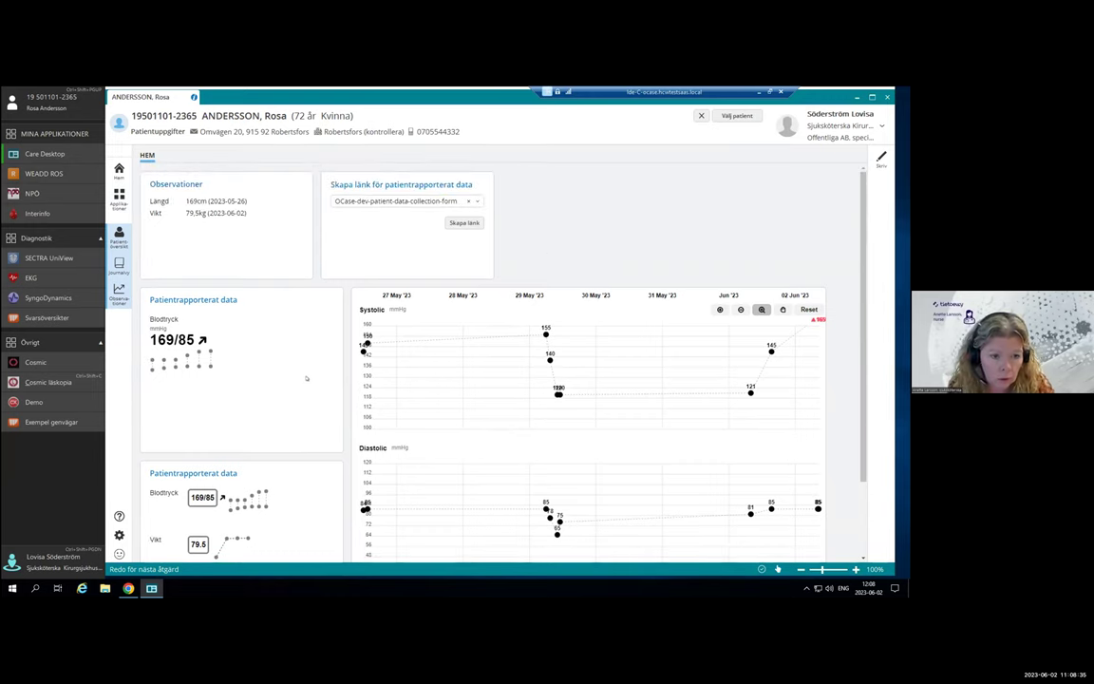
scroll(294, 363, "down", 2)
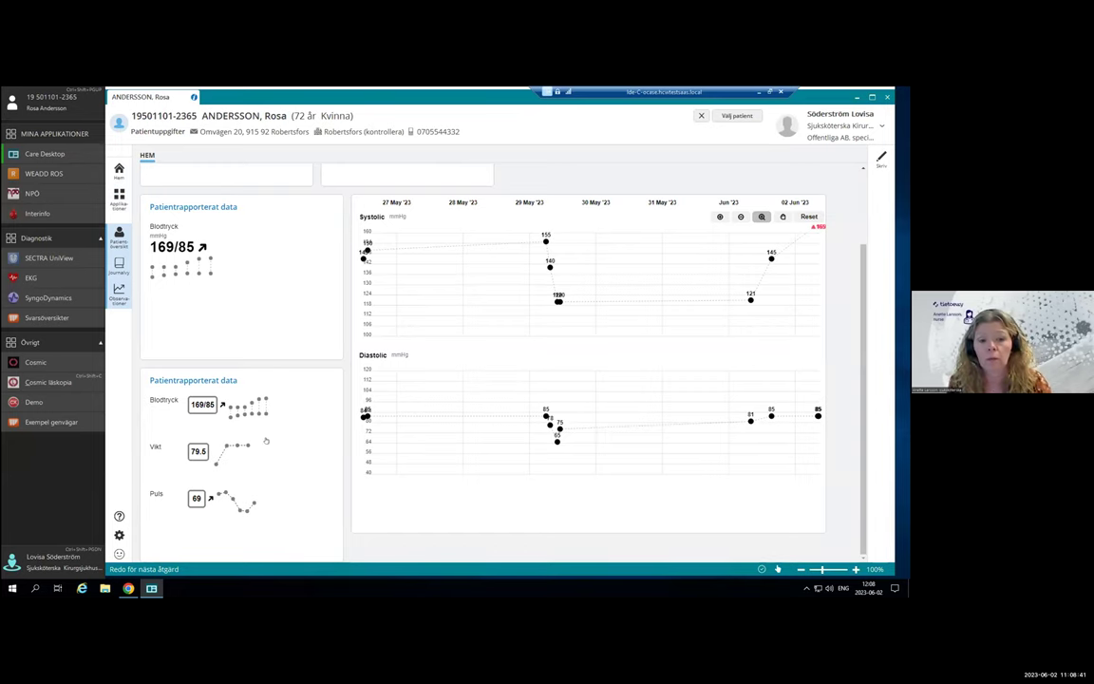
scroll(541, 381, "up", 1)
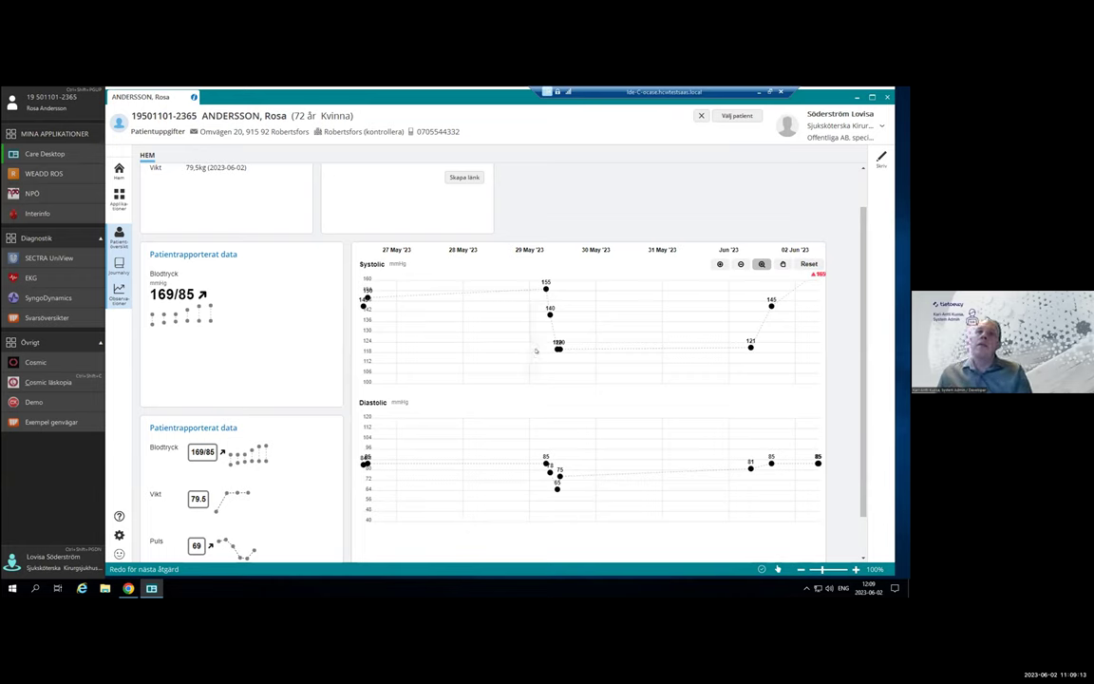
left_click_drag(573, 354, 597, 354)
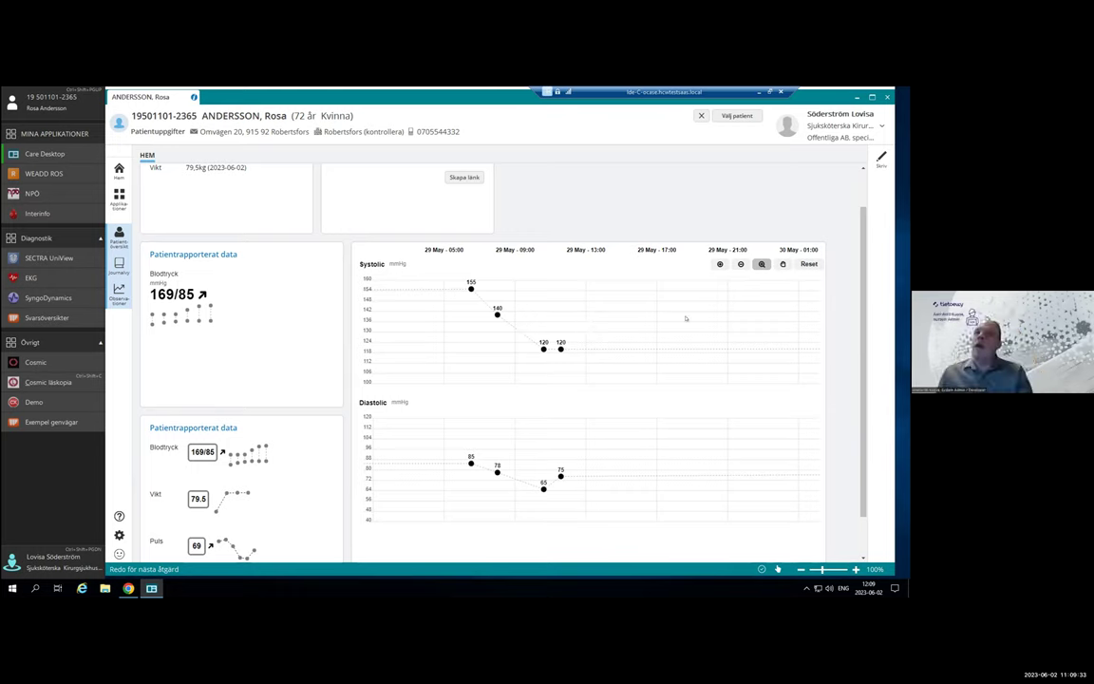
left_click(808, 265)
scroll(703, 315, "up", 1)
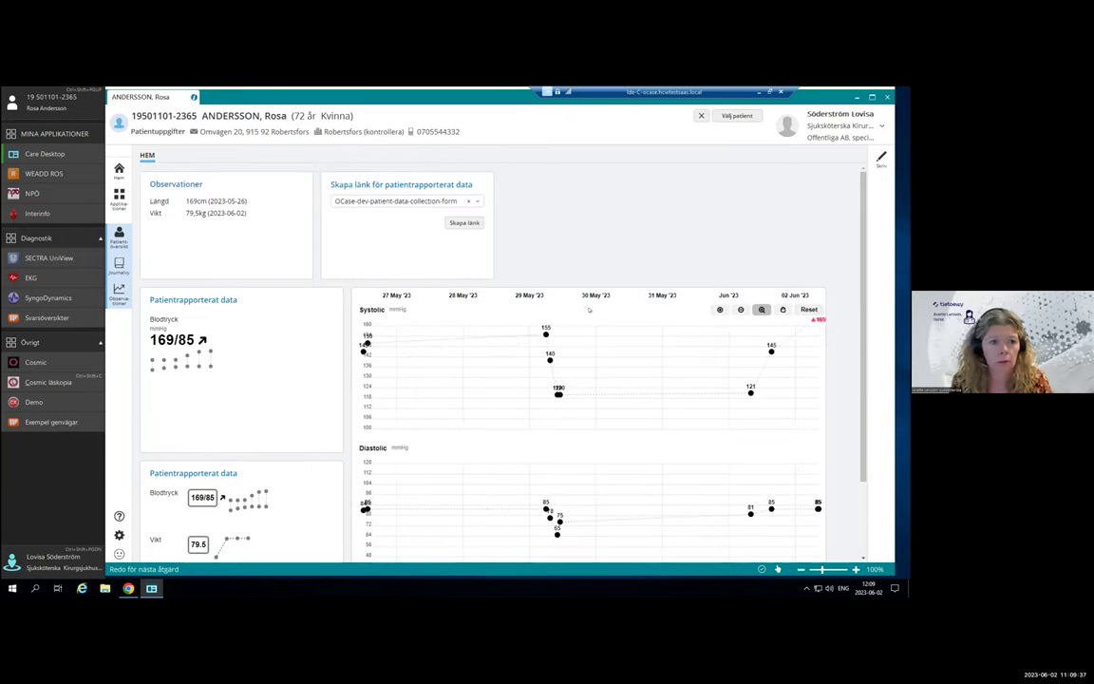
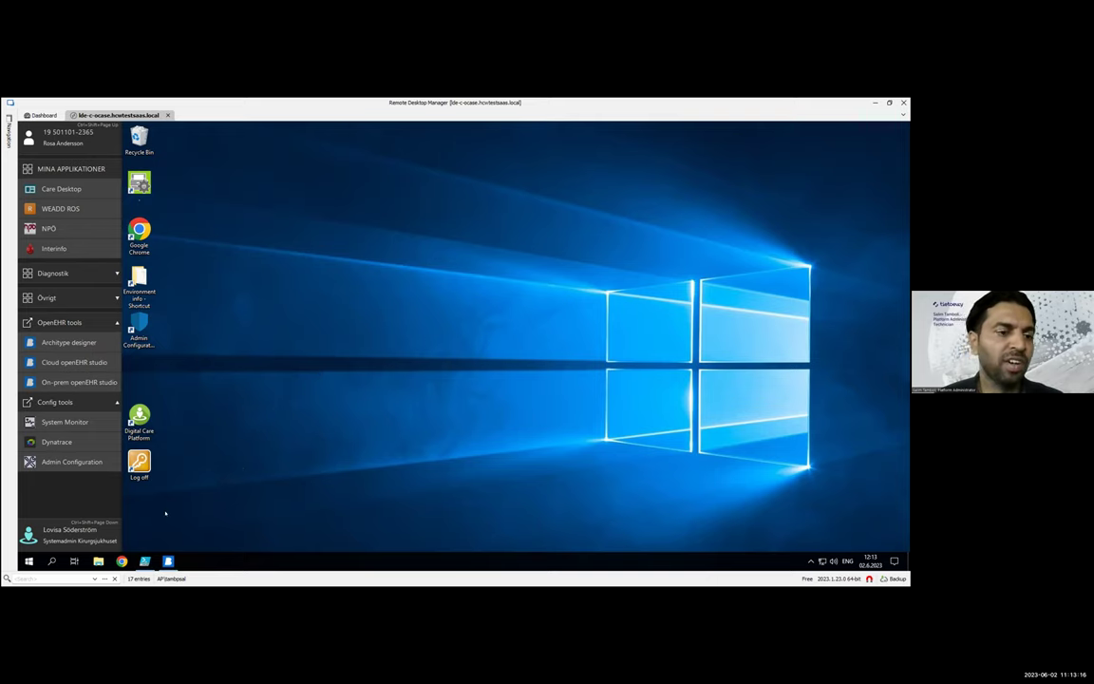
- Launch System Monitor and sign in with the account username and pasted password
left_click(66, 420)
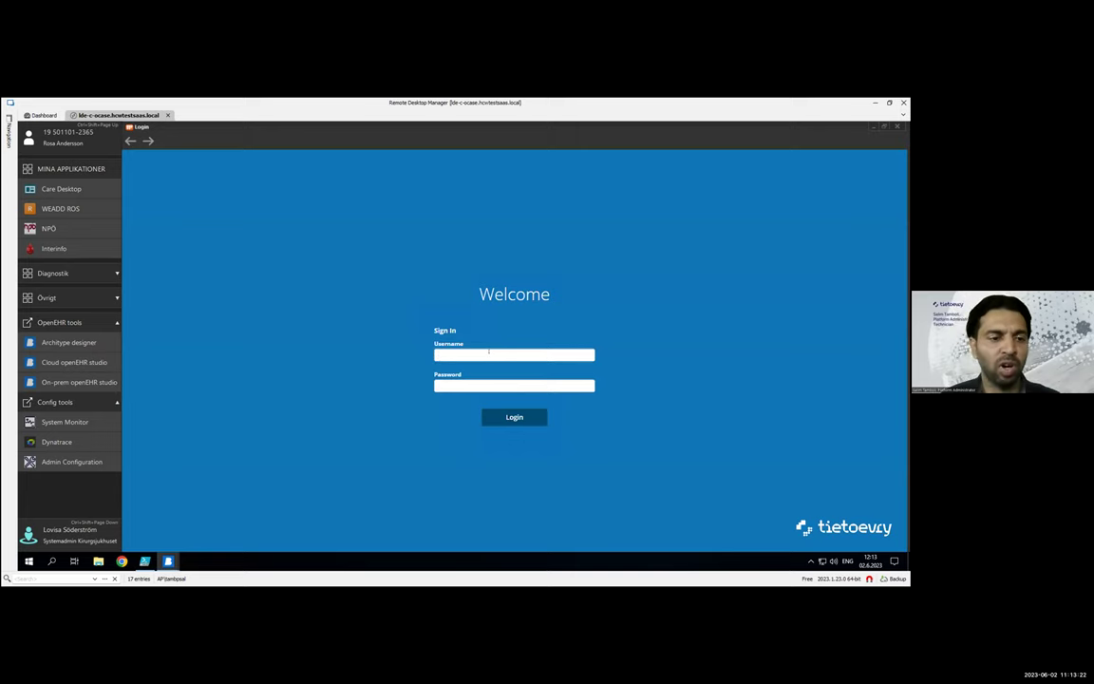
type("tieto")
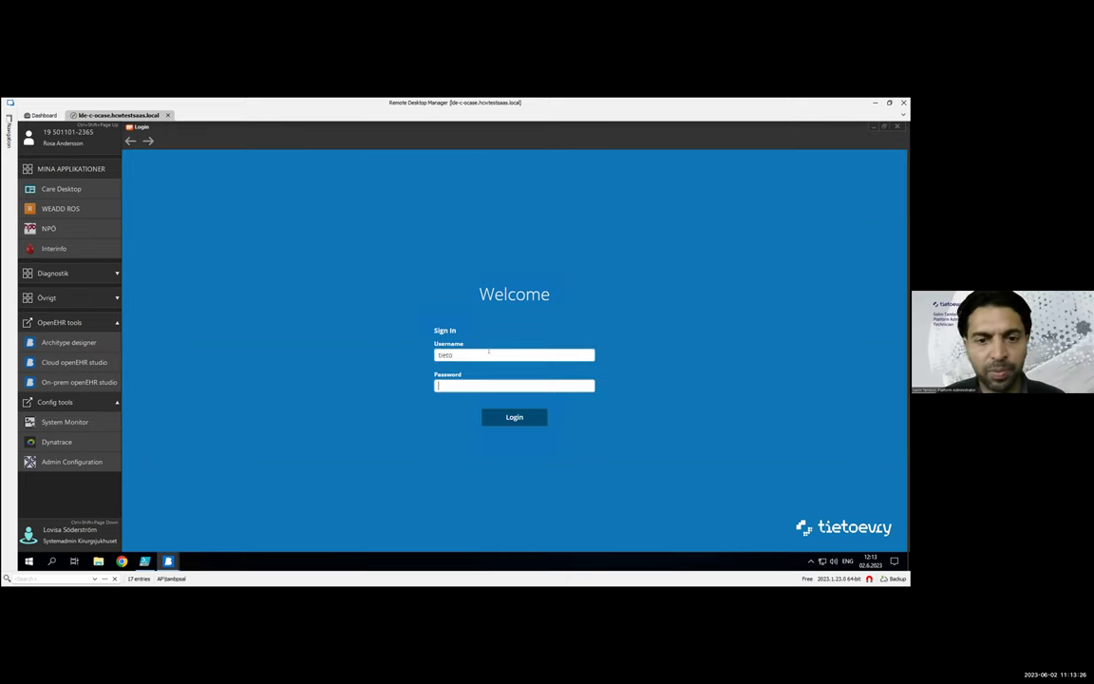
key("Tab")
key("ctrl+v")
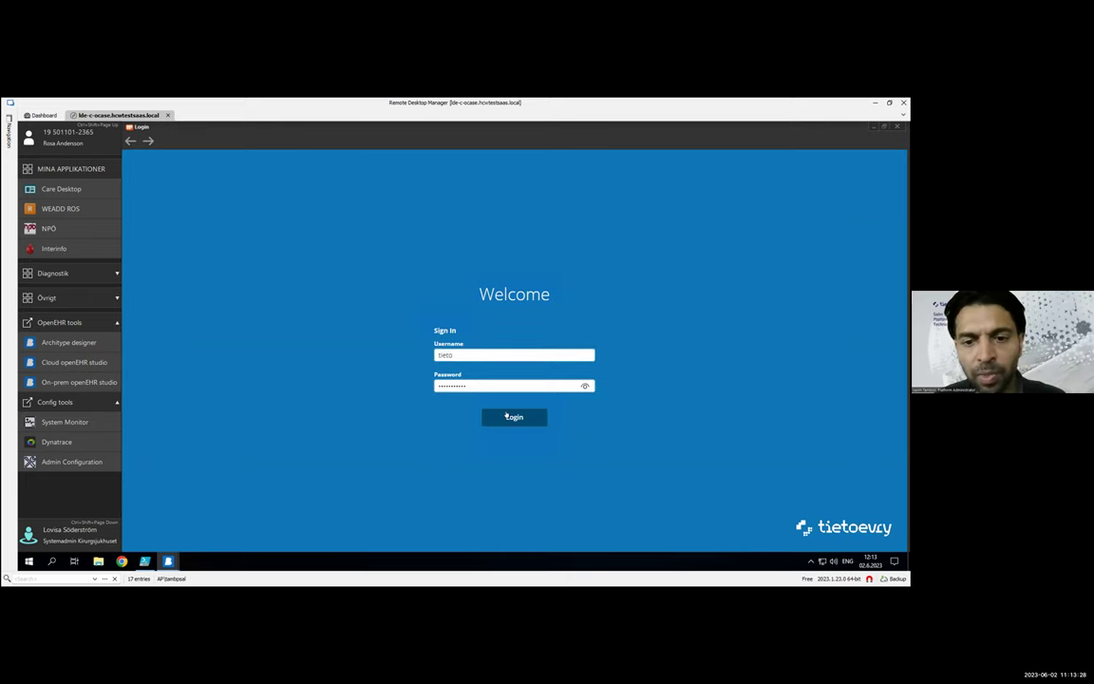
left_click(508, 415)
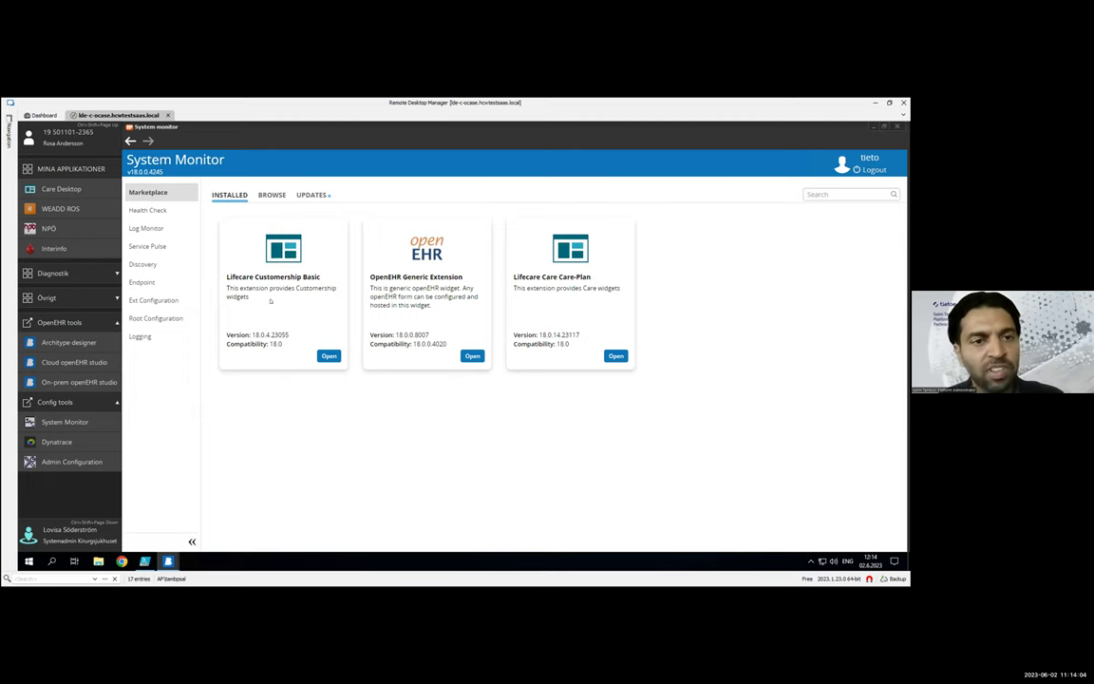
- Look through the available Marketplace extensions, then check the installed ones
left_click(271, 194)
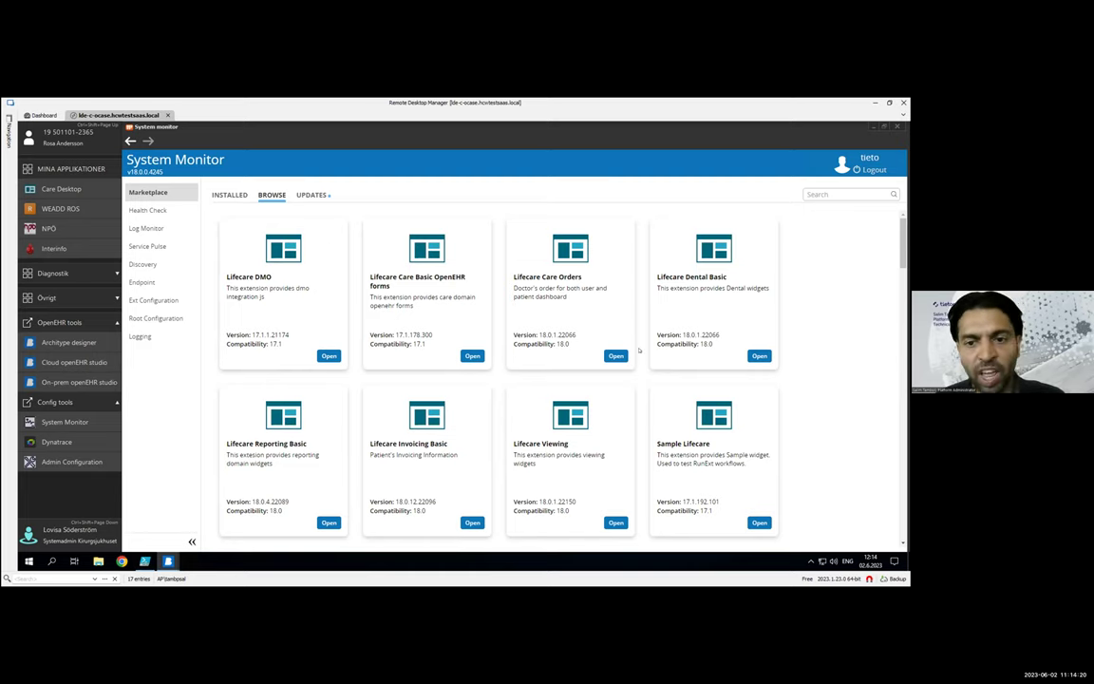
scroll(641, 362, "down", 2)
scroll(640, 362, "down", 6)
scroll(641, 368, "up", 3)
scroll(641, 367, "up", 5)
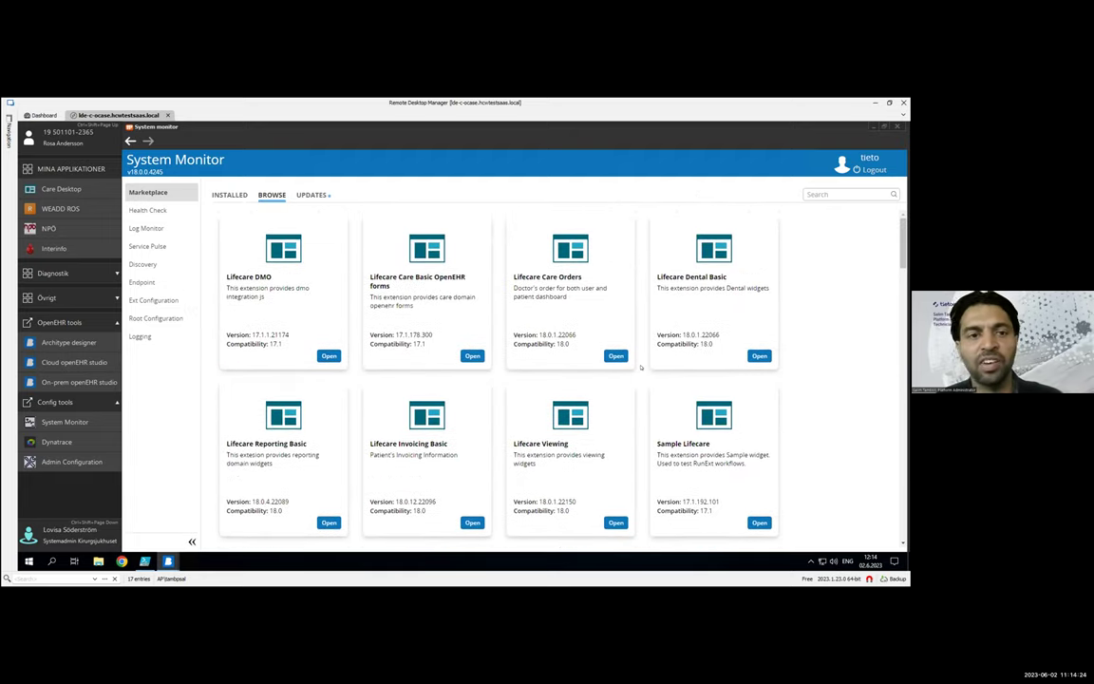
left_click(229, 195)
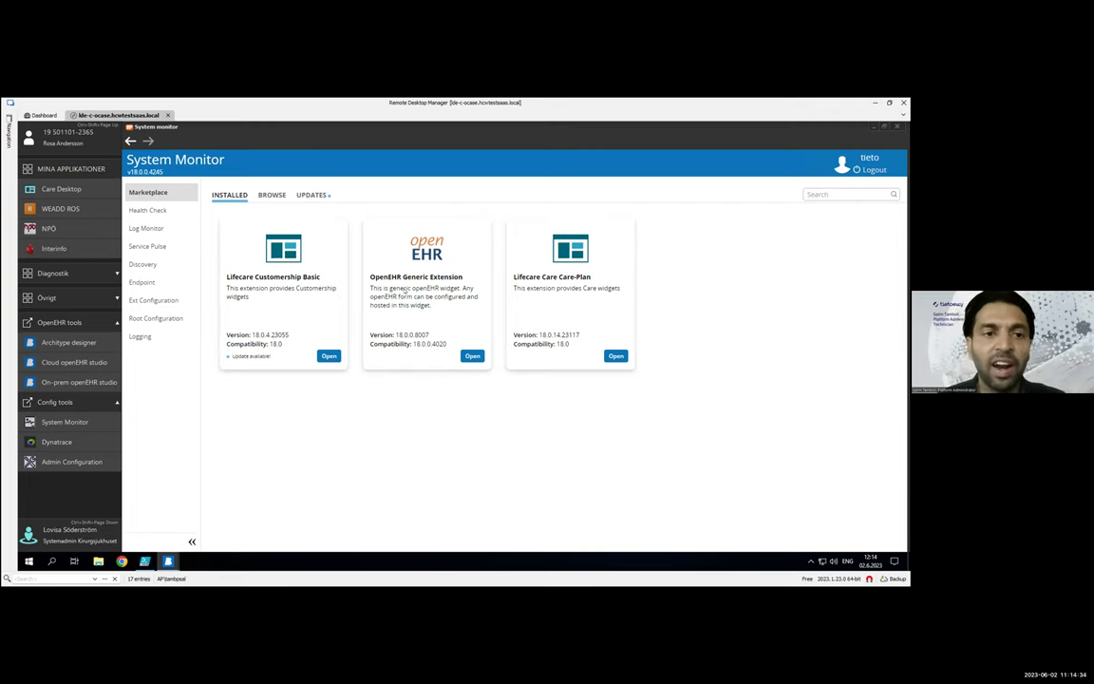
- Search the Marketplace for 'jour' and open the Journal View Summary extension details
left_click(273, 195)
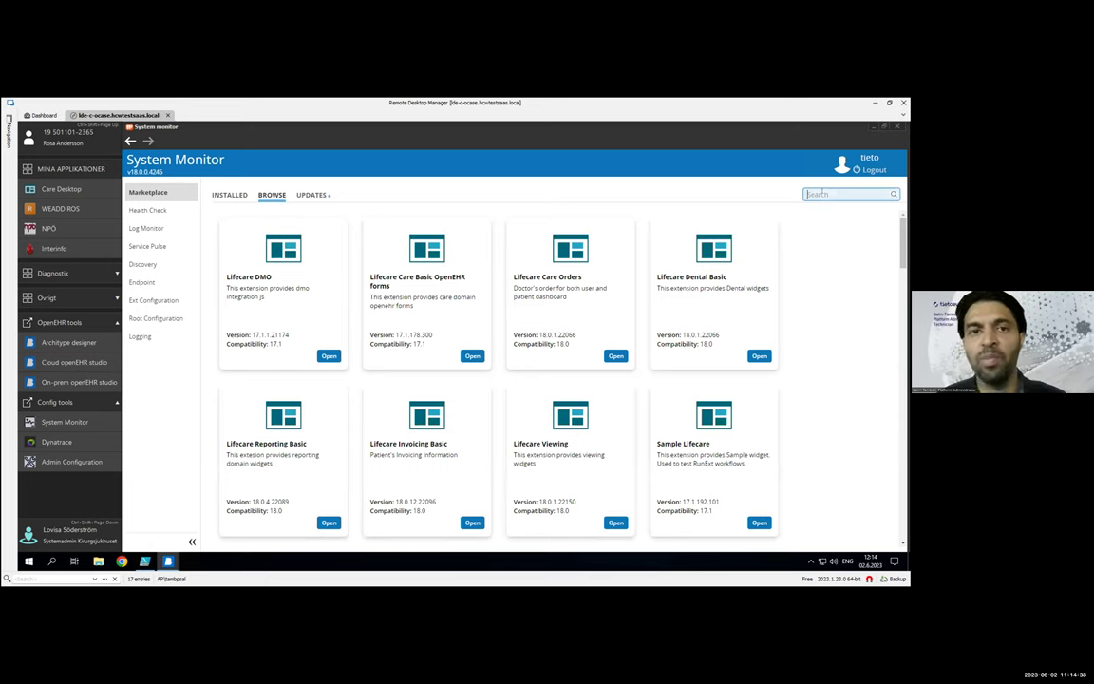
type("jour")
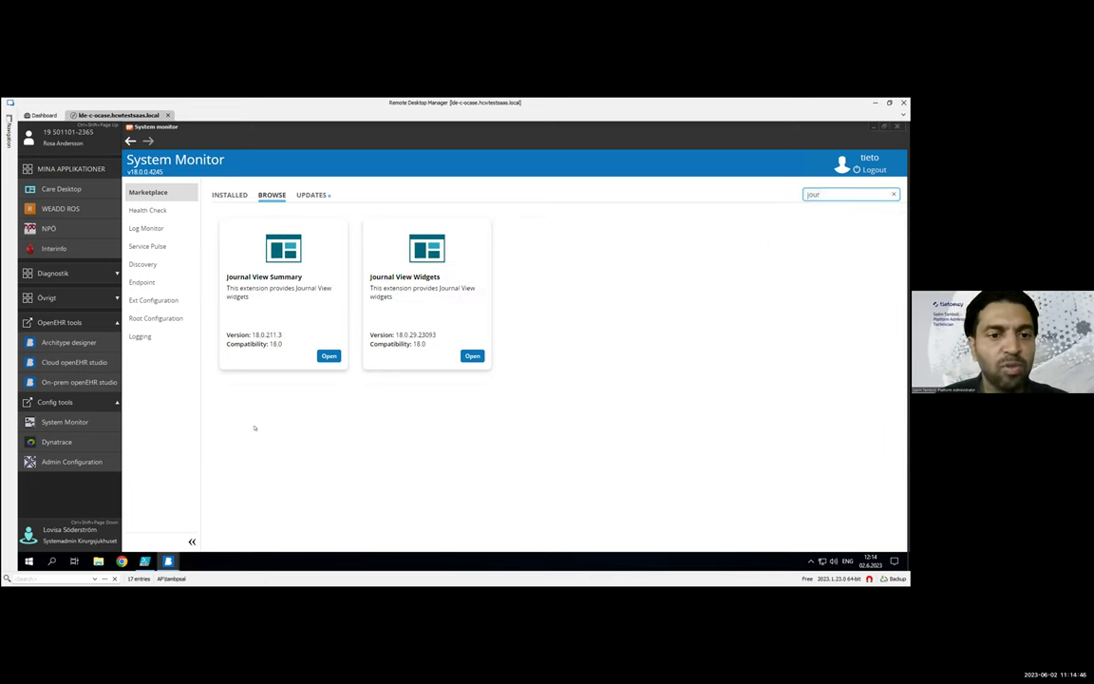
left_click(328, 355)
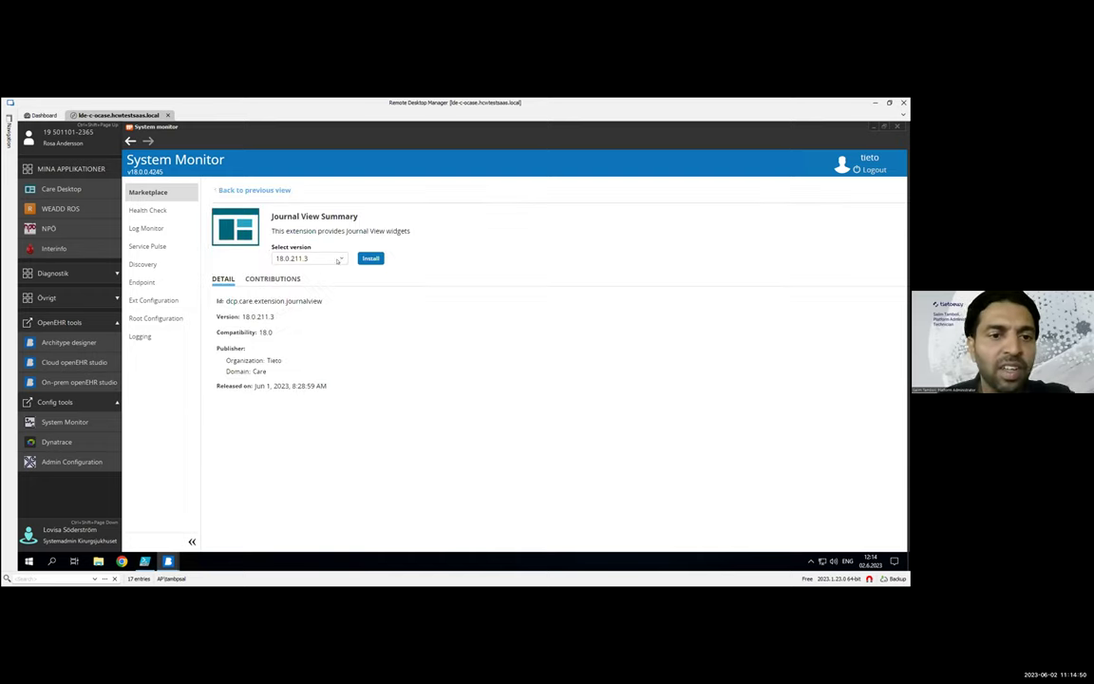
- Install Journal View Summary at version 18.0.211.3 and confirm the installation
left_click(329, 259)
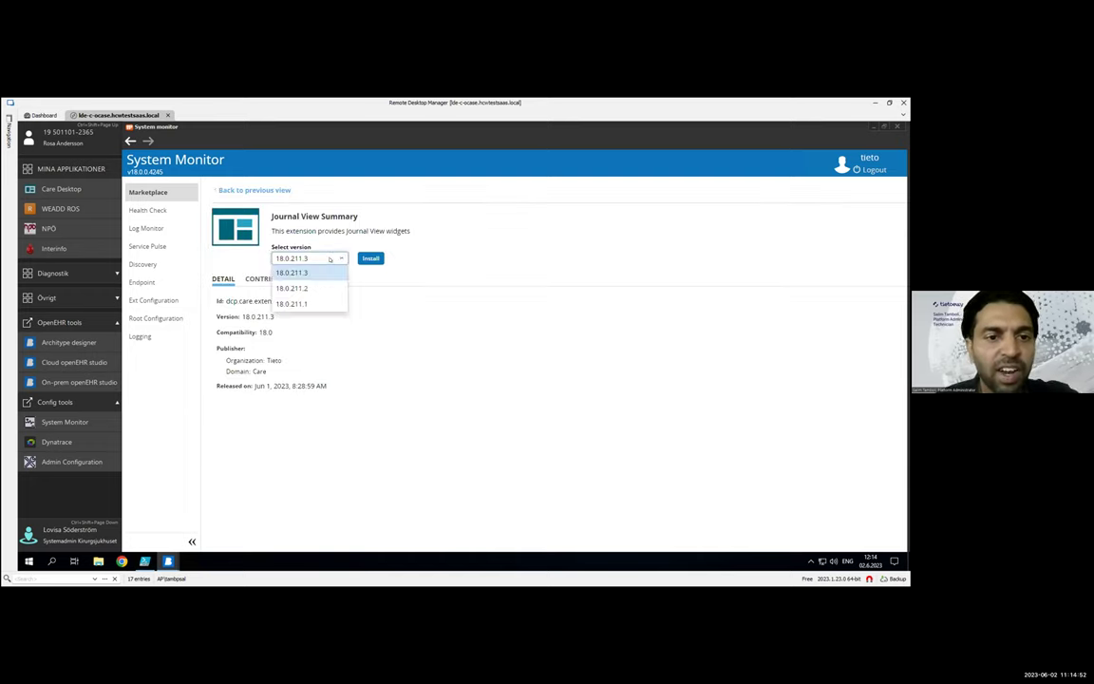
left_click(436, 248)
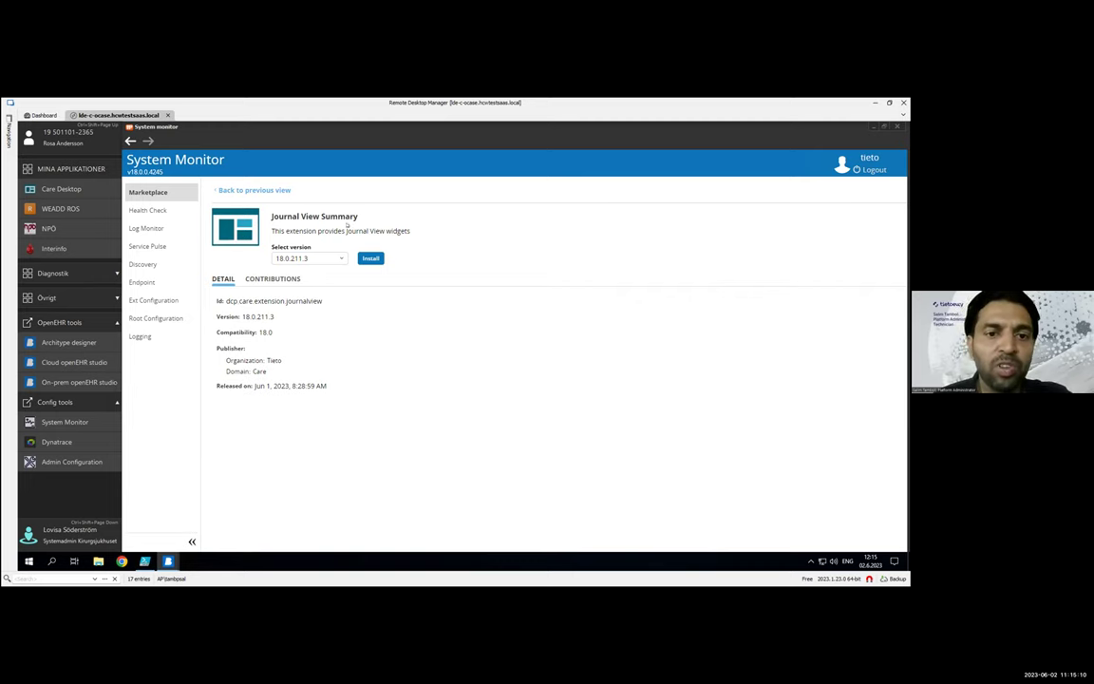
left_click(366, 259)
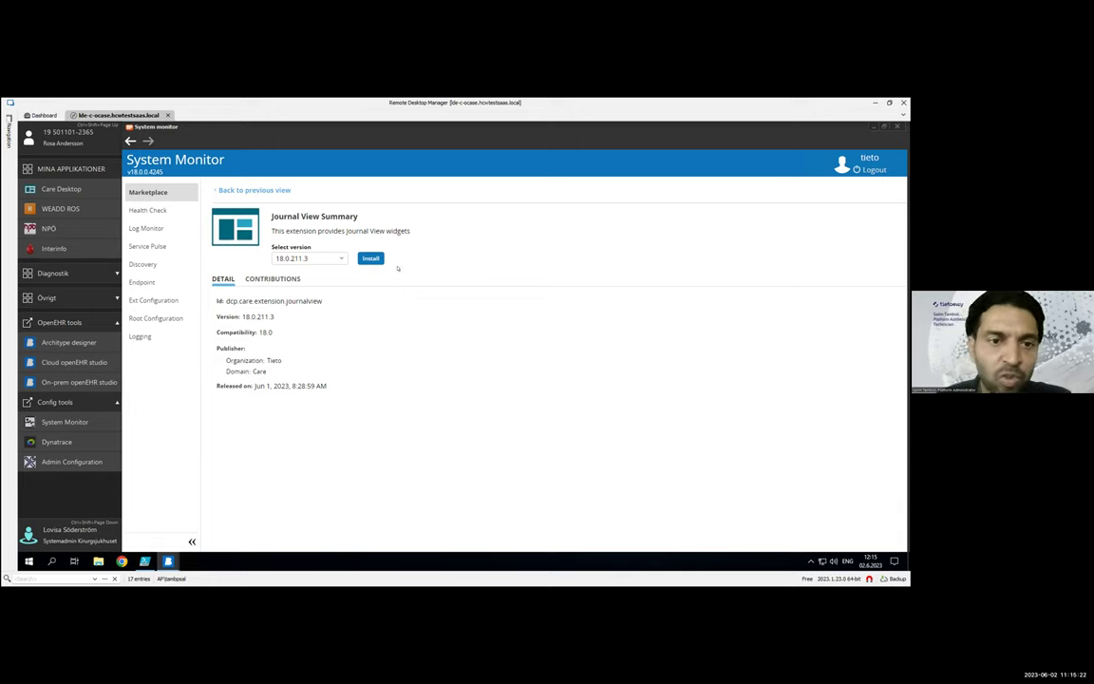
left_click(370, 260)
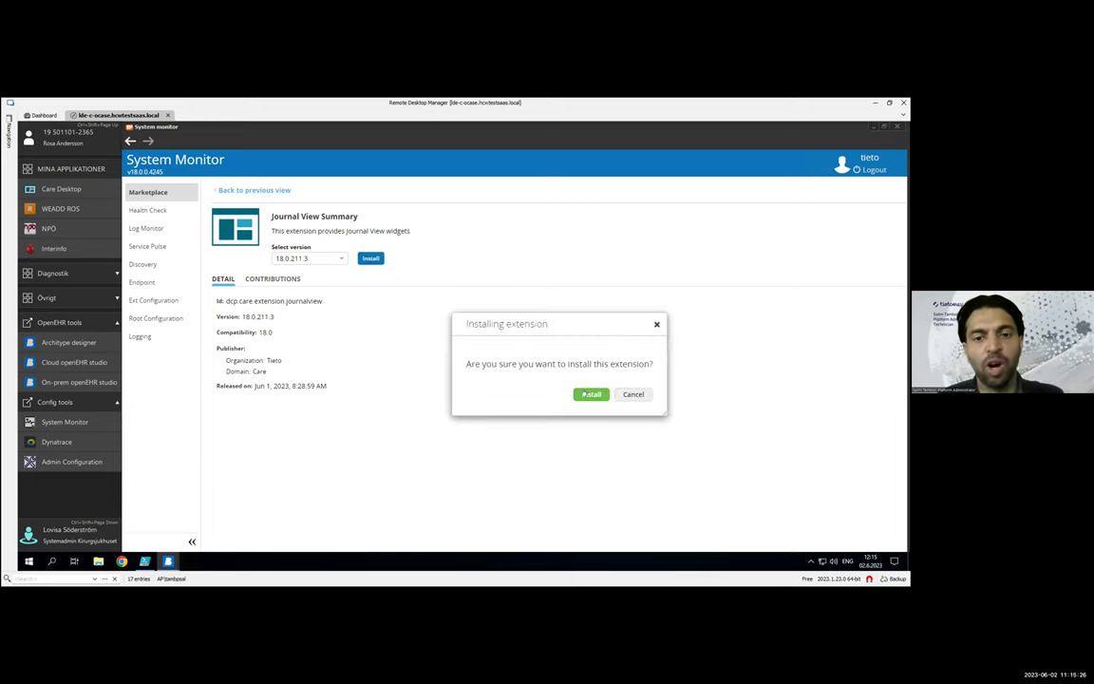
left_click(585, 391)
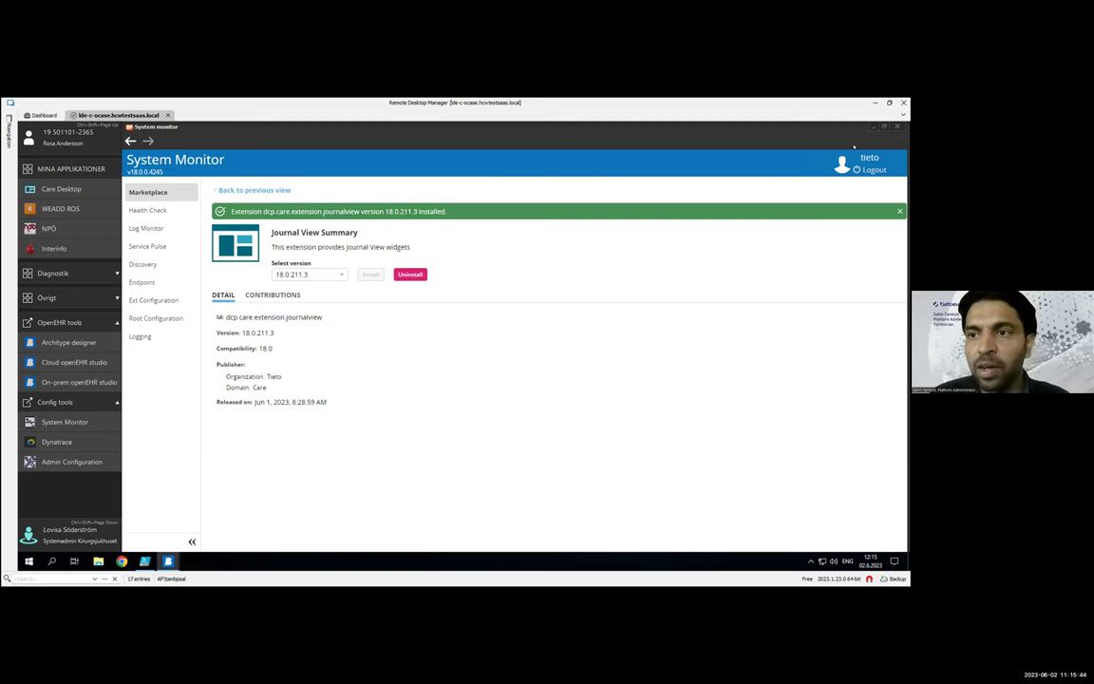
- Sign in to Admin Configuration, continue with the default role, and load the Ocase dashboard configuration
left_click(105, 460)
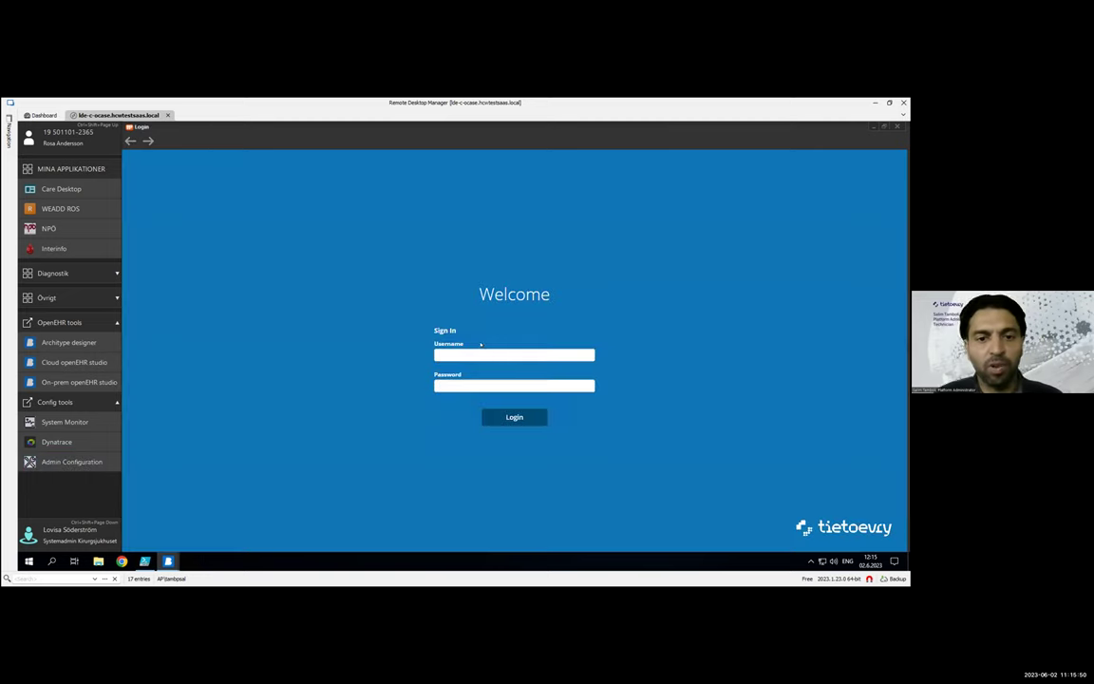
left_click(469, 352)
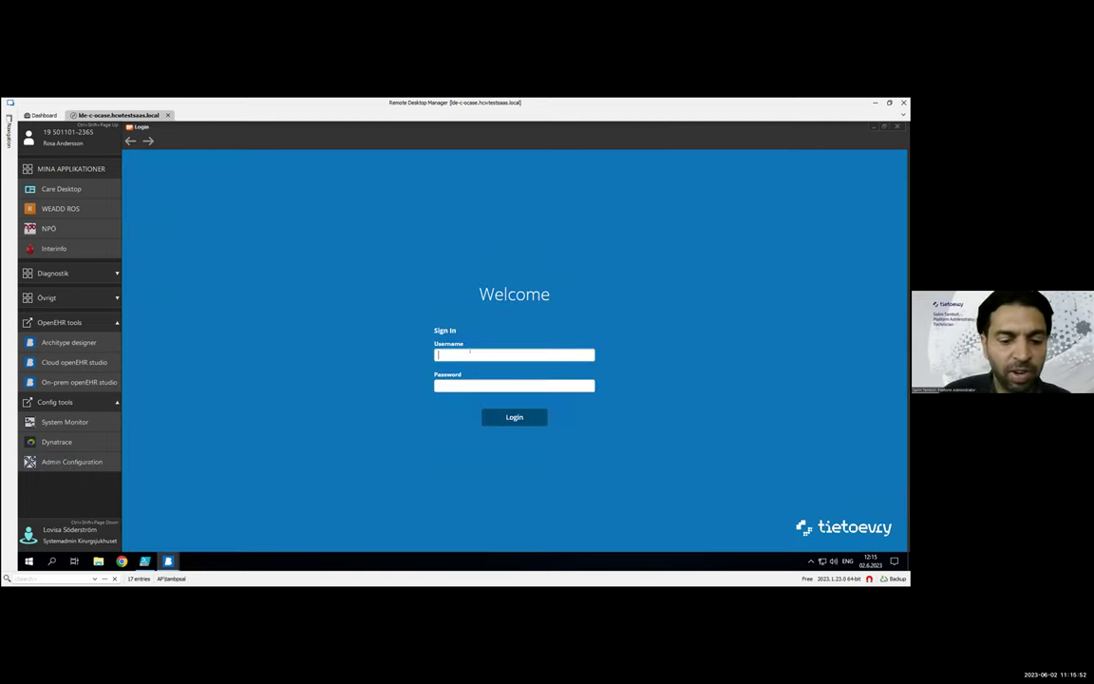
type("tieto")
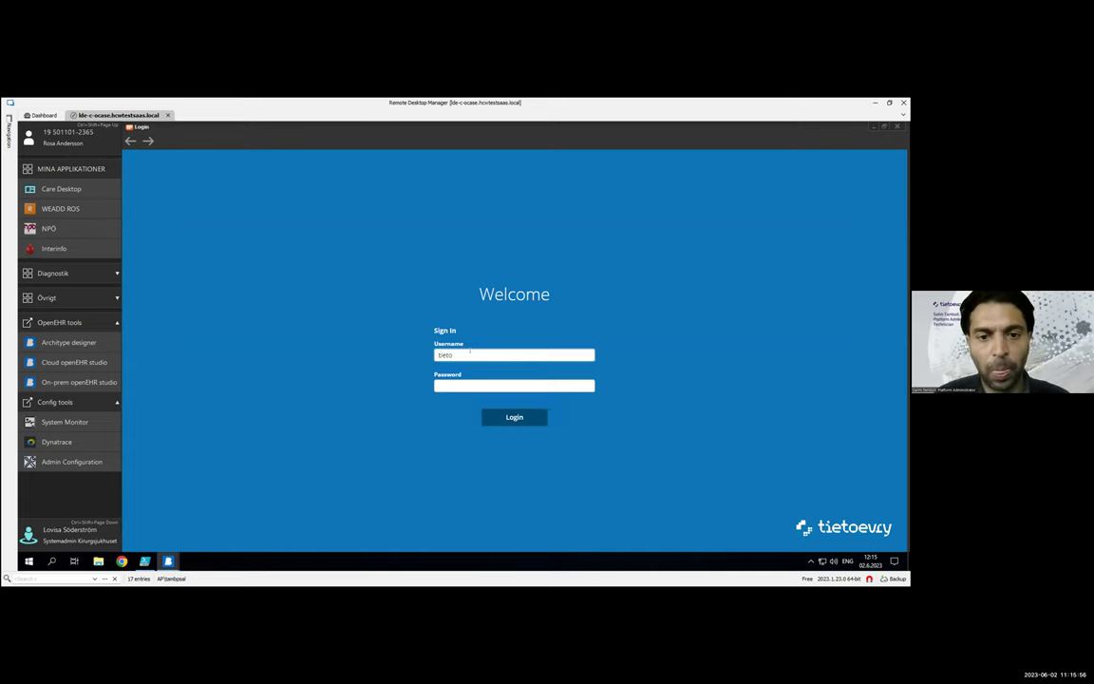
key("ctrl+v")
left_click(513, 418)
left_click(446, 429)
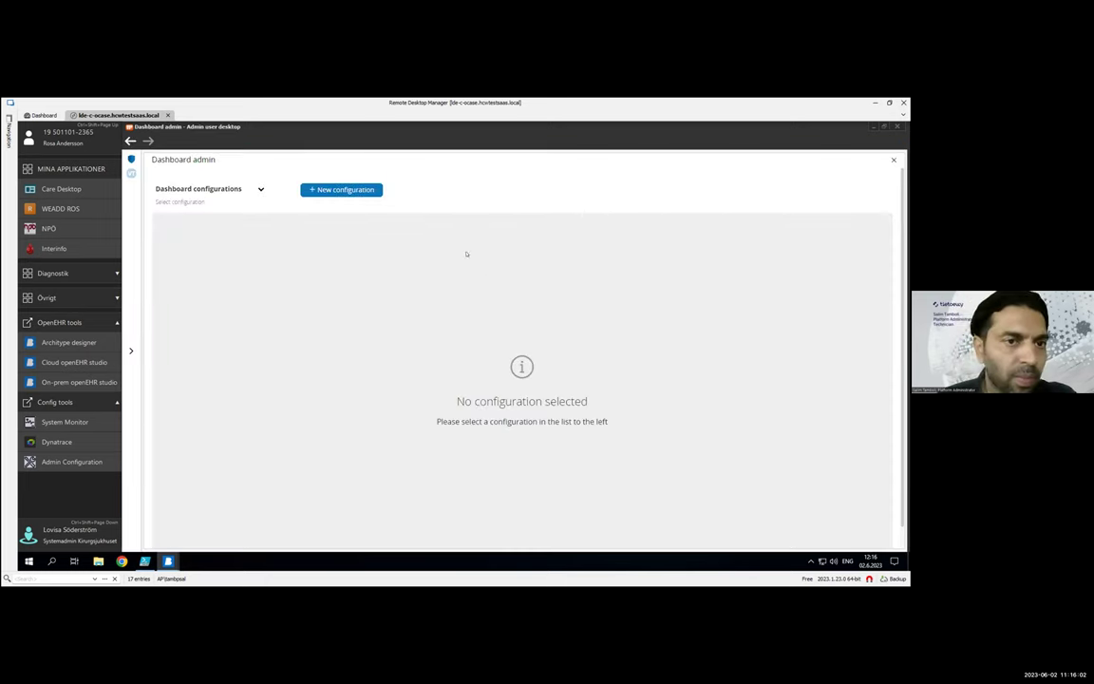
left_click(242, 191)
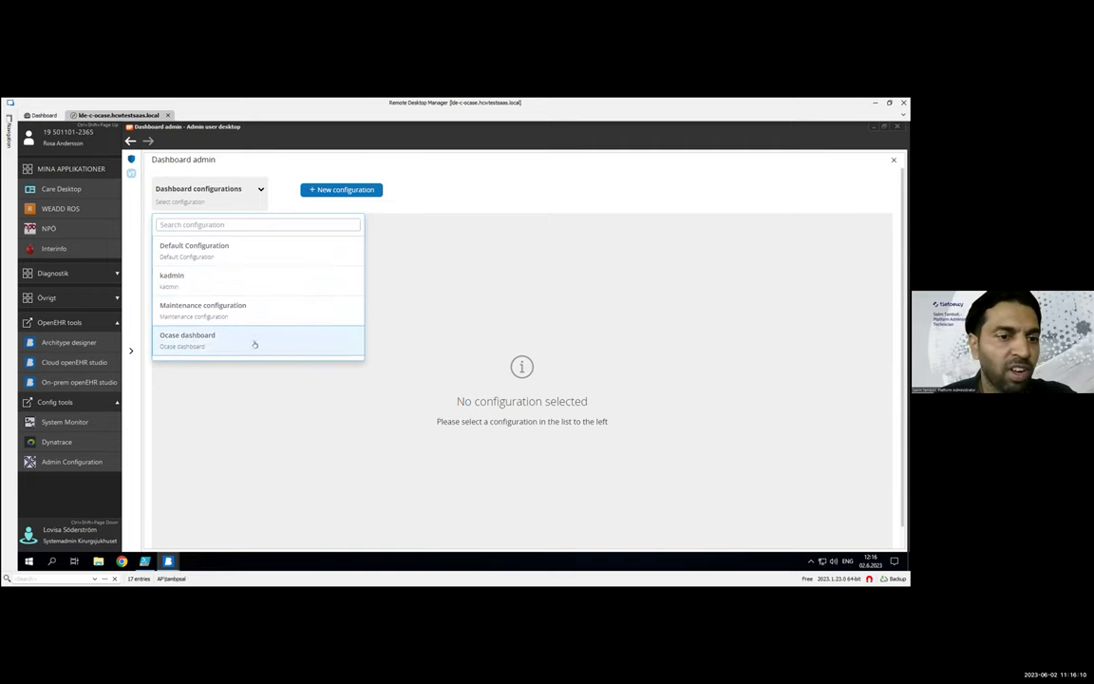
left_click(218, 346)
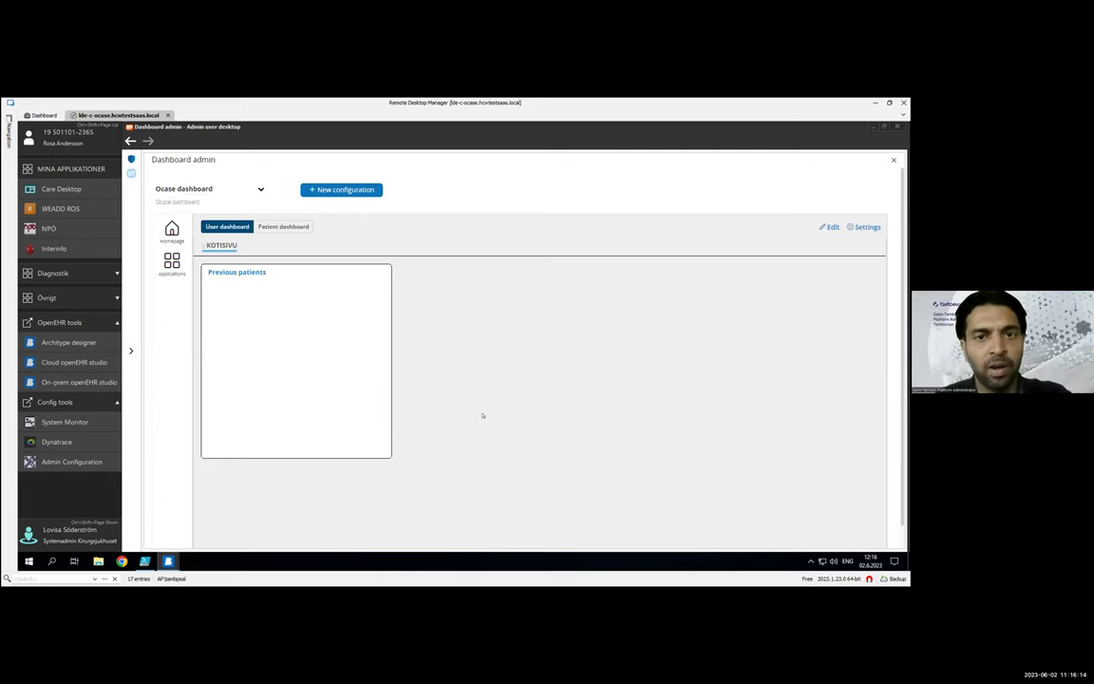
- Add a Journal View widget to the top row of the Ocase patient dashboard and save
left_click(277, 226)
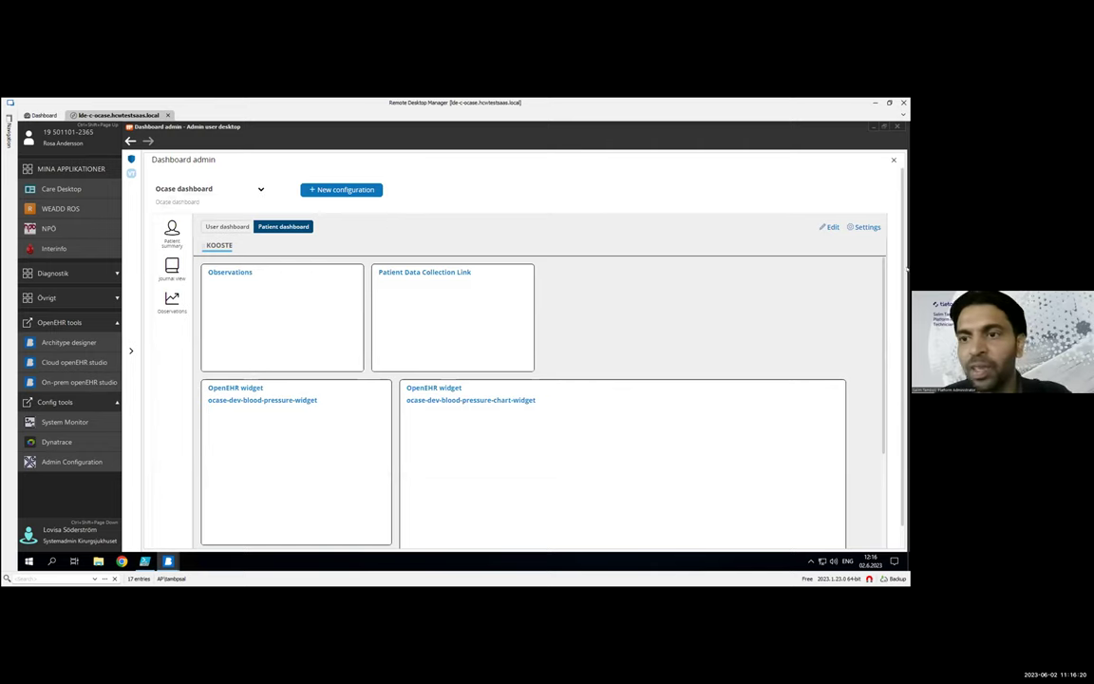
left_click(830, 227)
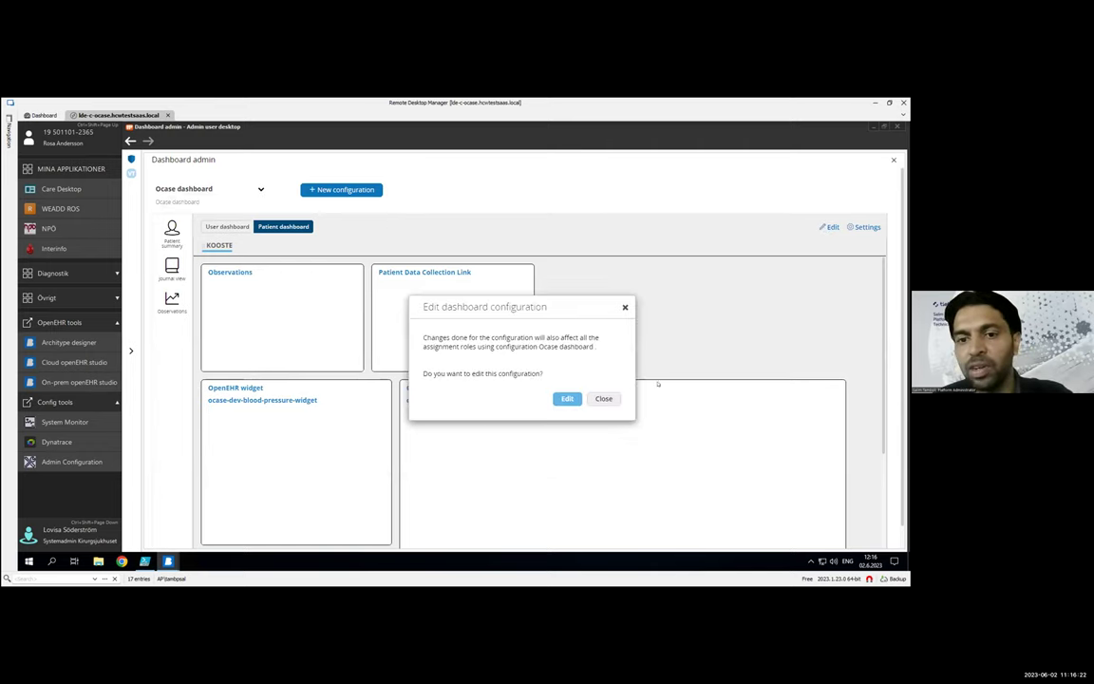
left_click(567, 398)
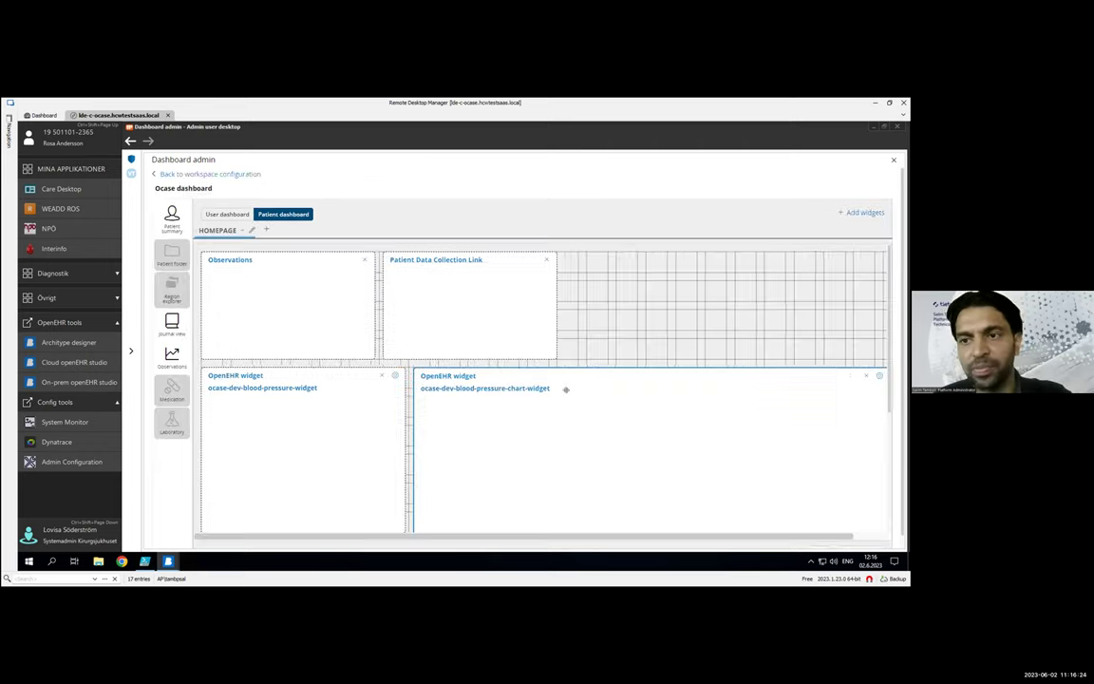
left_click(864, 213)
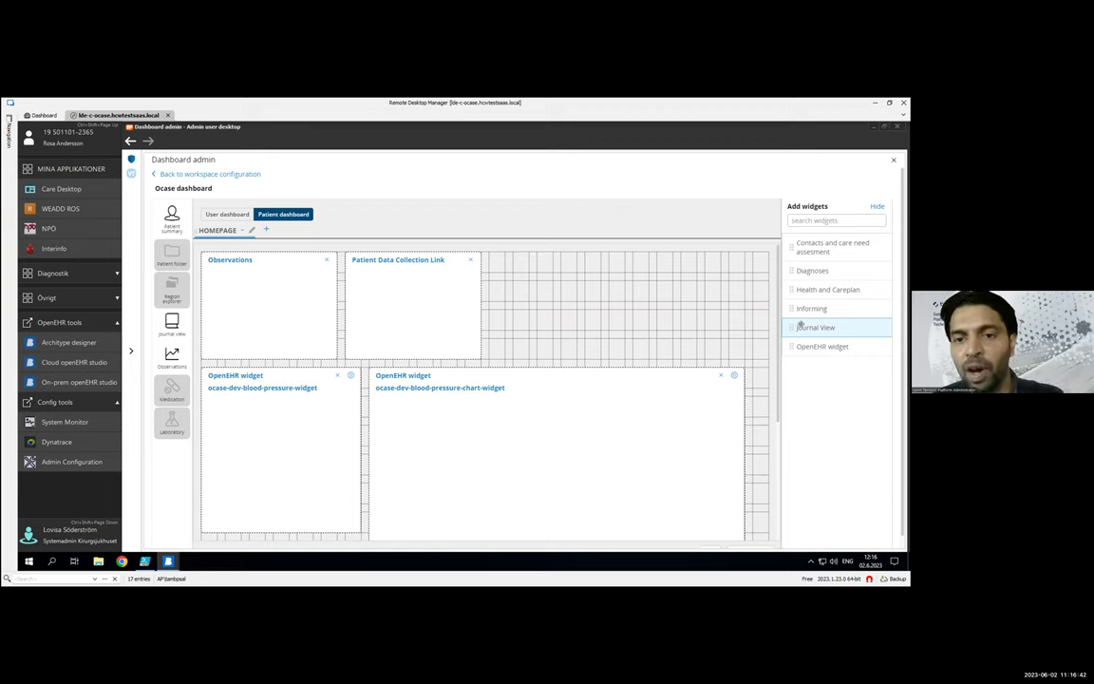
left_click_drag(801, 325, 490, 256)
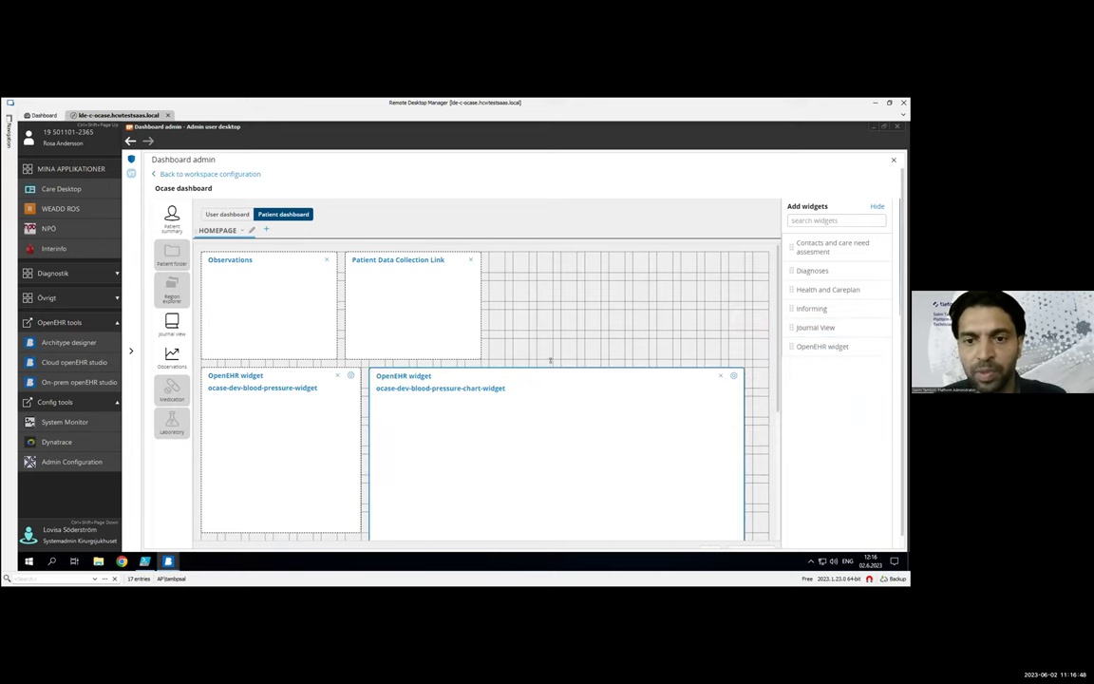
left_click_drag(571, 378, 574, 408)
left_click_drag(807, 325, 499, 270)
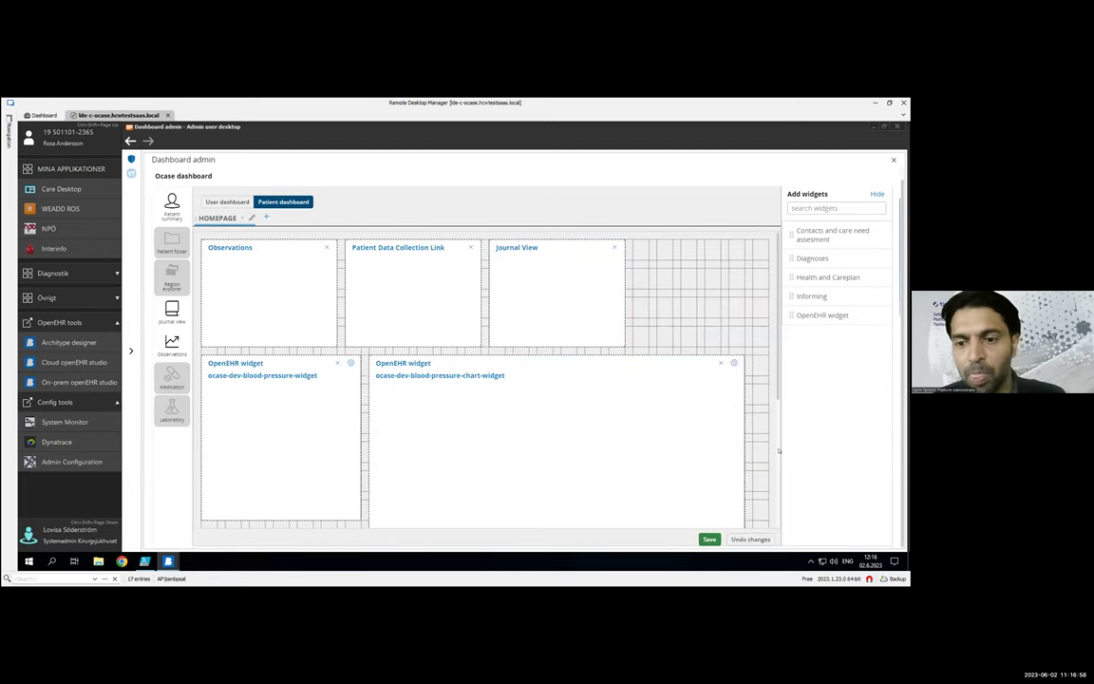
left_click(709, 538)
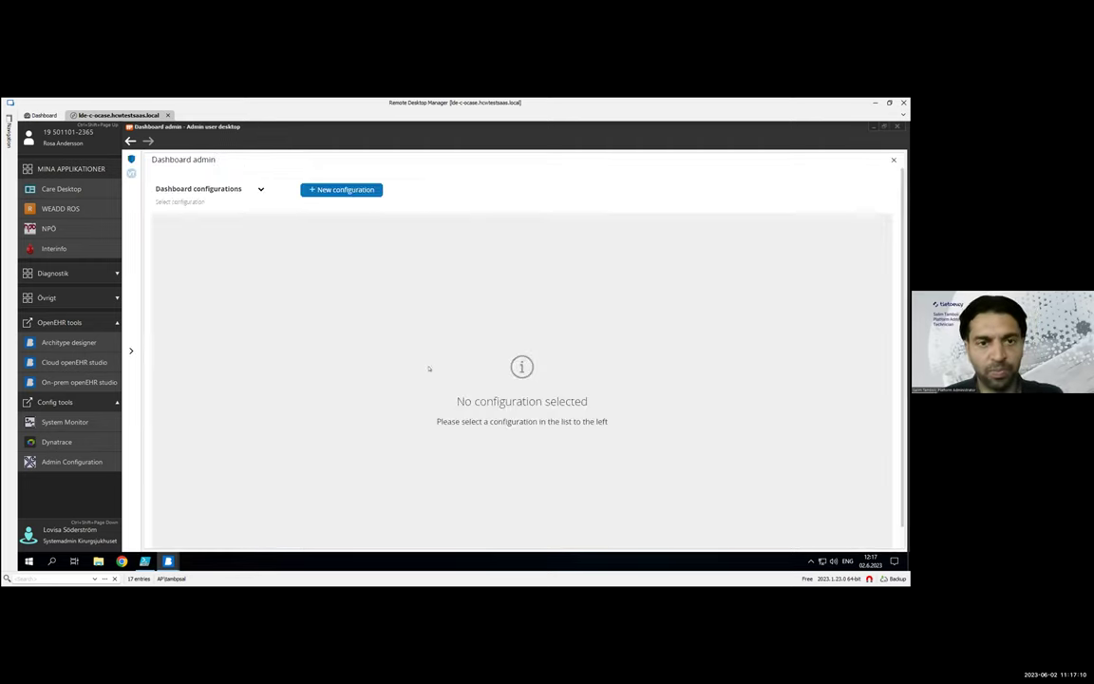
- Reload the Ocase dashboard configuration and view its patient dashboard
left_click(212, 189)
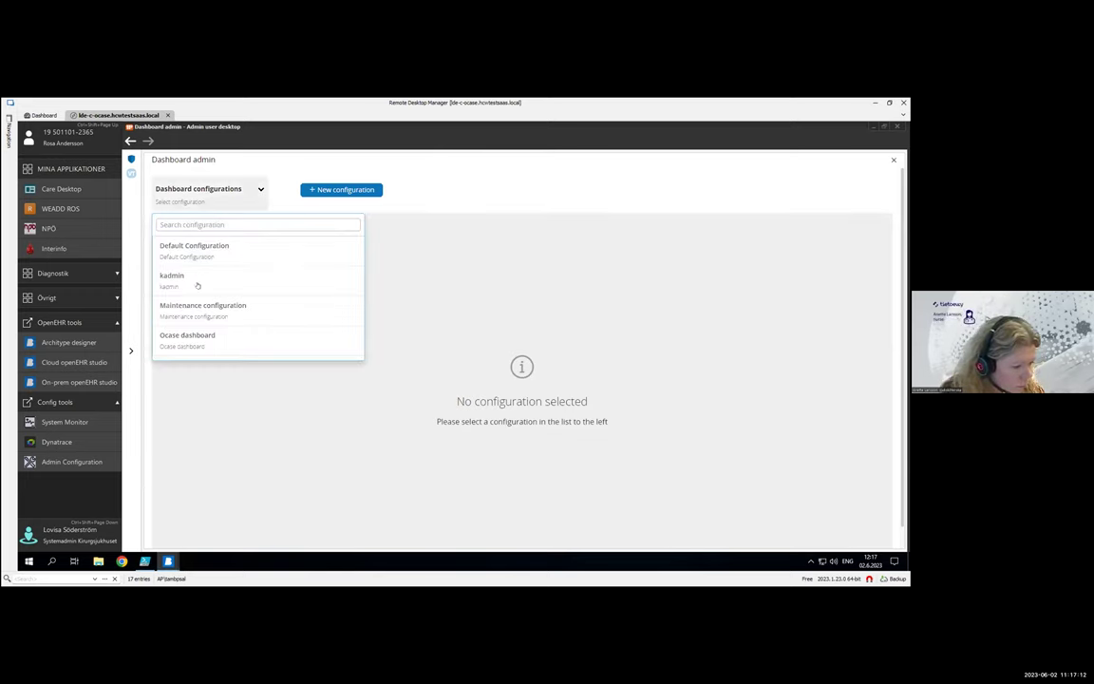
left_click(199, 338)
left_click(283, 226)
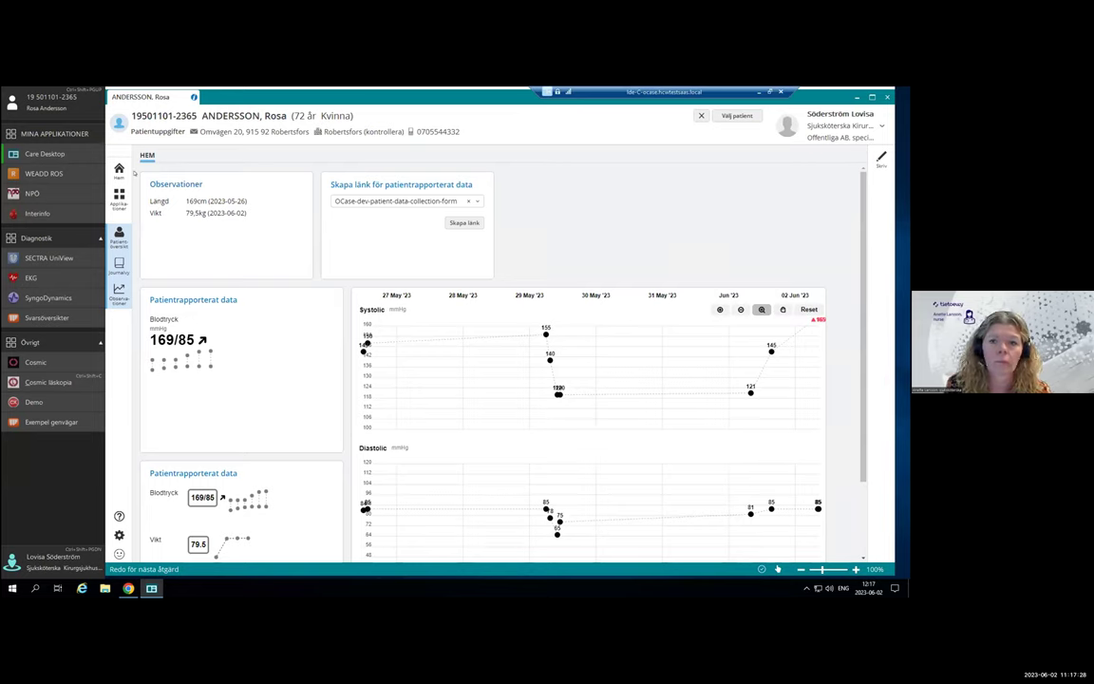
- Close the patient, reopen them from recent patients, then return to Dashboard admin
left_click(701, 115)
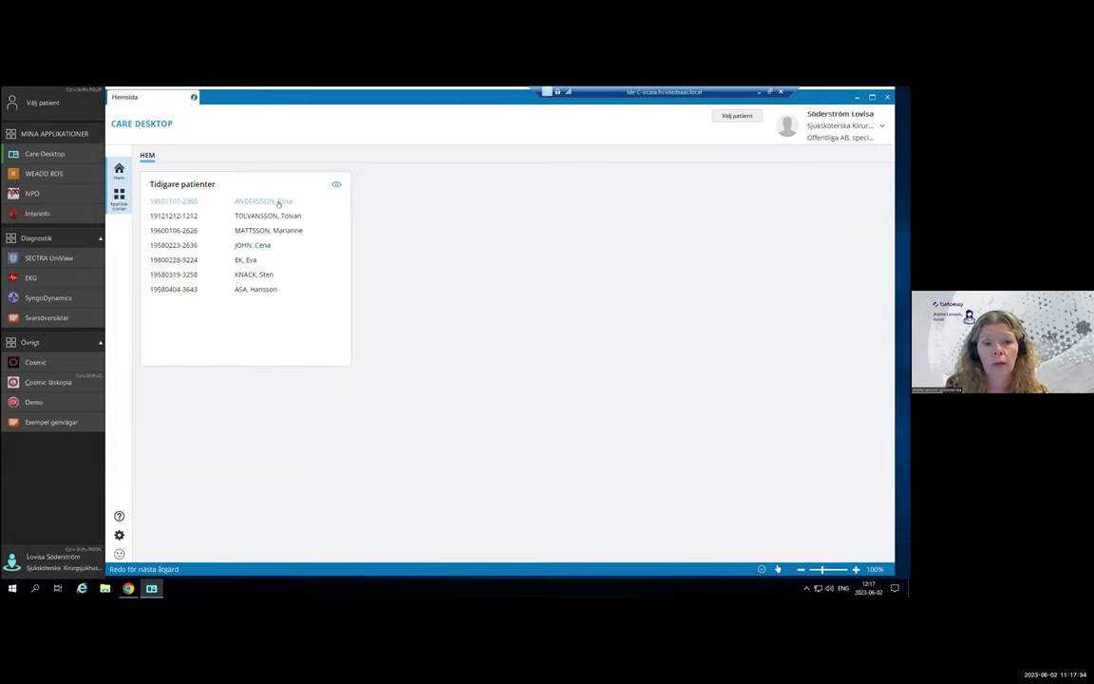
left_click(280, 202)
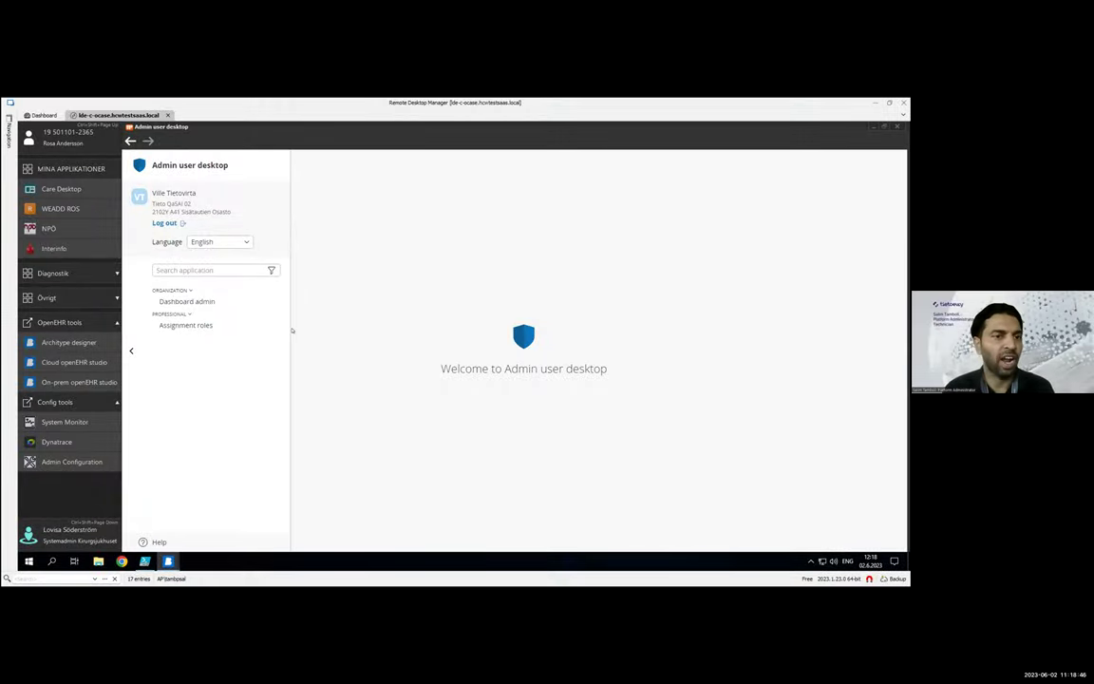
left_click(194, 301)
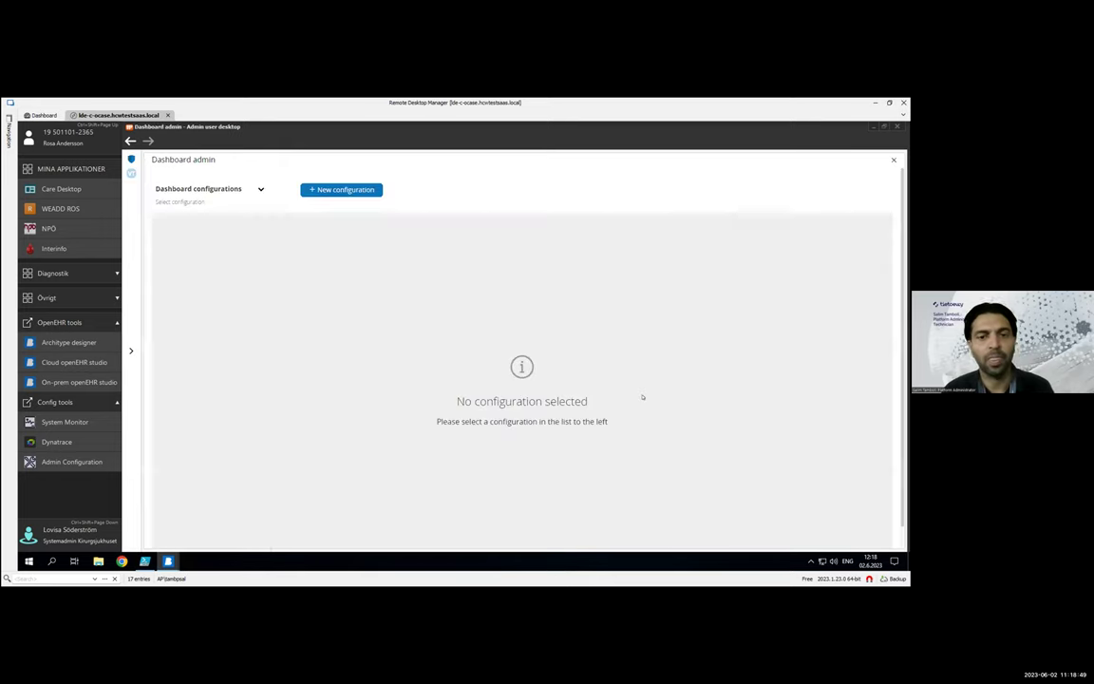
- Load the Ocase dashboard for editing and switch to its patient dashboard layout
left_click(226, 189)
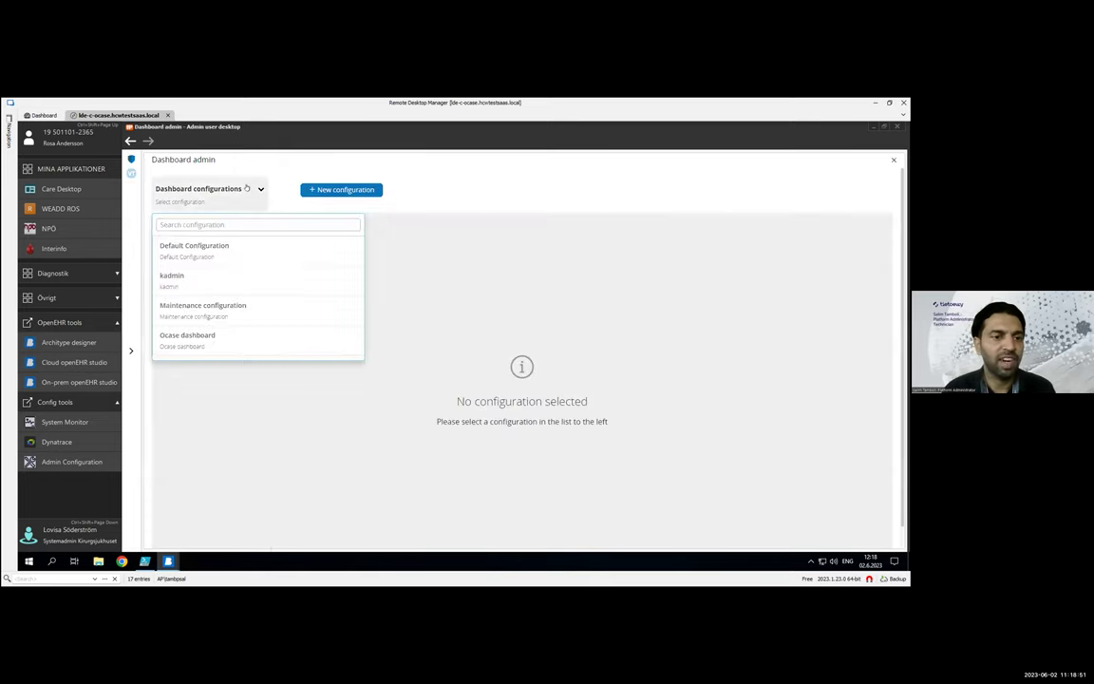
left_click(228, 338)
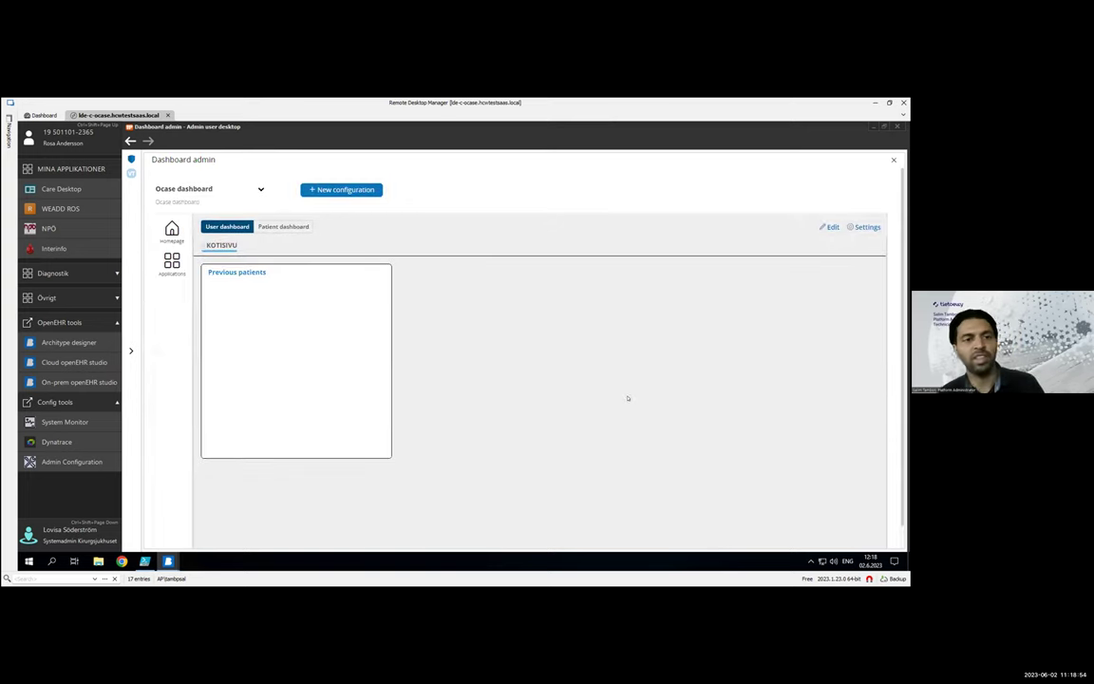
left_click(829, 226)
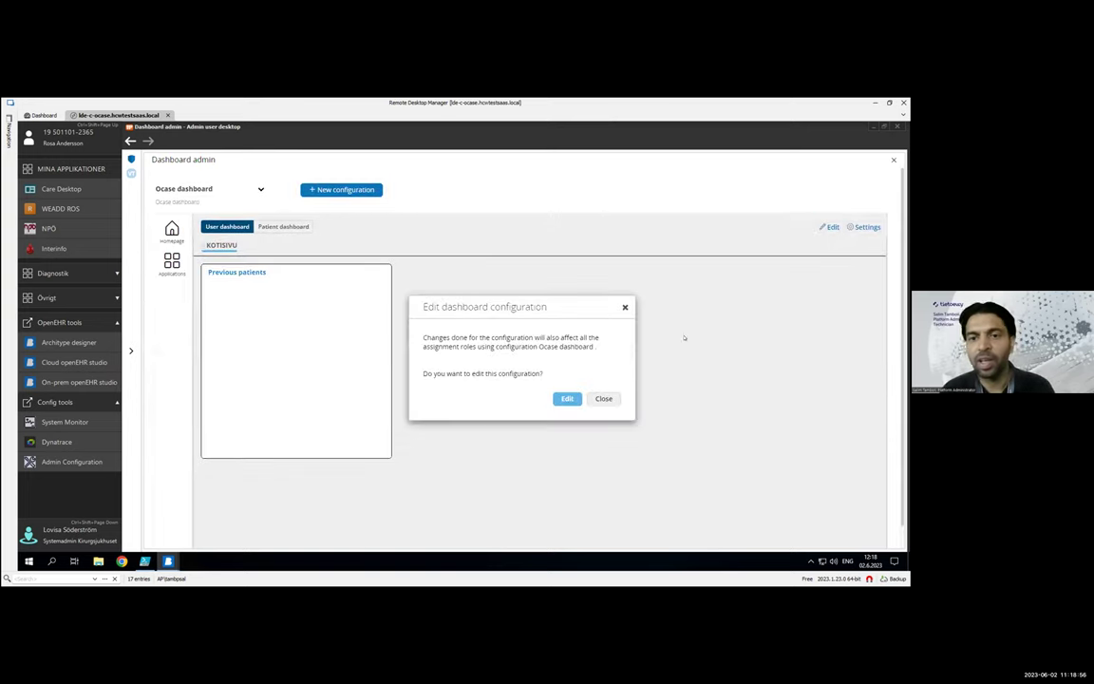
left_click(567, 399)
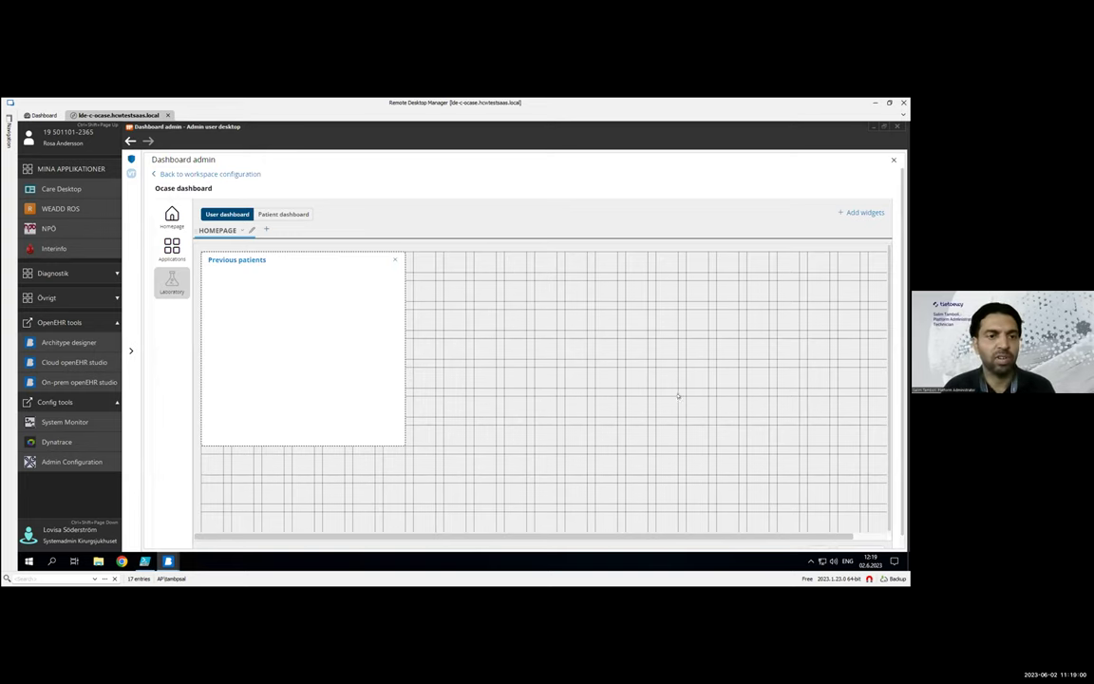
left_click(285, 213)
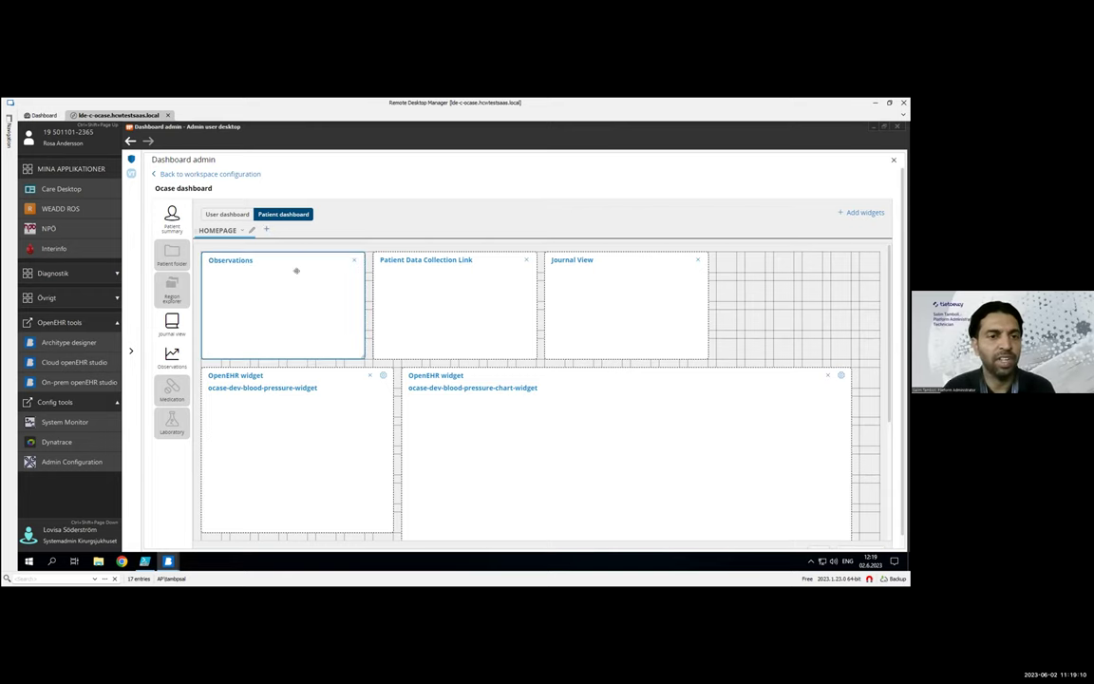
- Add a new page named 'Patient reported data' to the patient dashboard
left_click(266, 229)
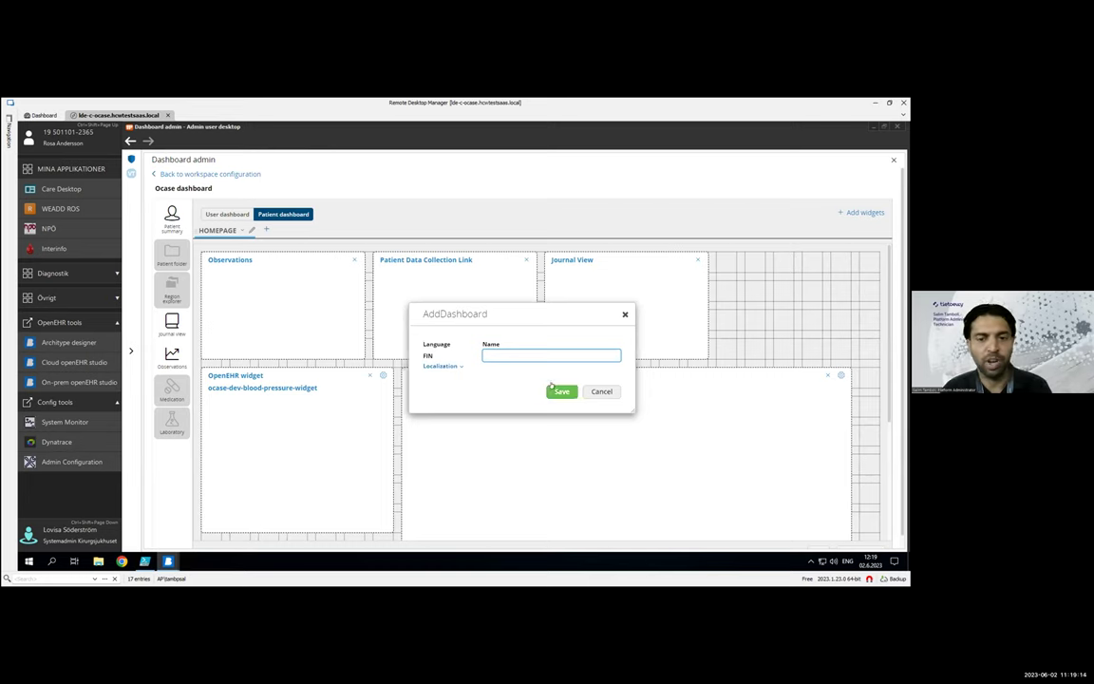
type("Patient reported data")
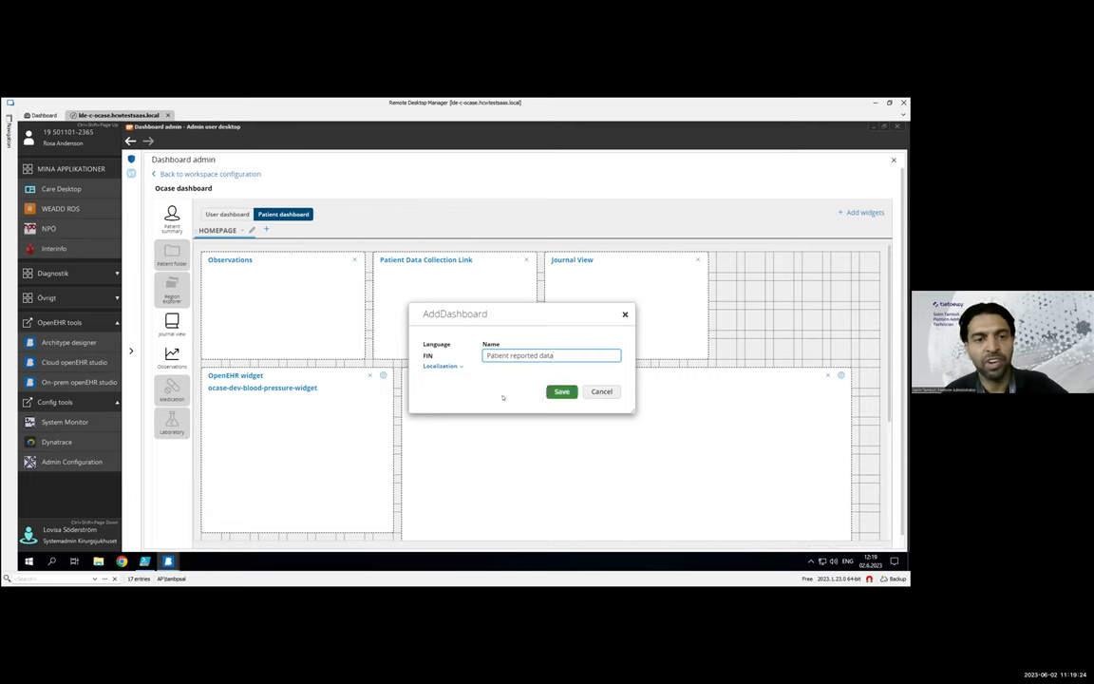
left_click(553, 391)
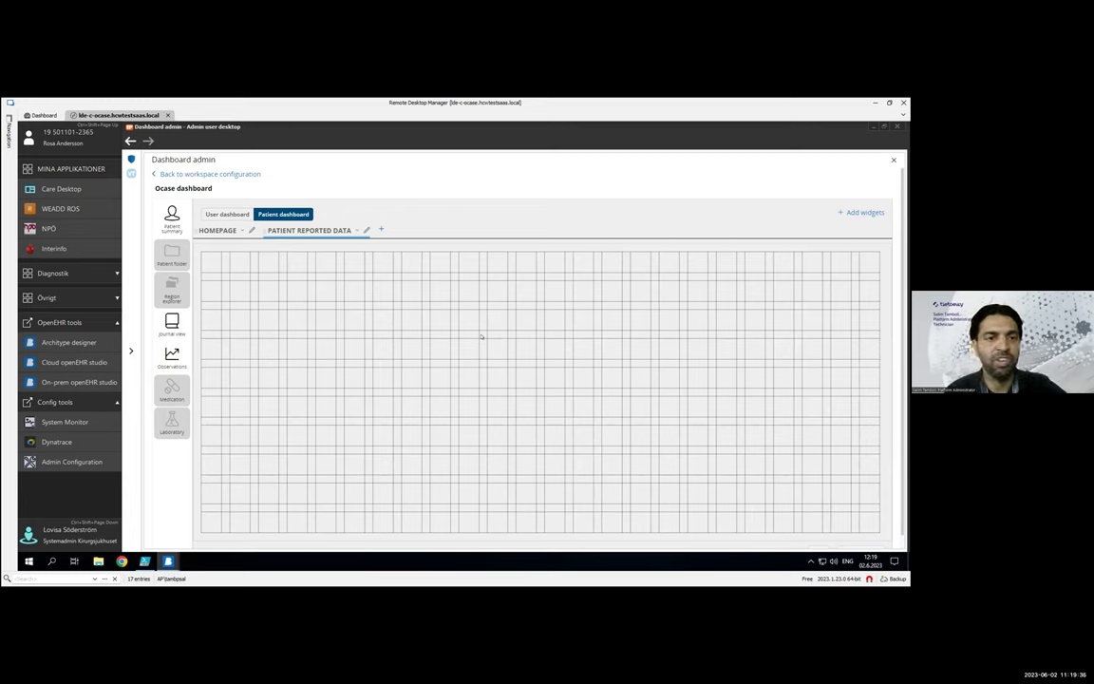
left_click(855, 214)
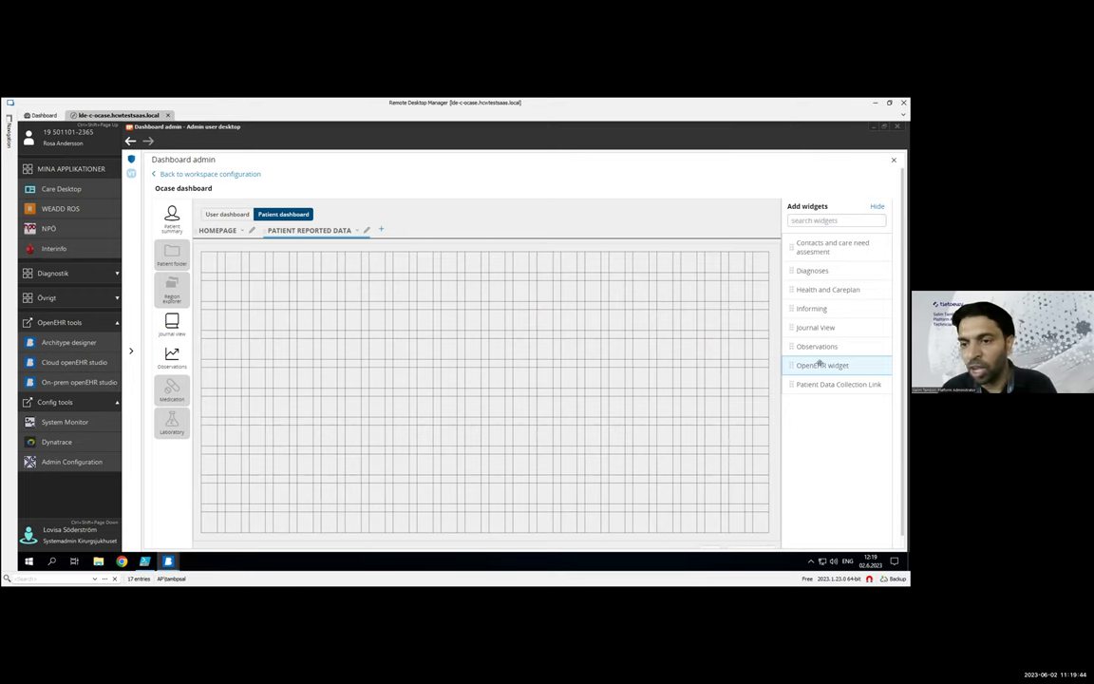
- Place and arrange three OpenEHR widgets on the Patient reported data page
left_click_drag(832, 358, 242, 270)
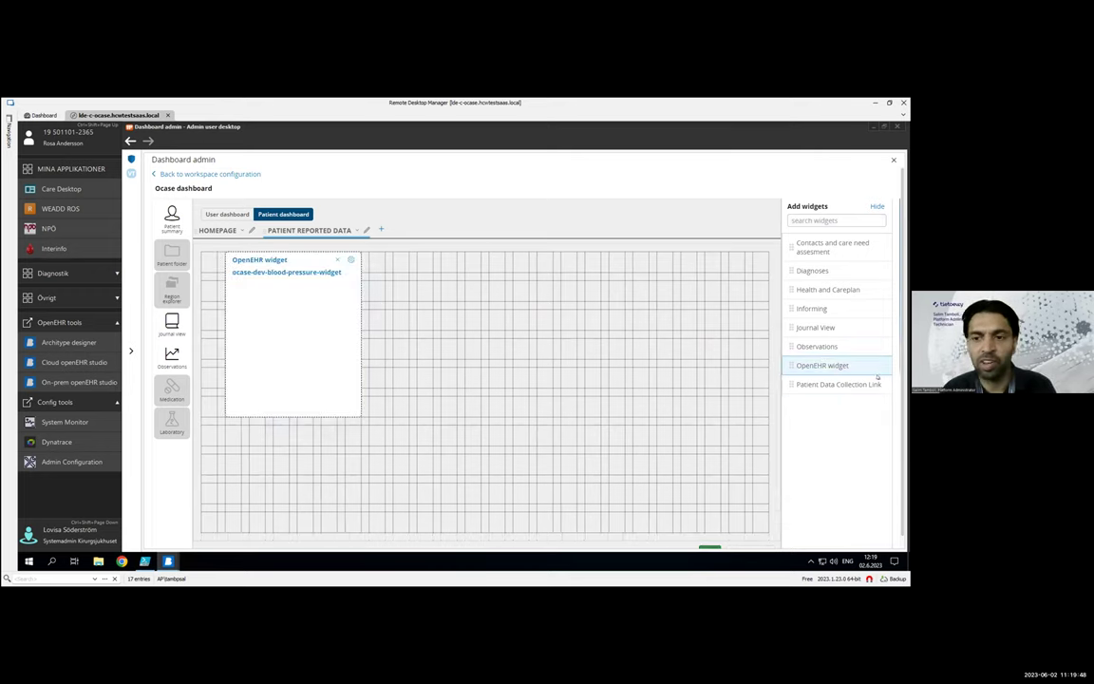
left_click_drag(273, 301, 271, 300)
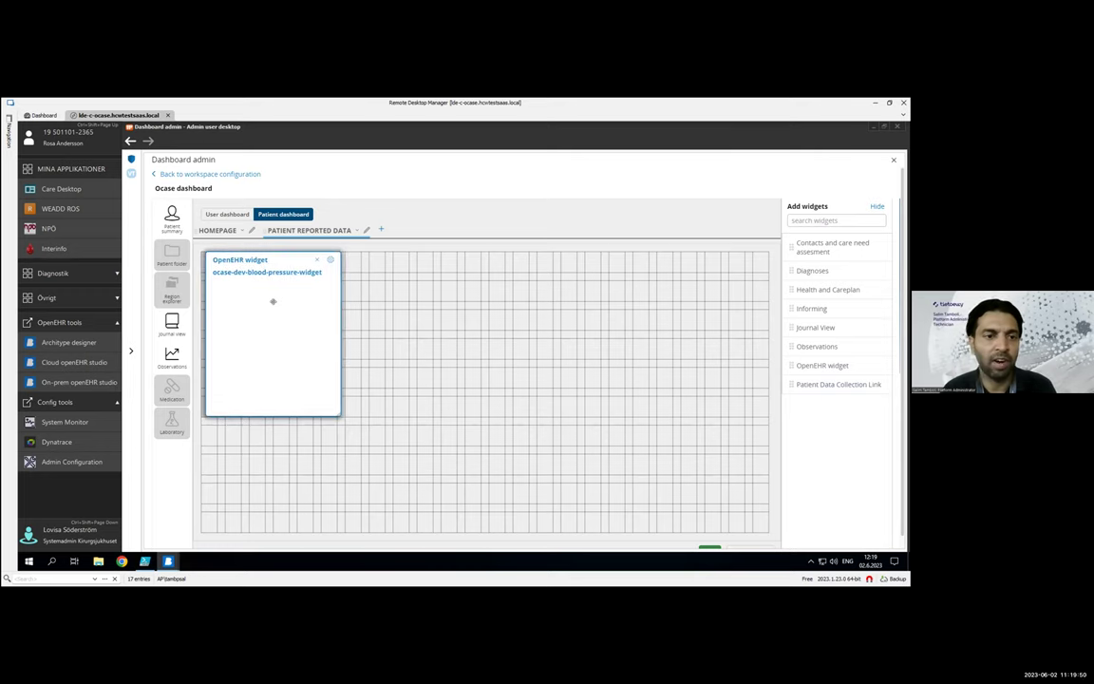
left_click_drag(826, 364, 380, 277)
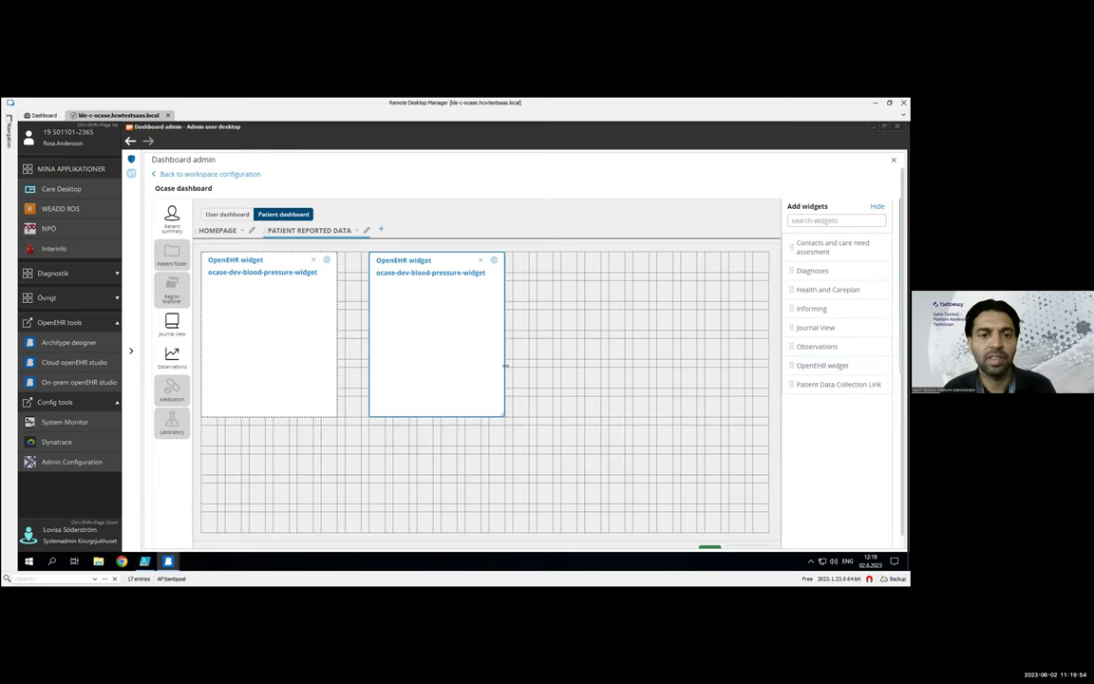
left_click_drag(822, 365, 618, 292)
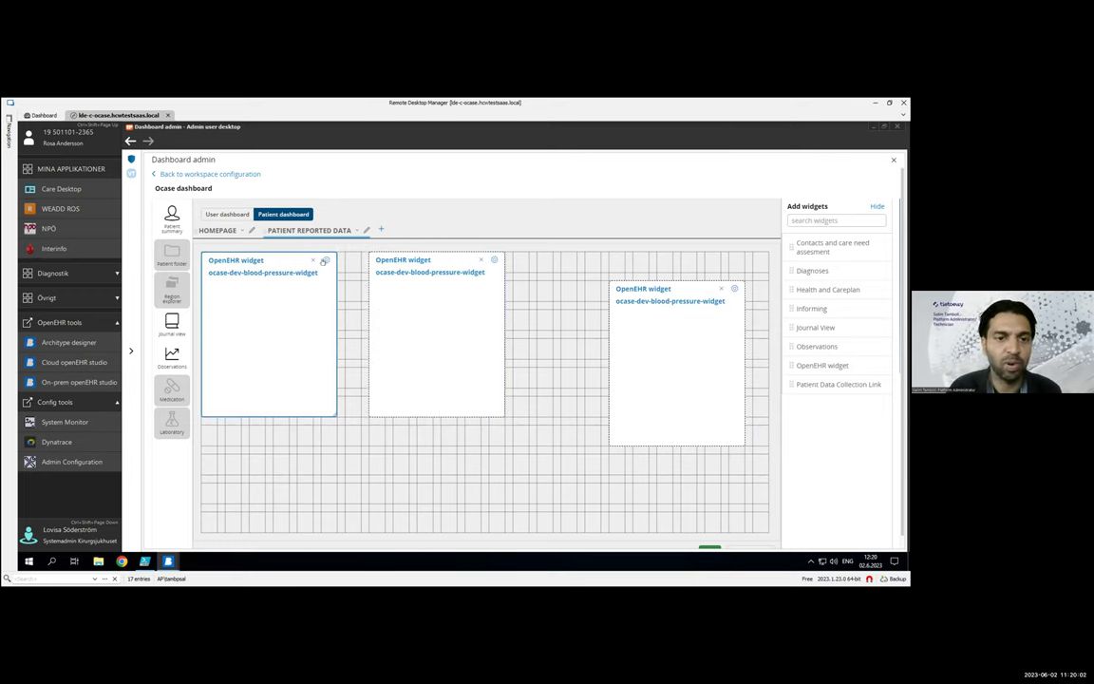
left_click(325, 260)
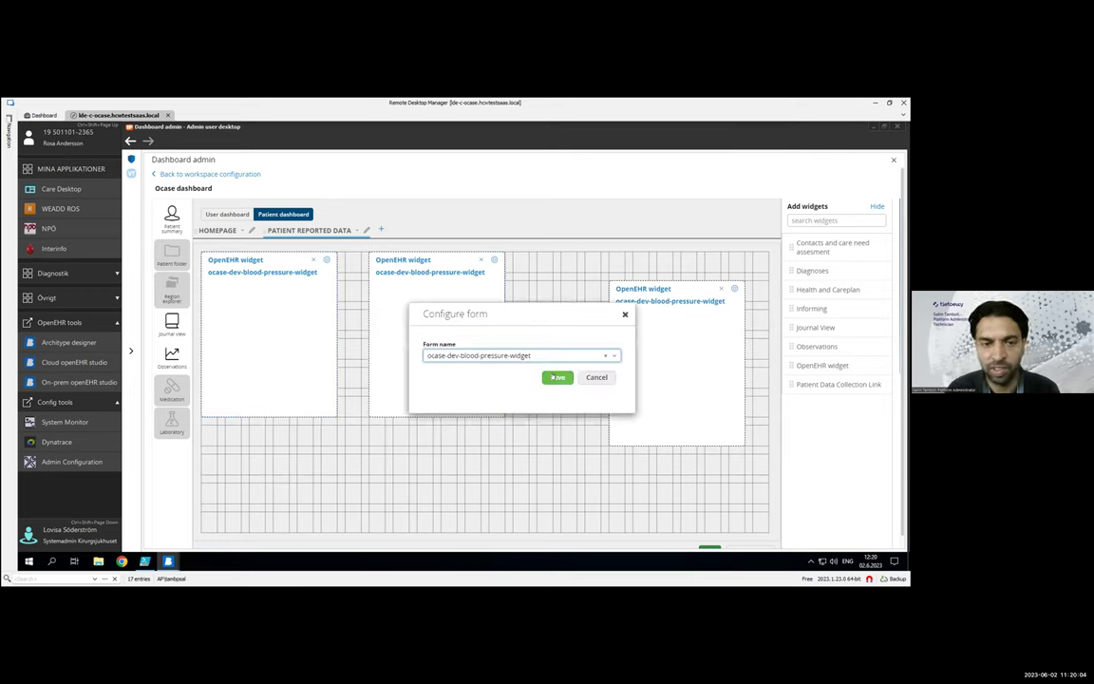
key("Return")
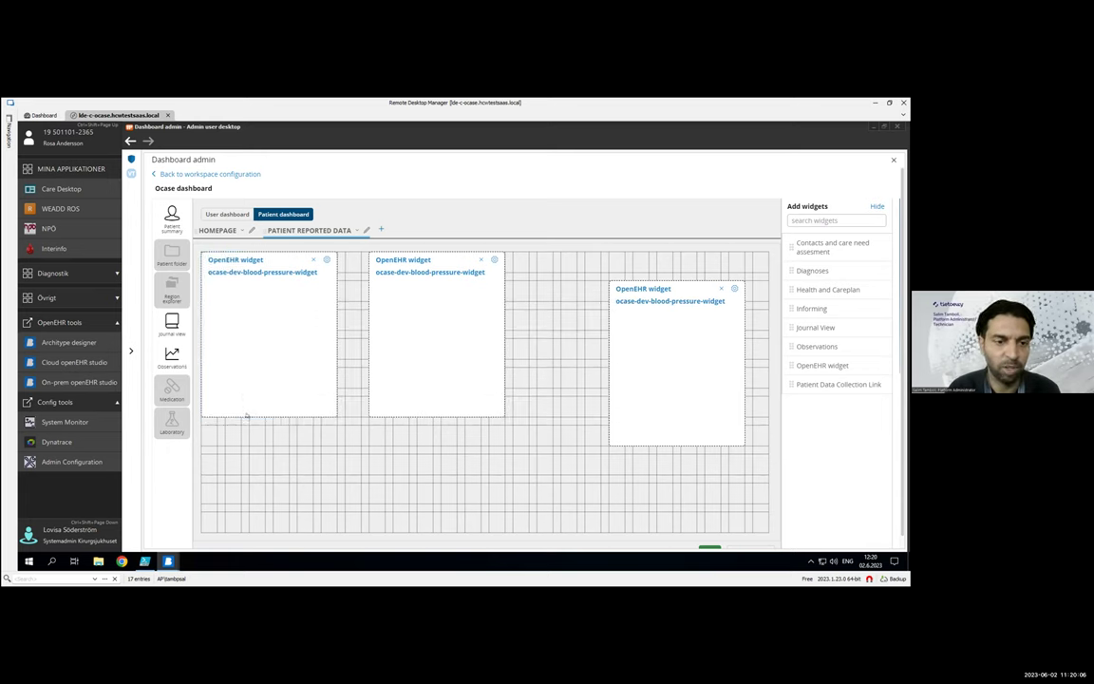
left_click_drag(244, 408, 222, 338)
left_click_drag(424, 302, 256, 437)
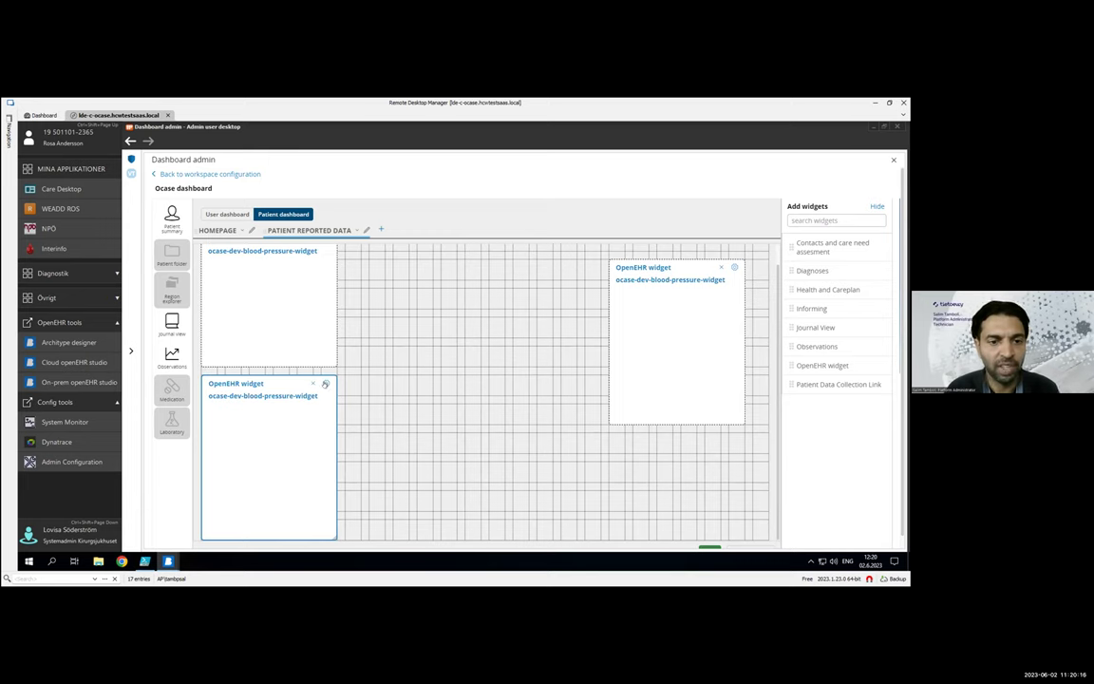
- Set the lower-left OpenEHR widget's form to ocase-dev-patient-data-widget
left_click(324, 383)
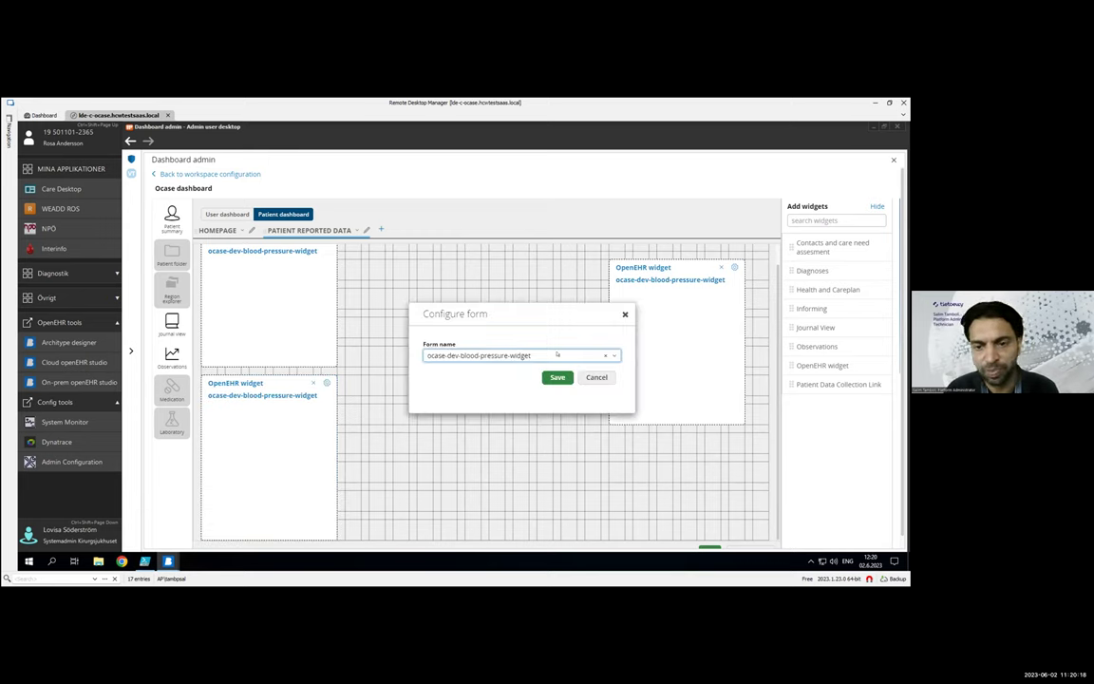
left_click(499, 355)
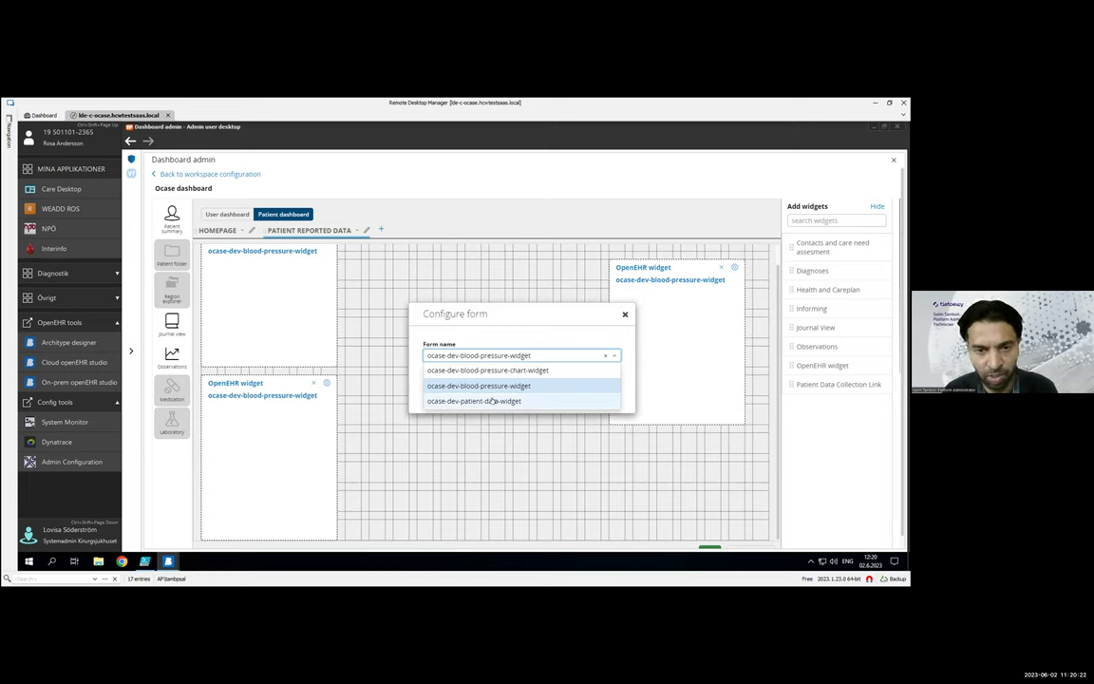
left_click(492, 400)
left_click(555, 377)
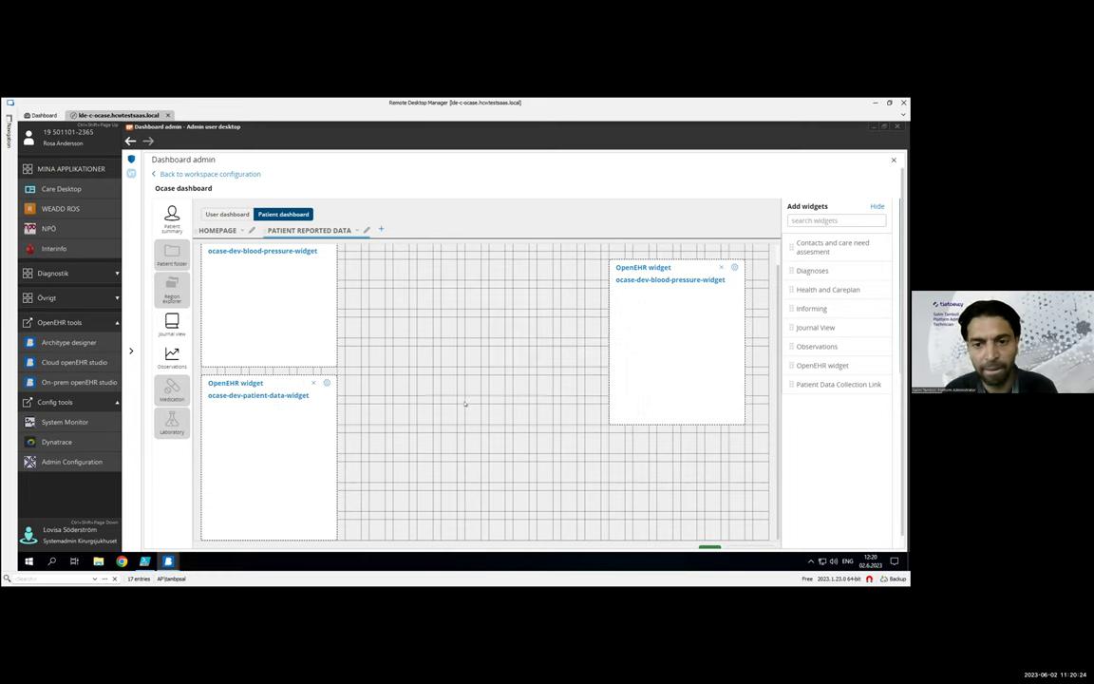
- Centre and enlarge the blood-pressure widget, add a Patient Data Collection Link widget at top, and save
left_click_drag(672, 356, 402, 325)
left_click_drag(482, 416, 638, 518)
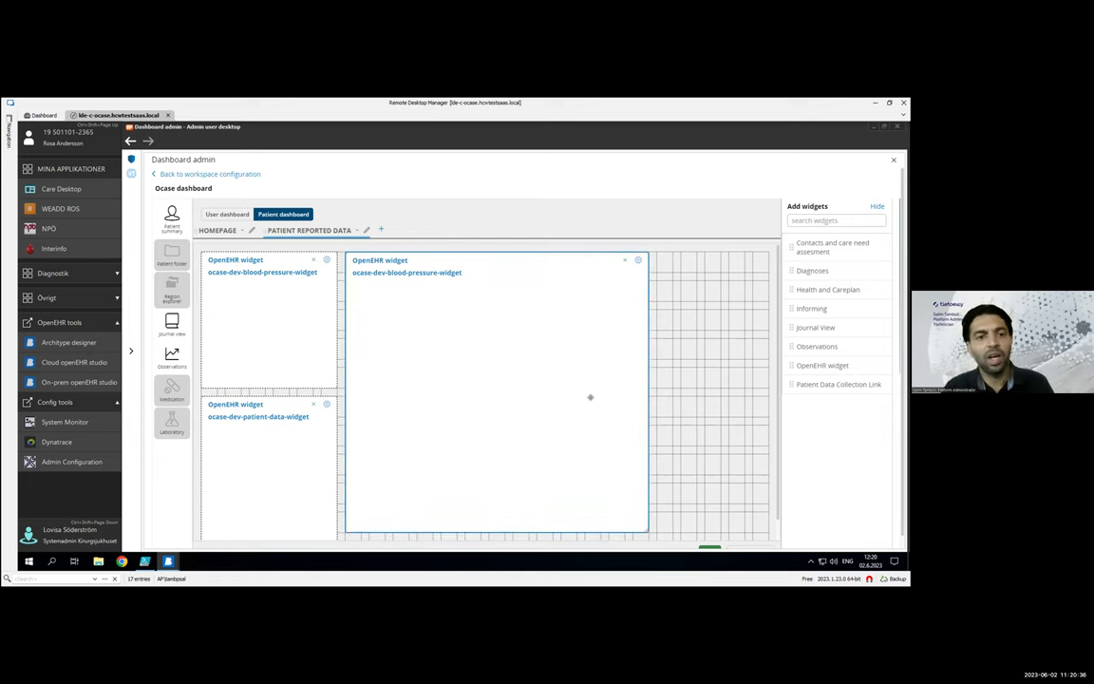
scroll(722, 406, "down", 1)
left_click_drag(850, 383, 653, 351)
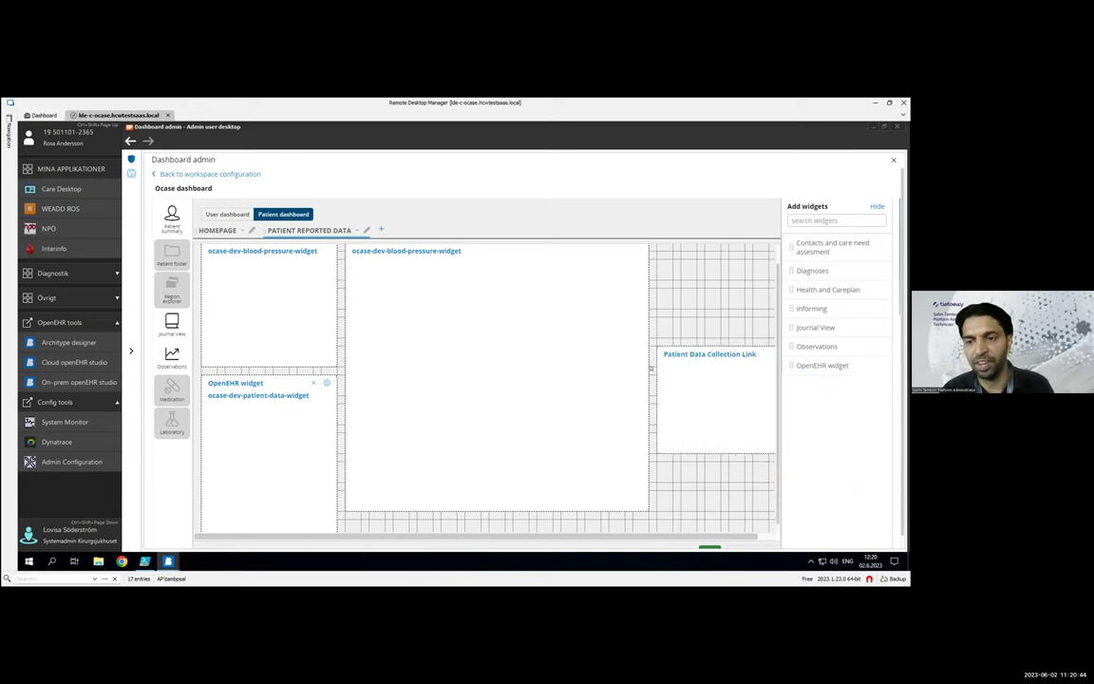
scroll(708, 528, "right", 1)
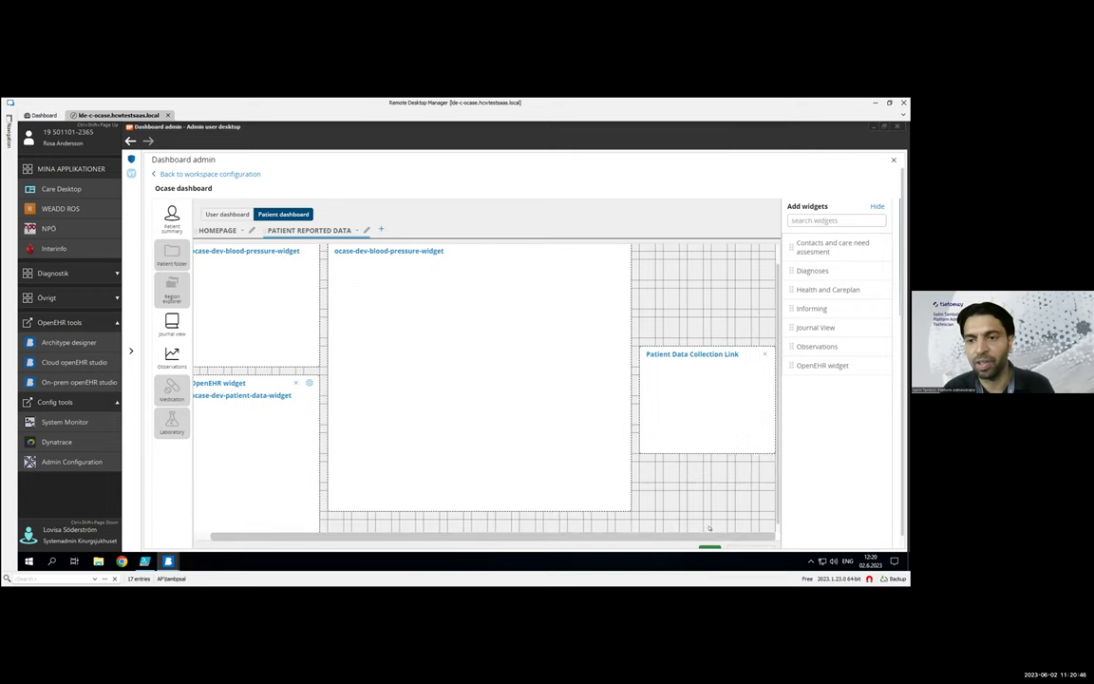
left_click_drag(679, 370, 669, 320)
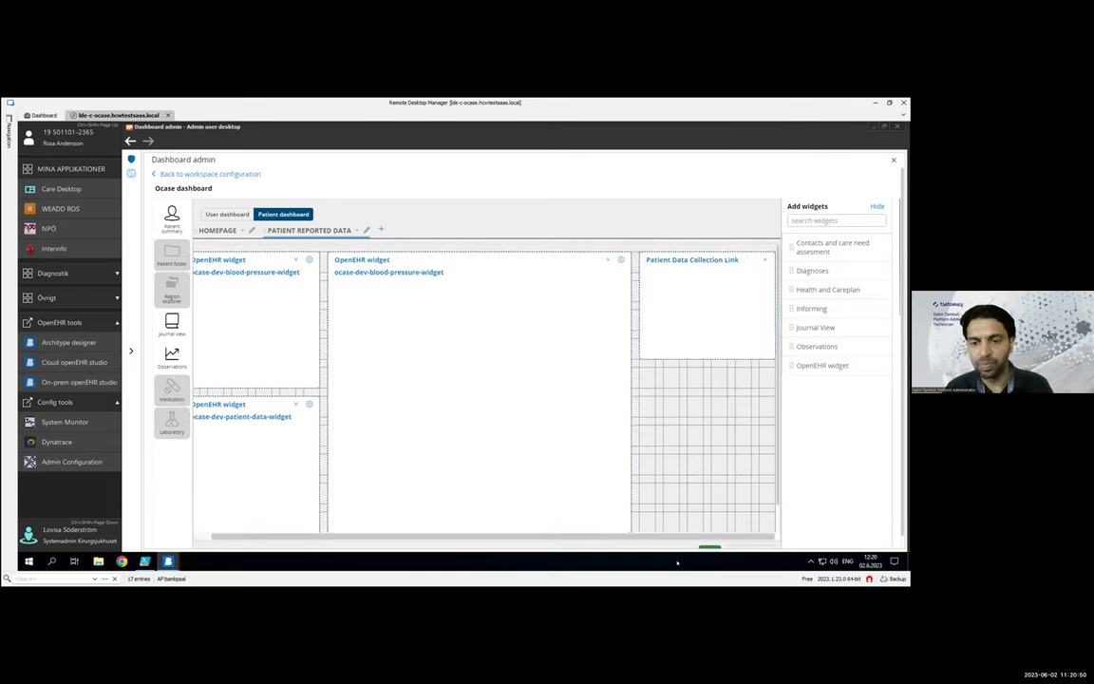
scroll(755, 473, "down", 1)
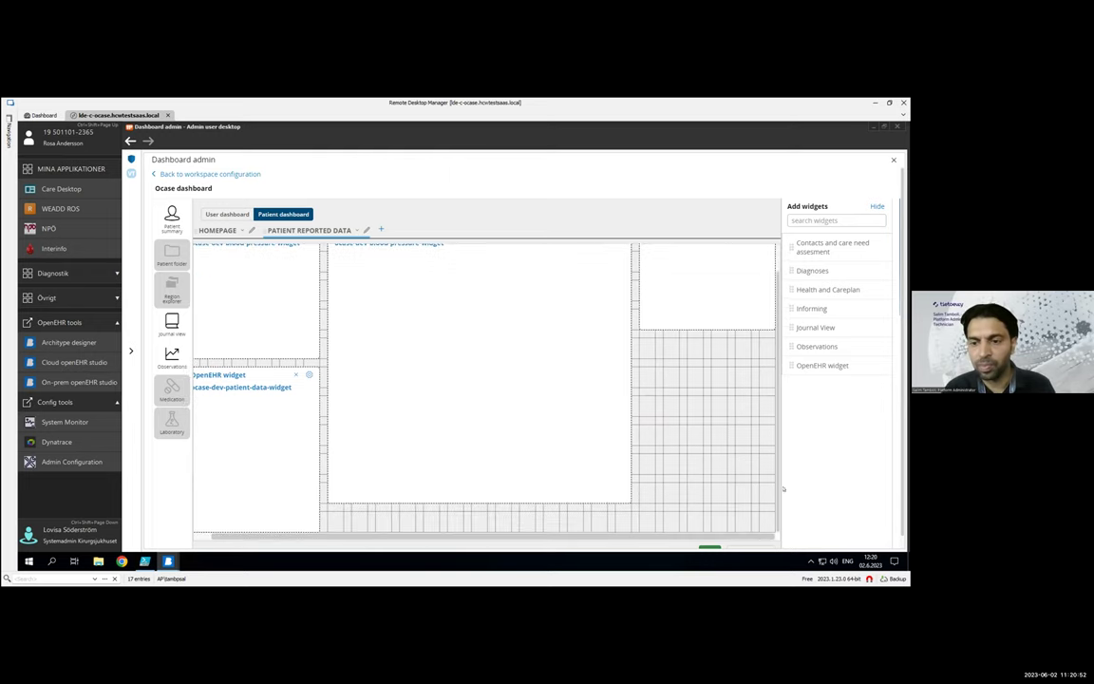
scroll(693, 451, "down", 1)
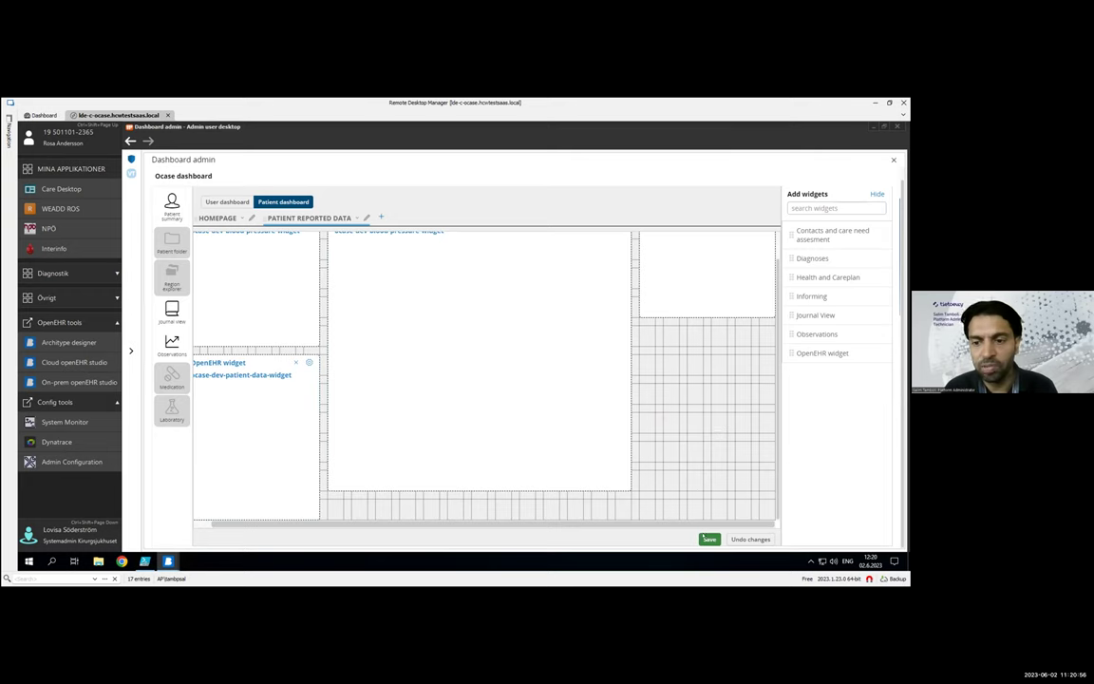
left_click(706, 538)
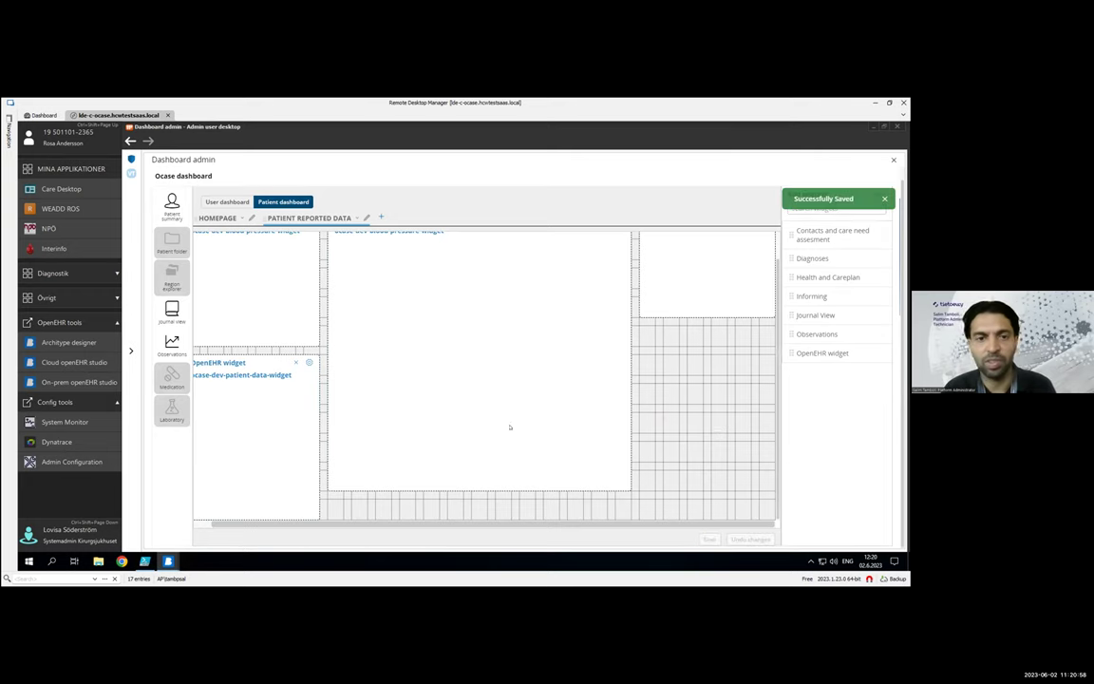
scroll(509, 418, "up", 1)
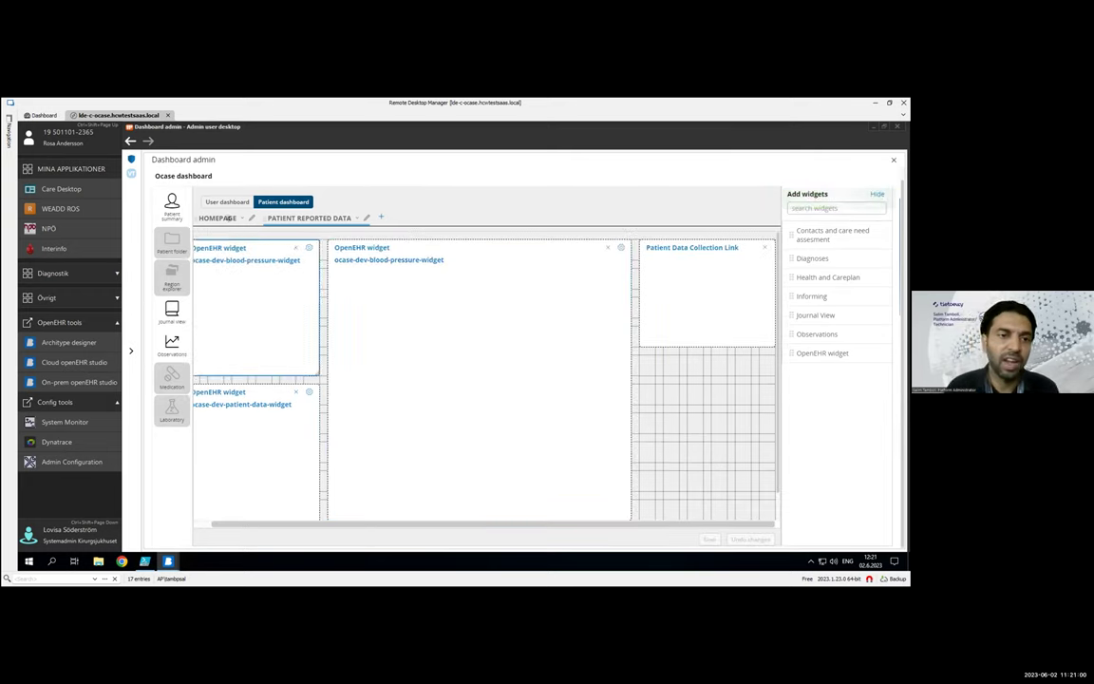
- Strip the HOMEPAGE down to Observations and Journal View and save the layout
left_click(224, 217)
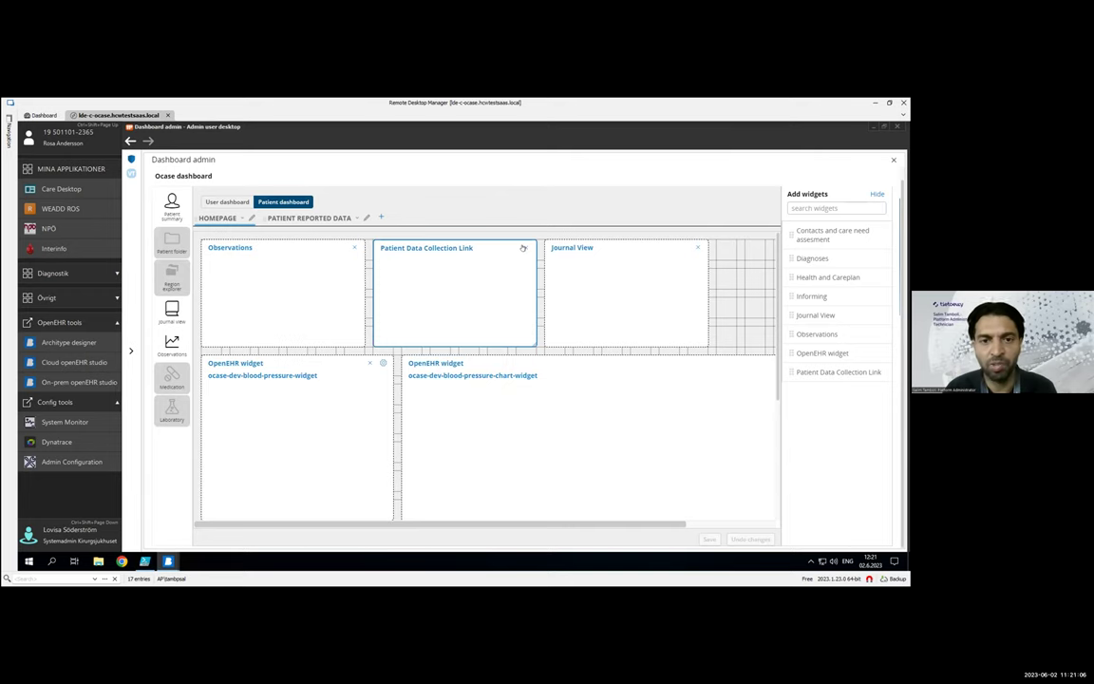
left_click(522, 247)
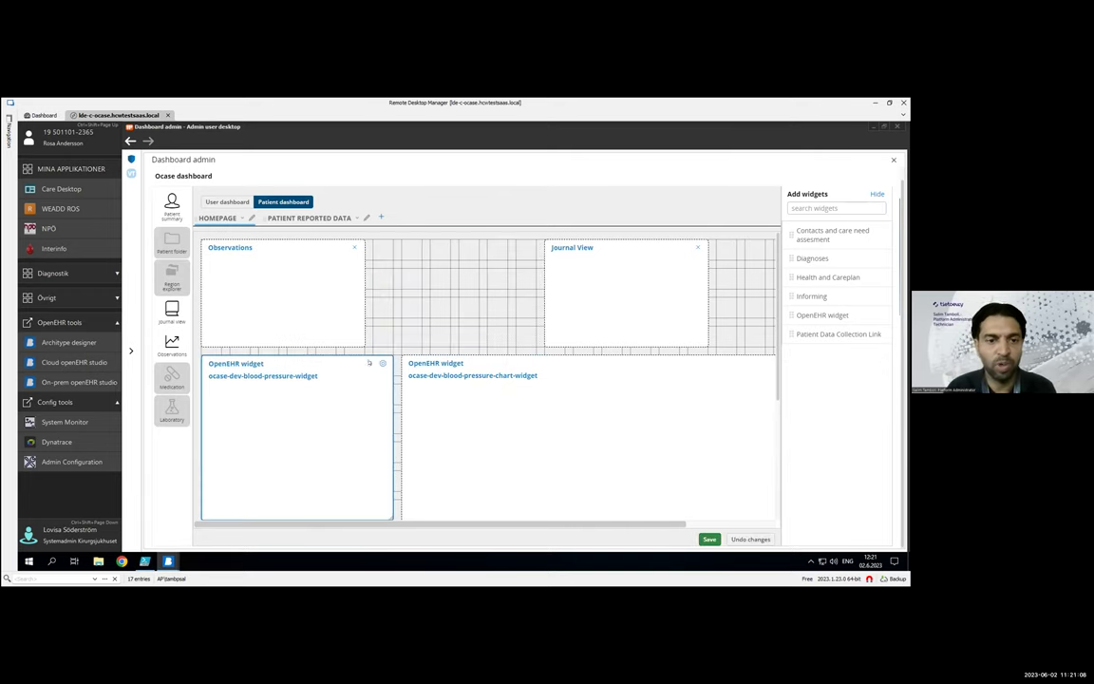
left_click(369, 363)
left_click_drag(610, 283, 445, 285)
scroll(655, 404, "down", 4)
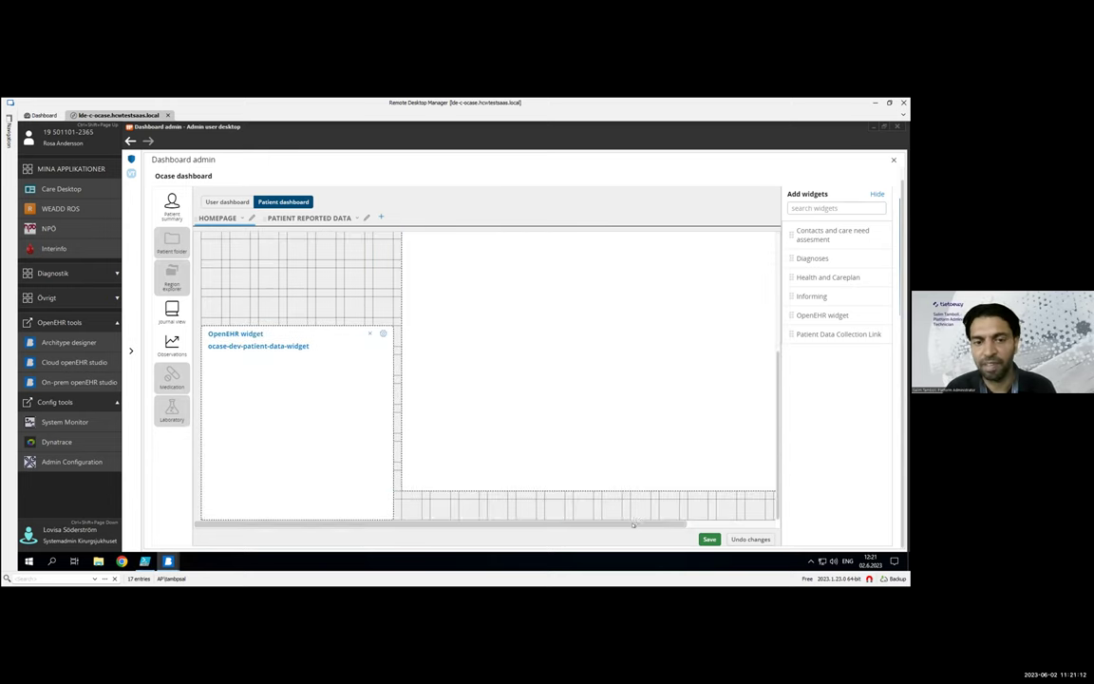
left_click(368, 333)
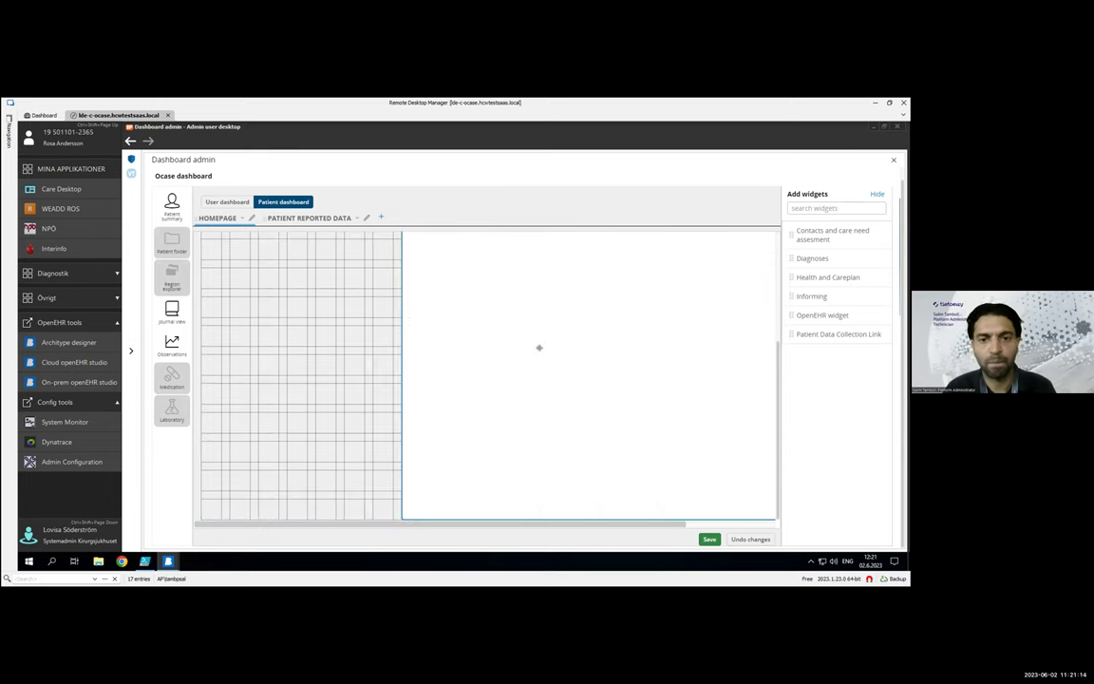
scroll(507, 490, "up", 3)
left_click_drag(497, 523, 586, 523)
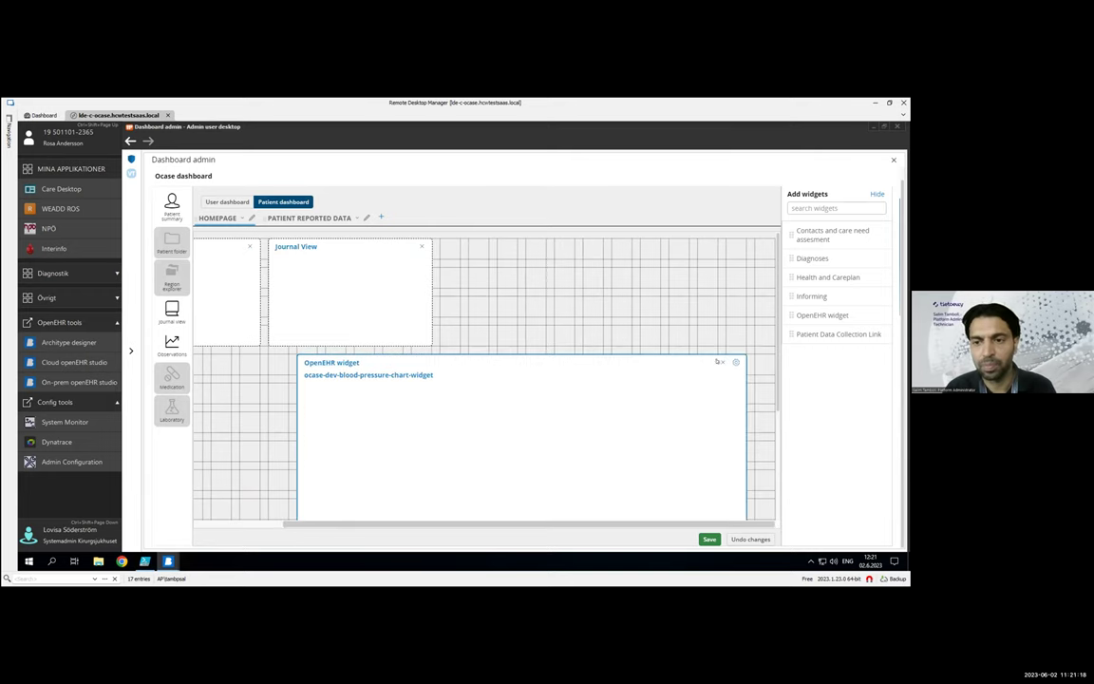
left_click(723, 362)
left_click(707, 538)
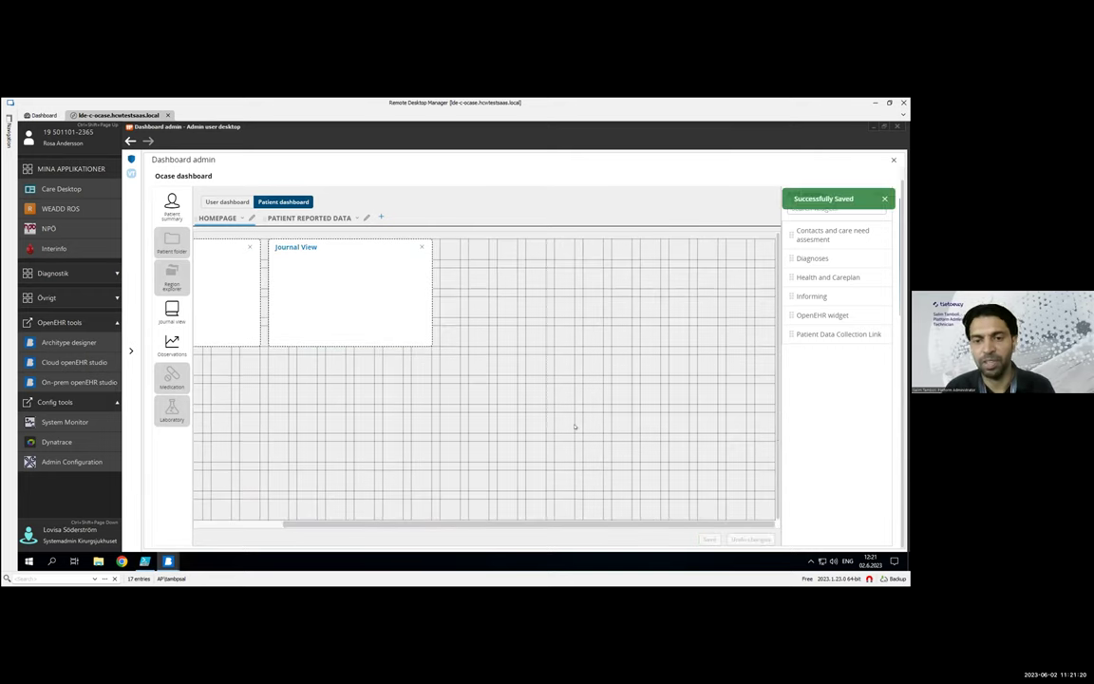
- Close the Ocase dashboard editor and reopen Dashboard admin
left_click_drag(424, 523, 271, 497)
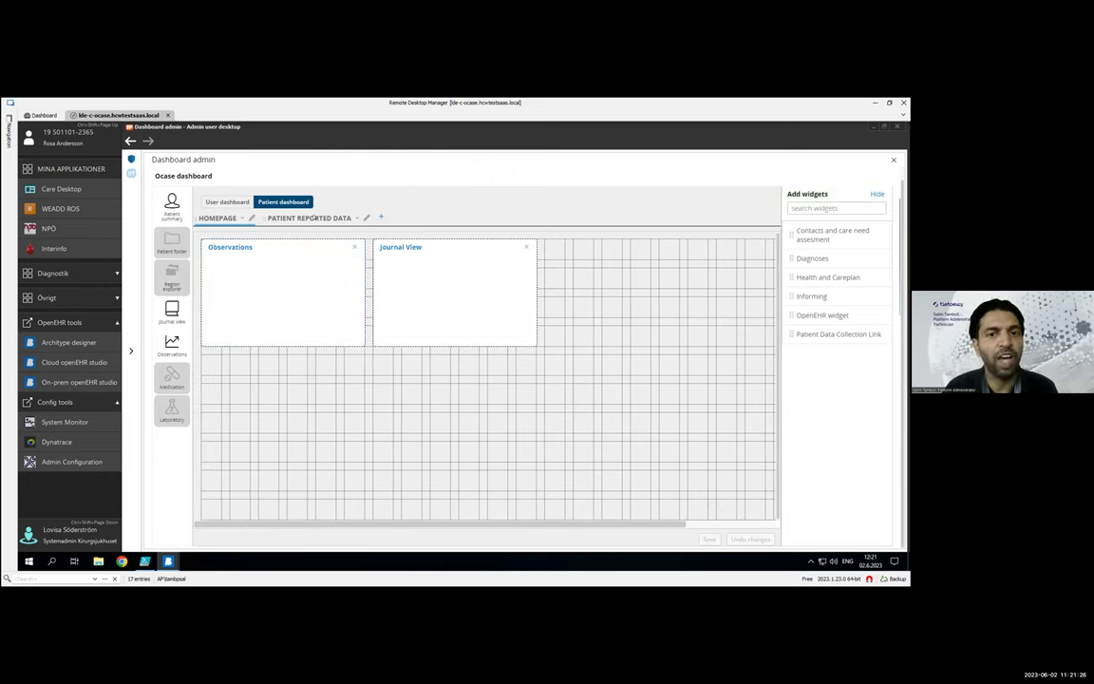
left_click(892, 159)
left_click(171, 300)
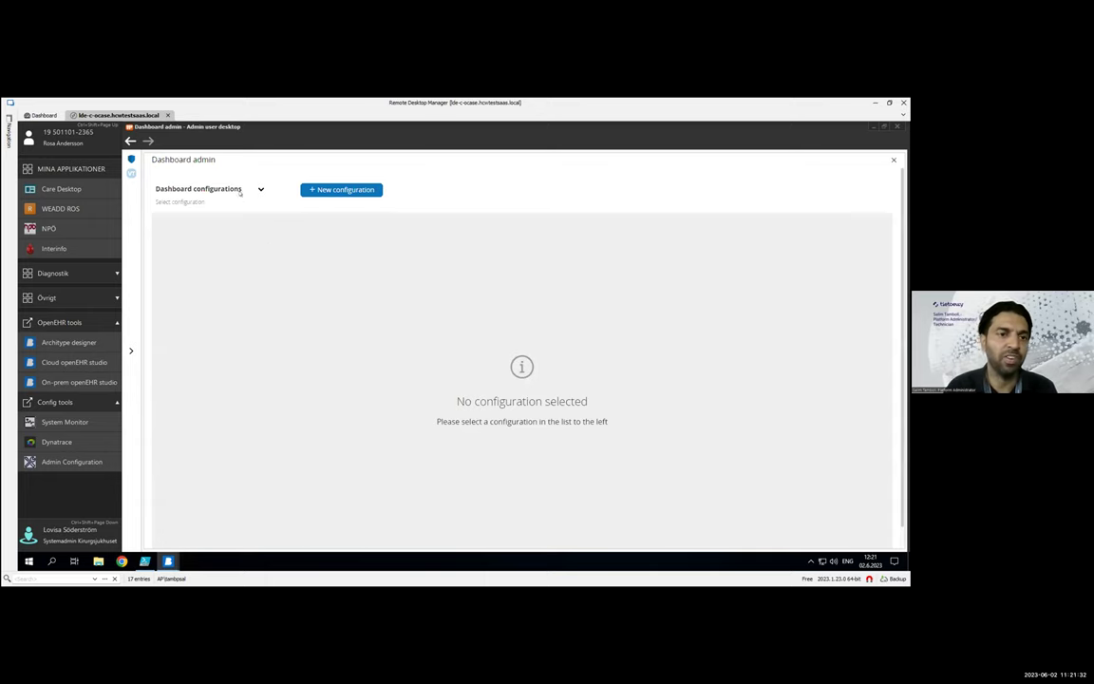
- Load the Ocase dashboard configuration and preview its patient dashboard's PATIENT REPORTED DATA tab
left_click(216, 177)
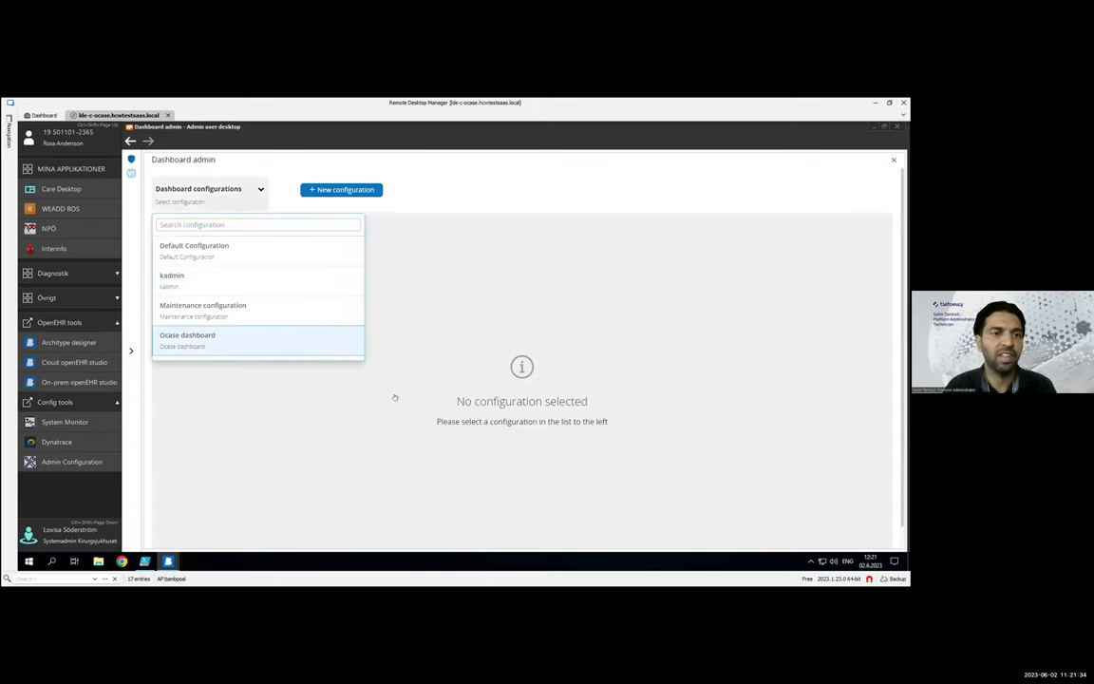
left_click(213, 335)
left_click(283, 226)
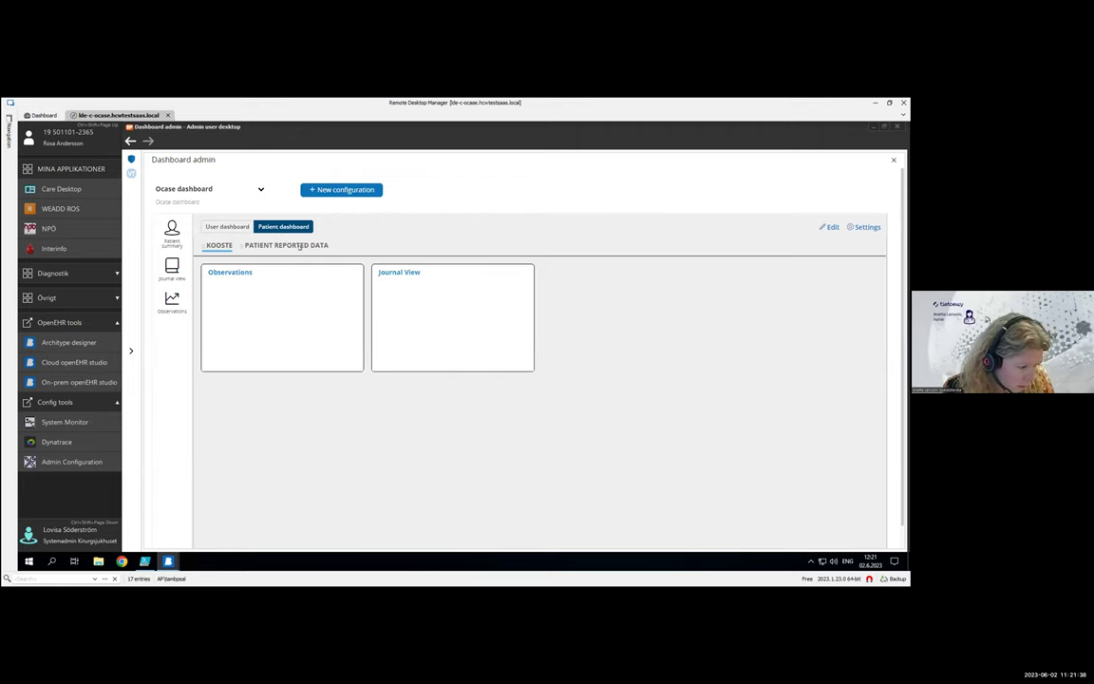
left_click(300, 245)
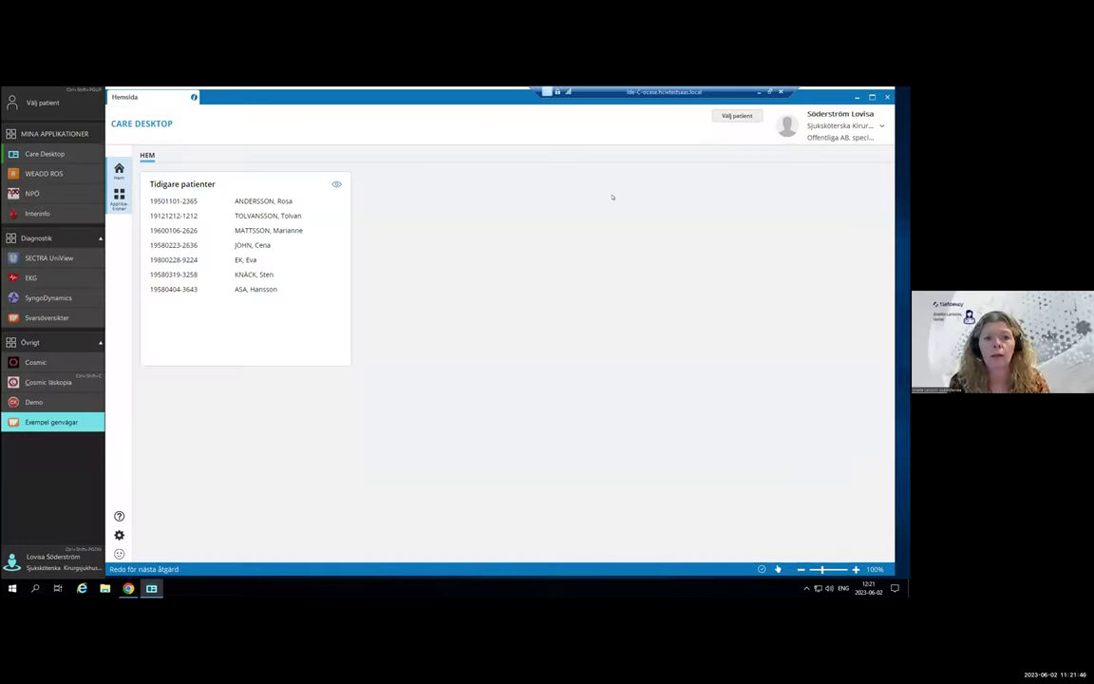
- Open the first previous patient's PATIENT REPORTED DATA showing blood pressure 169/85, weight 79.5, pulse 69
left_click(256, 201)
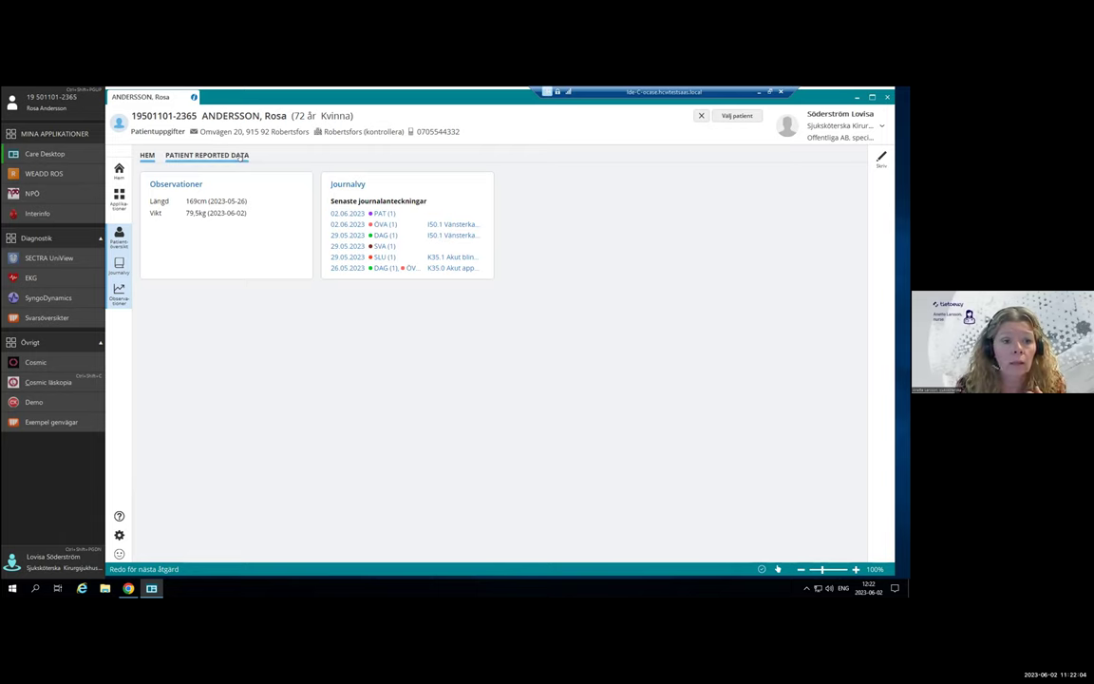
left_click(241, 158)
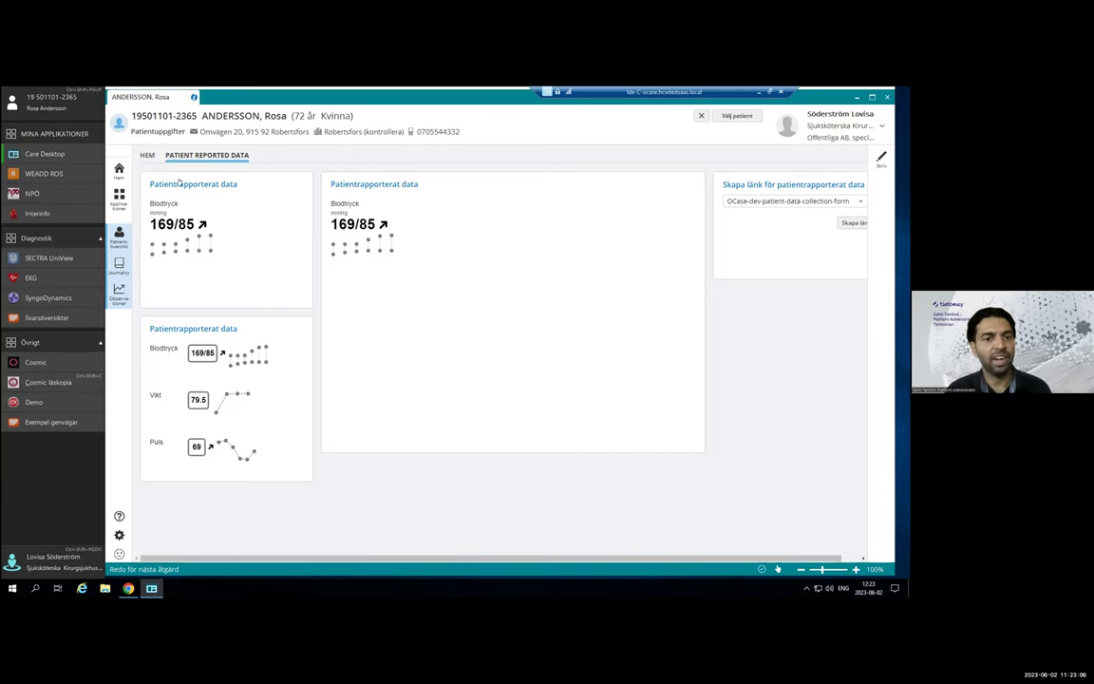
- Switch the patient record back to the HEM tab showing only Observationer and Journalvy
left_click(146, 156)
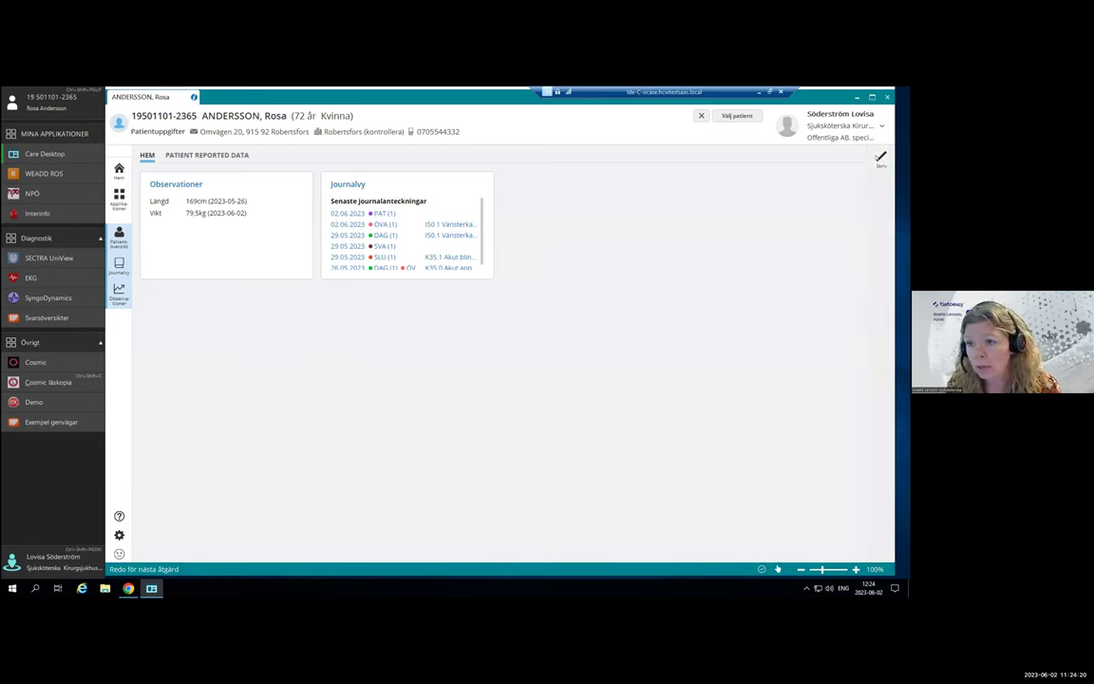
- Choose Kardiologi as the note type, then close the patient and open Välj patient search
left_click(879, 159)
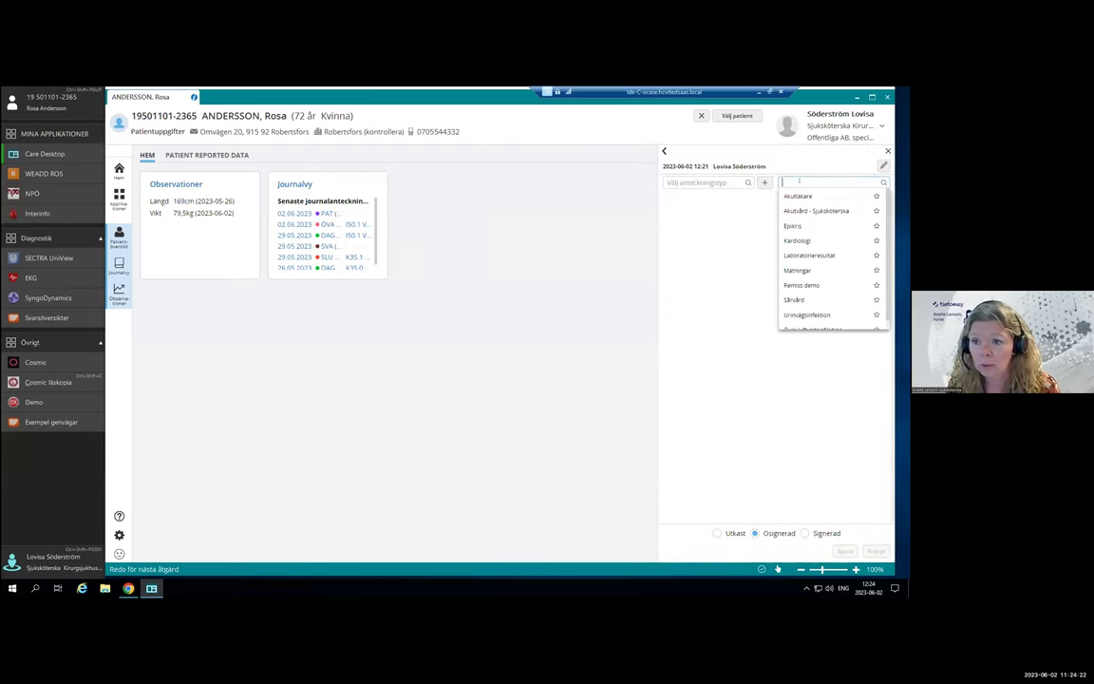
left_click(799, 241)
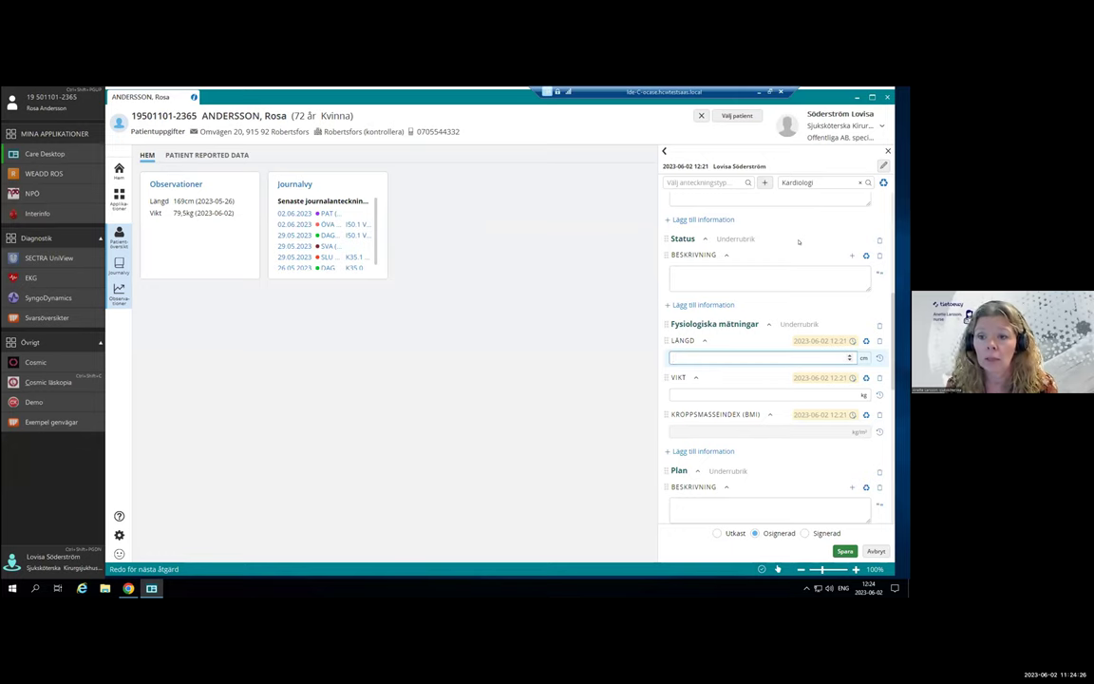
left_click(701, 115)
left_click(731, 115)
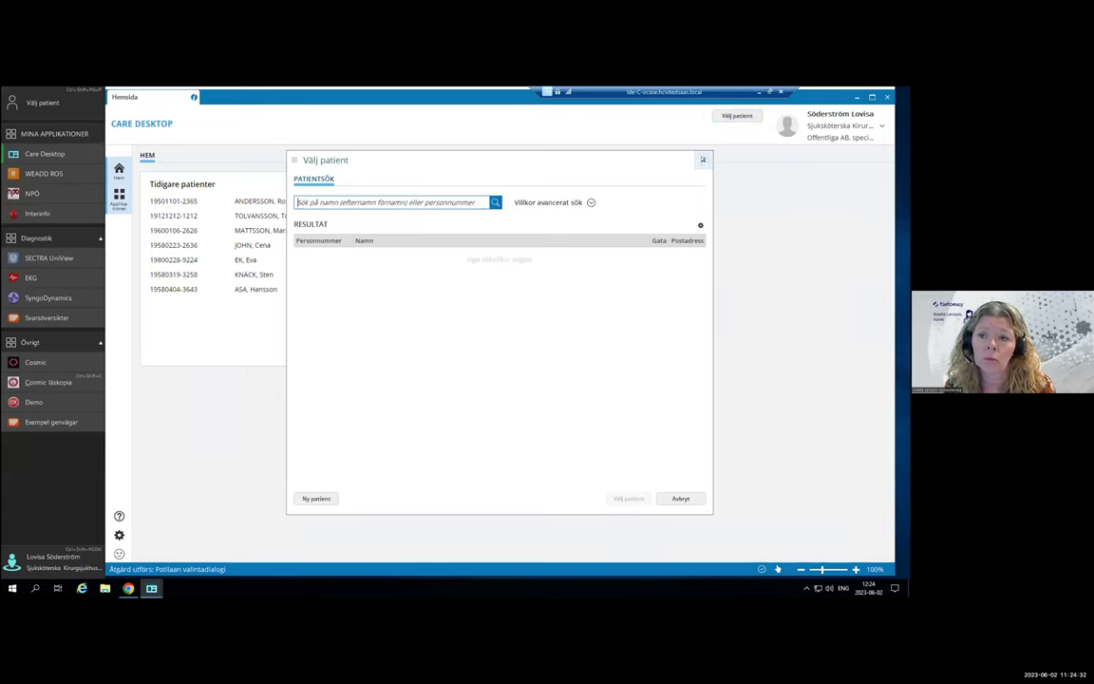
- Cancel the patient search, reopen the first recent patient and start a new note with Skriv
left_click(634, 145)
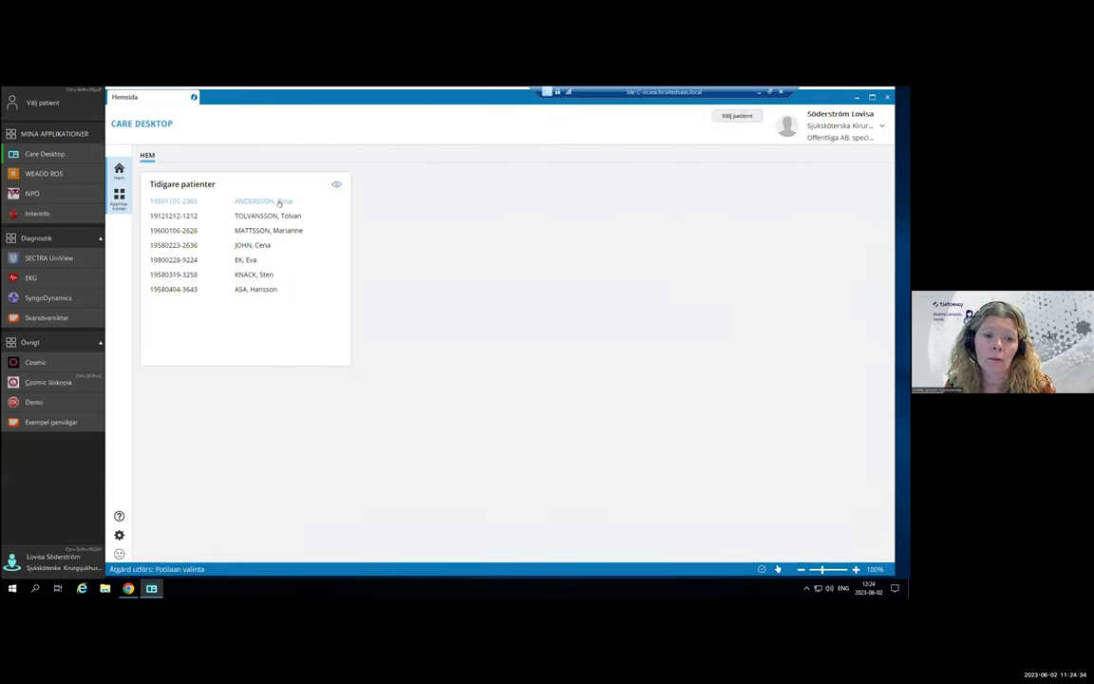
left_click(279, 202)
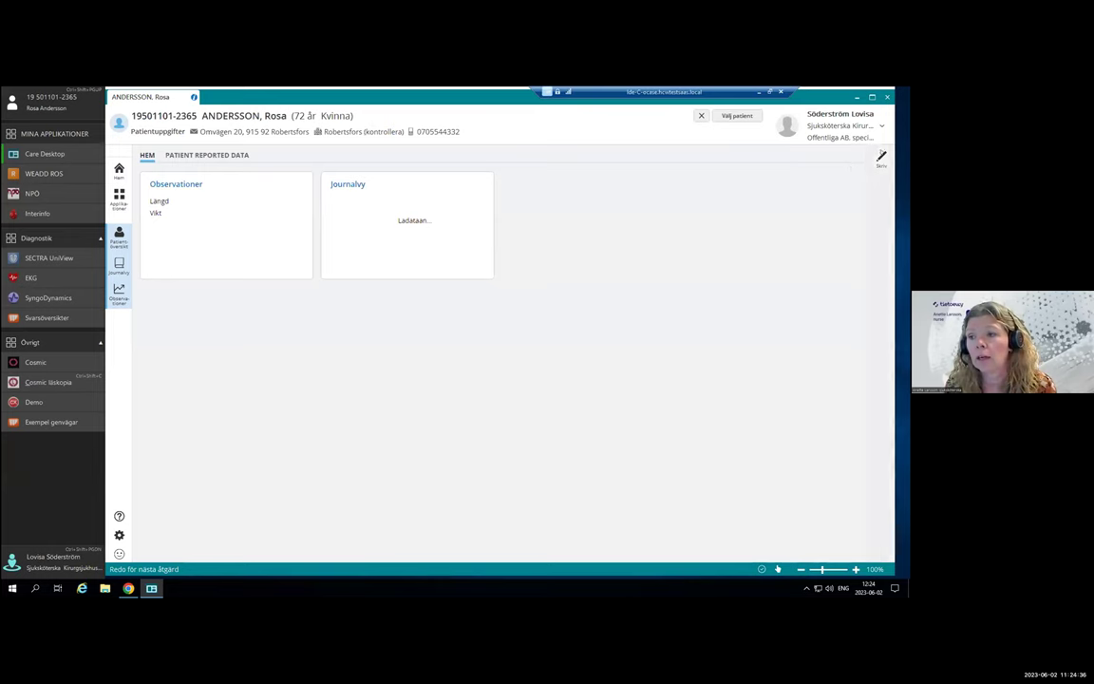
left_click(881, 157)
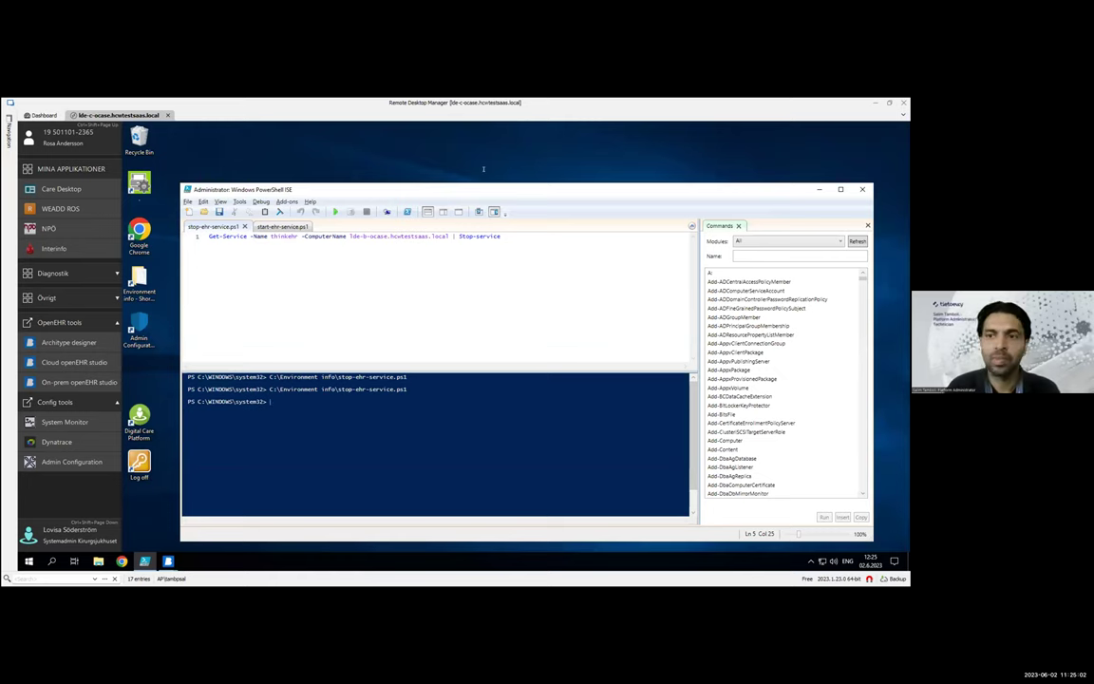
- Minimize the PowerShell ISE editor to reveal the System Monitor sign-in window
left_click(817, 191)
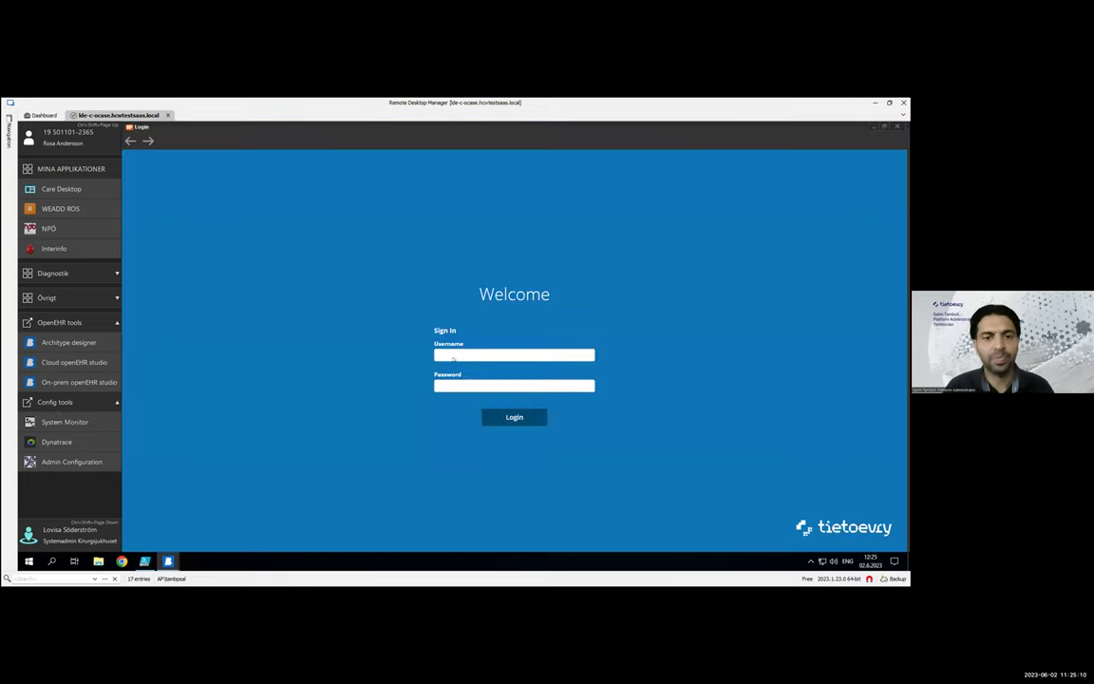
- Sign in to System Monitor with the administrator's username and password
type("tieto")
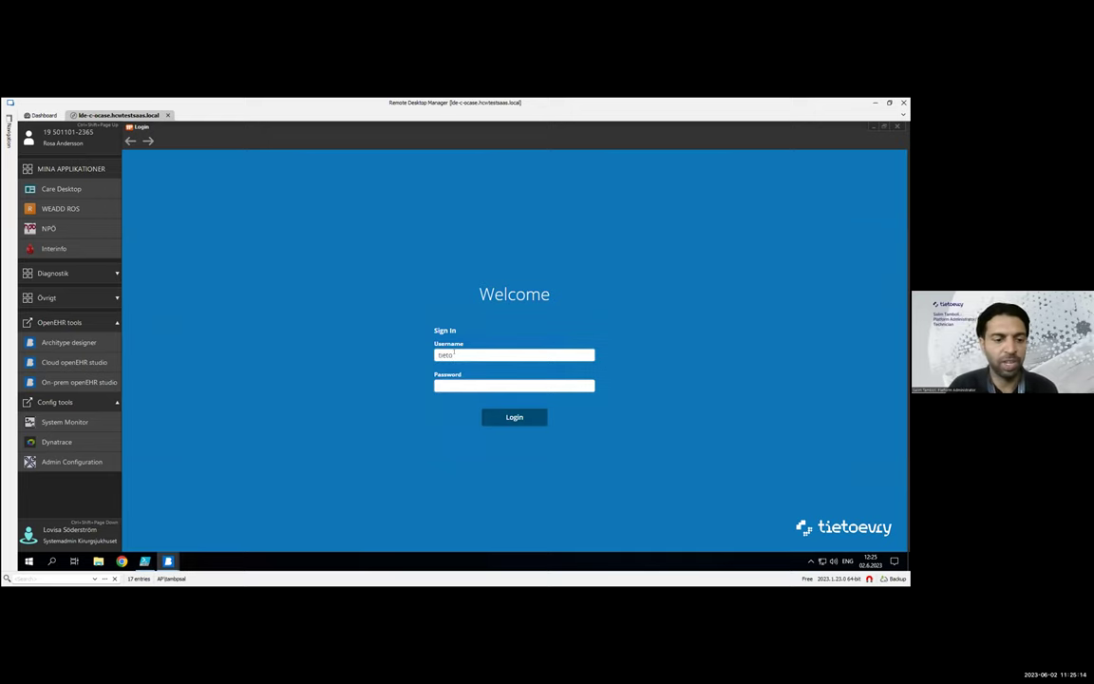
type("••••••")
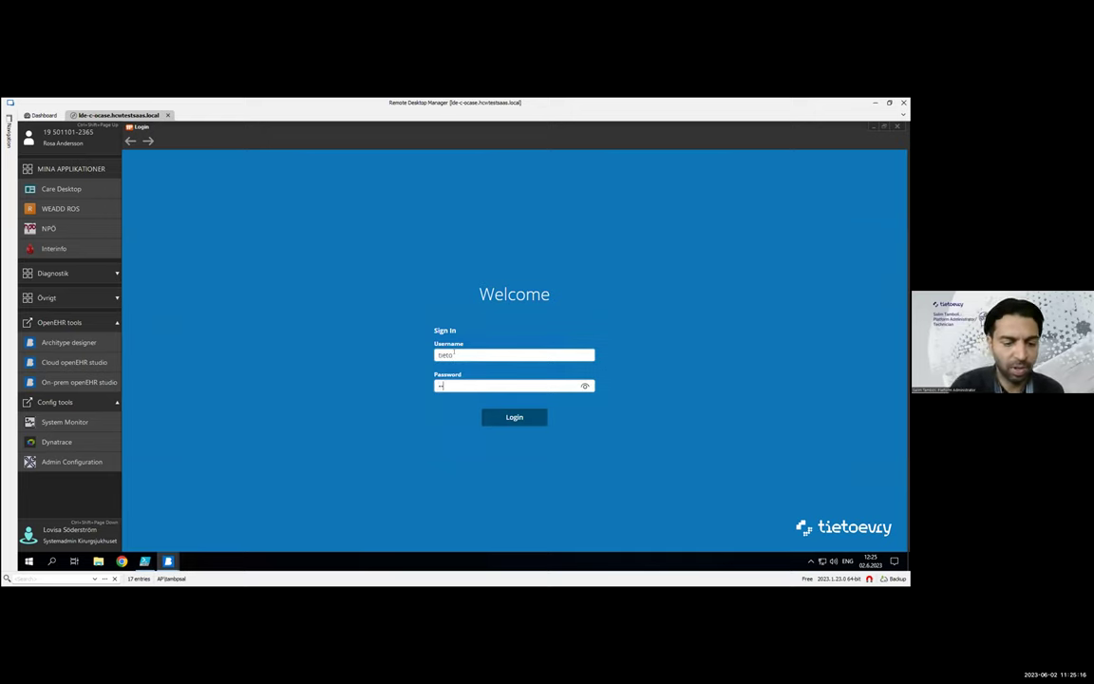
type("•••••")
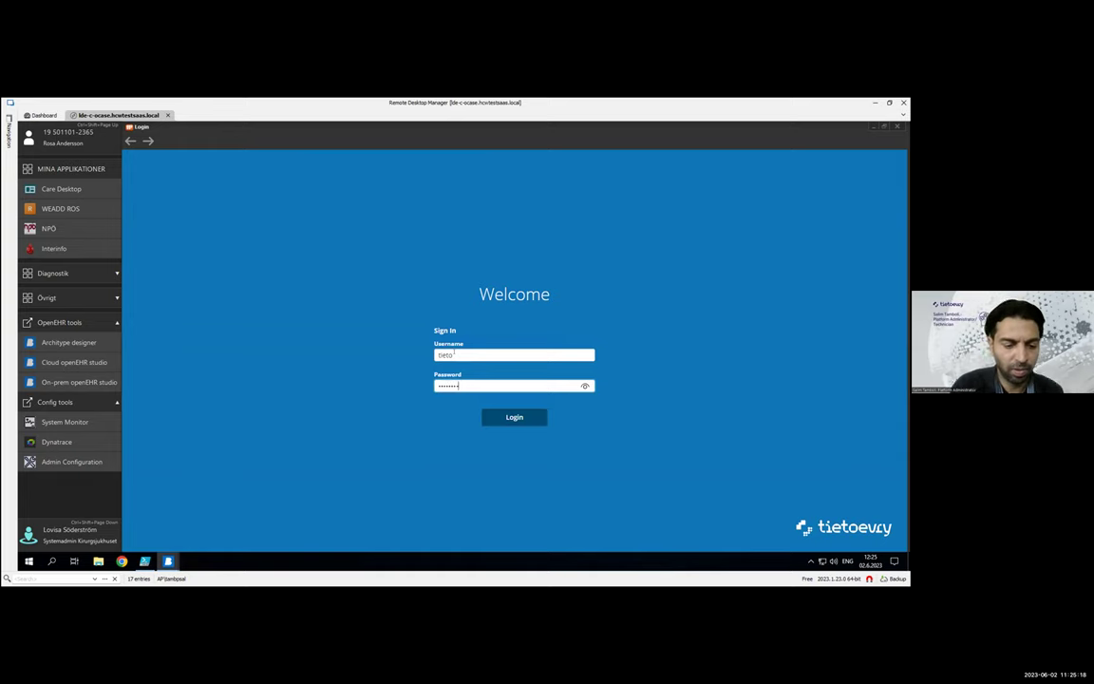
key("Return")
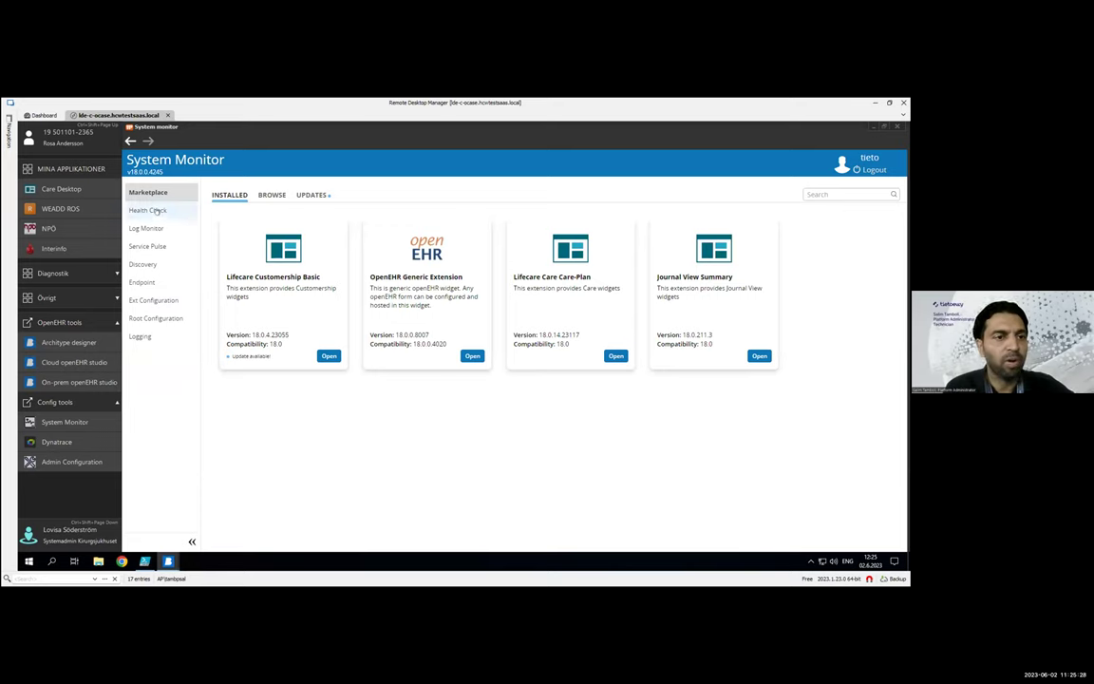
- Open Health Check and list the 63 healthy services for LDE-B-OCASE from the summary donut
left_click(156, 211)
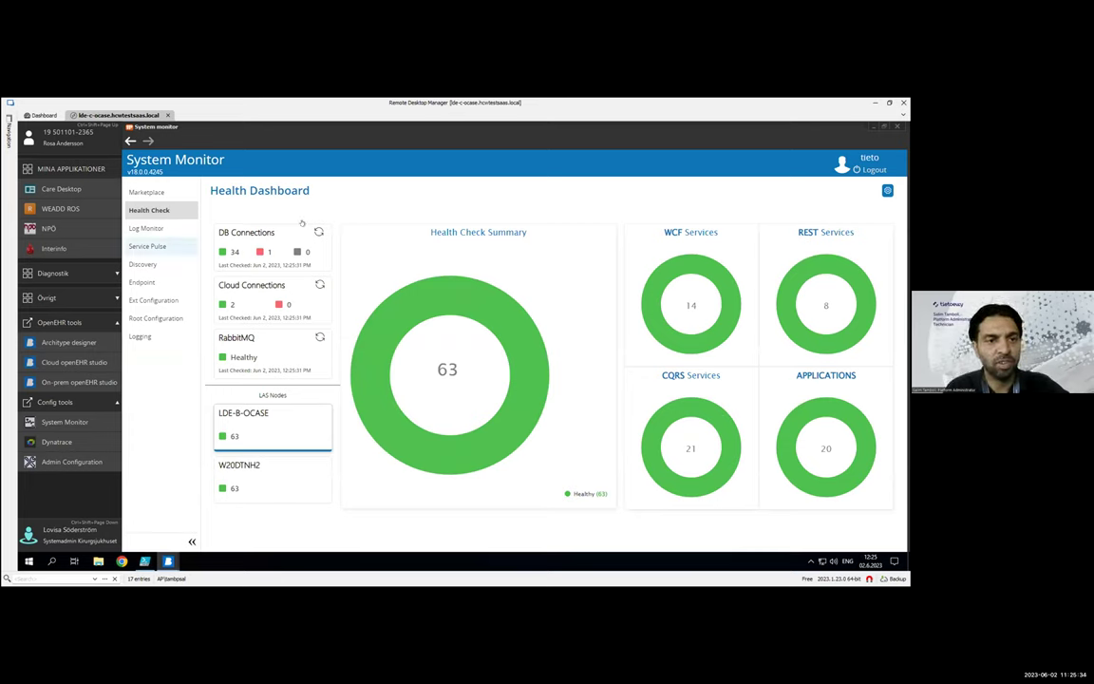
mouse_move(497, 321)
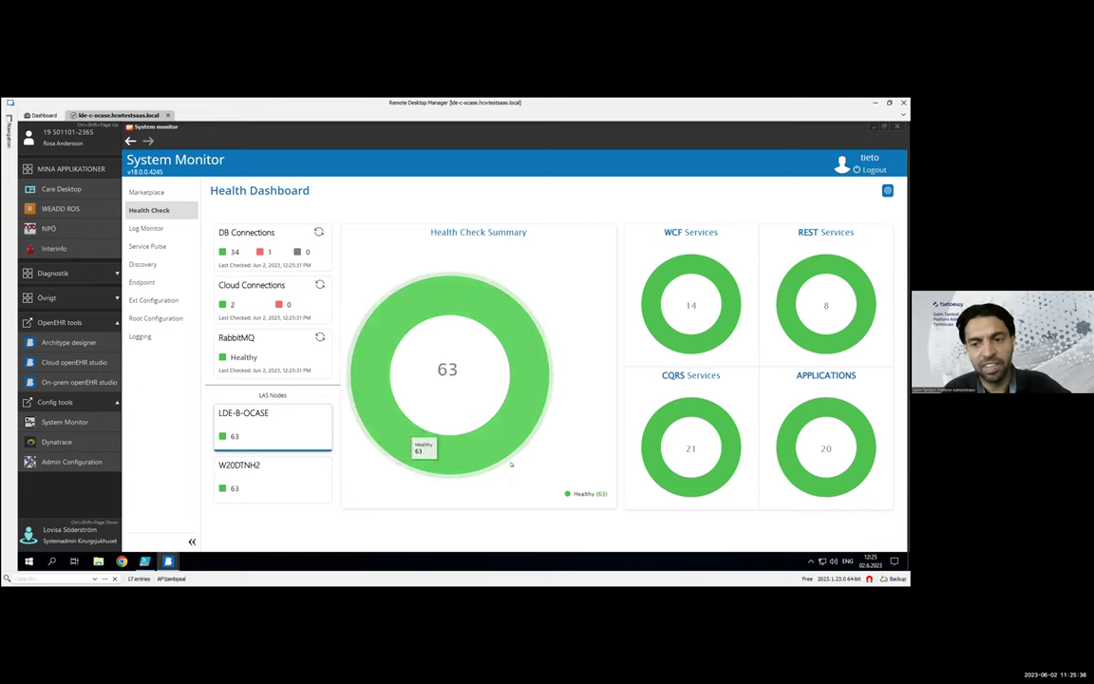
mouse_move(658, 420)
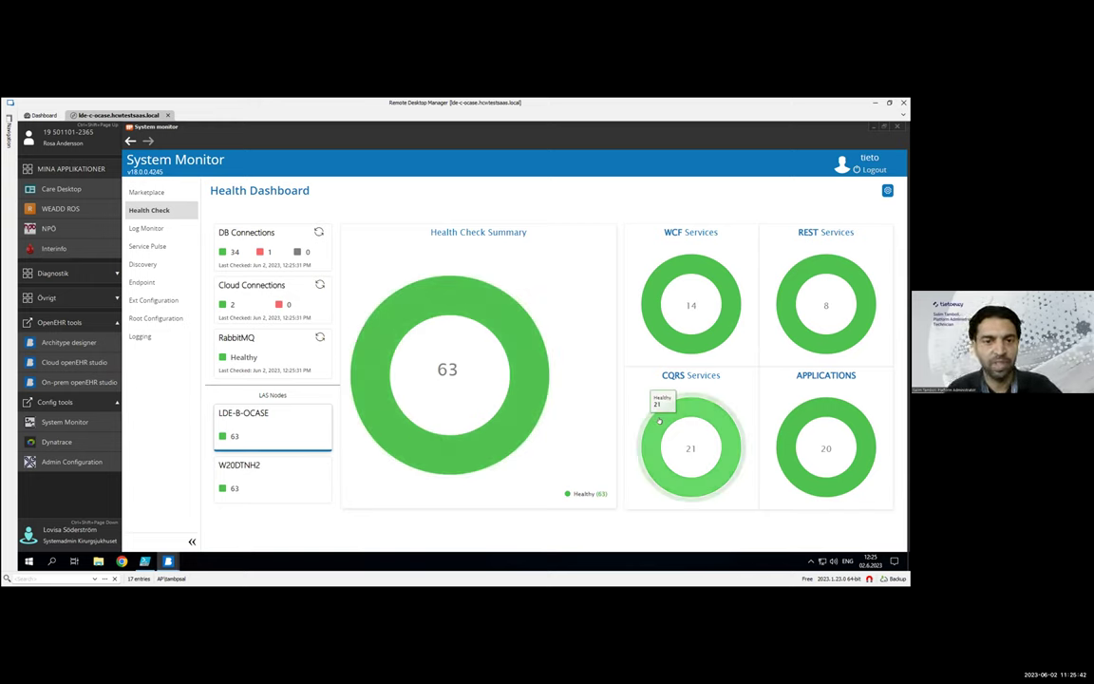
mouse_move(463, 281)
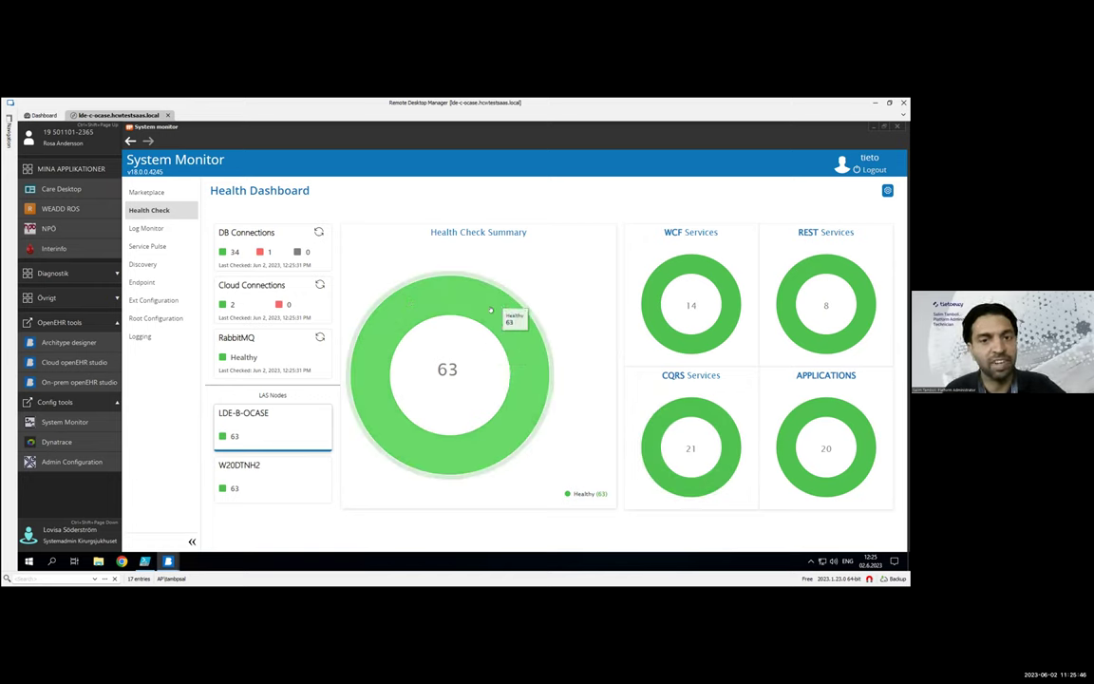
left_click(490, 310)
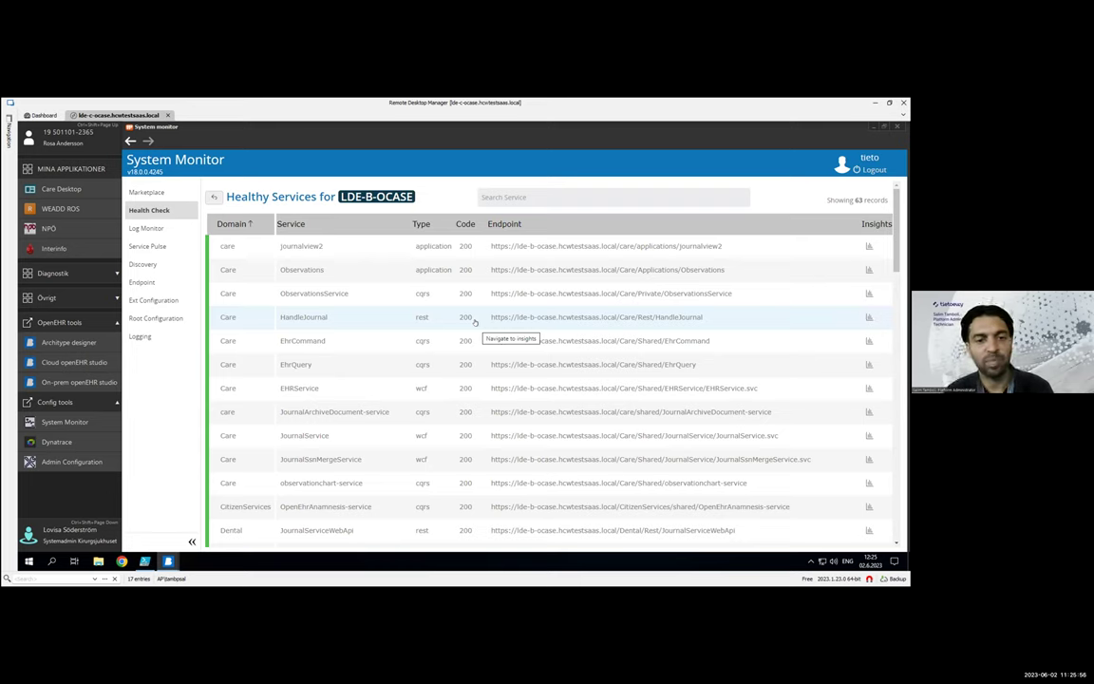
- Search for 'ehr' and open EhrQuery's Service Insights, showing Healthy with status 200
left_click(529, 196)
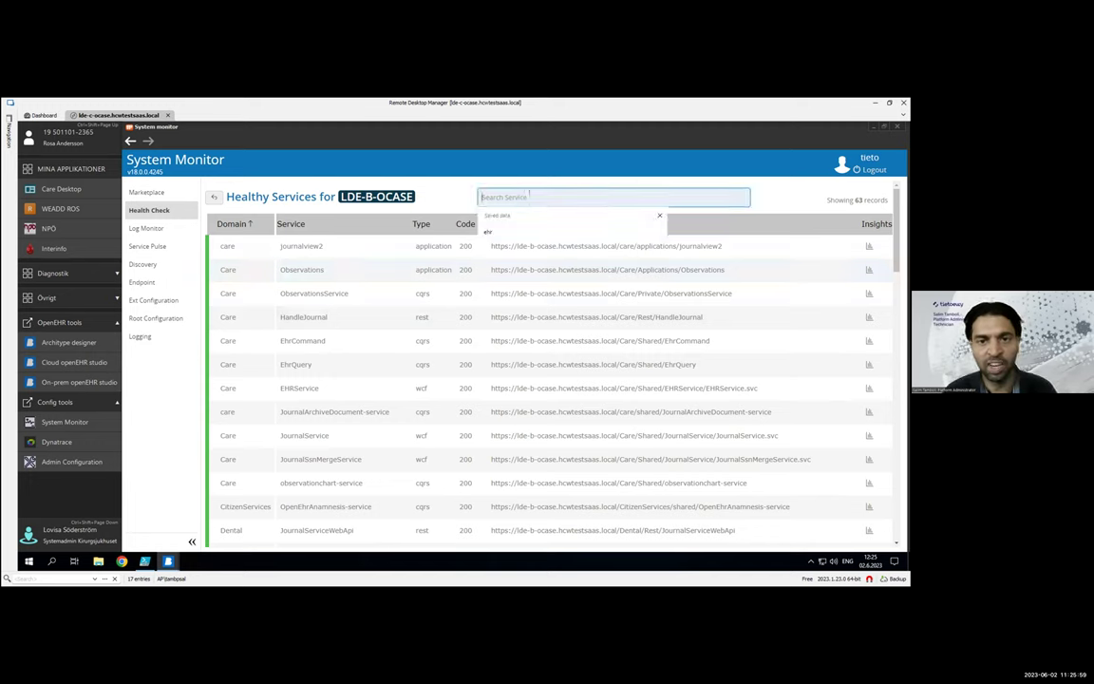
left_click(300, 364)
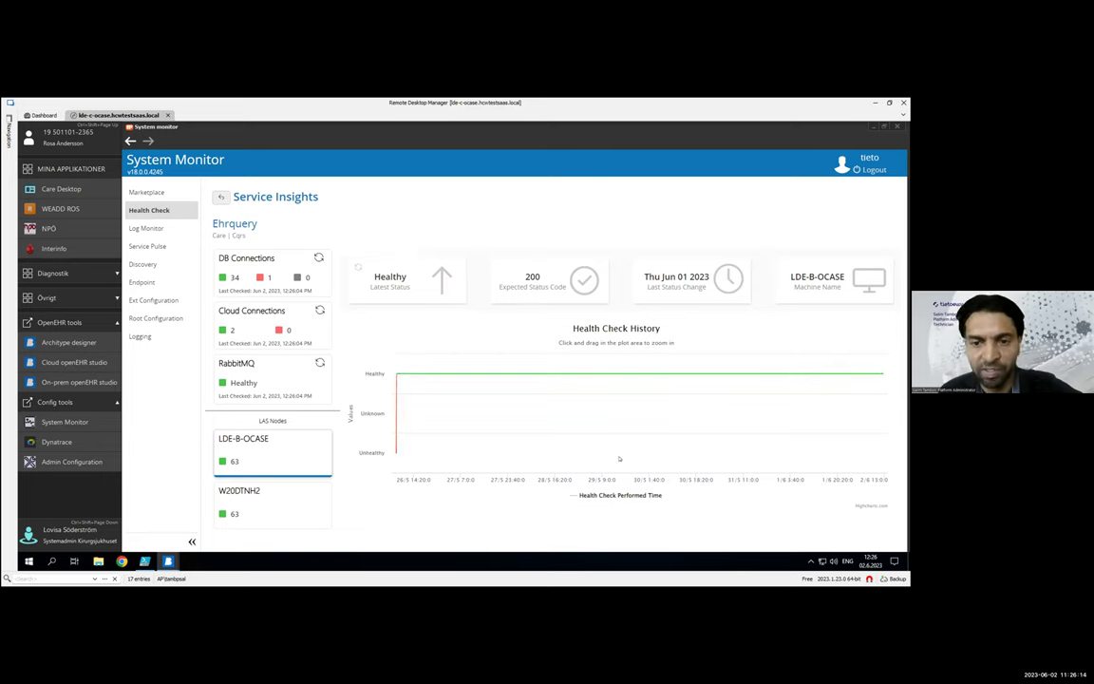
- Open Log Monitor to see the last 2 hours' 146 entries, mostly EhrQuery connection refusals
left_click(158, 230)
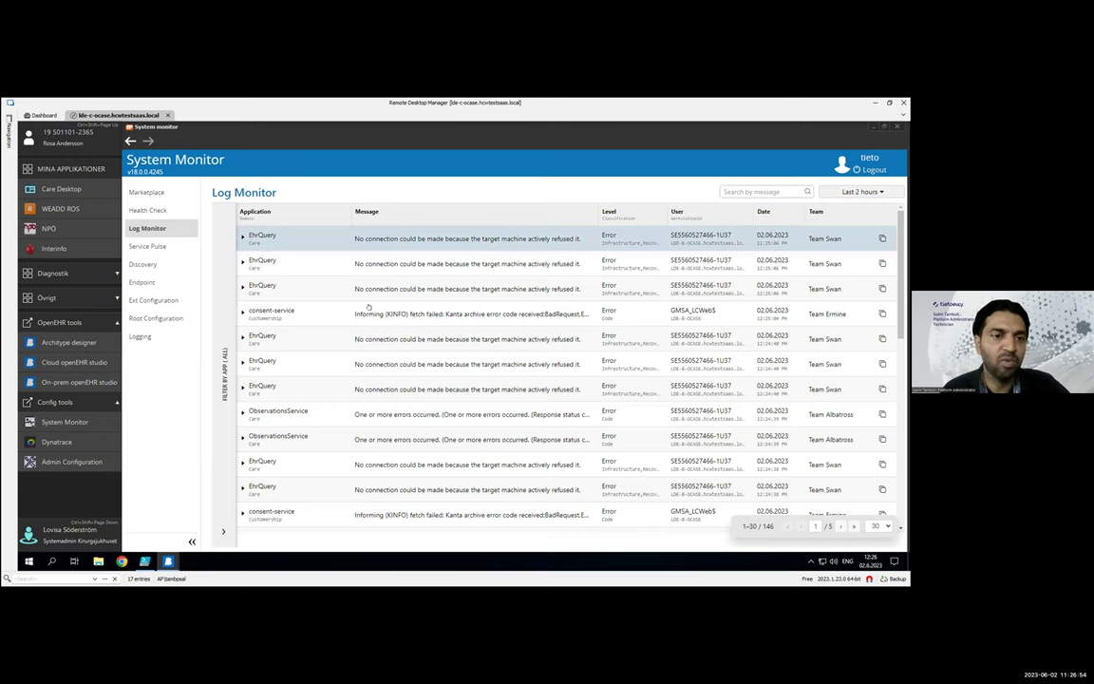
- Expand the newest EhrQuery error and select its refused-connection HttpRequestException message text
left_click(242, 238)
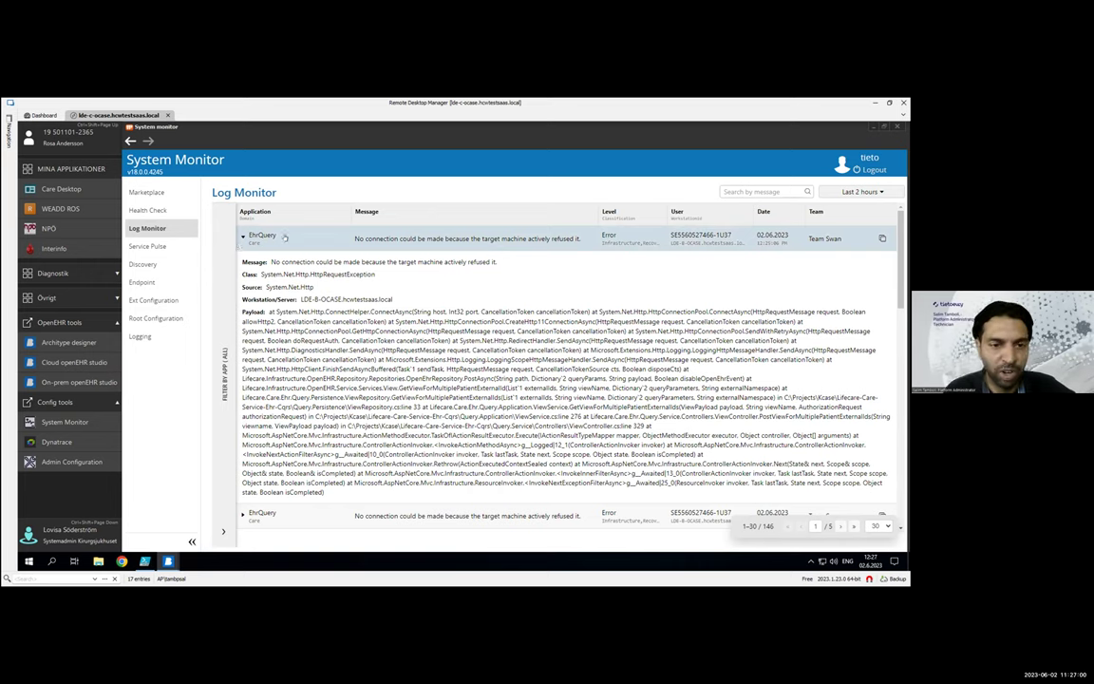
left_click_drag(271, 261, 496, 262)
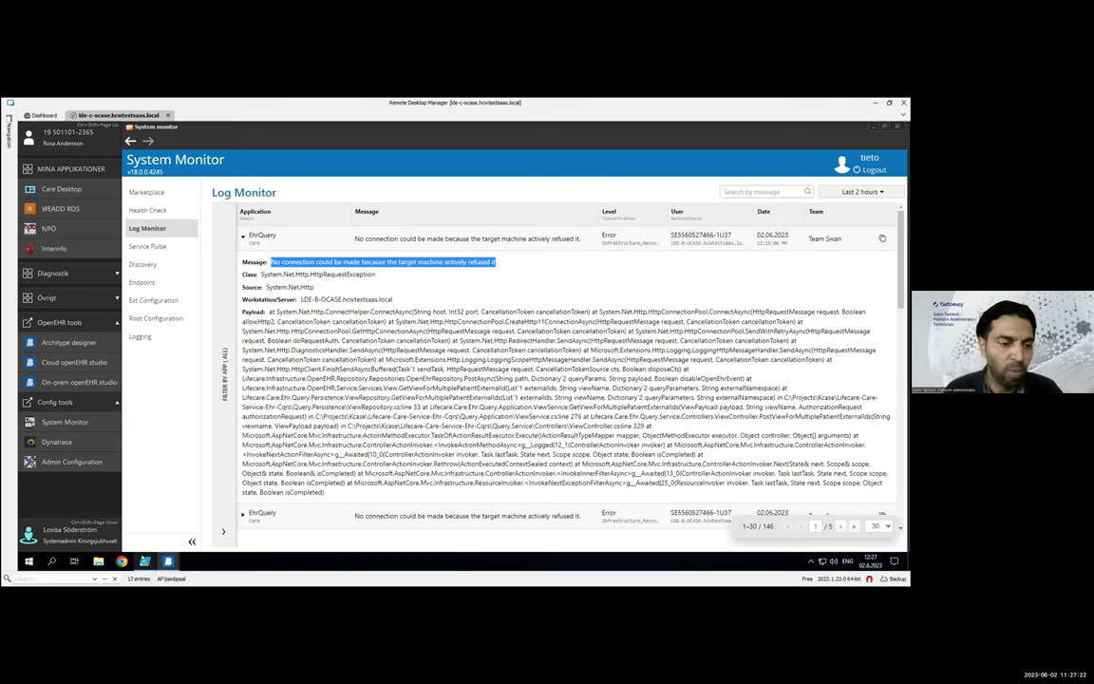
left_click(145, 561)
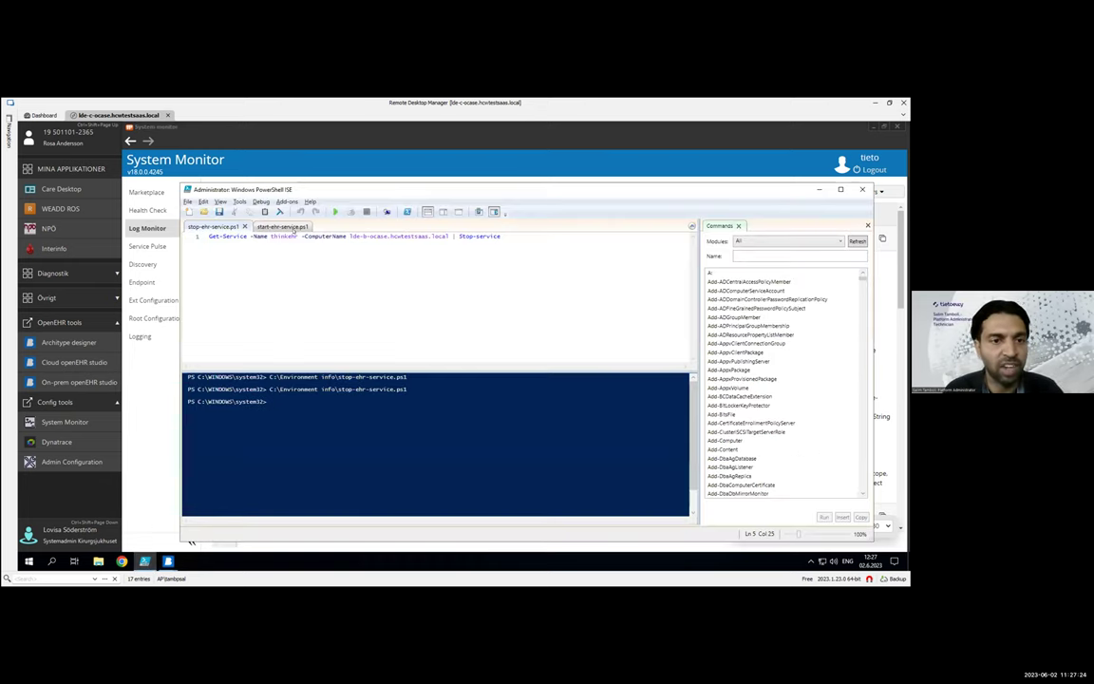
- Show the start-ehr-service.ps1 script, with the cursor at the end of its Start-Service line
left_click(290, 227)
left_click(520, 235)
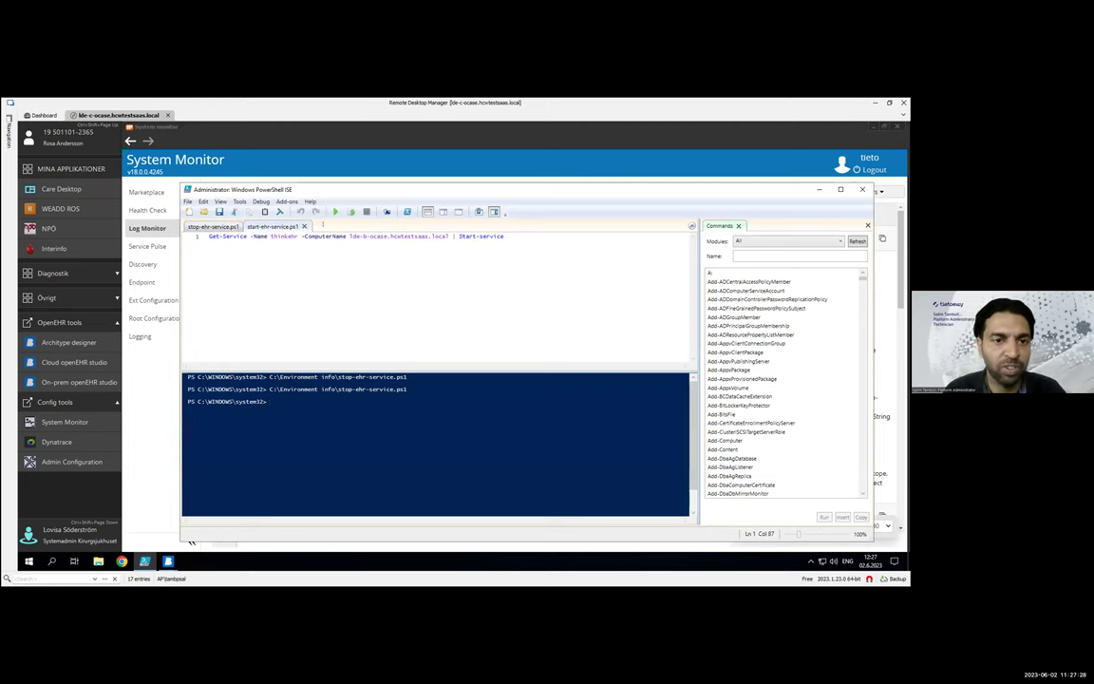